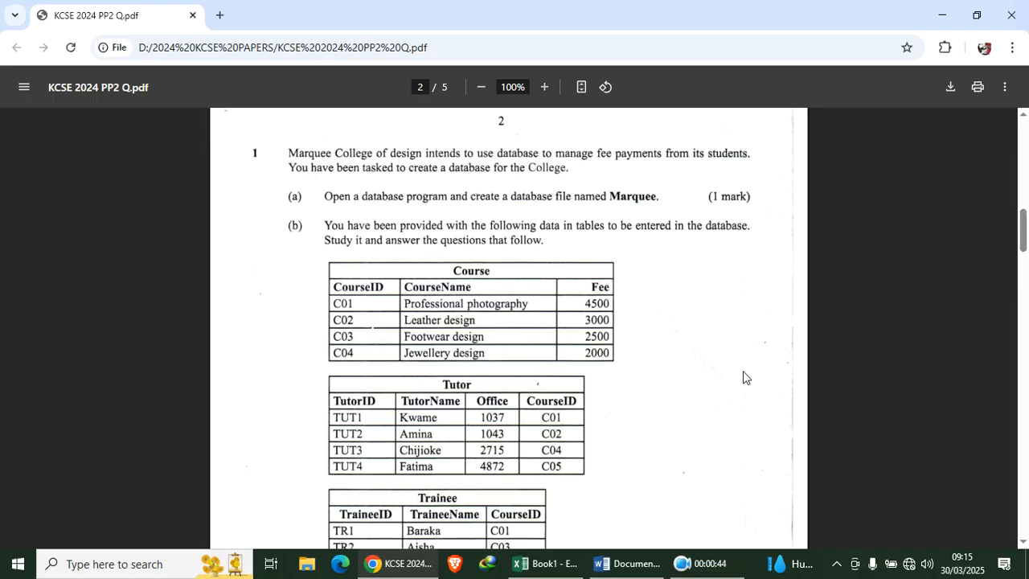
Create a new folder named 001 on the desktop
scroll(298, 289, down, 2)
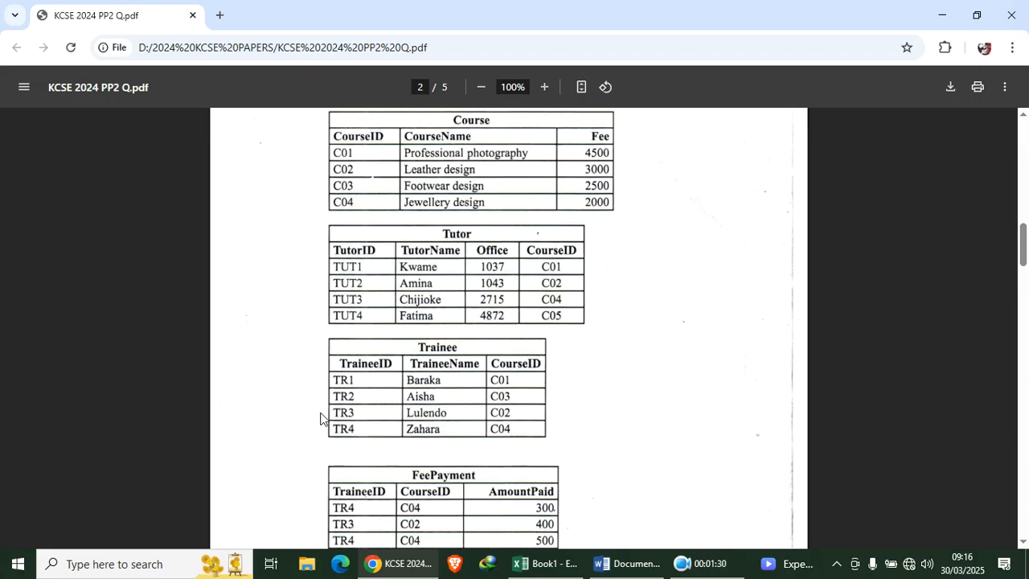
scroll(320, 416, down, 3)
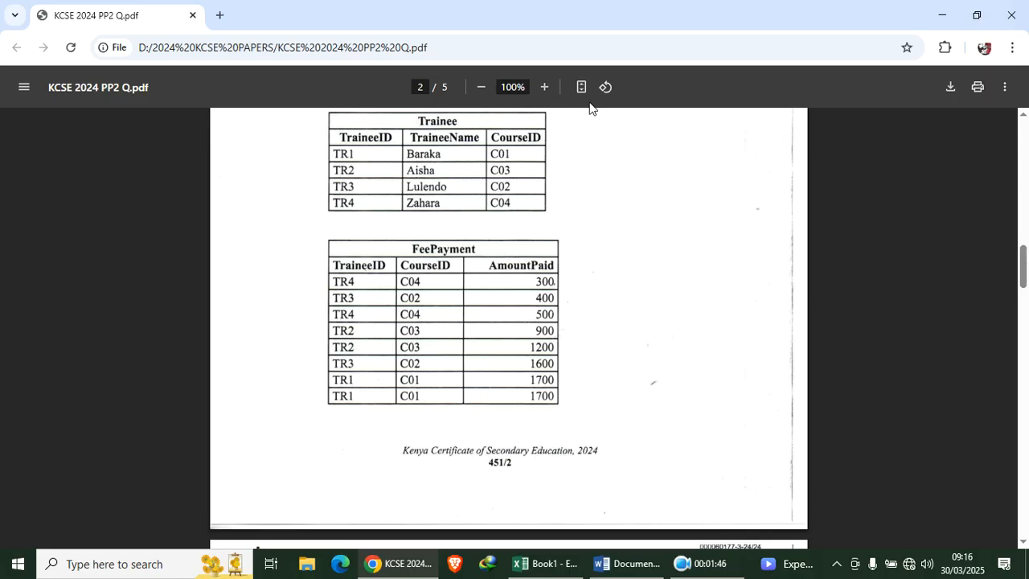
scroll(483, 211, up, 3)
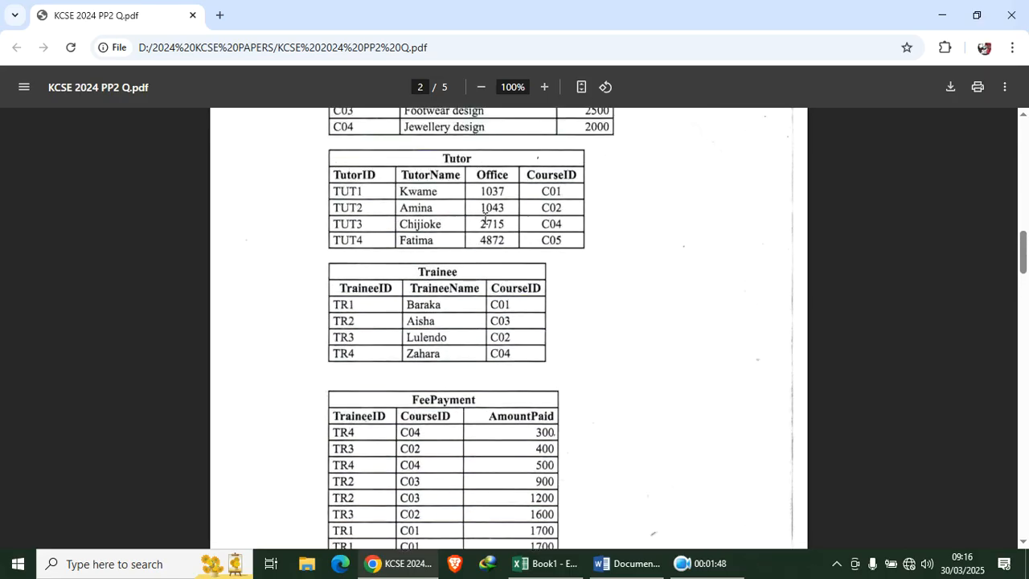
scroll(484, 218, up, 2)
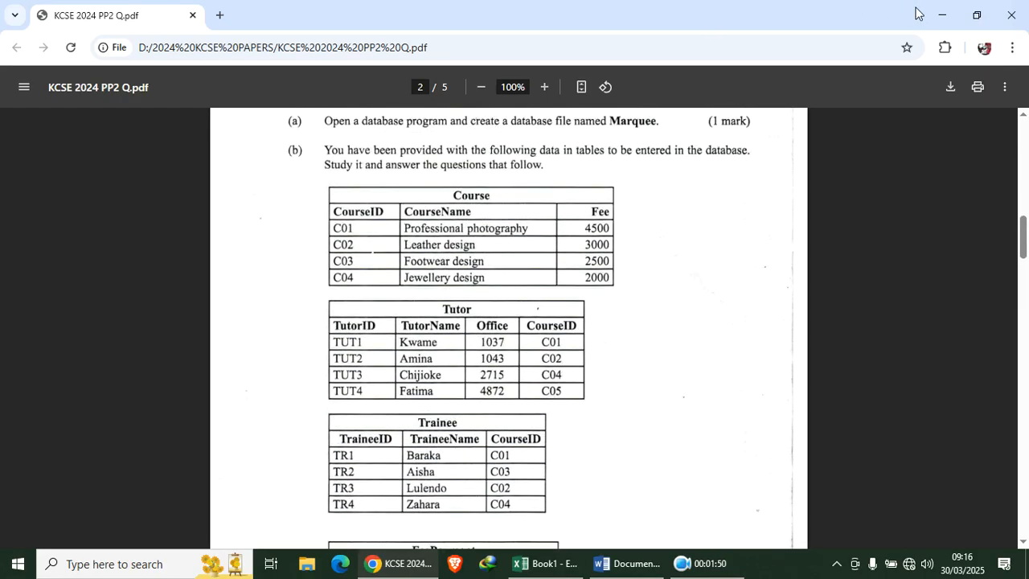
click(940, 16)
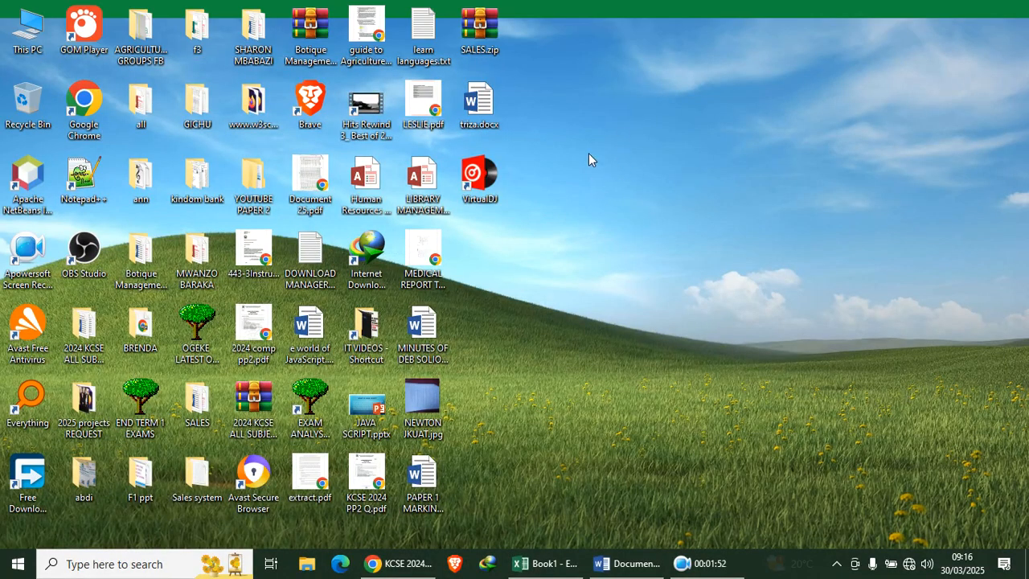
right_click(590, 156)
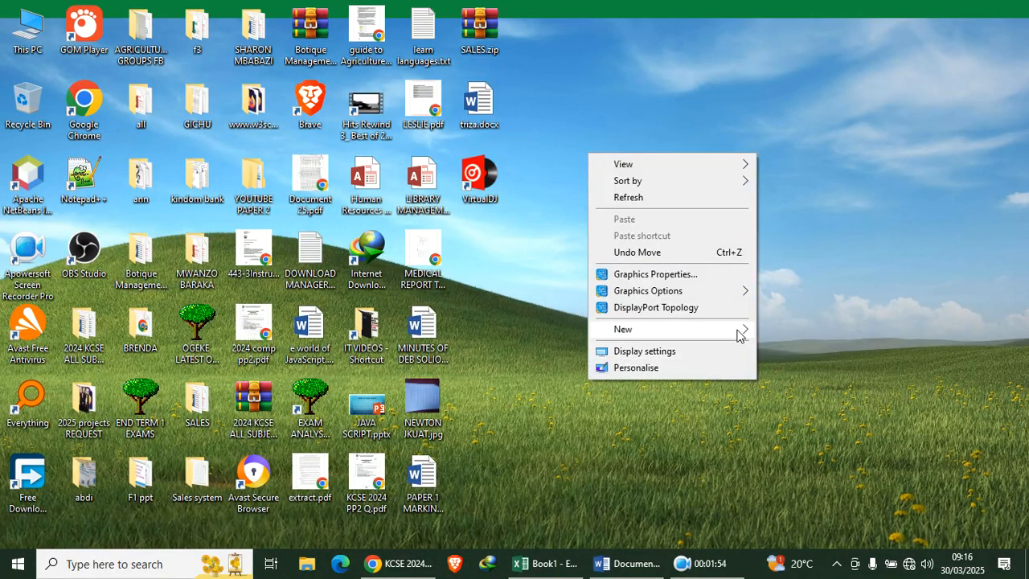
mouse_move(738, 330)
click(795, 329)
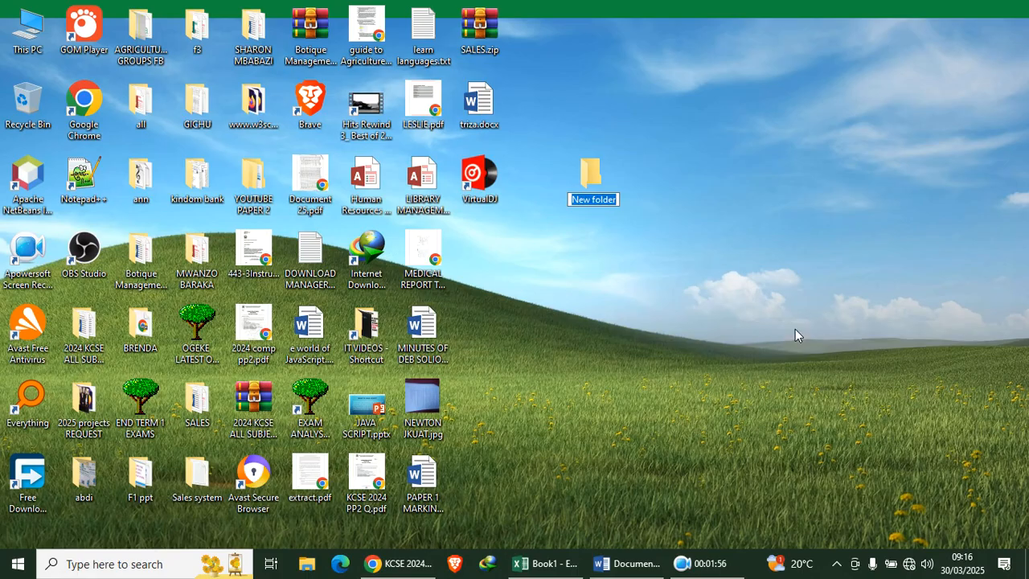
text(001)
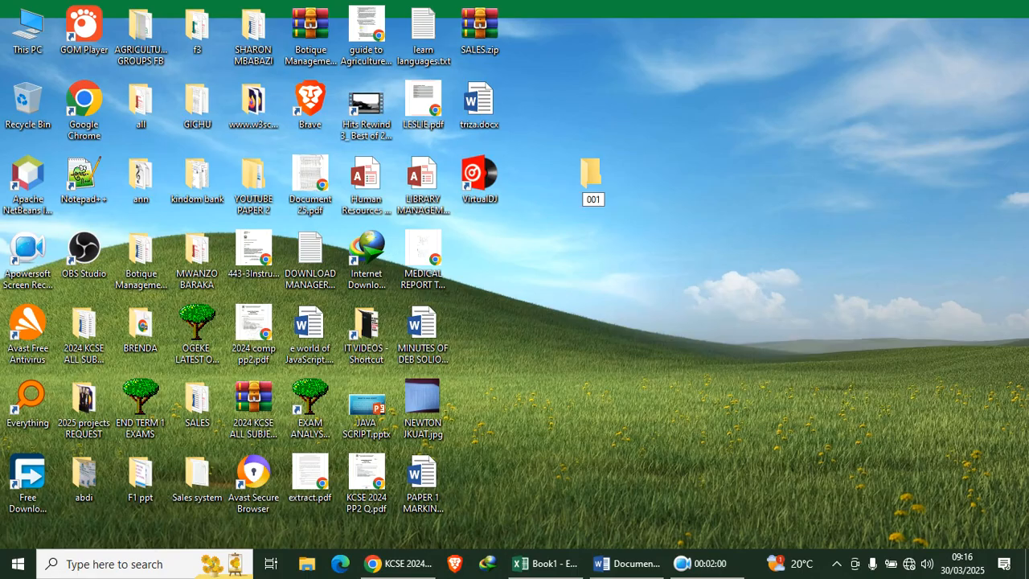
key(Return)
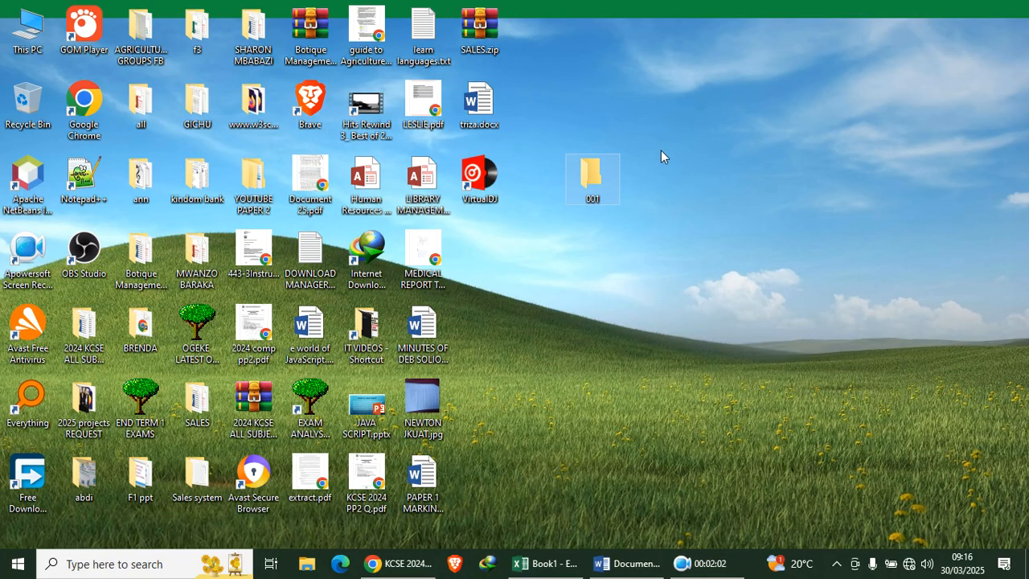
Inside the 001 folder, create a new Access database file named Marquee.accdb
double_click(585, 195)
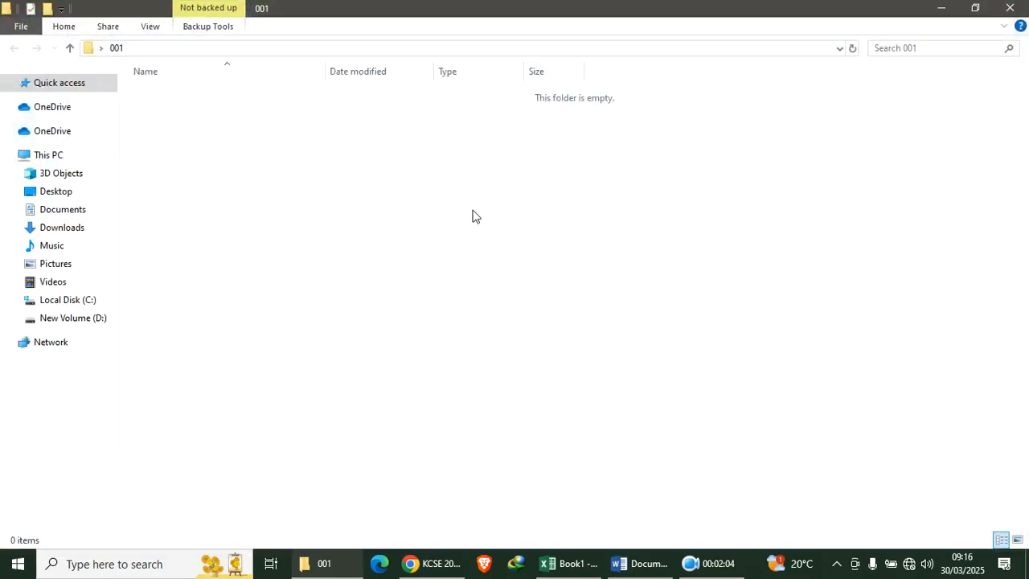
right_click(207, 152)
mouse_move(308, 337)
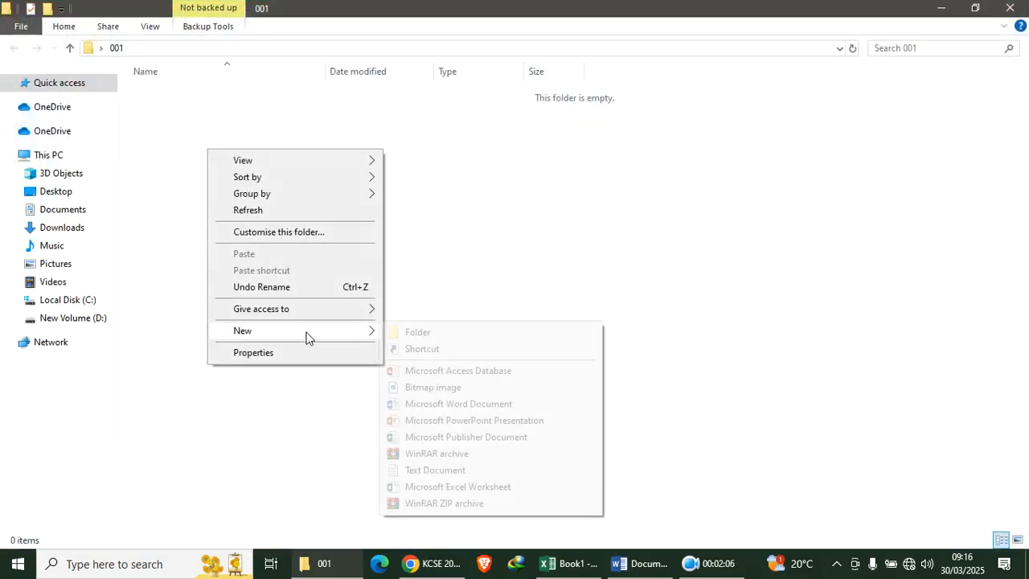
click(444, 372)
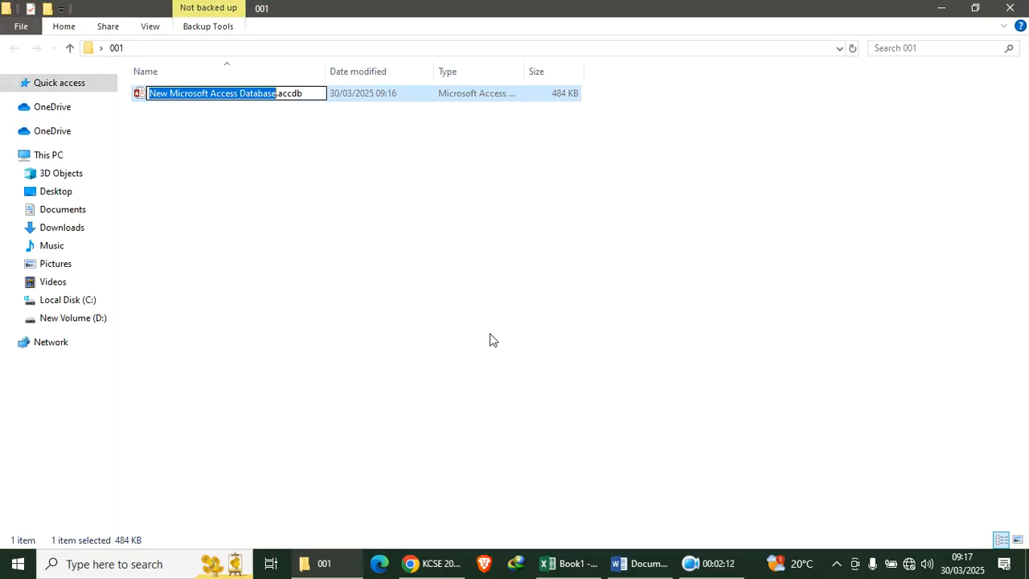
text(Marq)
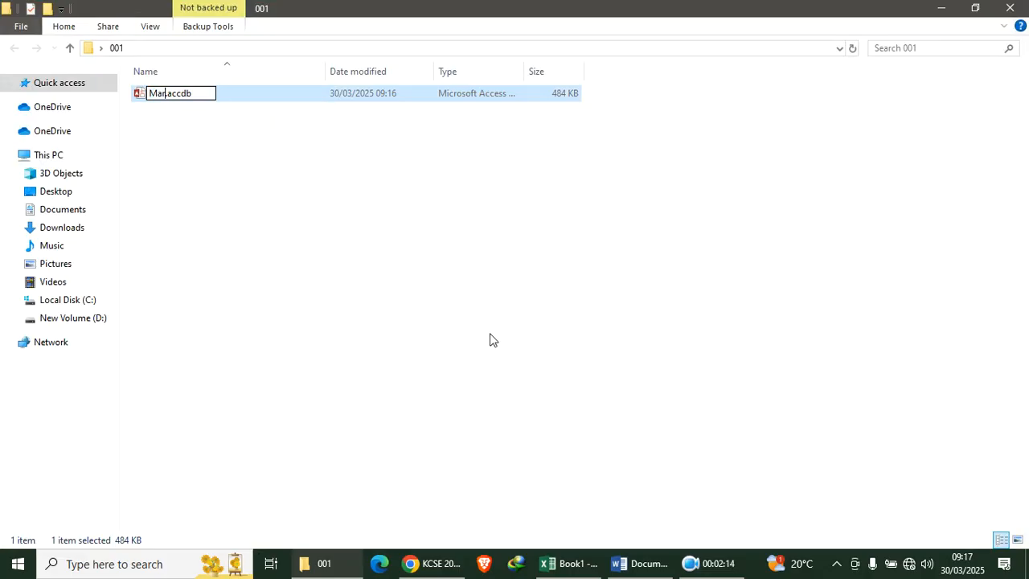
text(ue)
key(BackSpace)
text(ee)
key(Return)
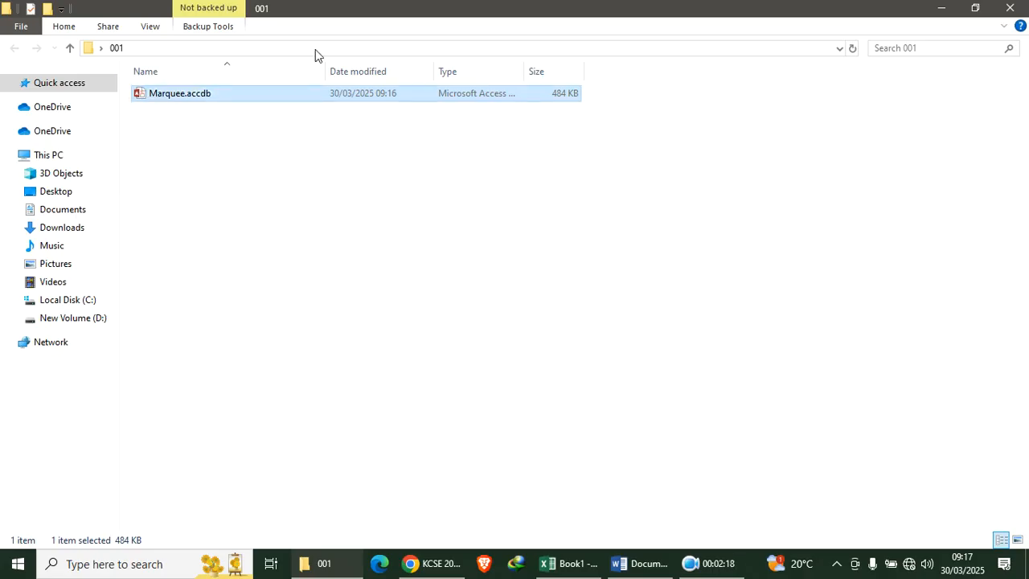
Open Marquee.accdb, enable its content, and start a blank table in Table Design
double_click(180, 96)
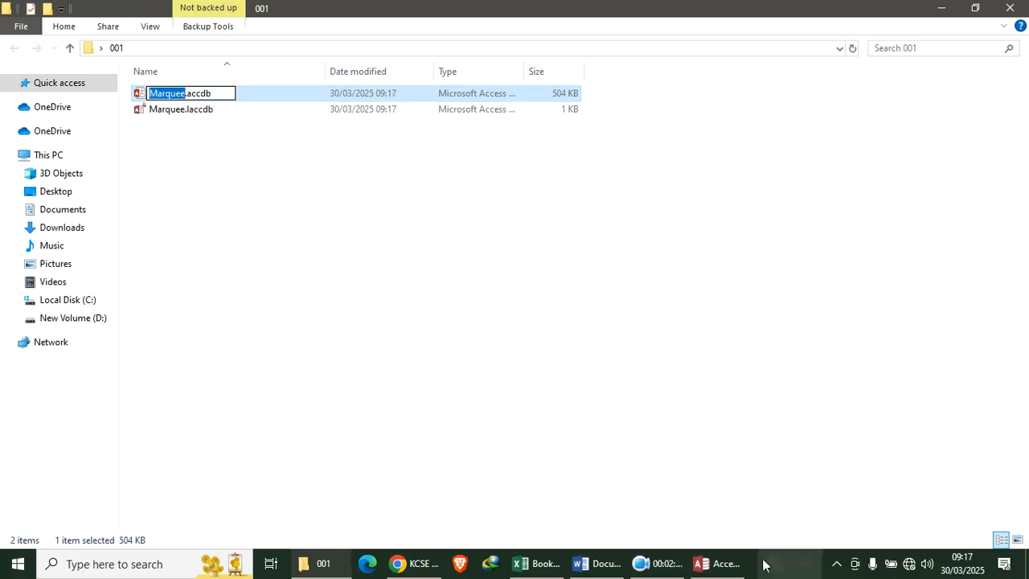
click(722, 560)
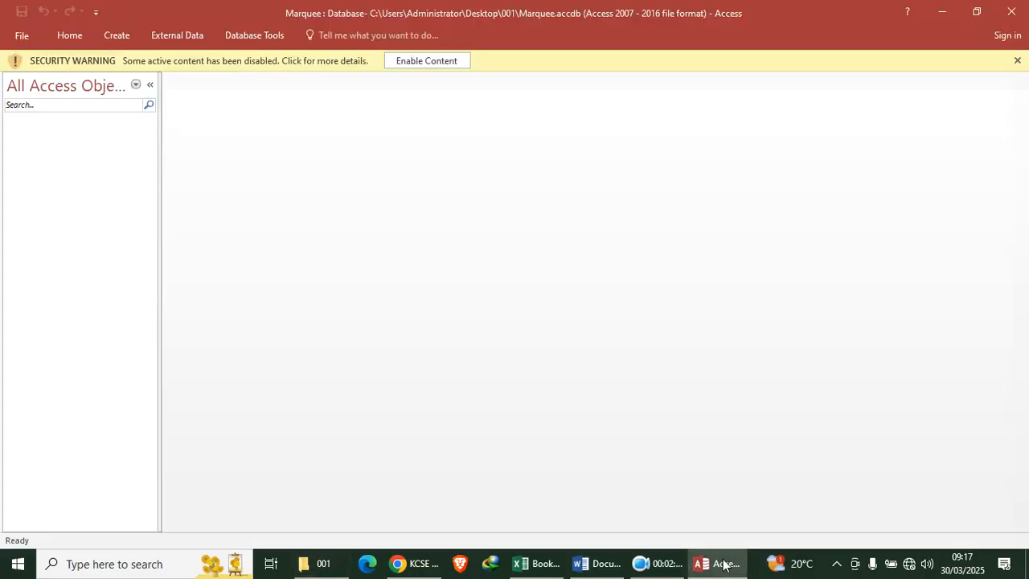
click(422, 63)
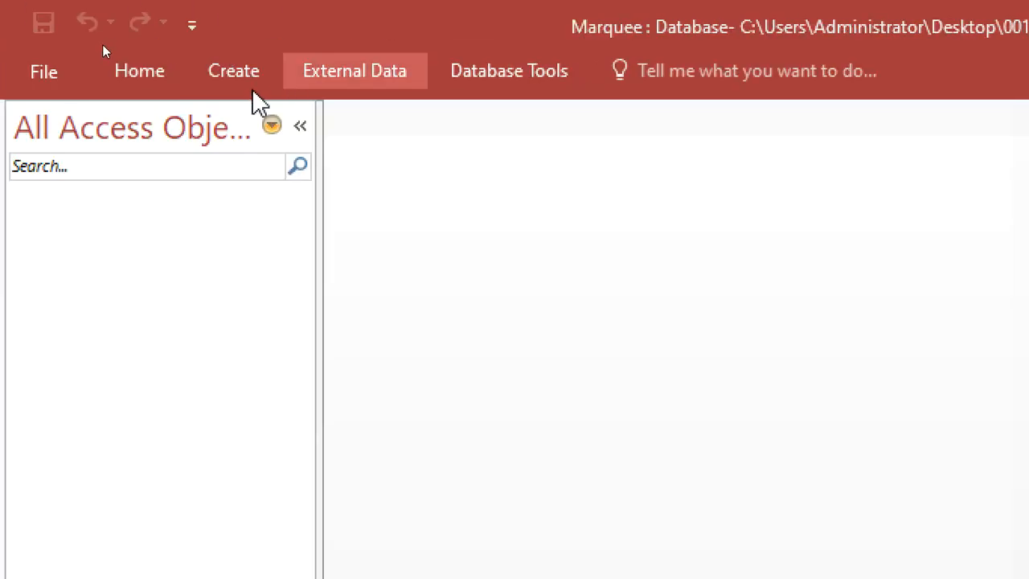
click(218, 83)
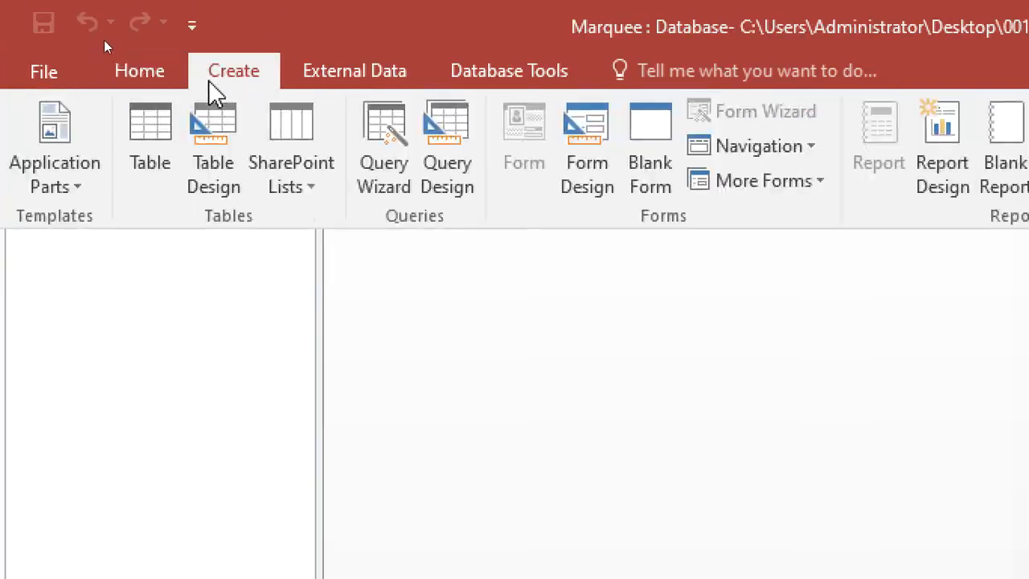
click(209, 201)
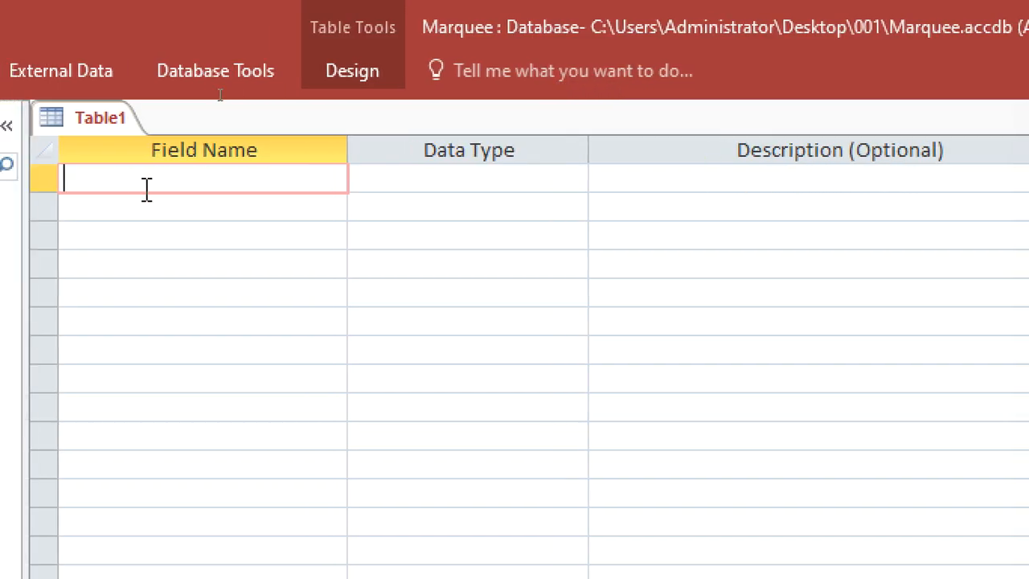
Add fields CourseID (Short Text, primary key), CourseName (Short Text) and Fee (Currency)
text(CourseID)
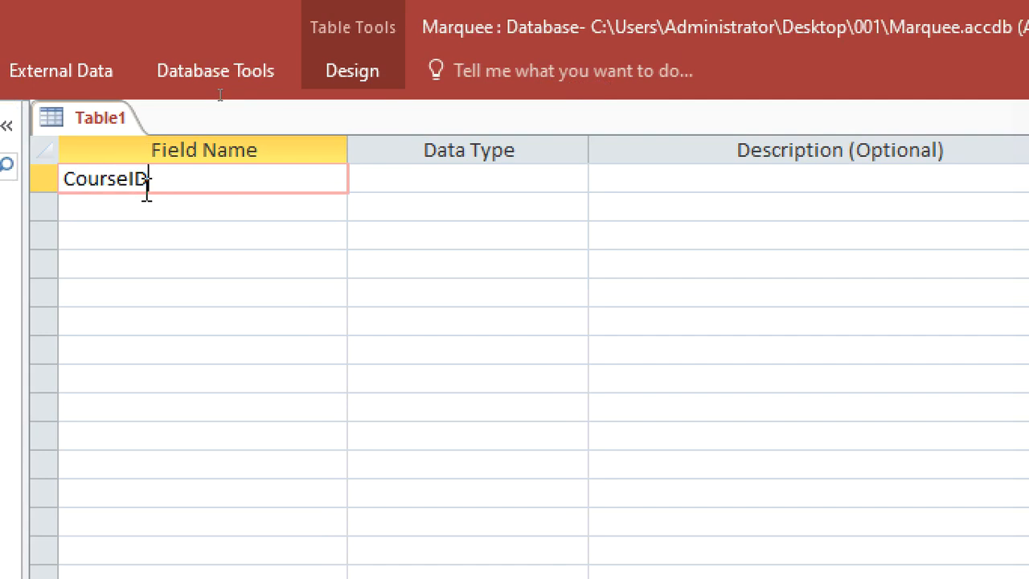
click(431, 177)
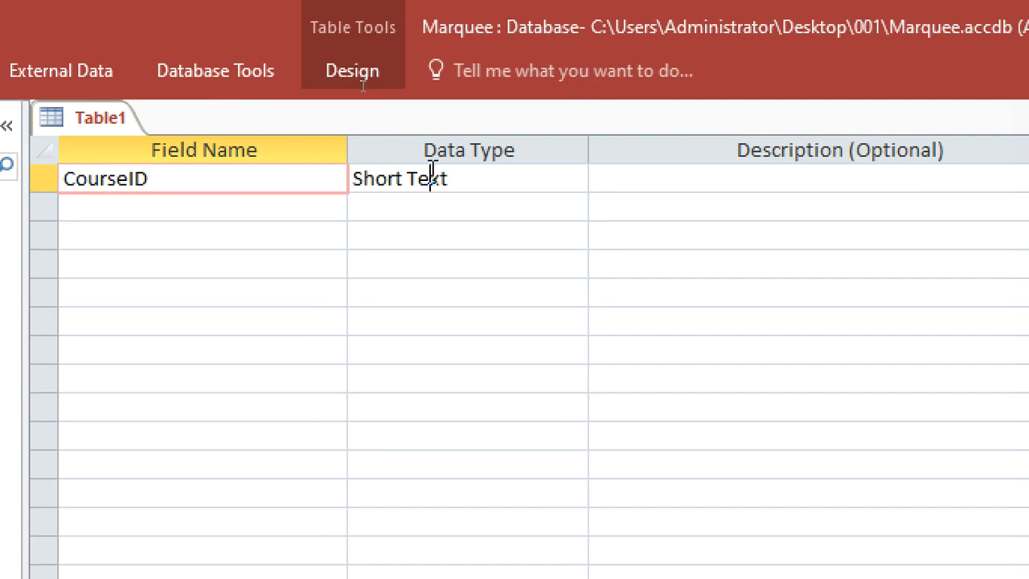
right_click(627, 178)
click(685, 207)
click(222, 209)
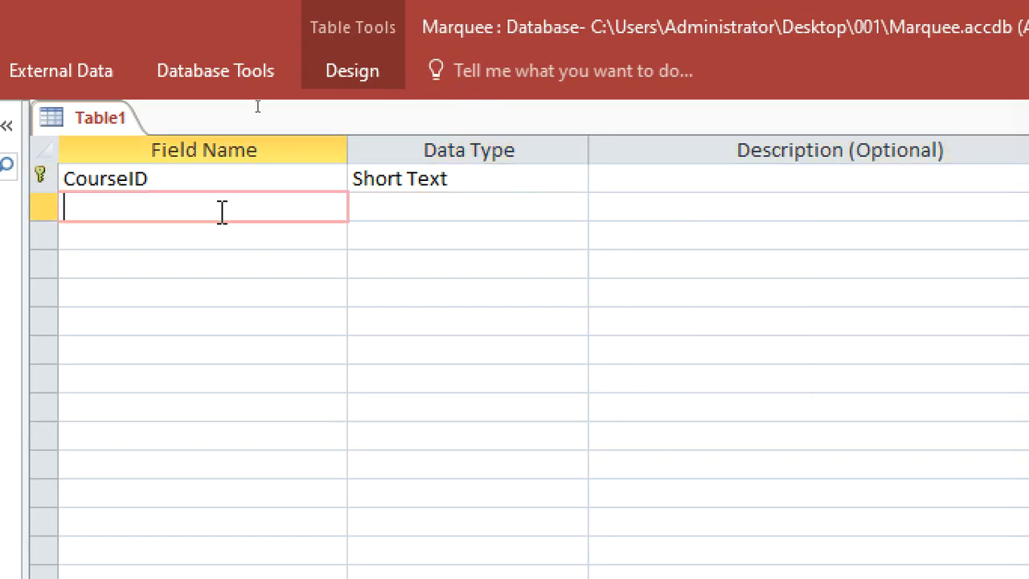
text(Cours)
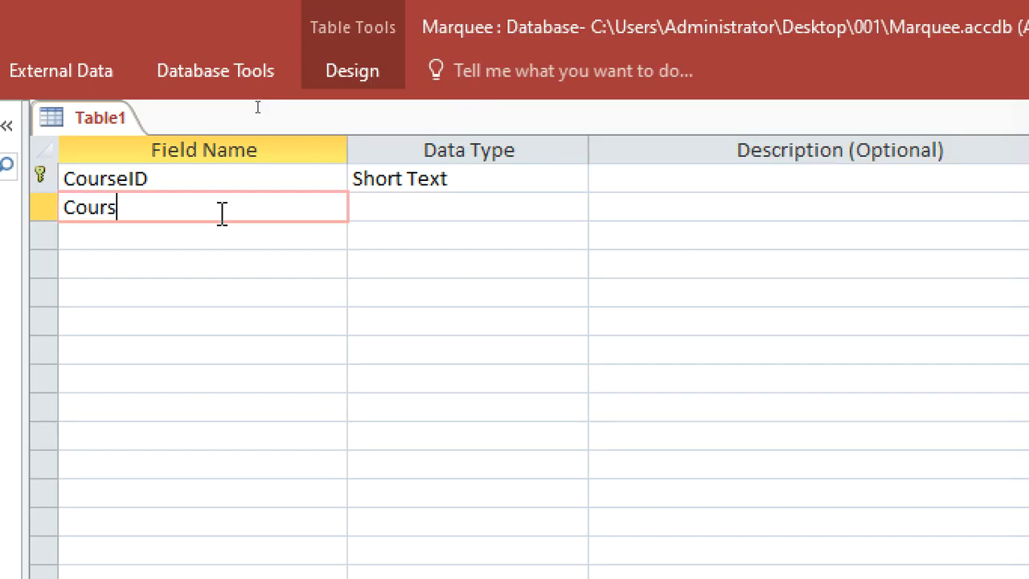
text(eName)
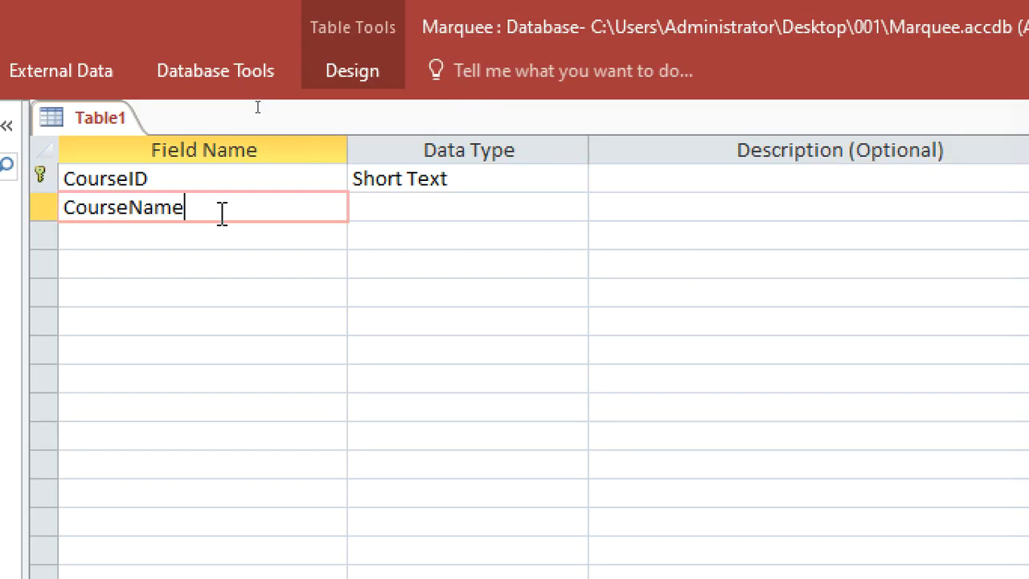
click(386, 208)
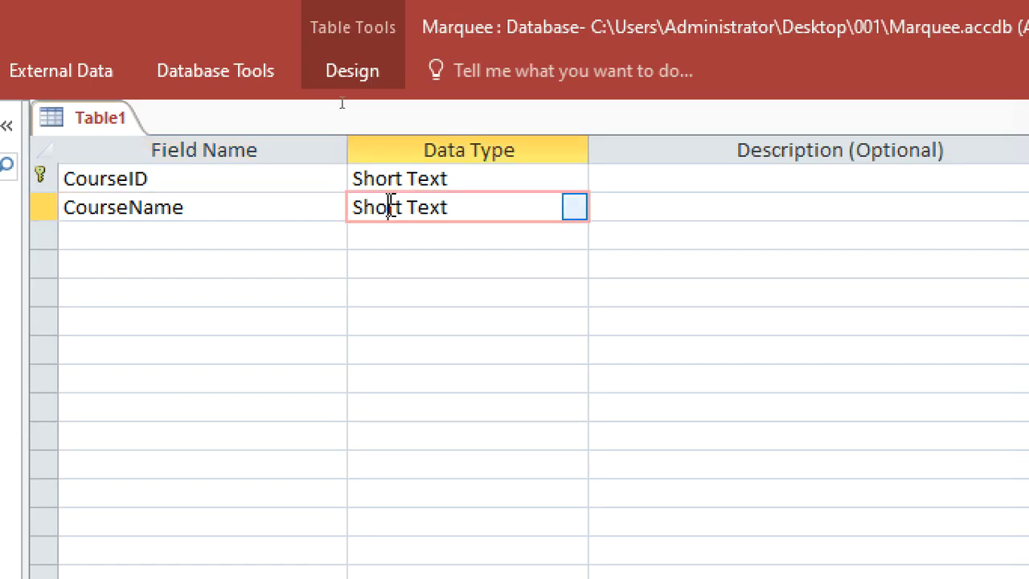
click(232, 235)
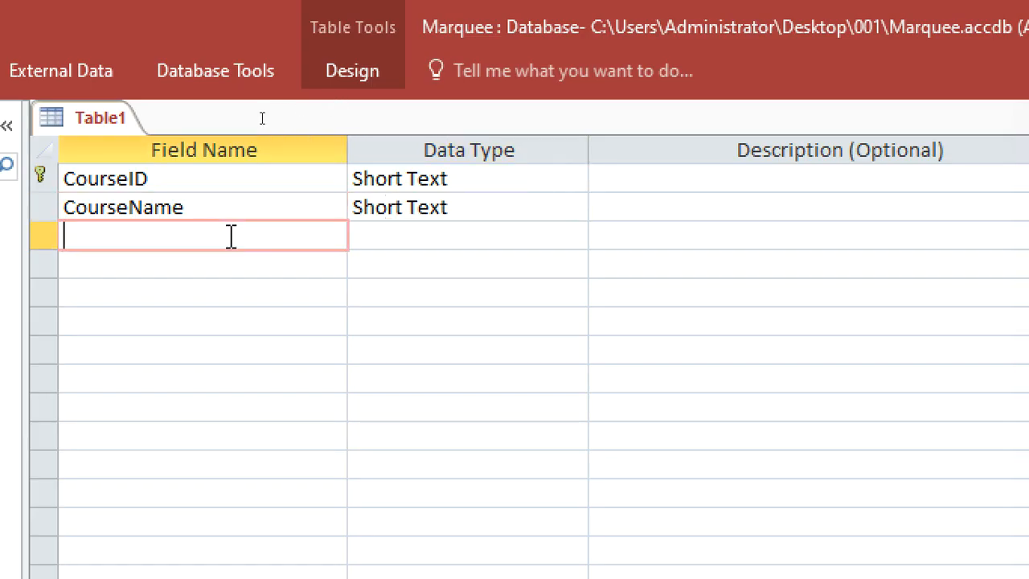
text(Fee)
click(375, 237)
text(currency)
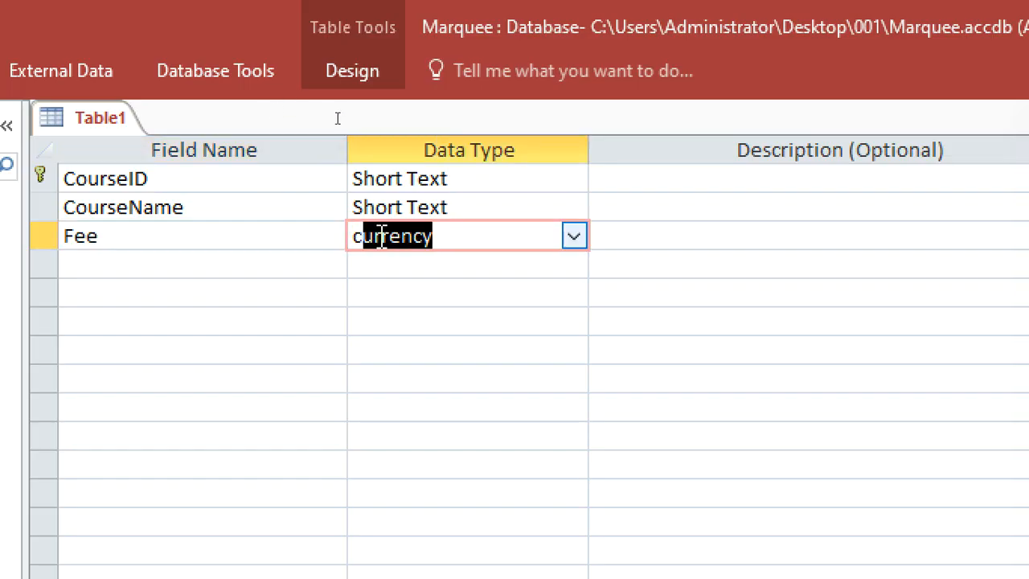
key(Tab)
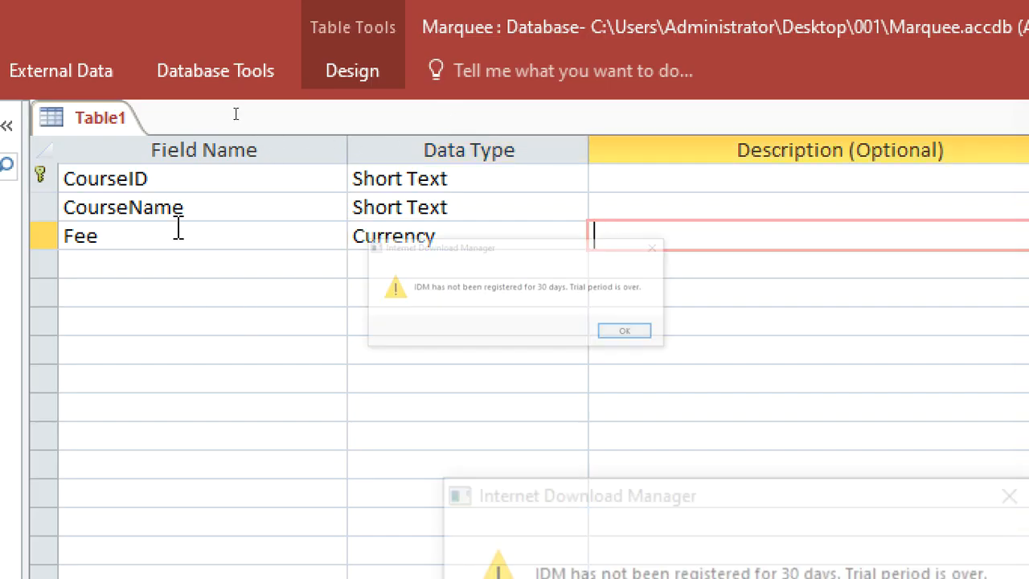
Save the table as Course and close it, dismissing the download manager notice
right_click(142, 122)
click(207, 136)
drag(625, 323, 292, 267)
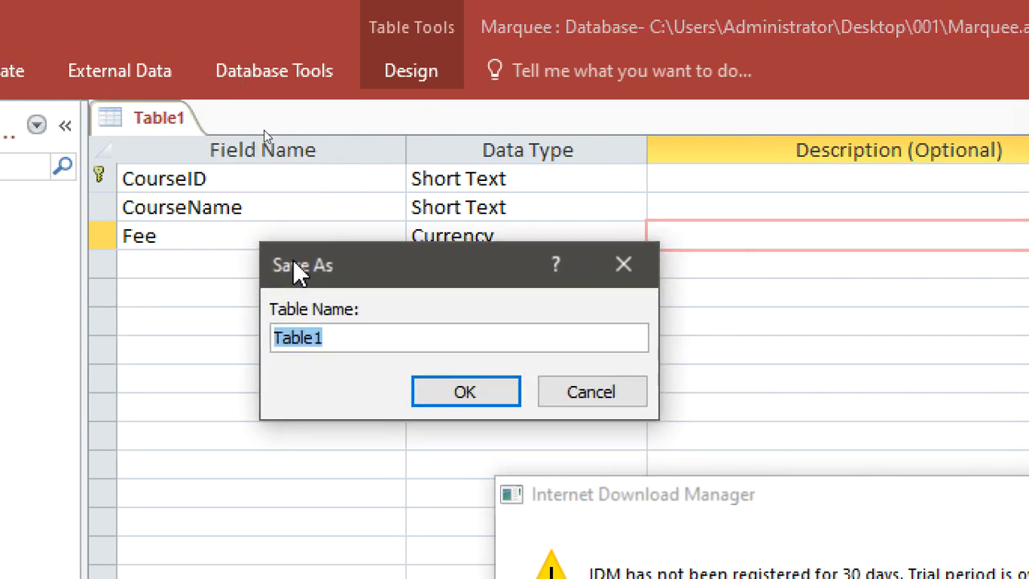
drag(567, 498, 510, 459)
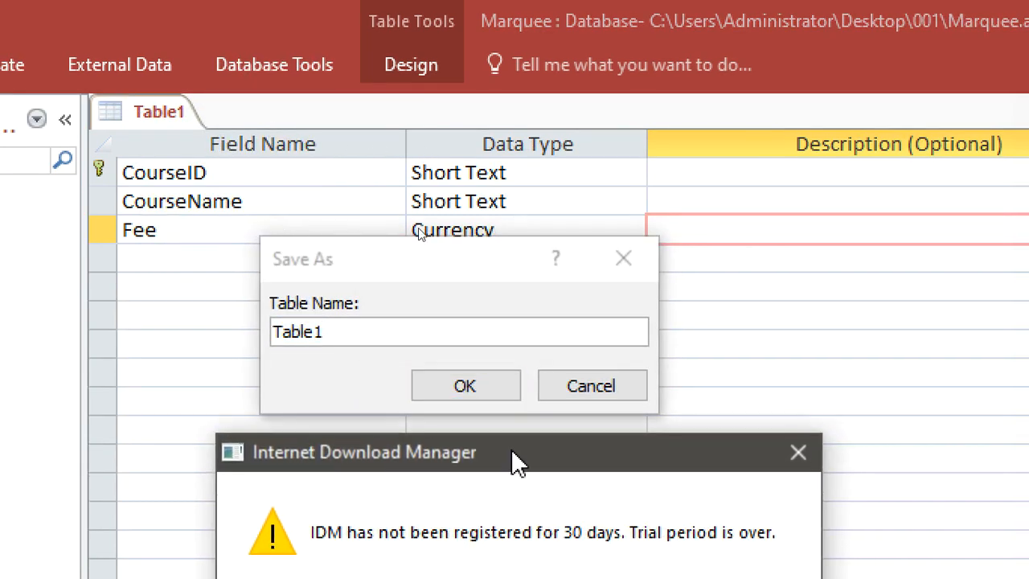
click(798, 457)
click(426, 357)
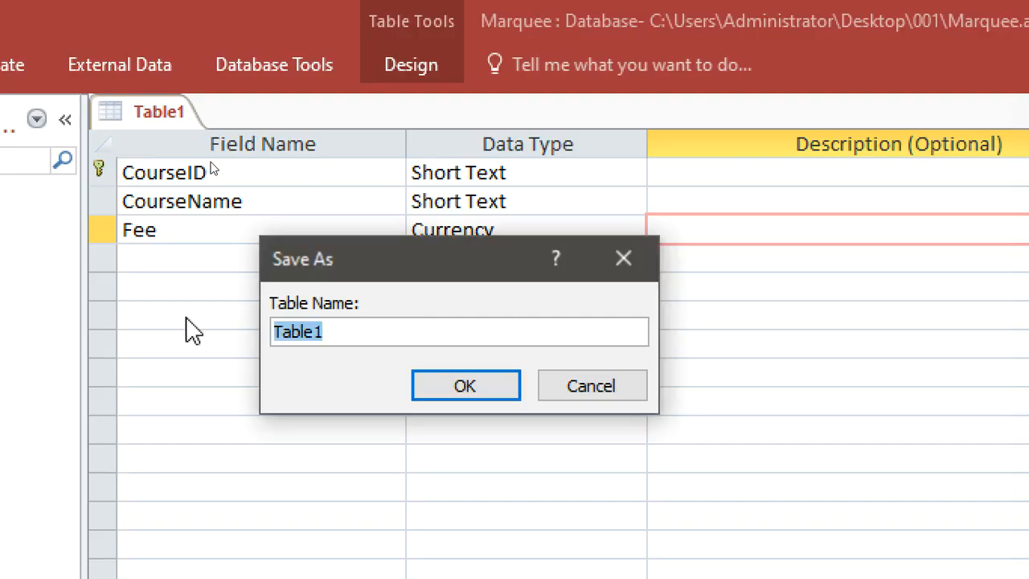
text(Course)
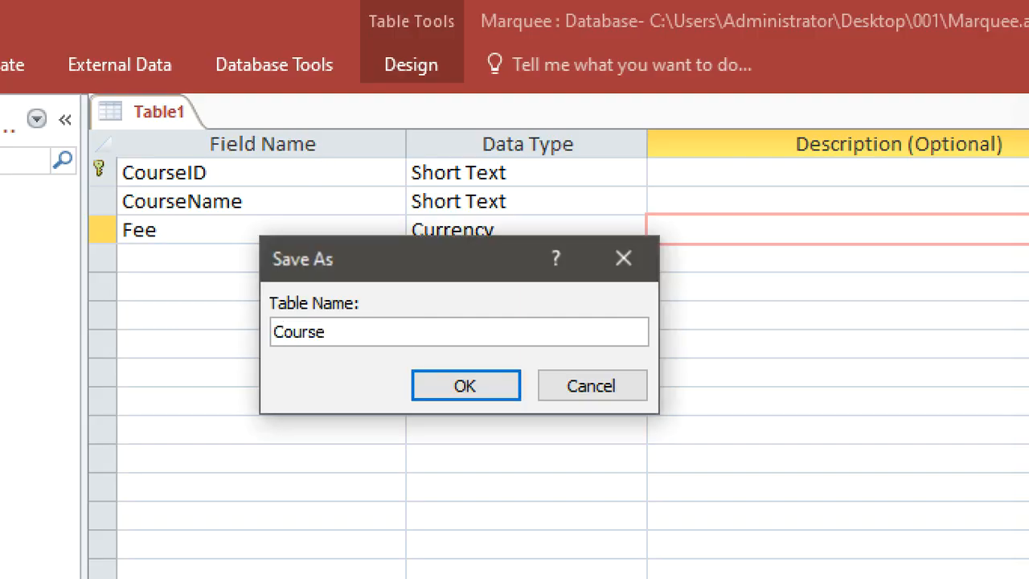
key(Return)
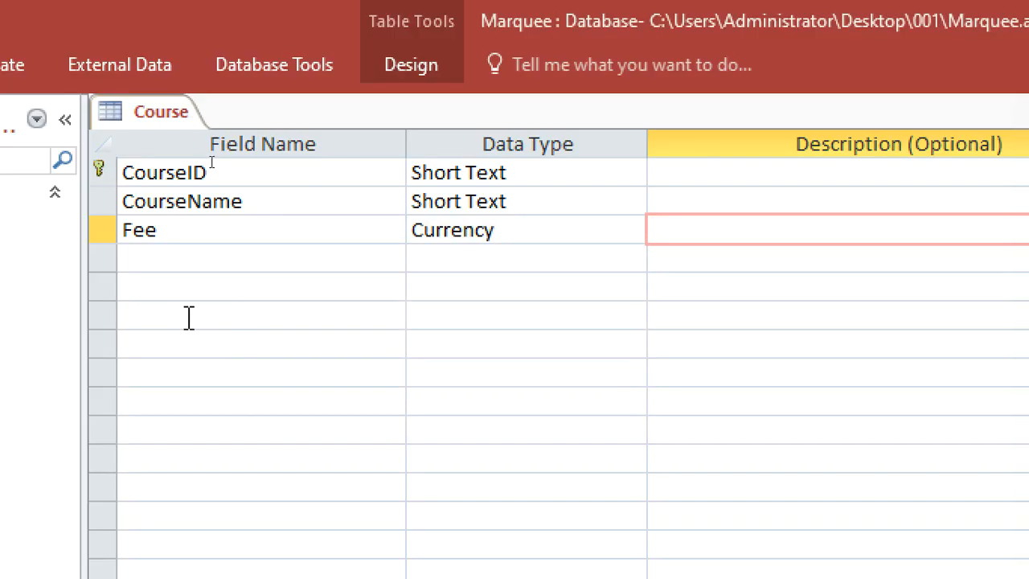
right_click(137, 118)
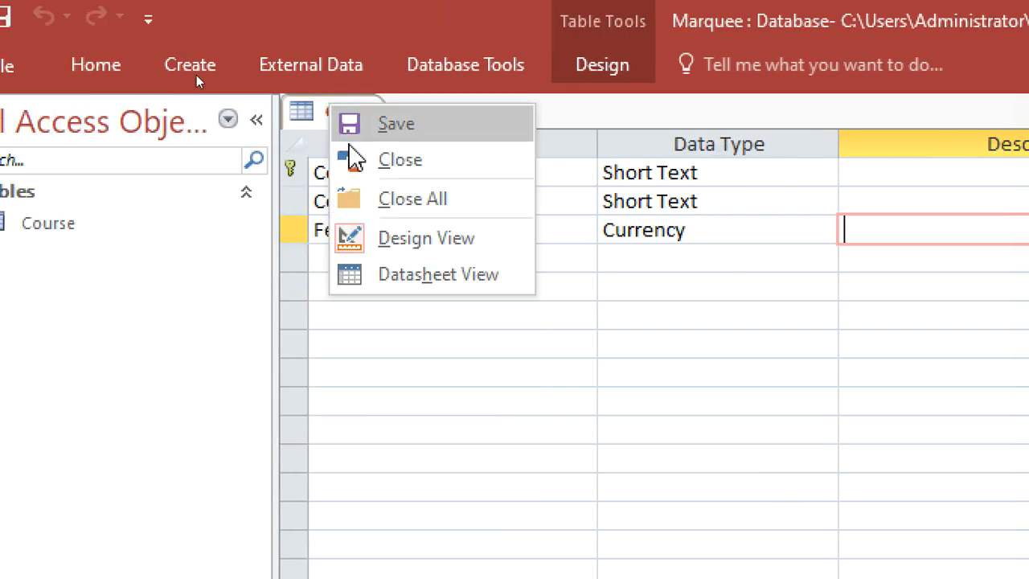
click(402, 200)
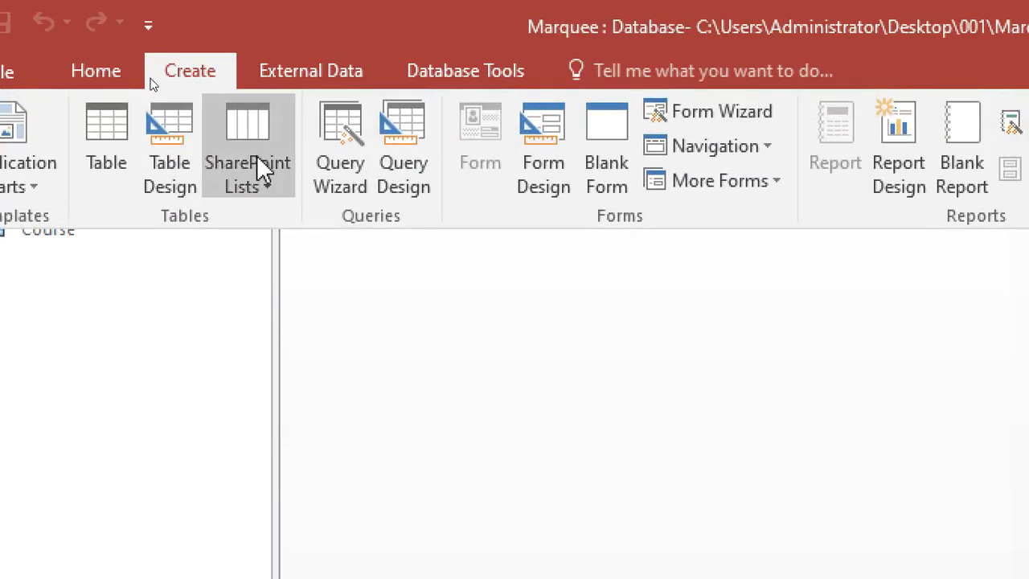
Start a new table design with TutorID as a Short Text primary key
click(156, 166)
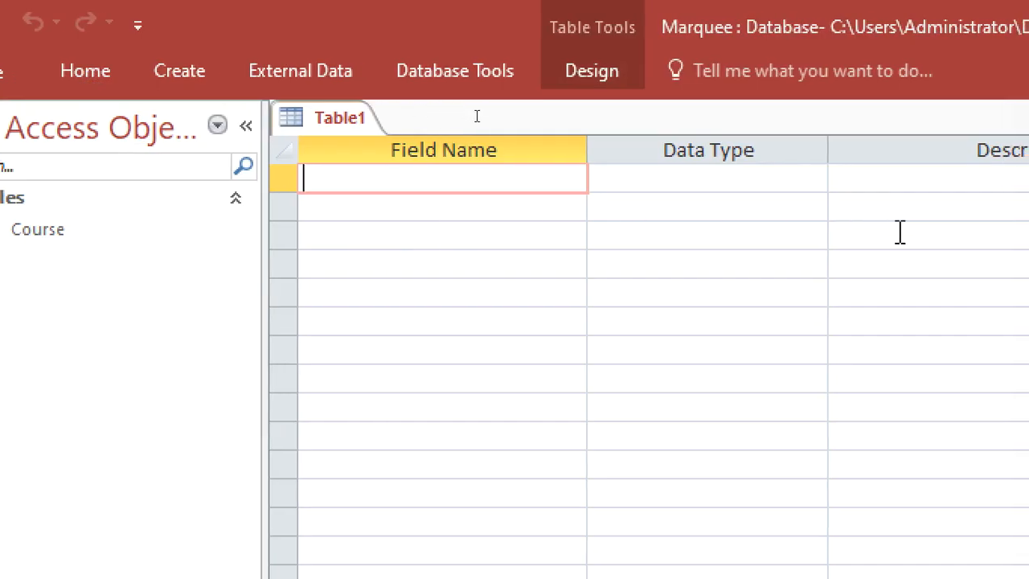
text(TutorId)
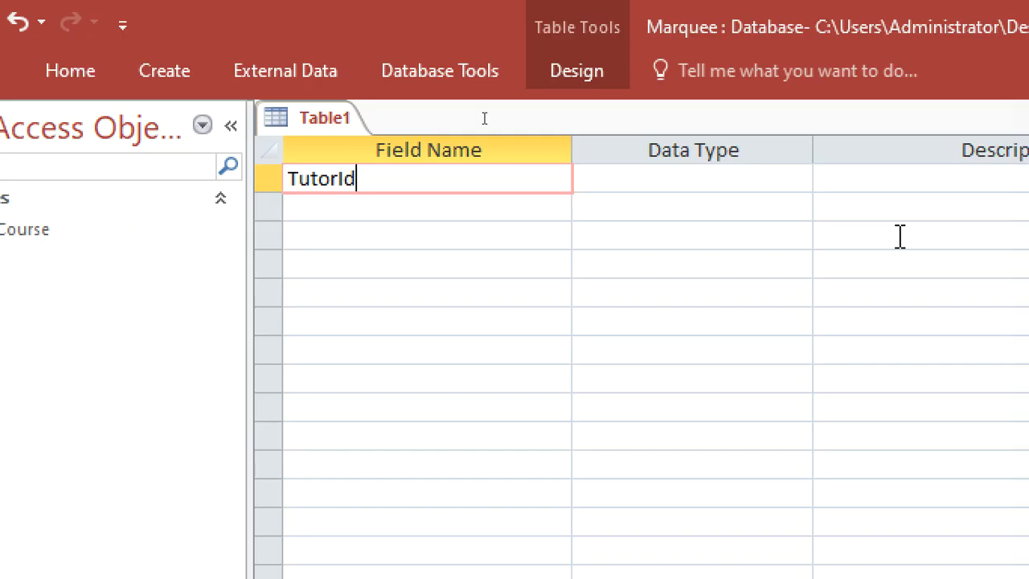
key(BackSpace)
text(D)
click(714, 178)
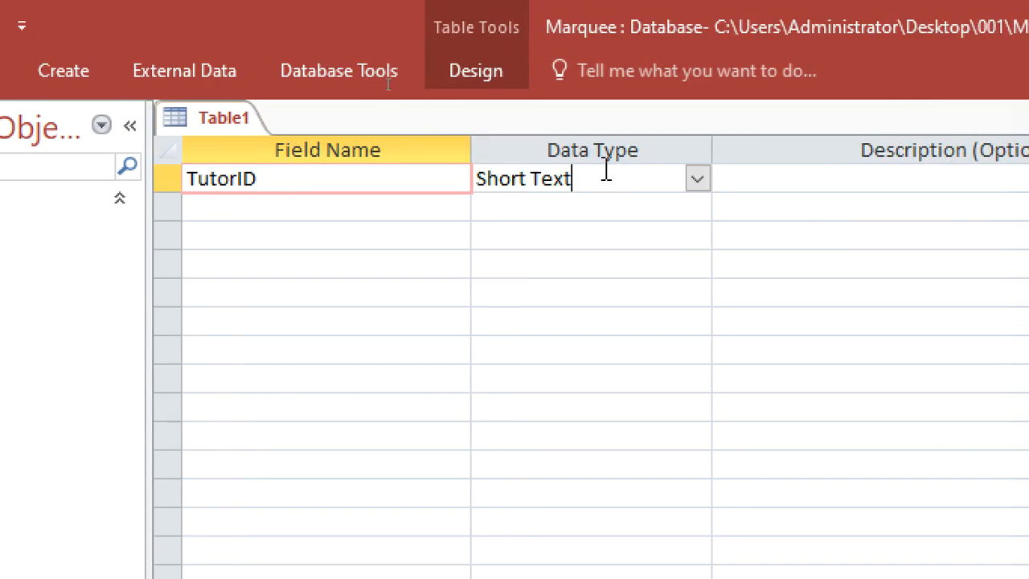
right_click(627, 178)
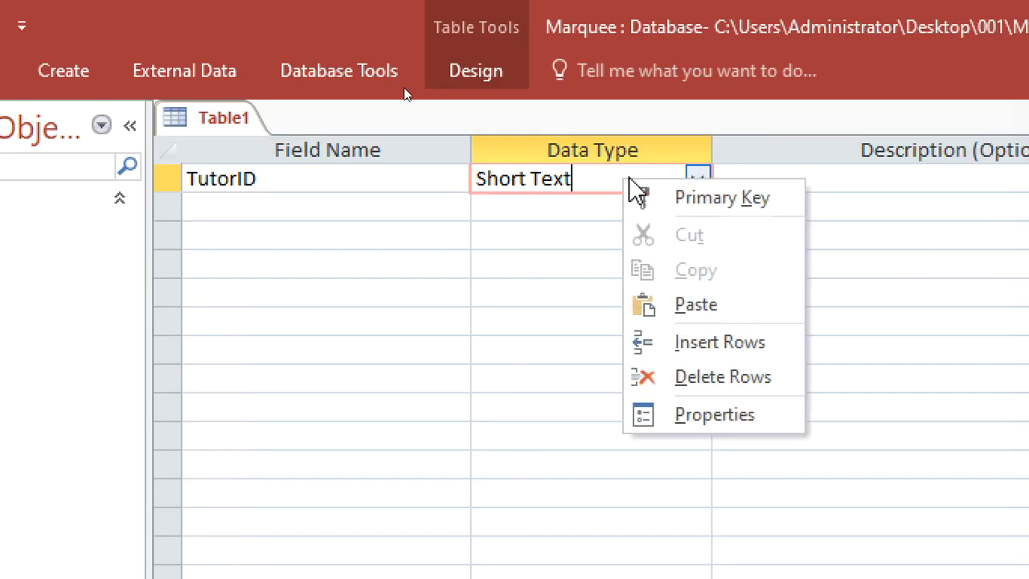
click(701, 201)
Add Short Text fields TutorName, Office and CourseID, with CourseID described as FK
click(394, 211)
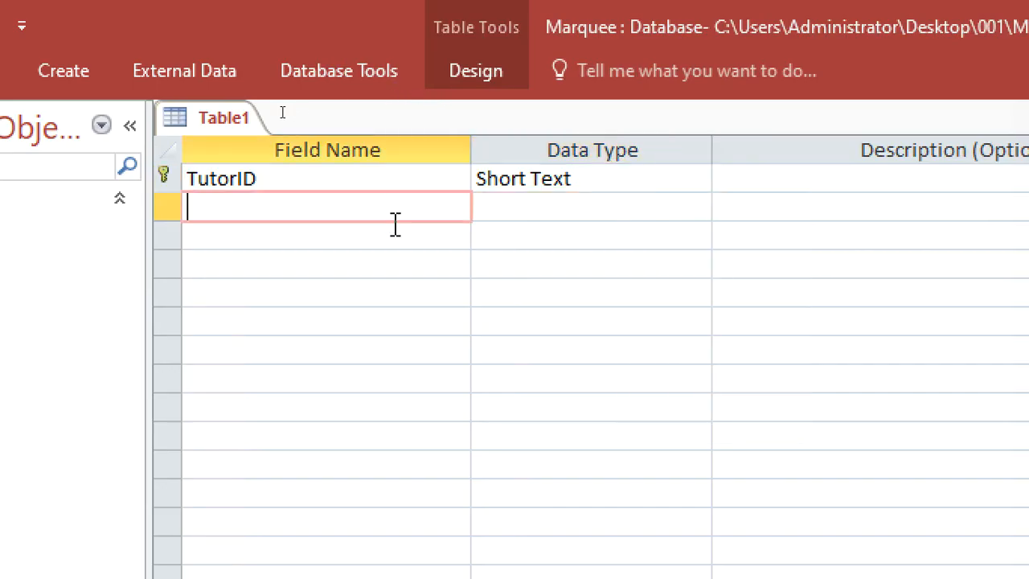
text(Ty)
key(BackSpace)
text(utorNme)
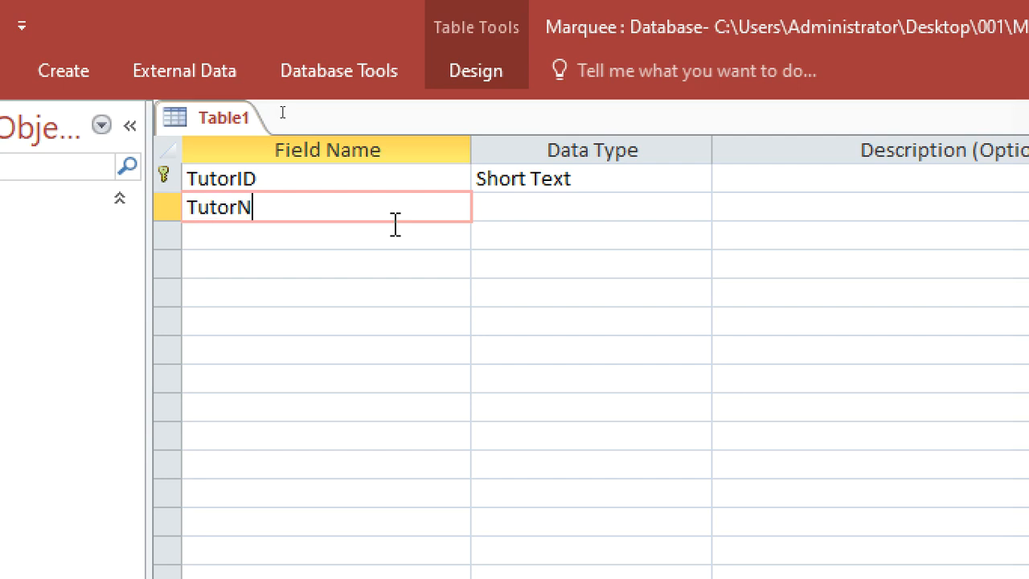
key(BackSpace)
key(BackSpace)
text(ame)
click(394, 225)
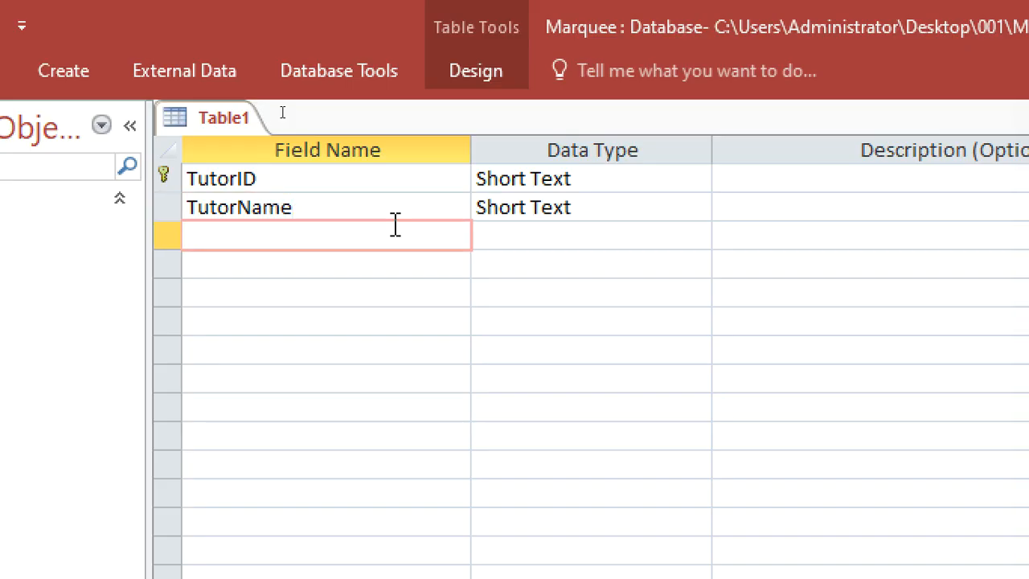
text(Office)
key(Down)
text(Cu)
key(BackSpace)
text(ou)
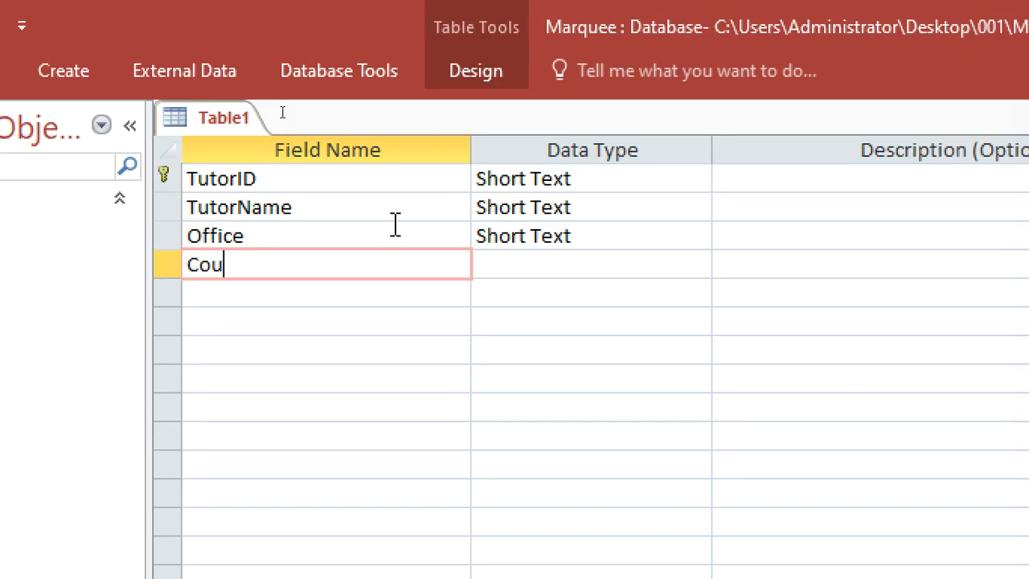
text(rseID)
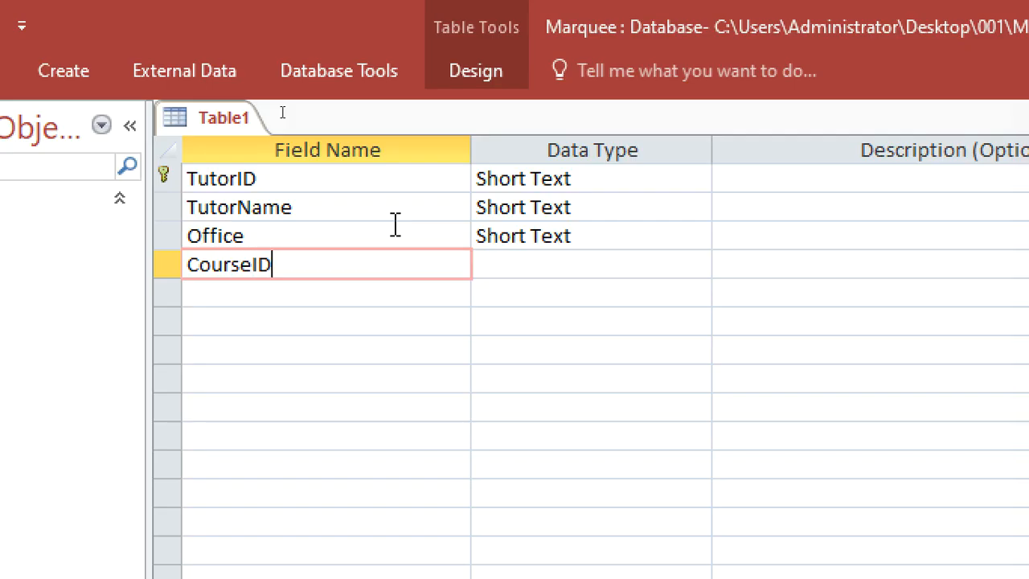
click(551, 264)
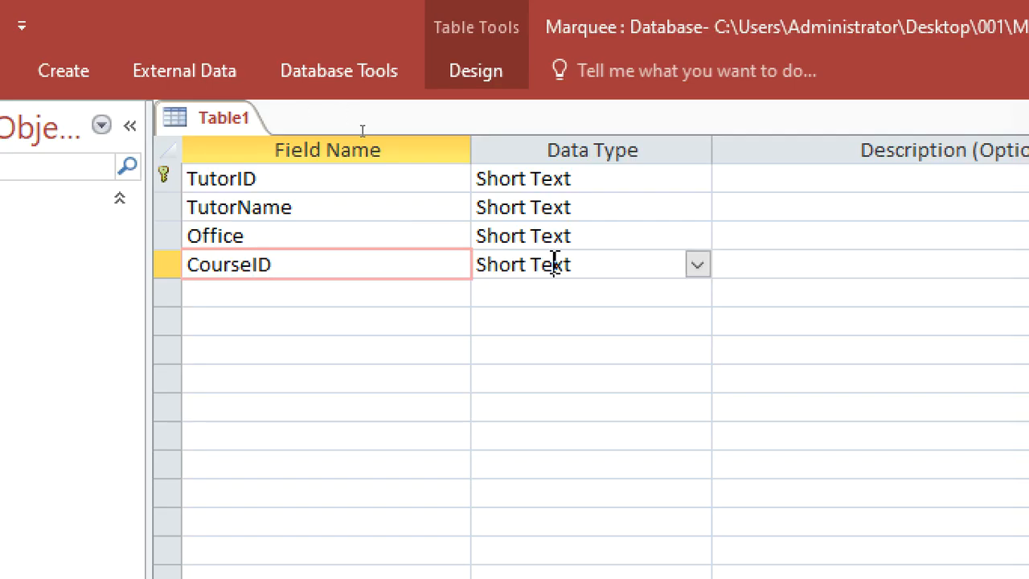
click(747, 264)
text(F)
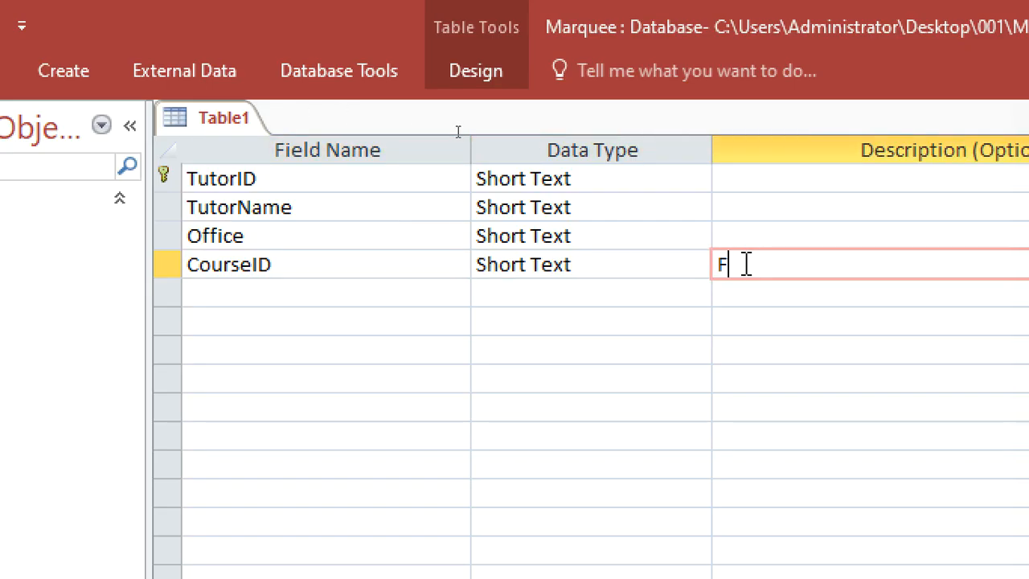
text(K)
Save the new table as Tutor
right_click(224, 124)
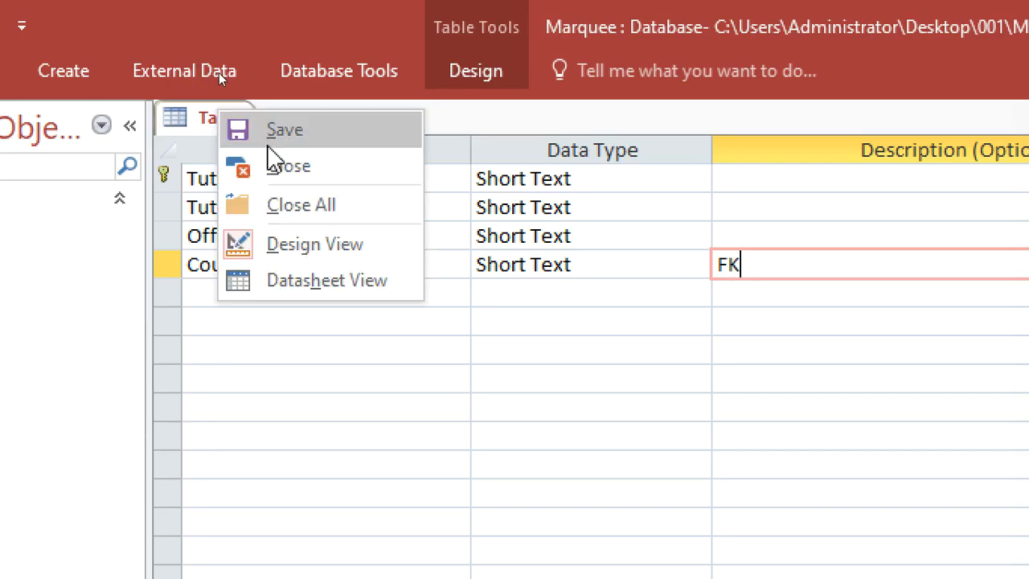
click(265, 131)
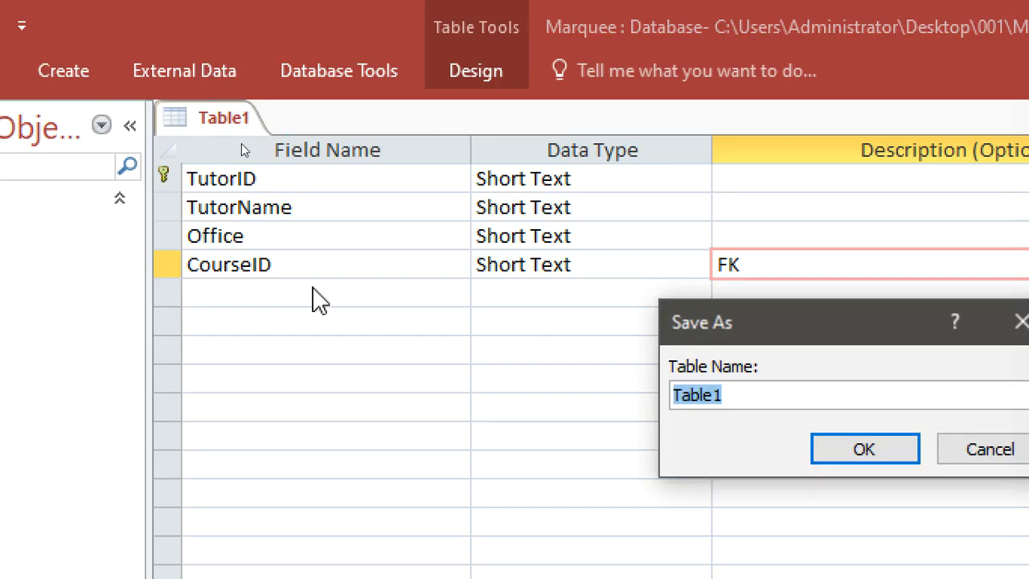
text(tUTR)
key(BackSpace)
key(BackSpace)
key(BackSpace)
key(BackSpace)
text(TU)
key(BackSpace)
text(t)
key(BackSpace)
text(utor)
key(Return)
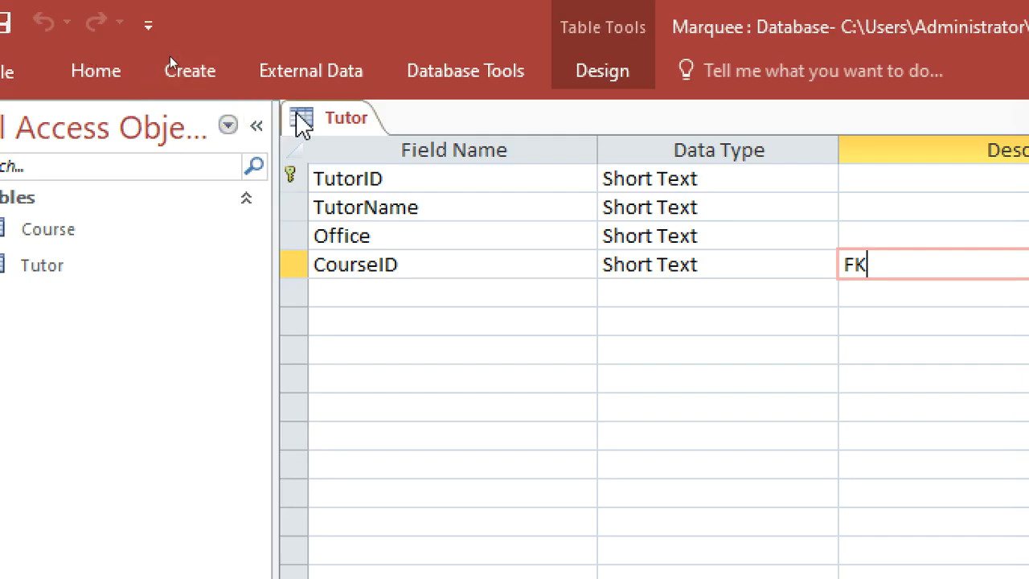
Save the Tutor design again and close the table
right_click(302, 121)
click(376, 142)
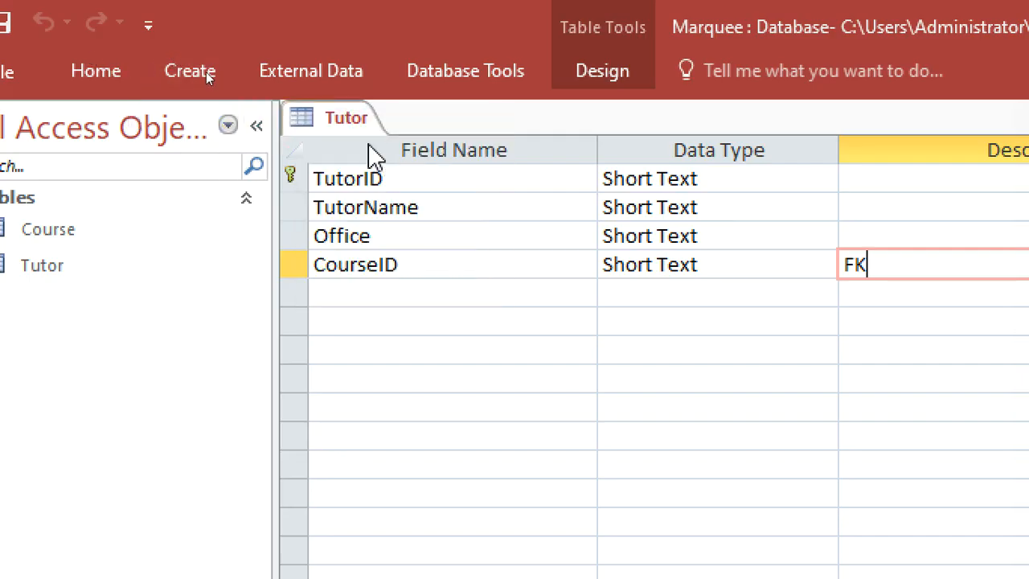
right_click(329, 114)
click(370, 208)
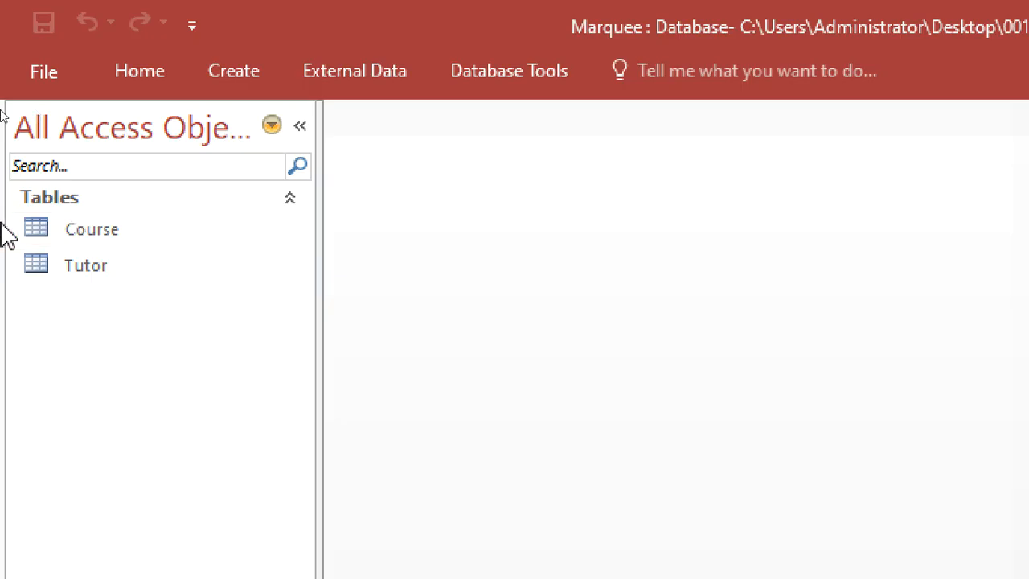
Start a new table design with TraineeID as a Short Text primary key
click(241, 80)
click(222, 149)
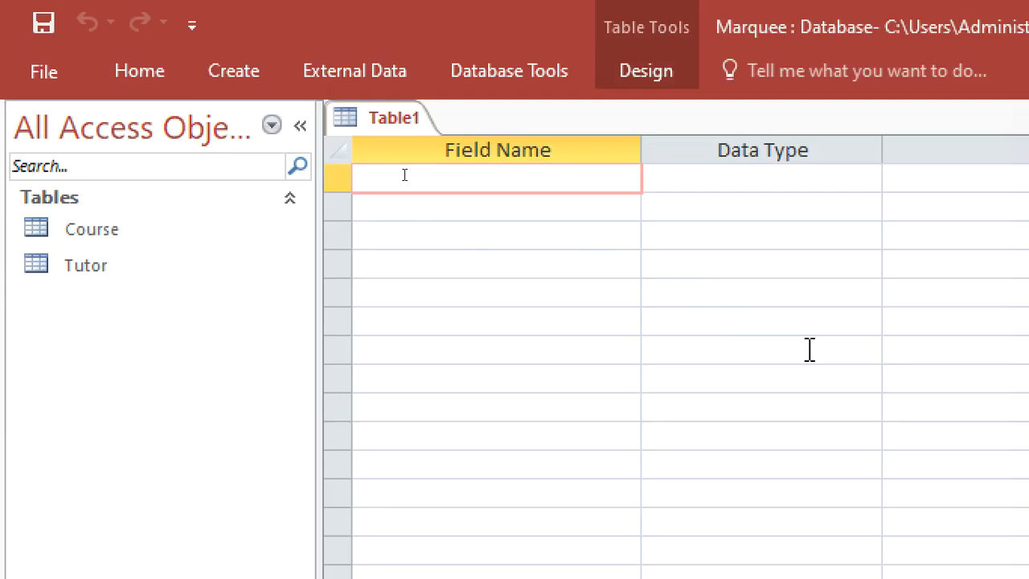
text(Trai)
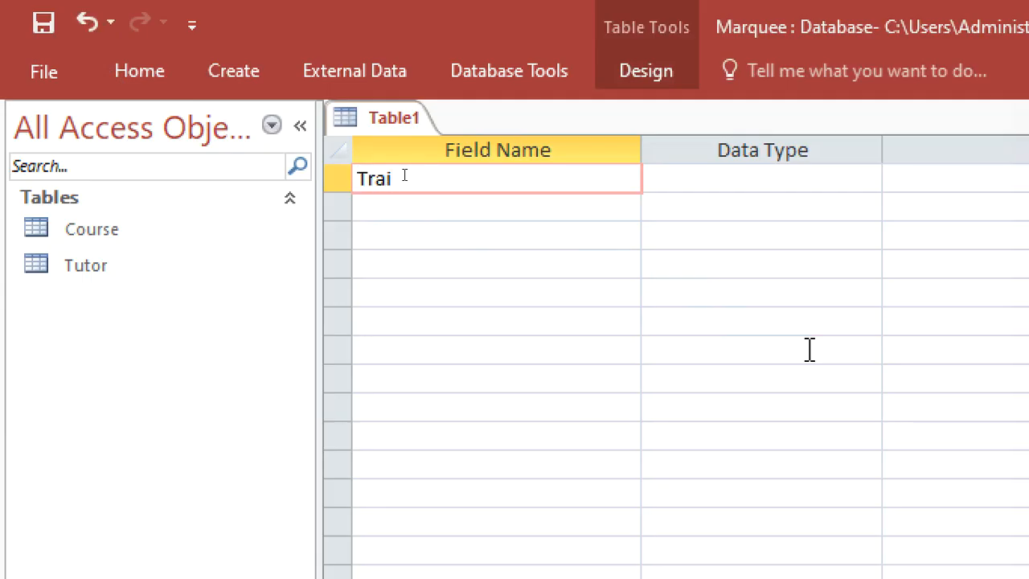
text(neeID)
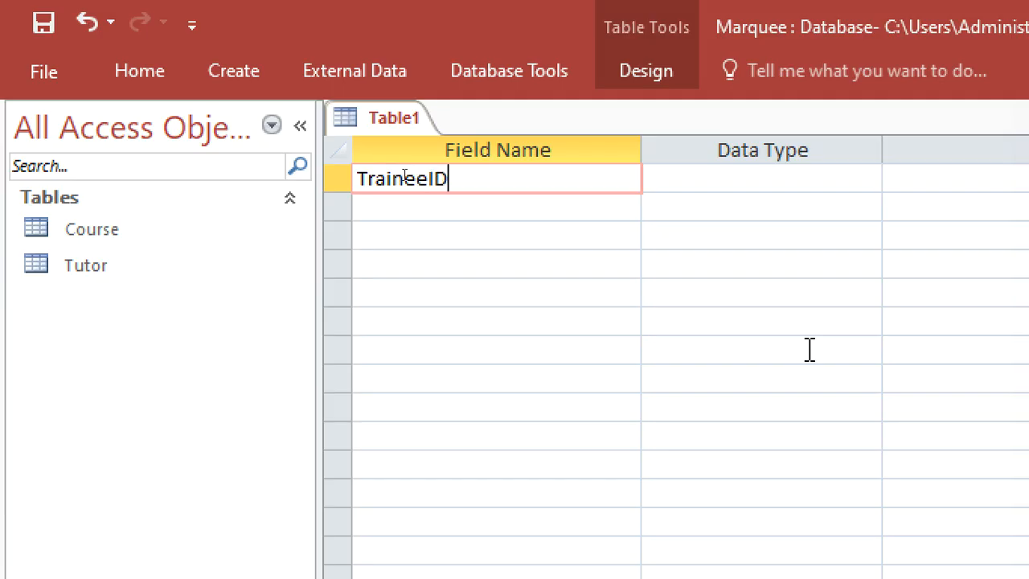
click(741, 190)
right_click(726, 179)
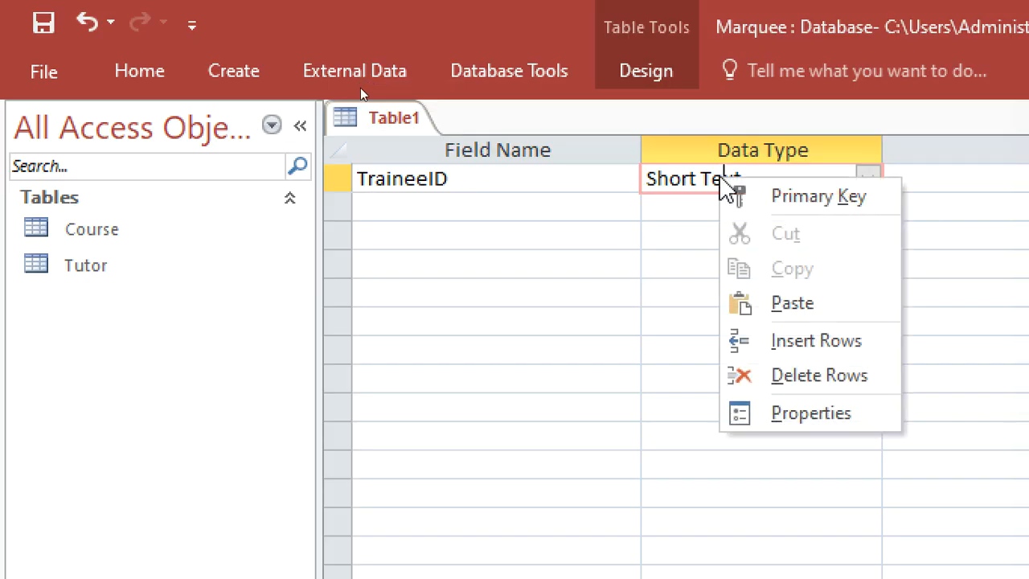
click(759, 197)
Close the download manager error, then add TraineName and CourseID fields, describing CourseID as FK
click(574, 207)
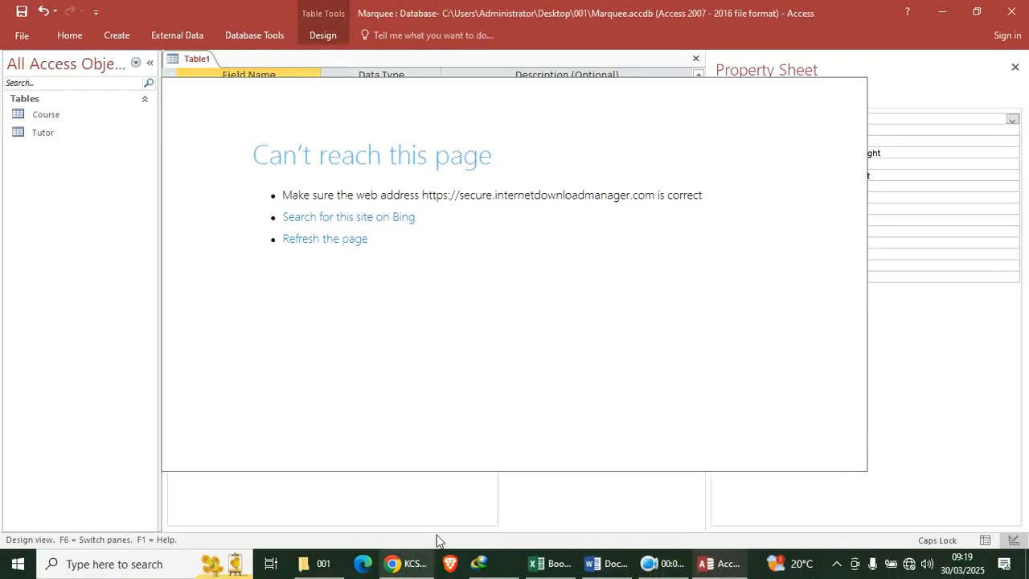
right_click(476, 563)
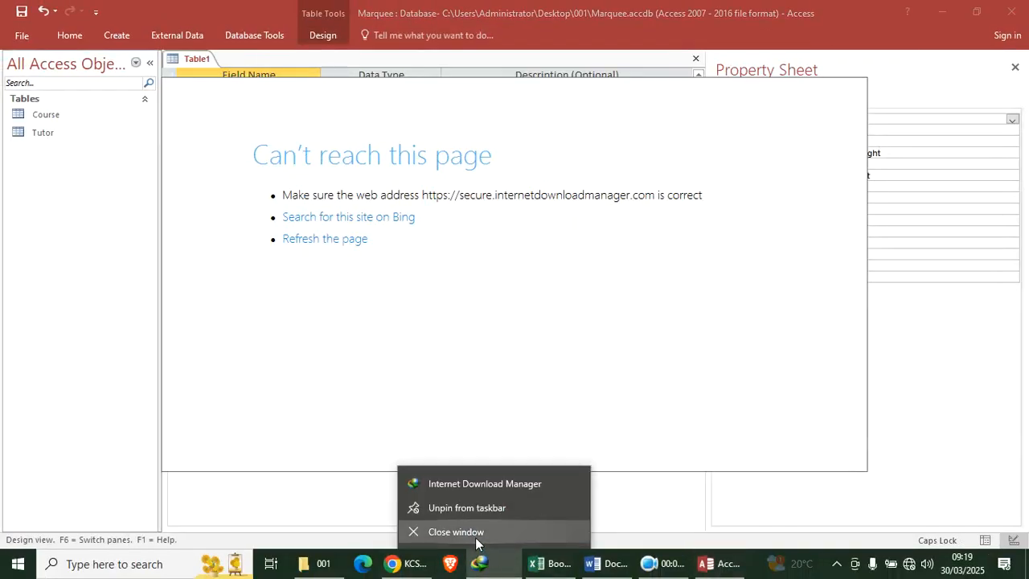
click(476, 535)
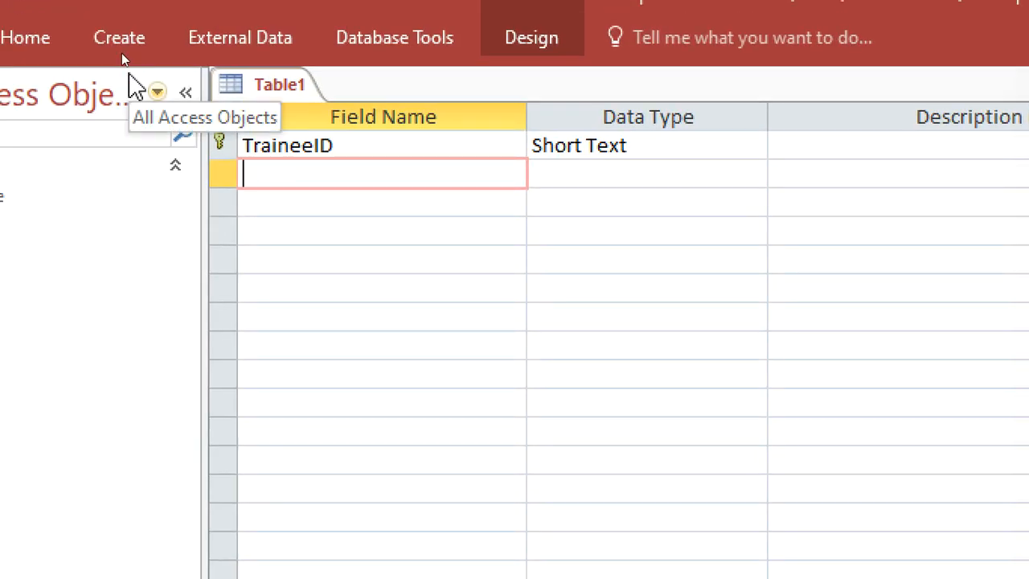
text(Trainee)
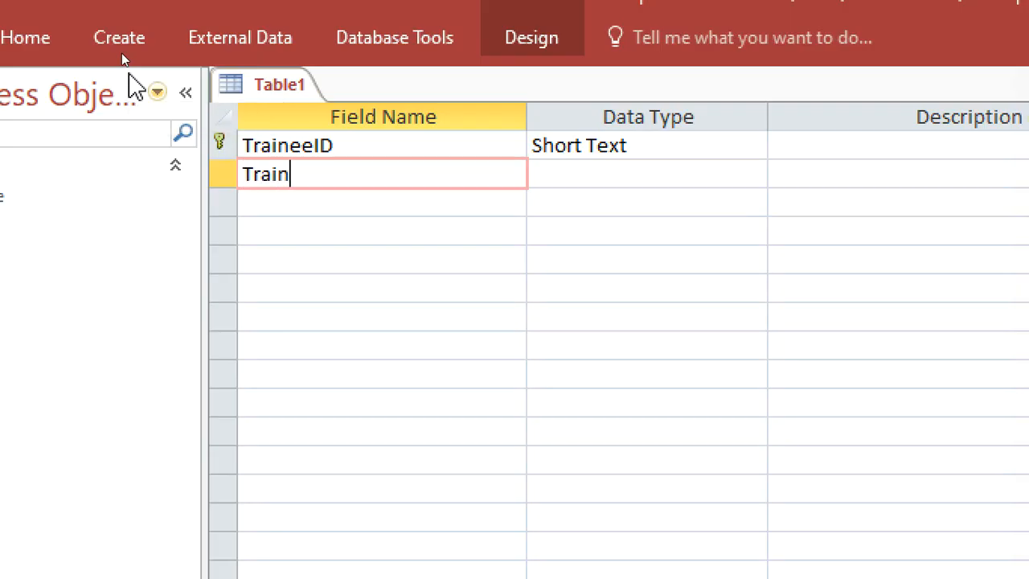
text(e)
key(BackSpace)
key(BackSpace)
text(NAM)
key(BackSpace)
key(BackSpace)
text(ame)
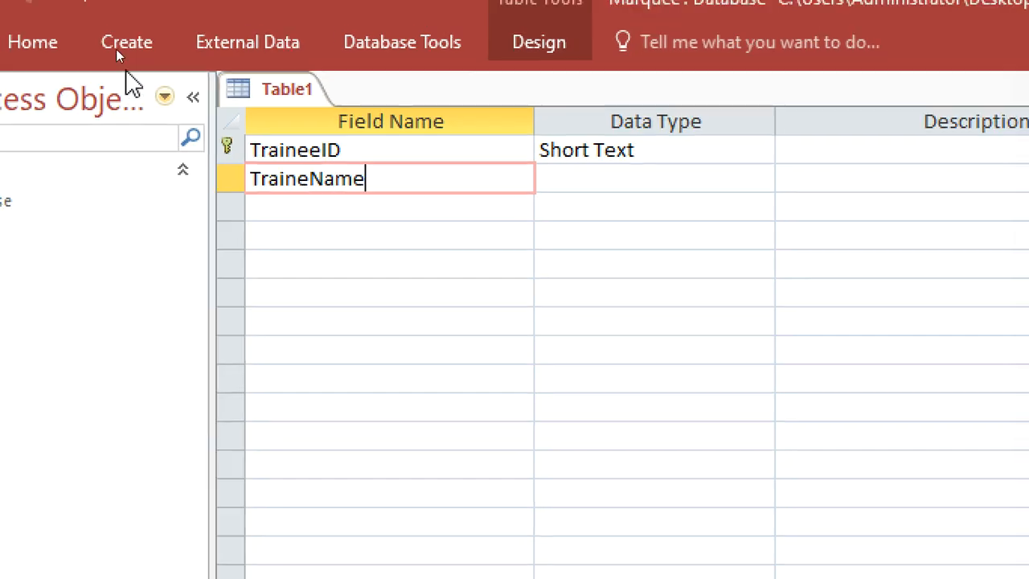
key(Down)
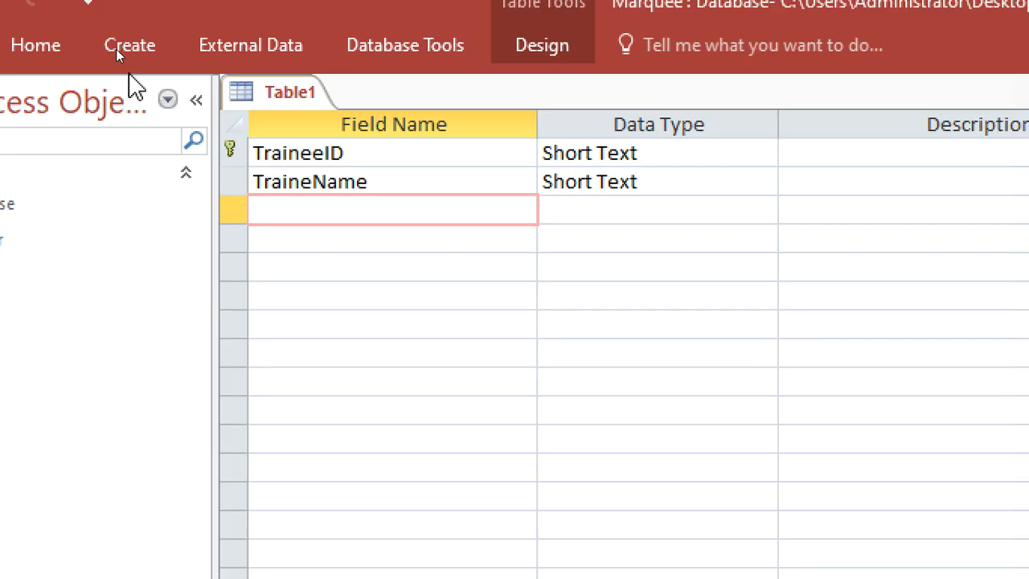
text(CourseID)
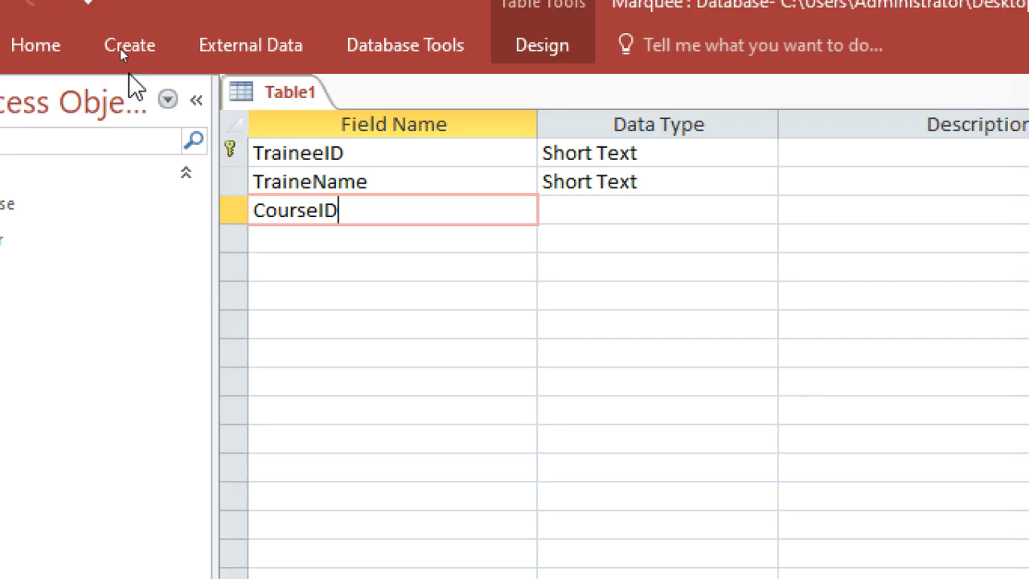
click(584, 214)
click(806, 211)
text(FK)
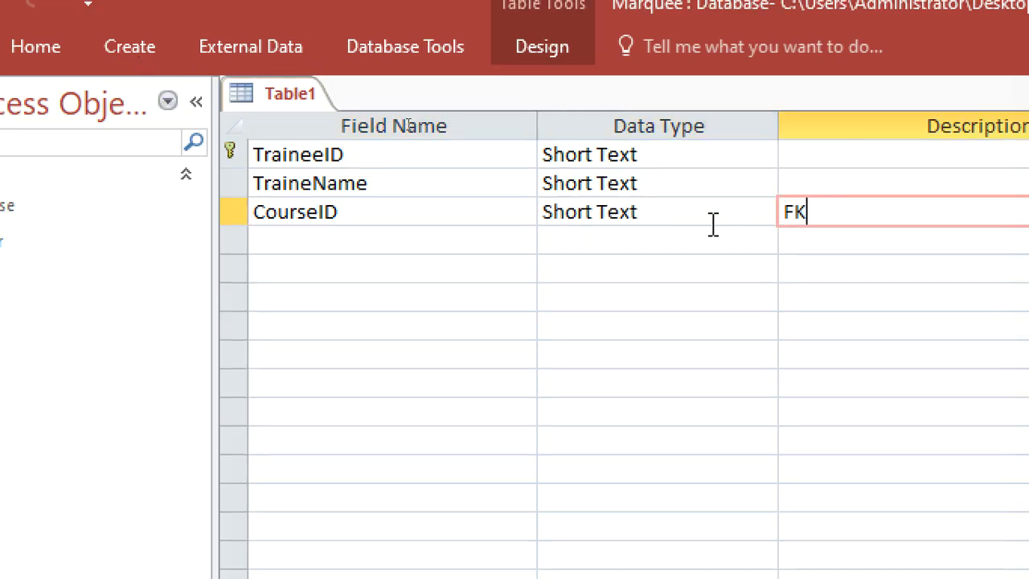
Save the table as Trainee and close its design view
right_click(306, 96)
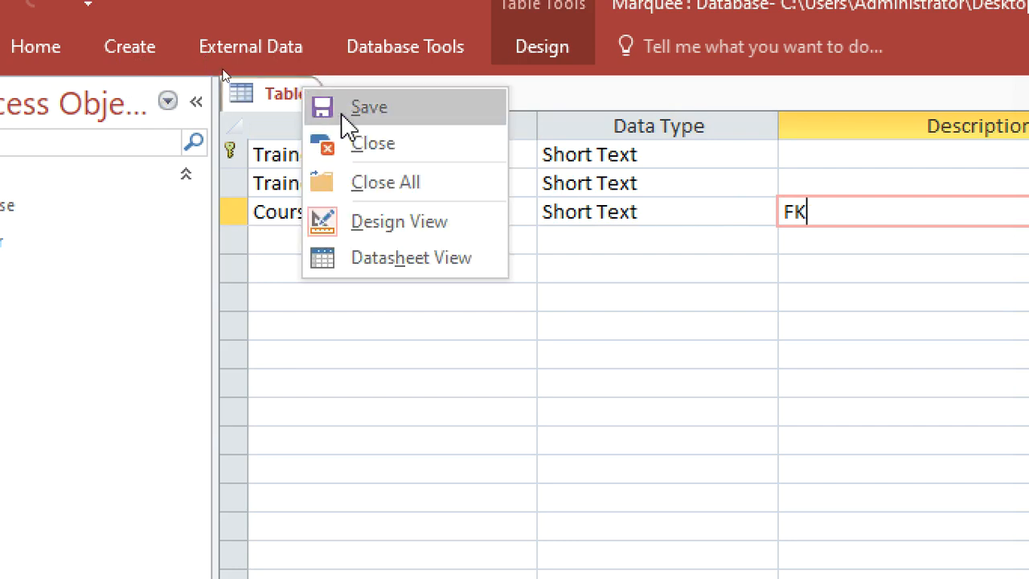
click(350, 106)
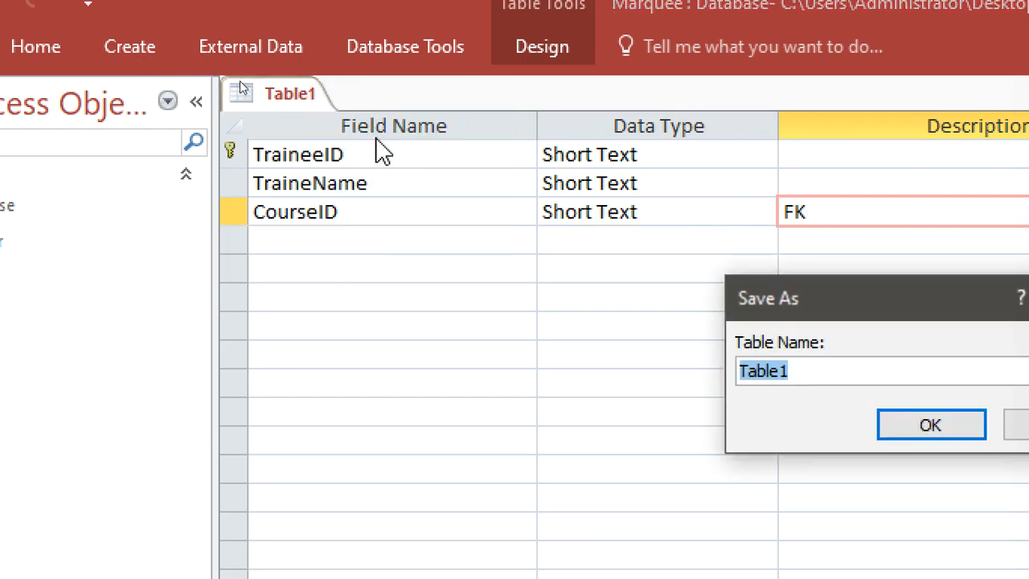
text(t)
key(BackSpace)
text(Trainee)
key(Return)
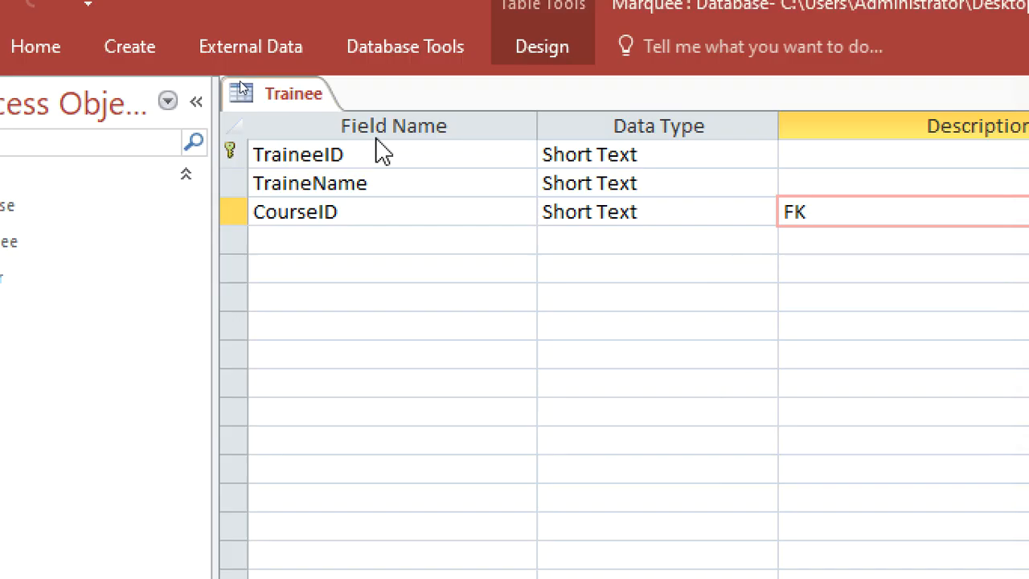
right_click(246, 92)
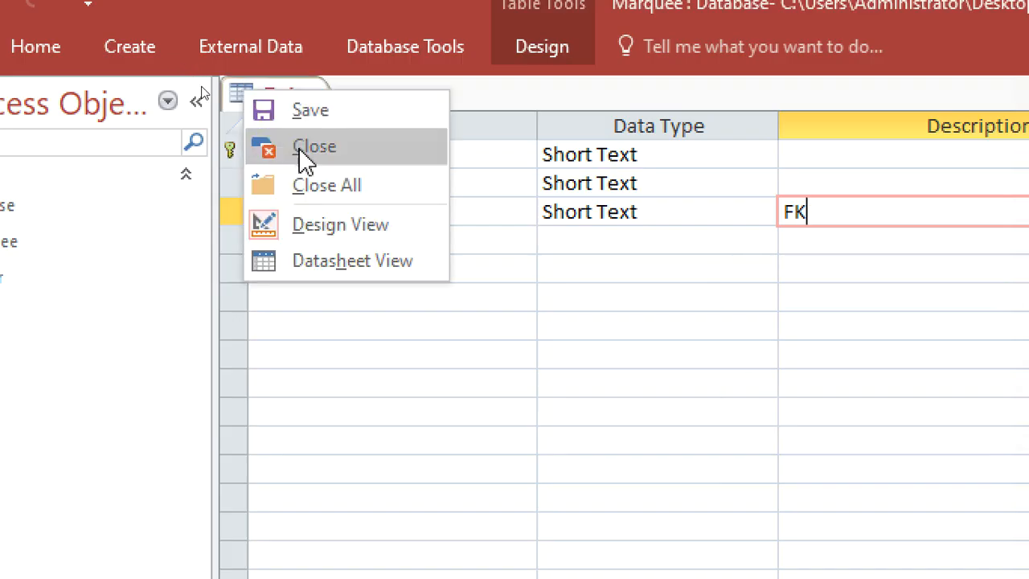
click(303, 146)
click(140, 46)
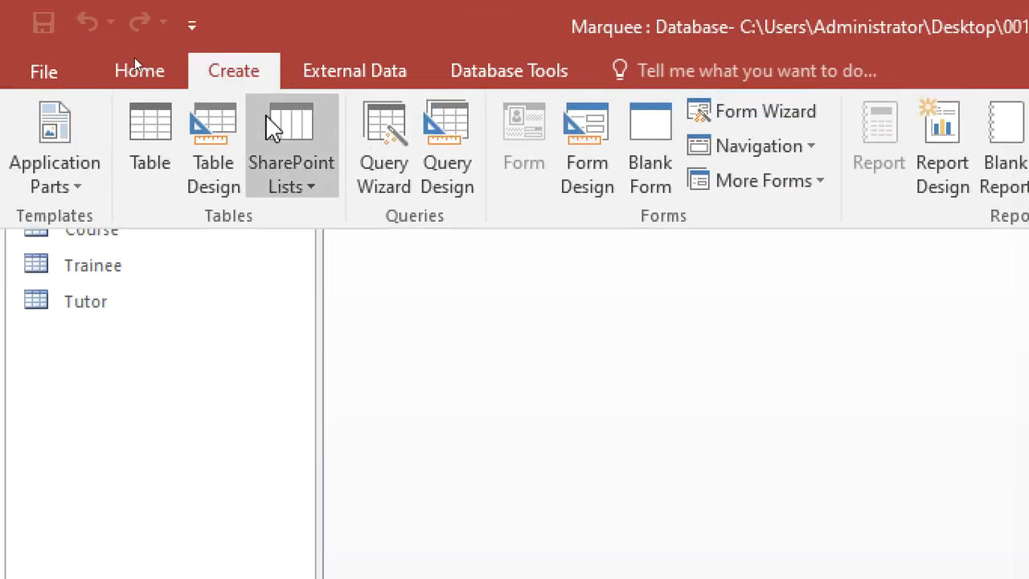
In a new table design, add TraineeID and CourseID fields, each with the description FK
click(236, 202)
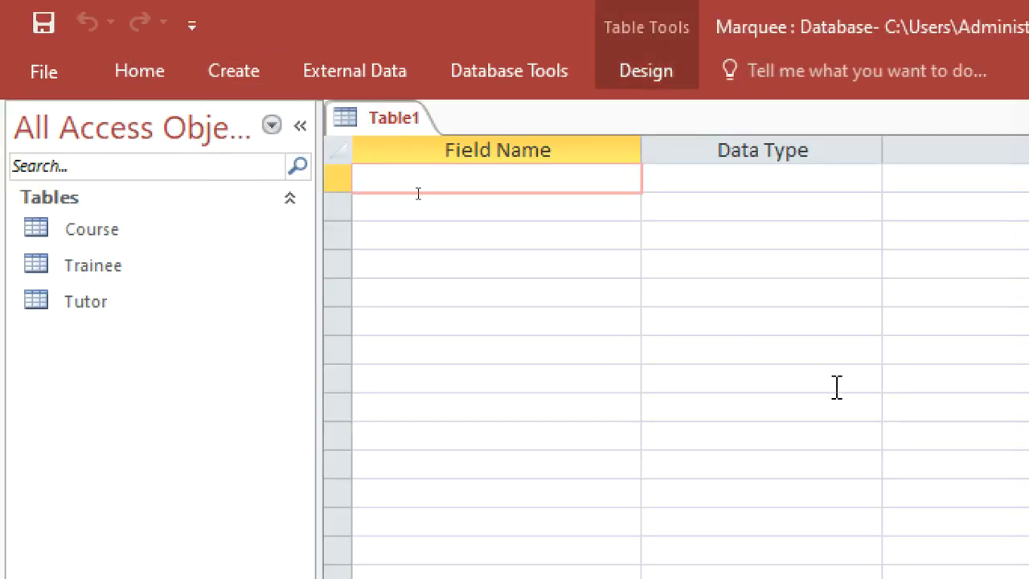
text(Traie)
key(BackSpace)
text(neeID)
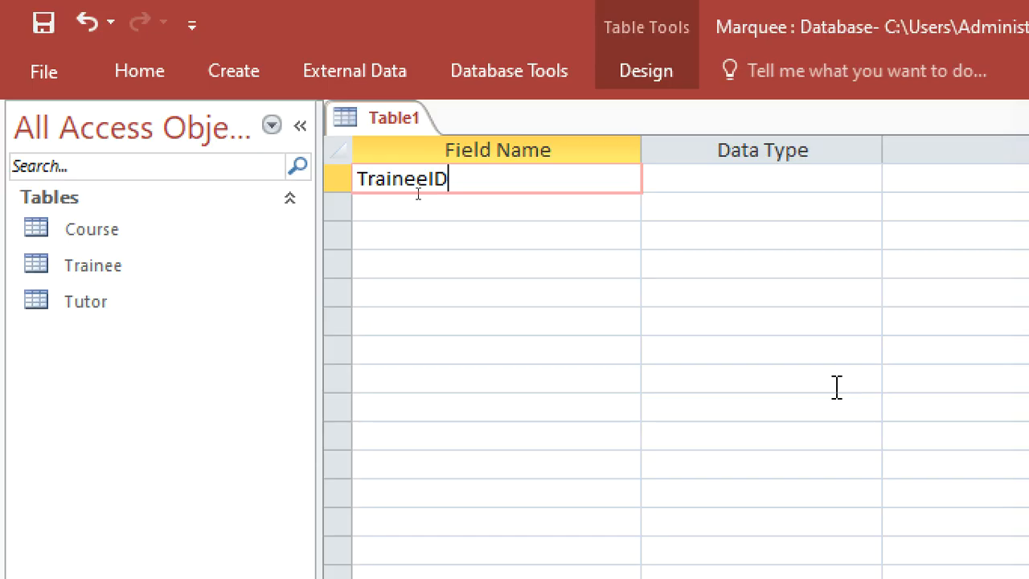
click(470, 211)
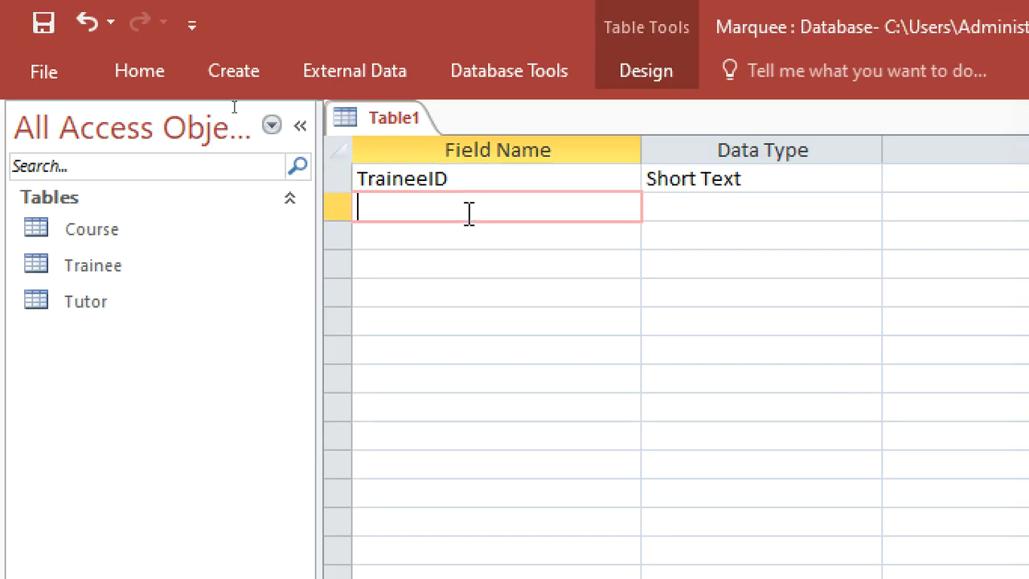
text(cC)
key(BackSpace)
key(BackSpace)
text(CourseID)
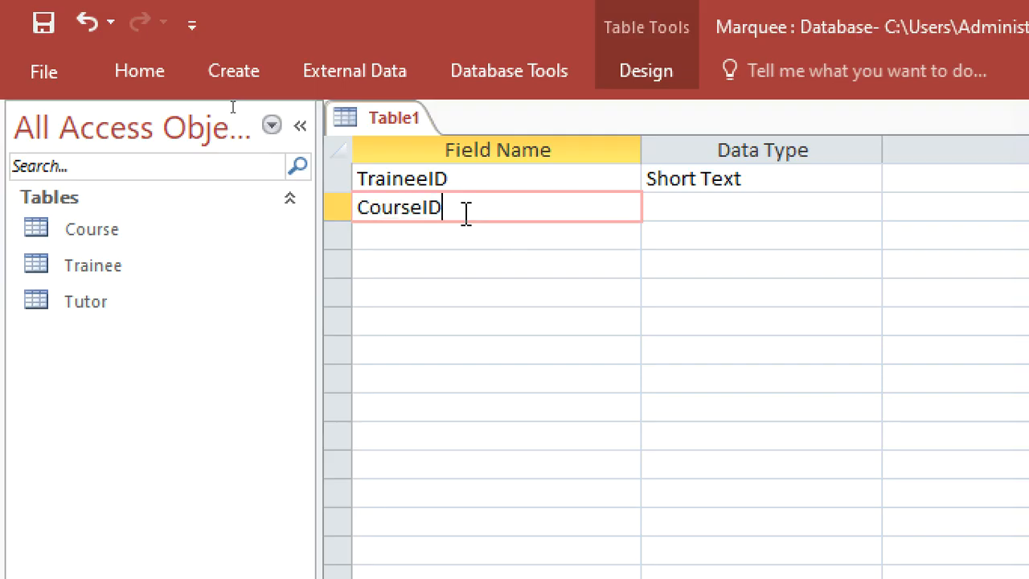
click(654, 229)
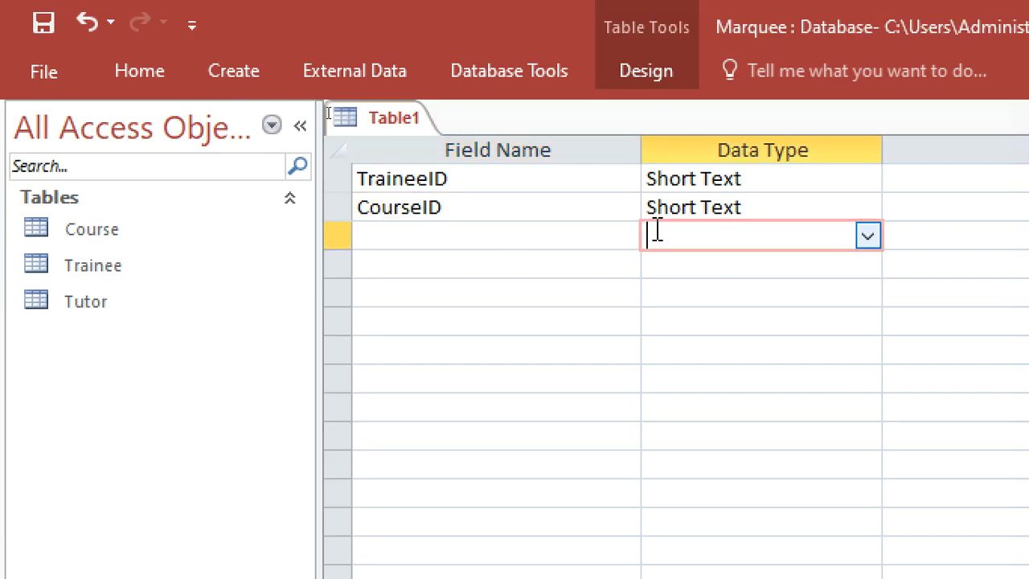
click(900, 179)
text(FK)
click(878, 206)
text(FK)
Add a third field, AmountPaid, with the Currency data type
click(485, 235)
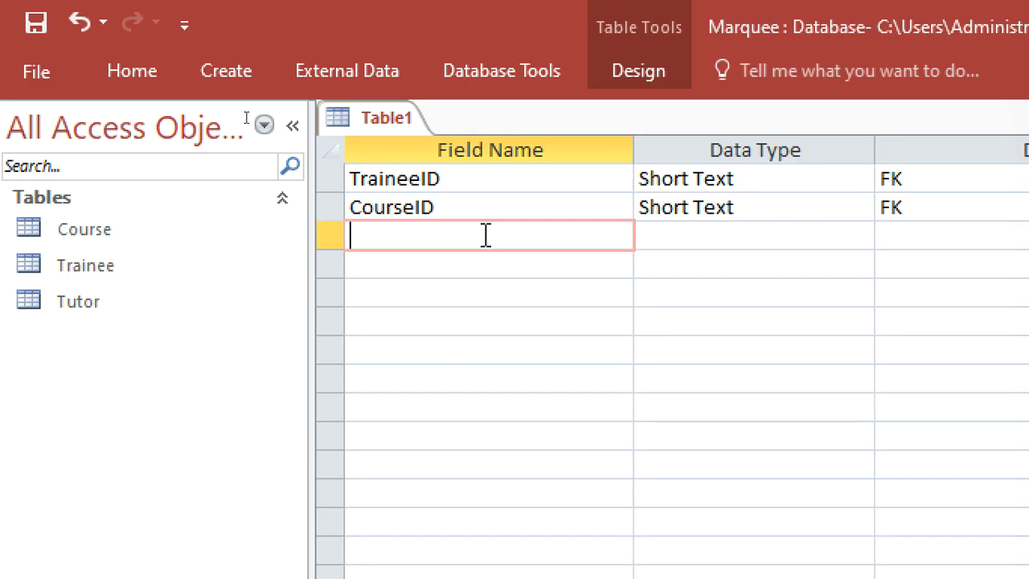
text(a)
text(A)
key(BackSpace)
key(BackSpace)
text(AMOU)
key(BackSpace)
key(BackSpace)
key(BackSpace)
text(n)
key(BackSpace)
text(moh)
key(BackSpace)
text(unt)
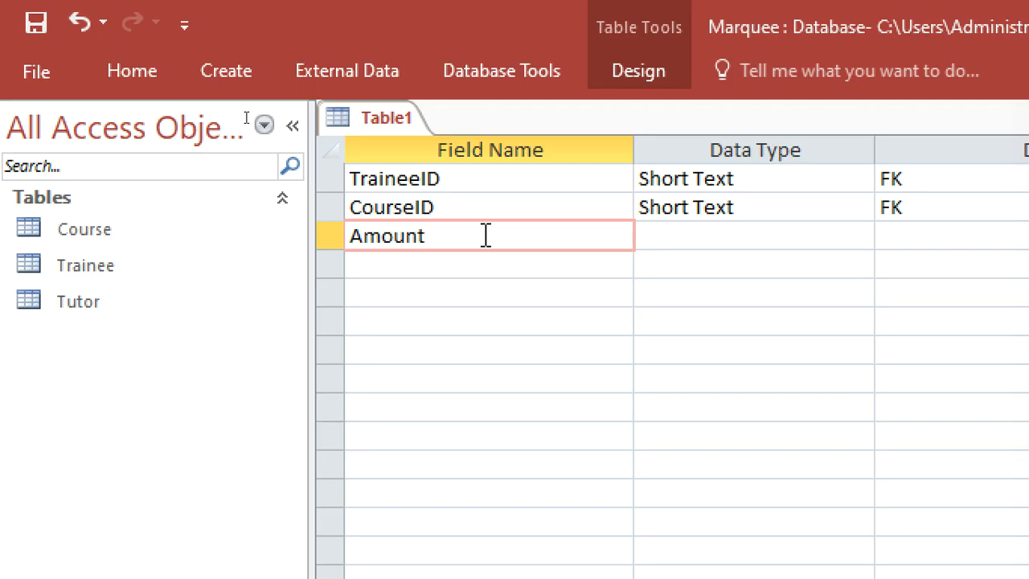
text(Paid)
click(667, 229)
text(currency)
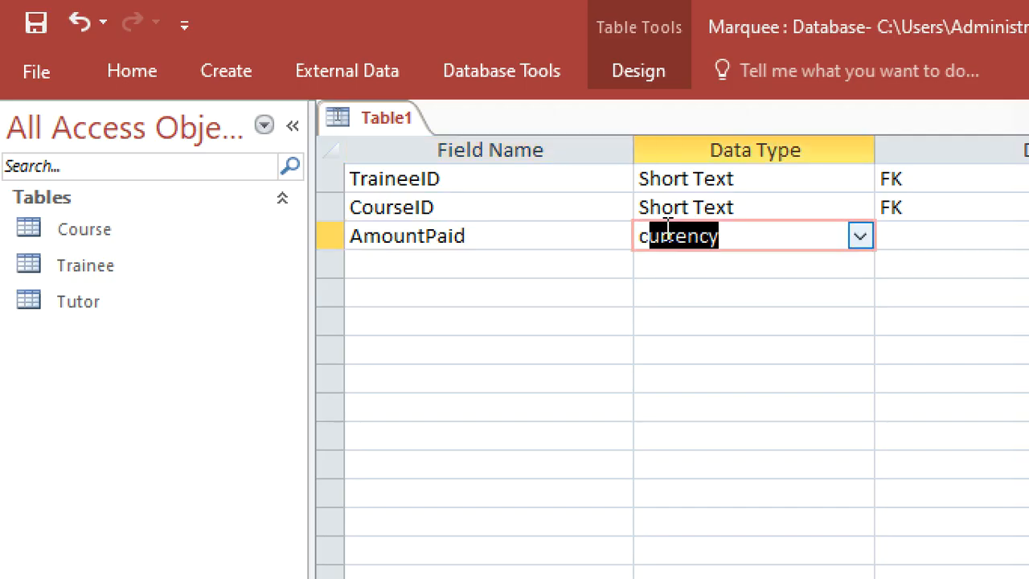
click(662, 229)
Save the table as FeePayment without a primary key
key(ctrl+s)
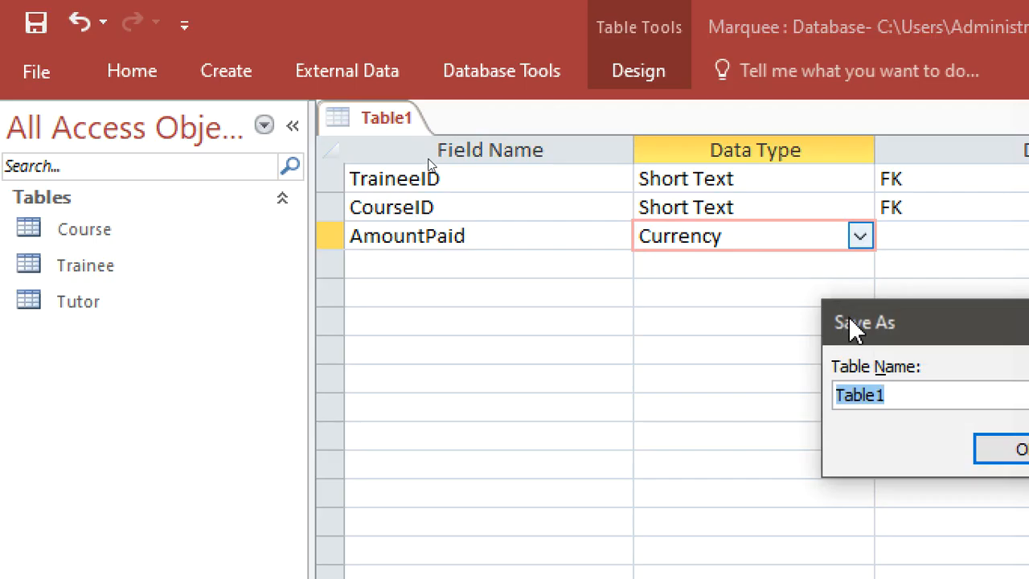
drag(848, 316, 524, 306)
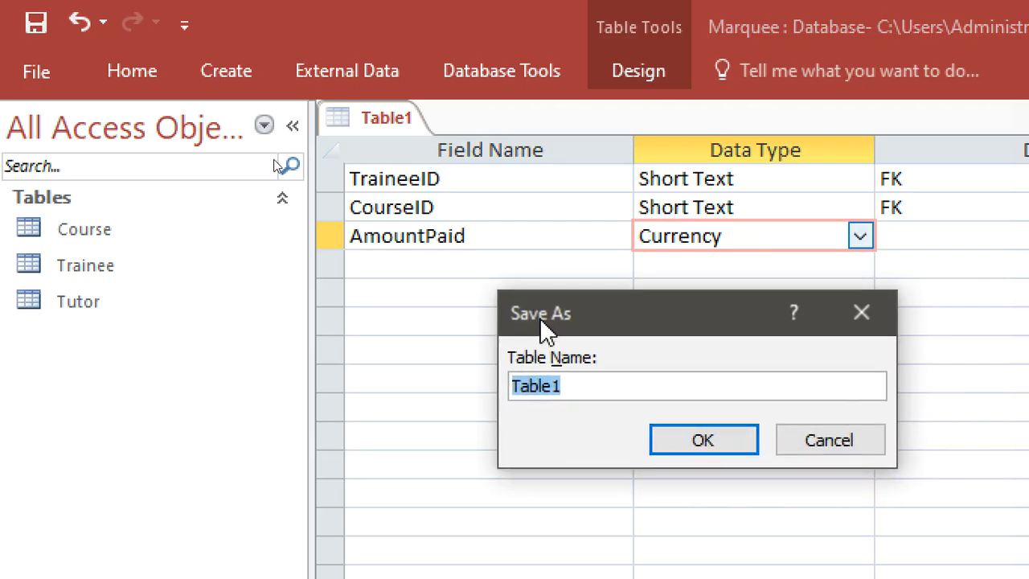
text(Fee)
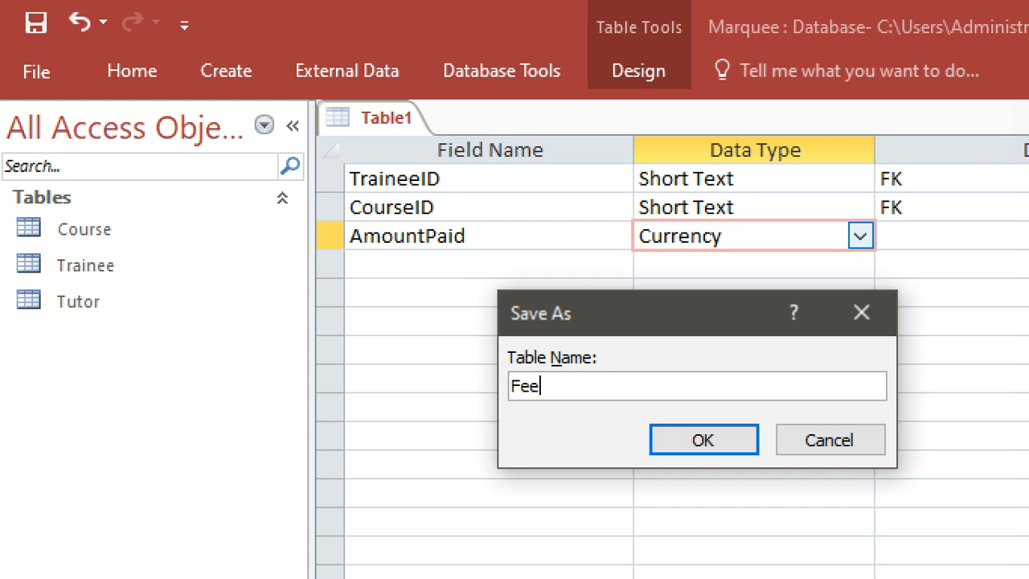
text(Payment)
key(Return)
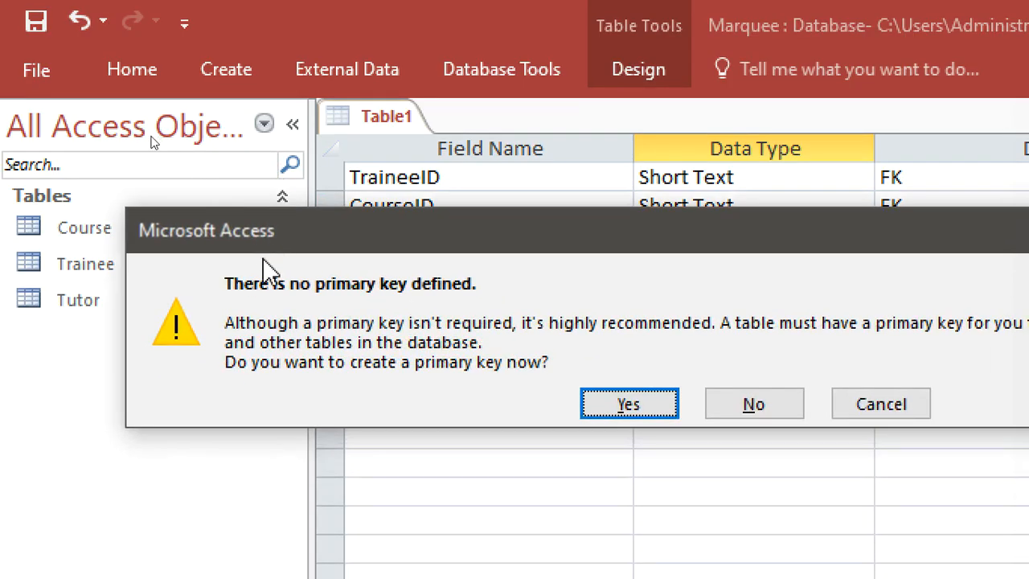
click(753, 412)
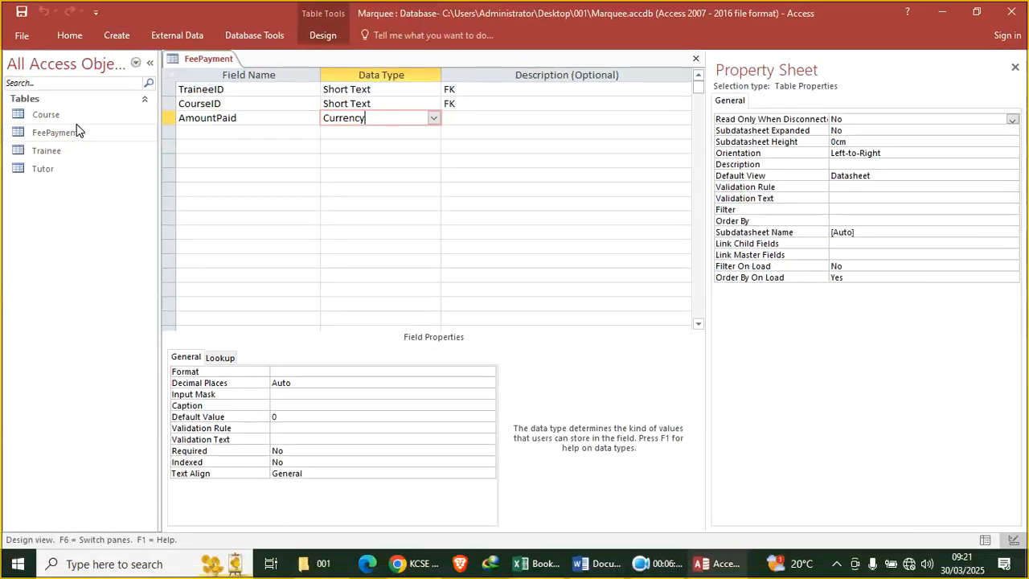
right_click(195, 60)
Close FeePayment, open the Course table, and copy cells A1:C5 from the Excel sheet
click(228, 89)
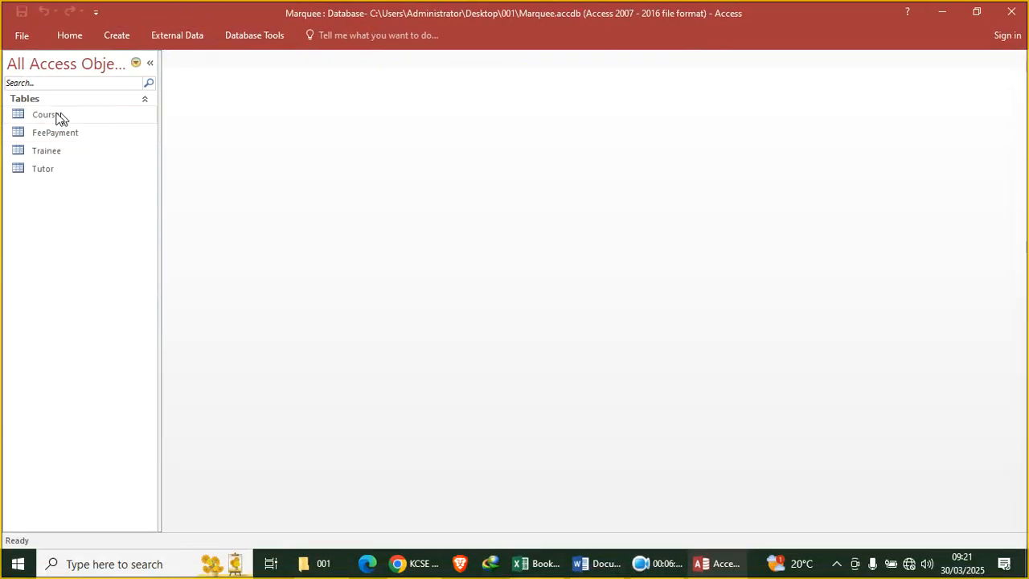
double_click(50, 114)
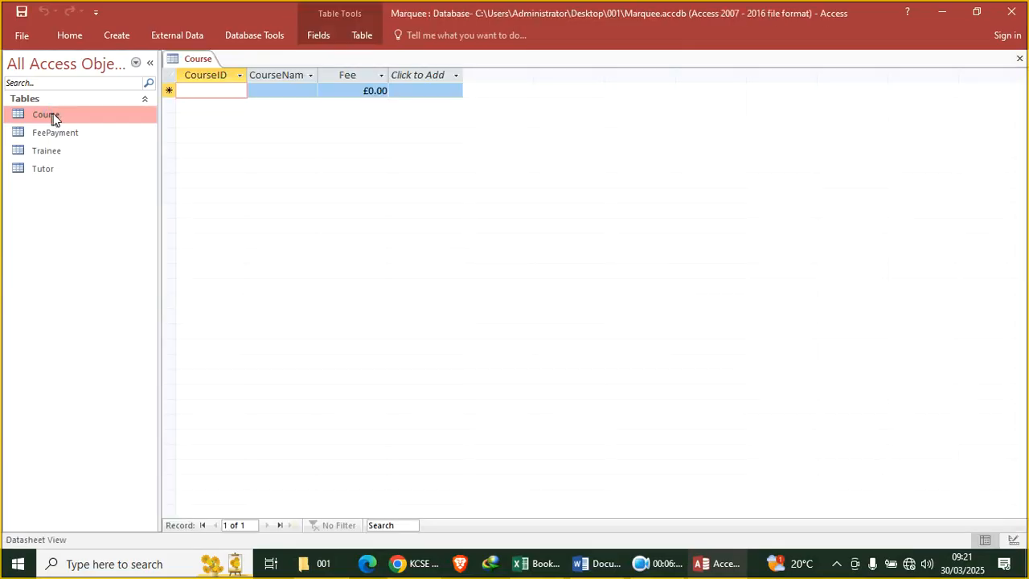
click(536, 563)
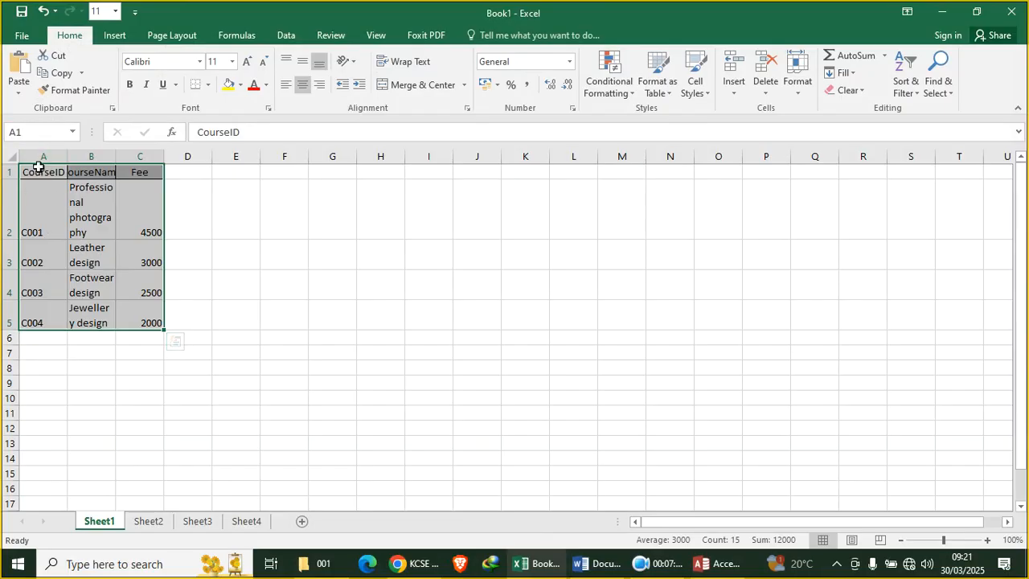
click(41, 158)
click(61, 188)
drag(50, 170, 155, 318)
click(61, 72)
Paste the four course records into the Course table's three columns and confirm
click(718, 565)
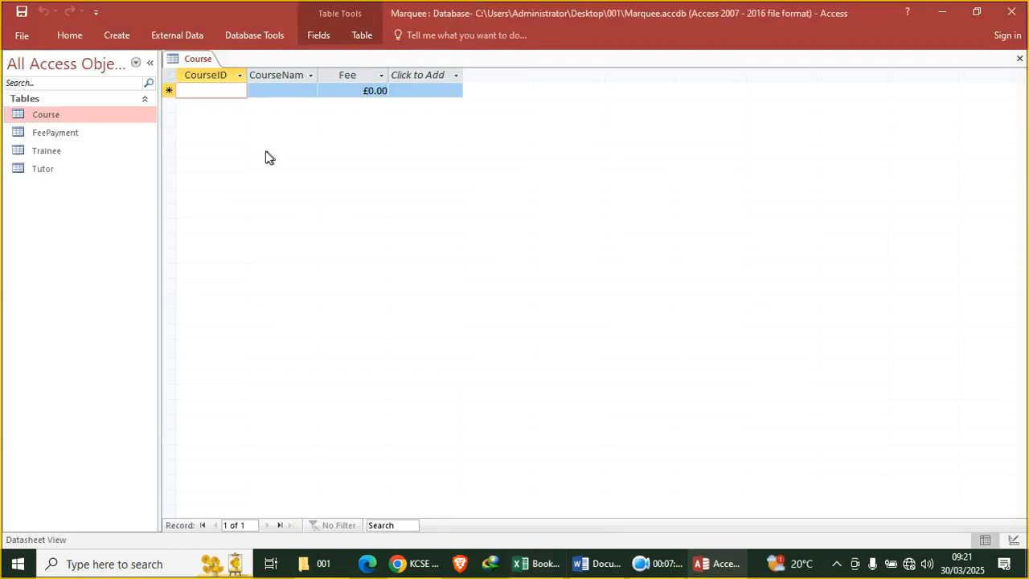
drag(214, 73, 355, 73)
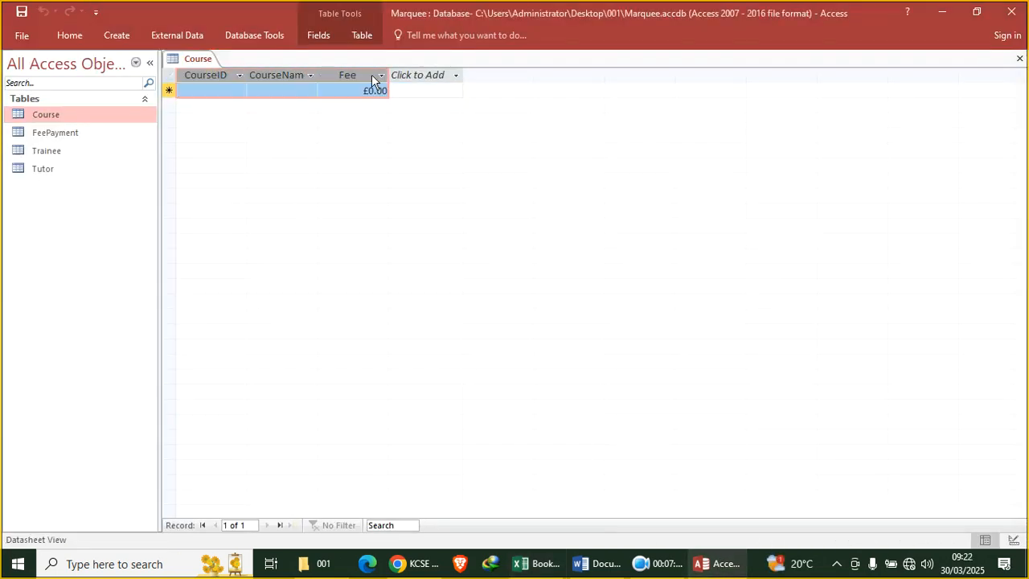
key(ctrl+v)
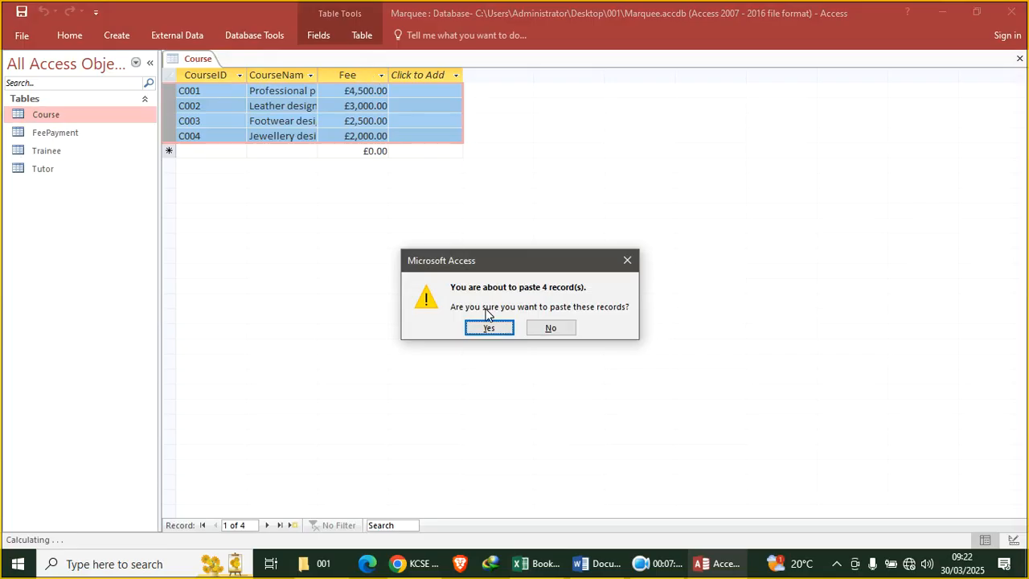
click(490, 328)
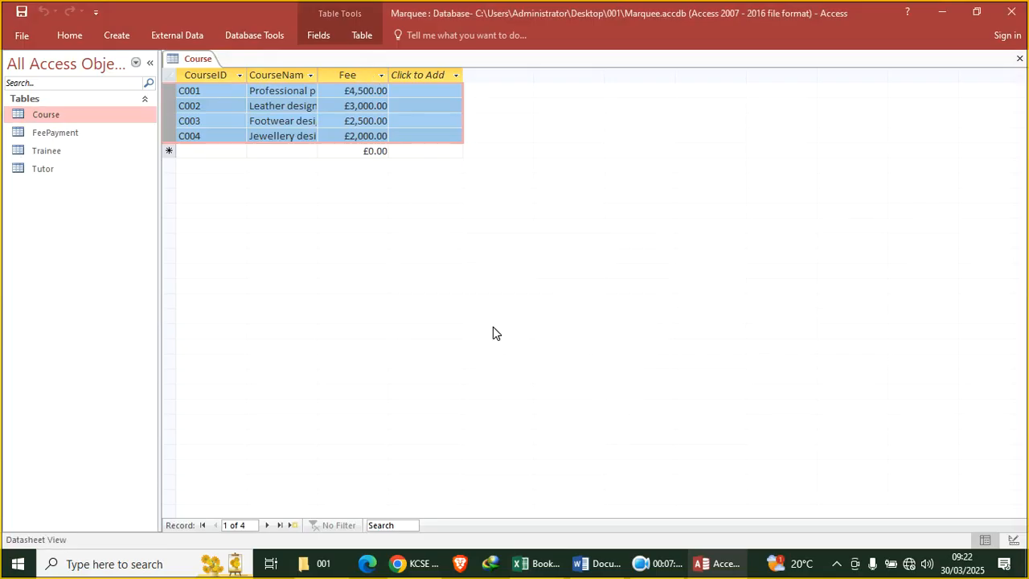
right_click(205, 60)
Close all tables, then paste the eight fee payment rows from Excel's Sheet2 into FeePayment's columns
click(253, 107)
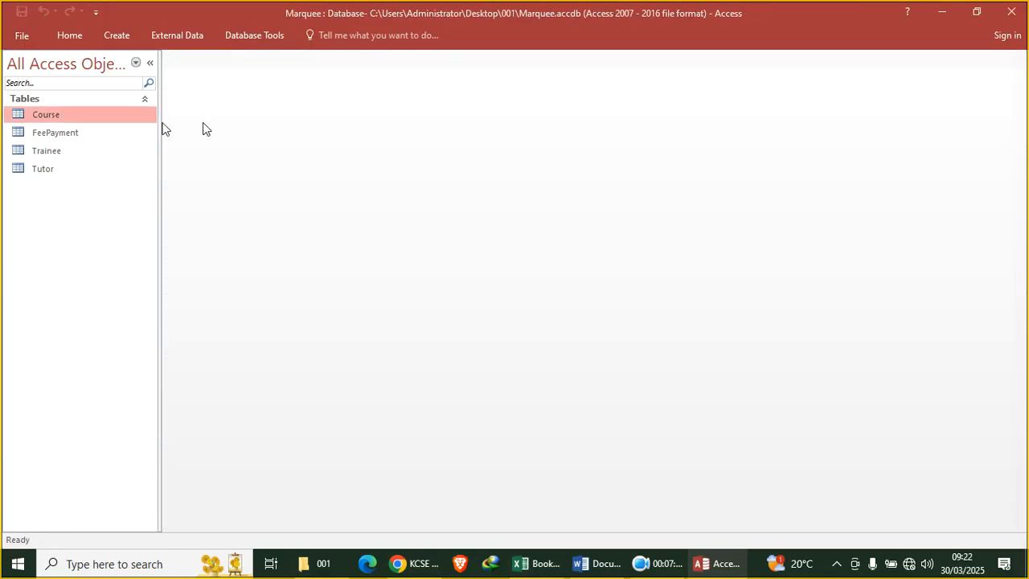
double_click(81, 132)
drag(210, 71, 328, 73)
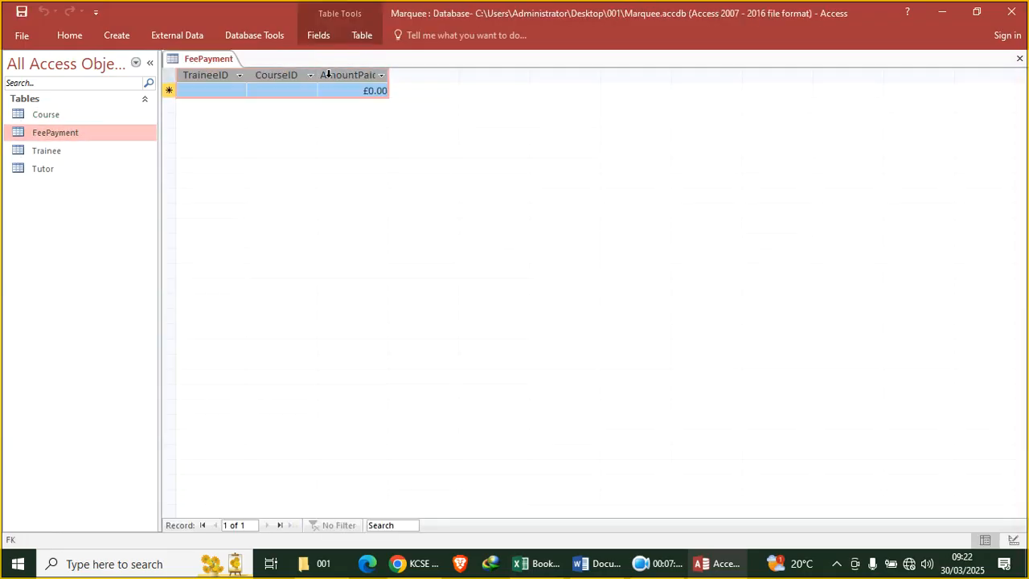
mouse_move(538, 571)
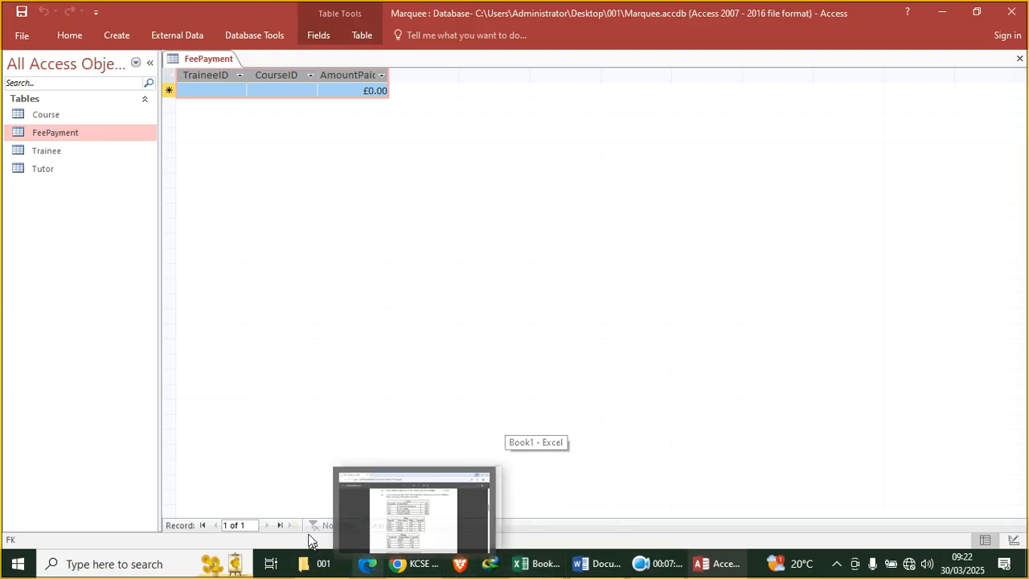
click(539, 564)
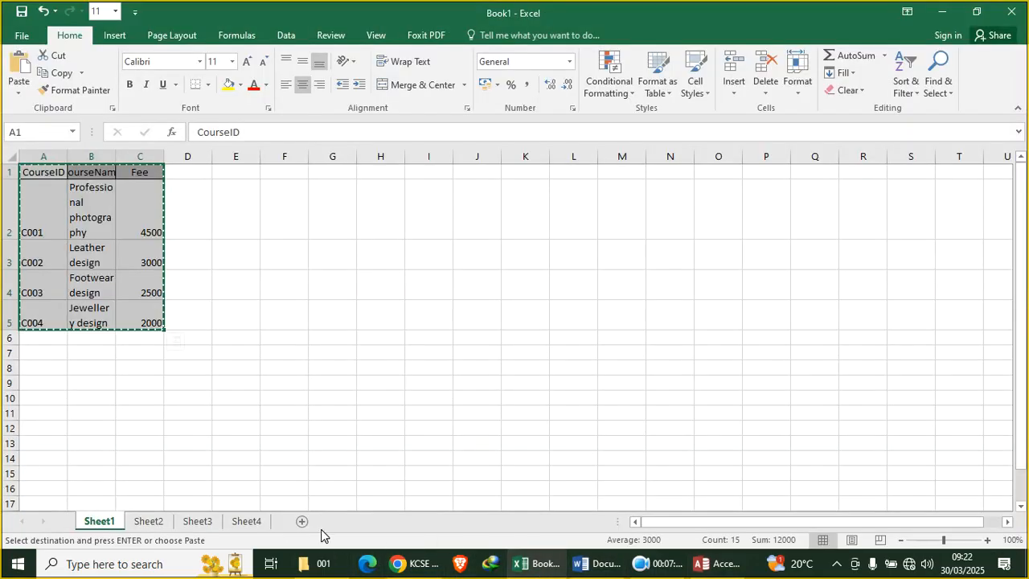
click(249, 521)
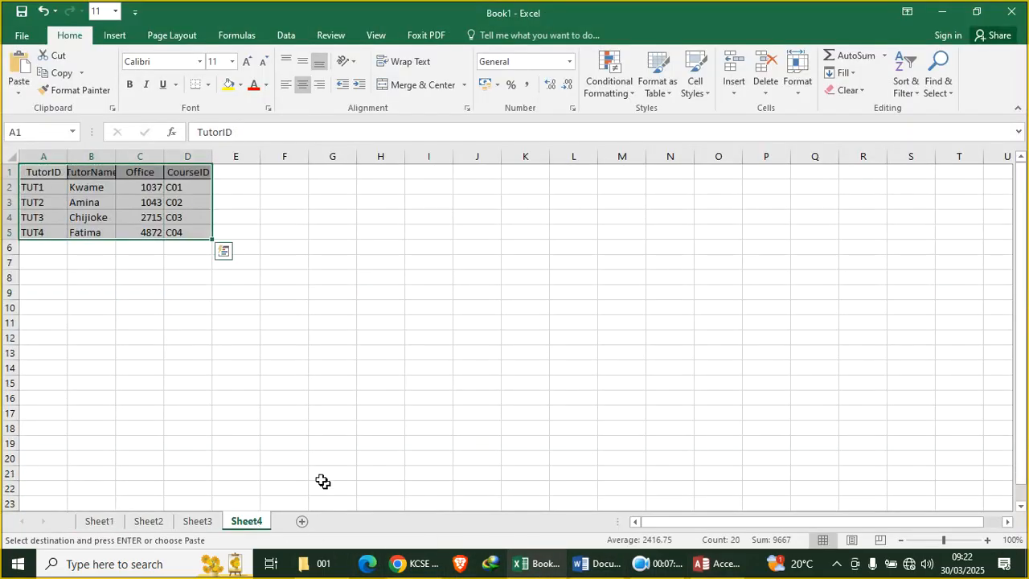
click(197, 520)
click(153, 521)
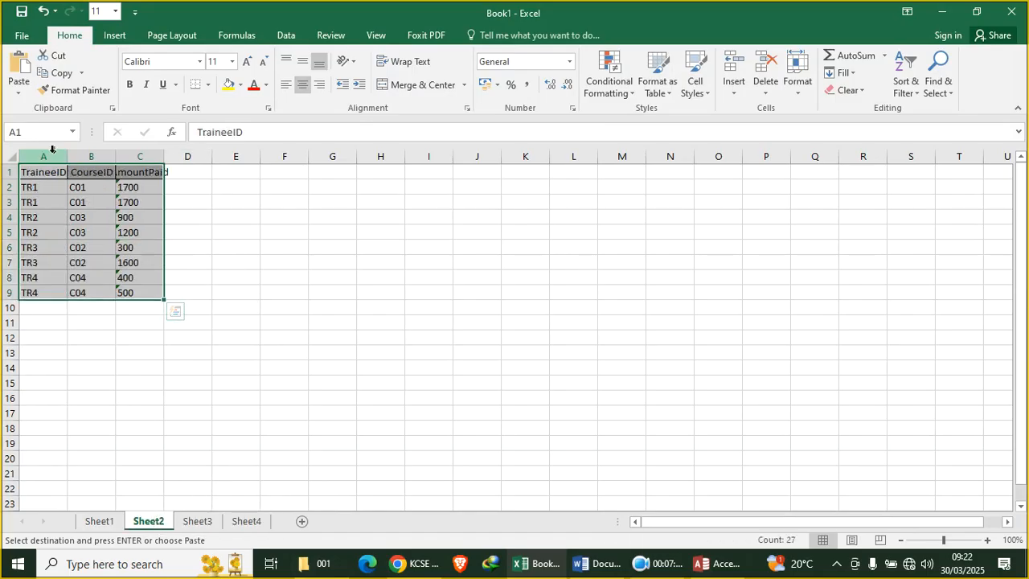
drag(46, 174, 154, 309)
click(711, 563)
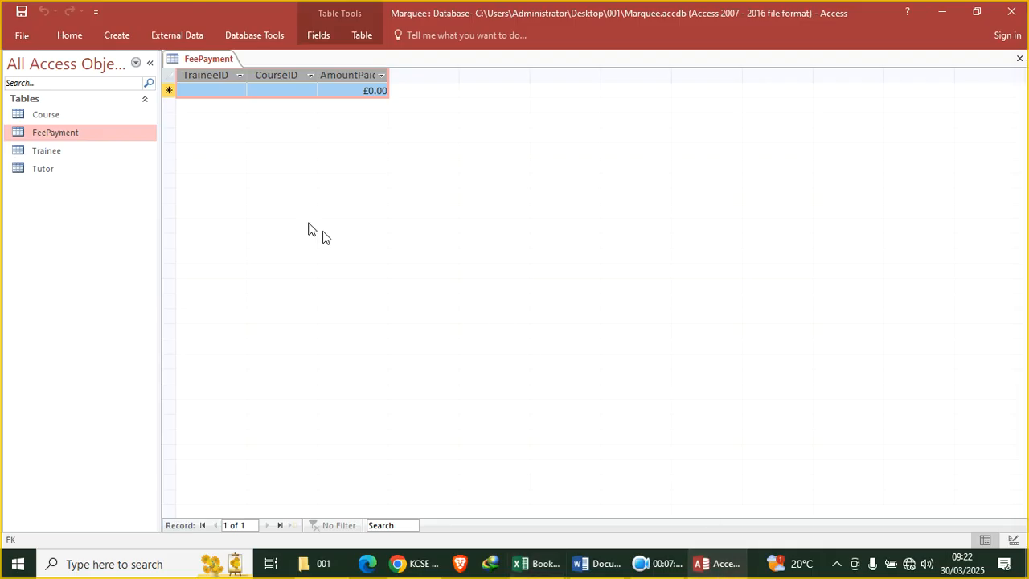
key(ctrl+v)
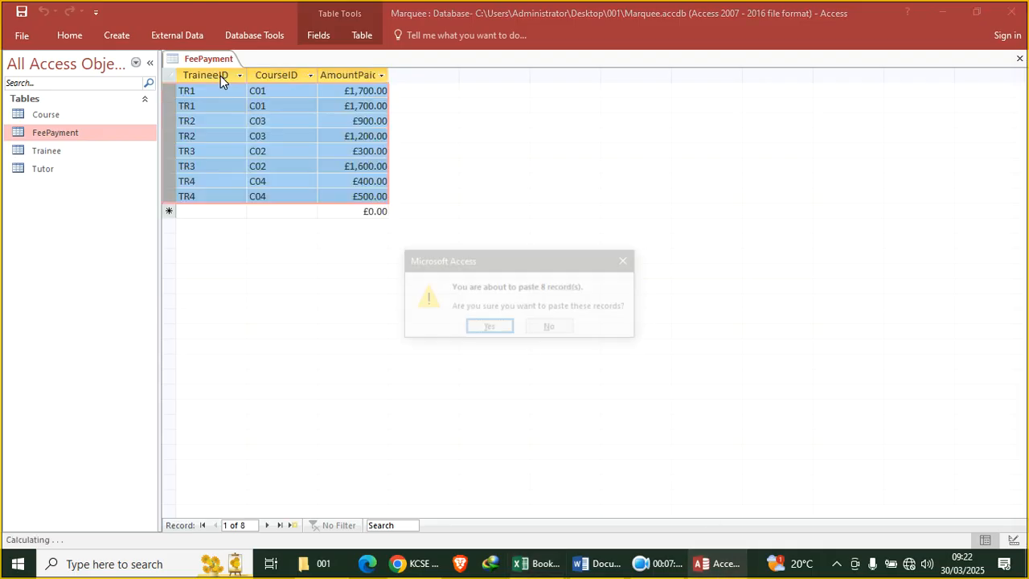
click(491, 330)
Paste the trainee rows copied from Excel's trainee sheet into the Trainee table and confirm
double_click(58, 154)
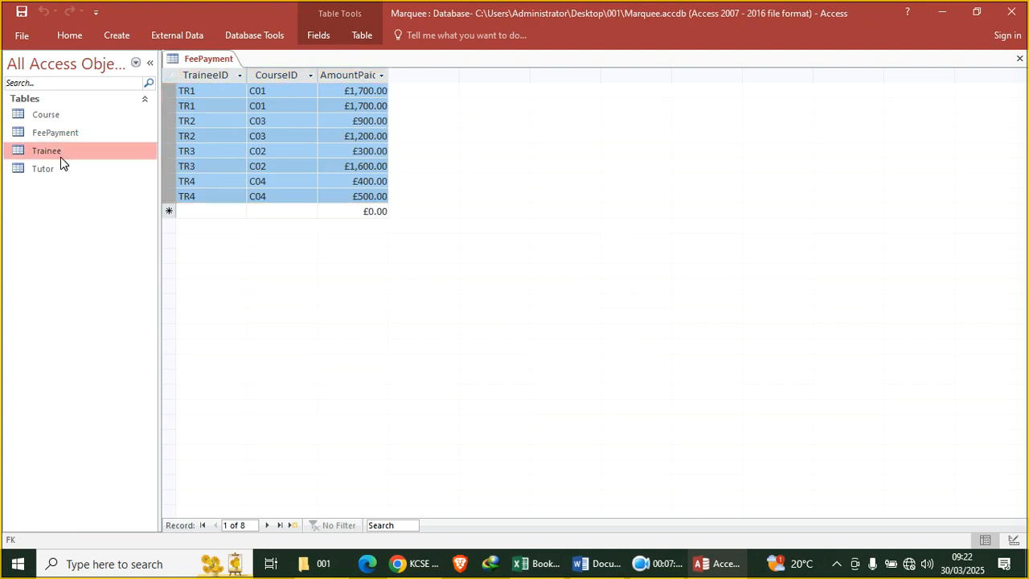
drag(209, 76, 358, 78)
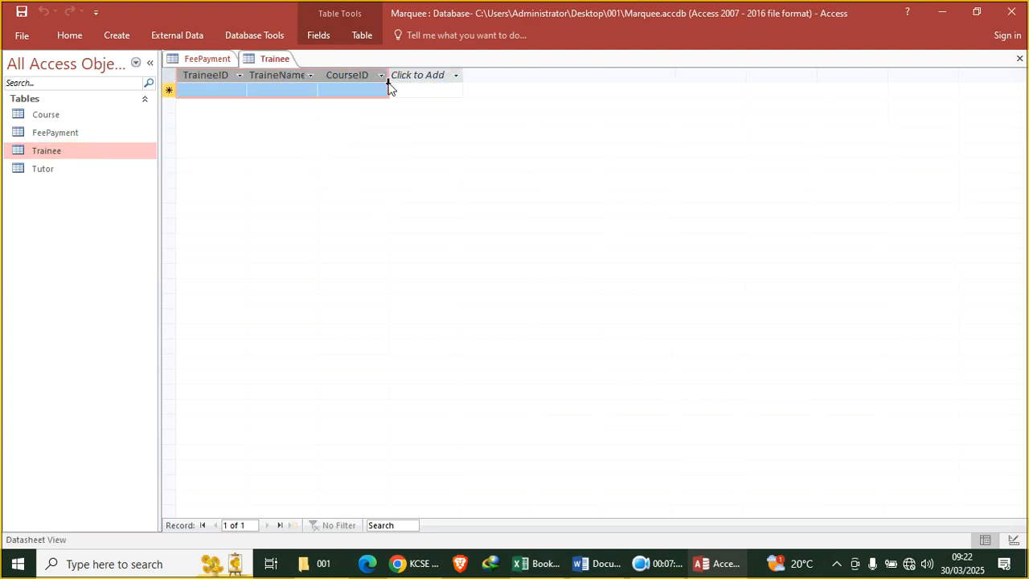
click(536, 565)
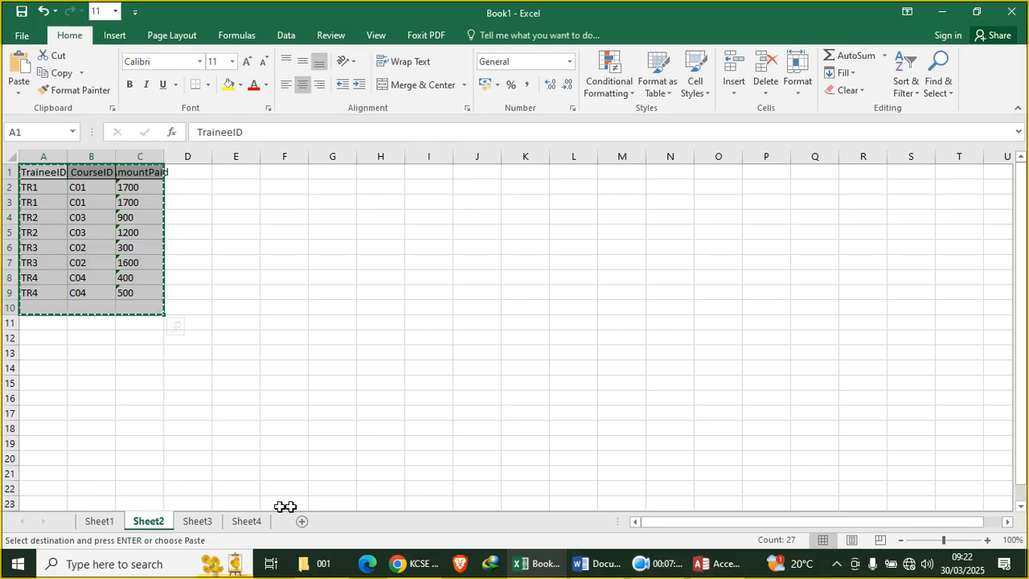
click(201, 523)
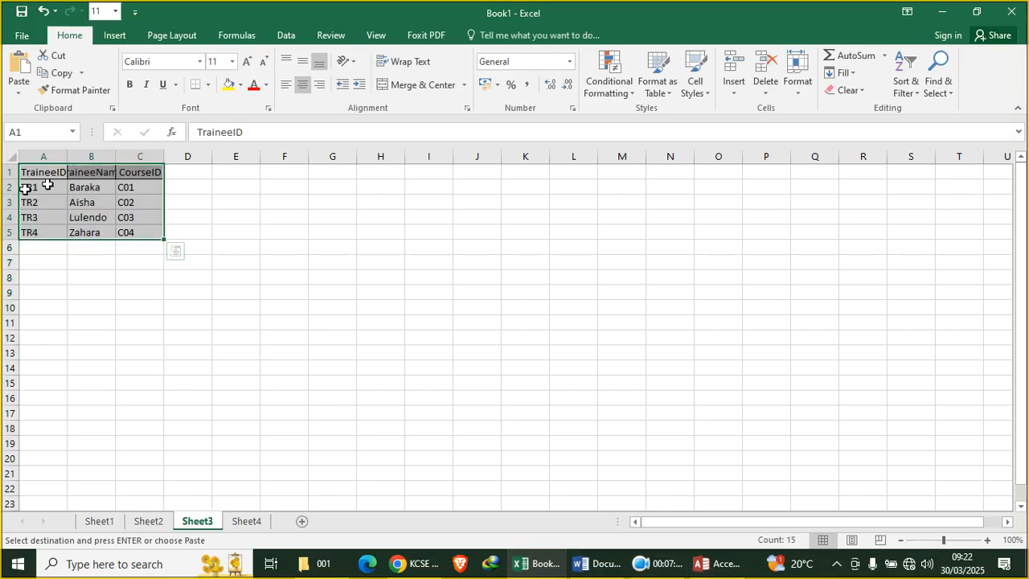
click(57, 72)
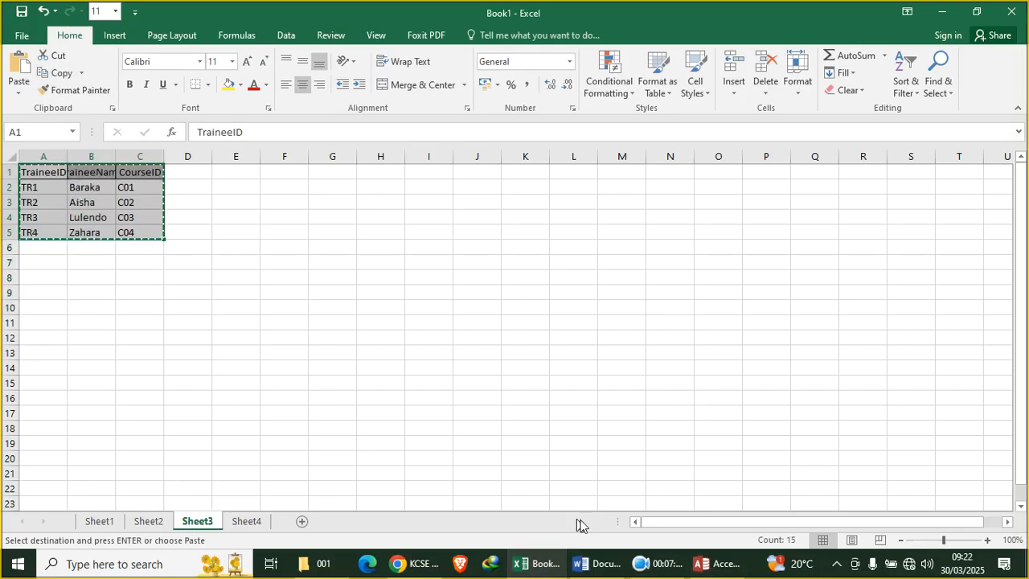
click(710, 564)
key(ctrl+v)
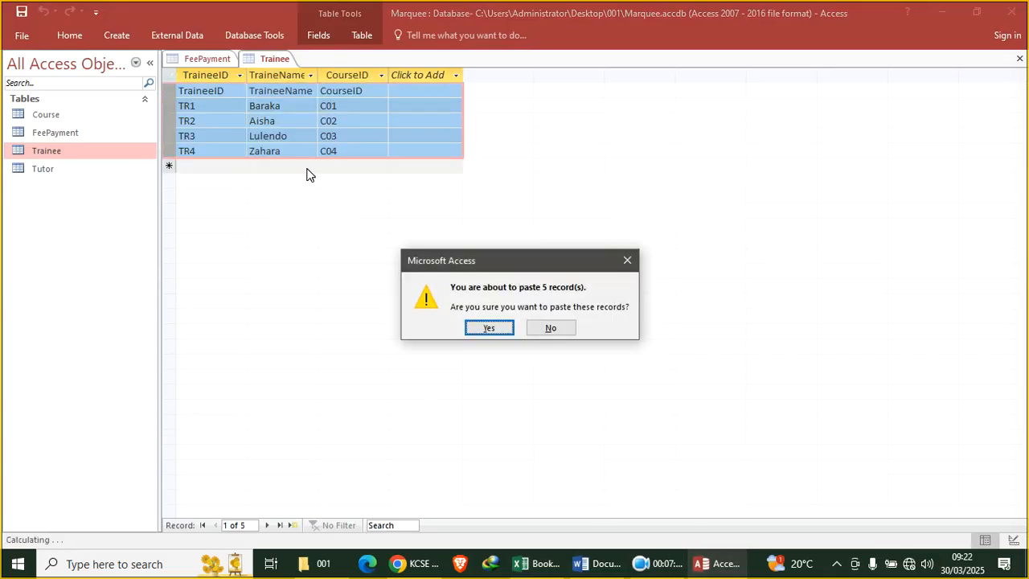
click(489, 328)
Paste the four tutor records copied from Excel's tutor sheet into the Tutor table
click(552, 563)
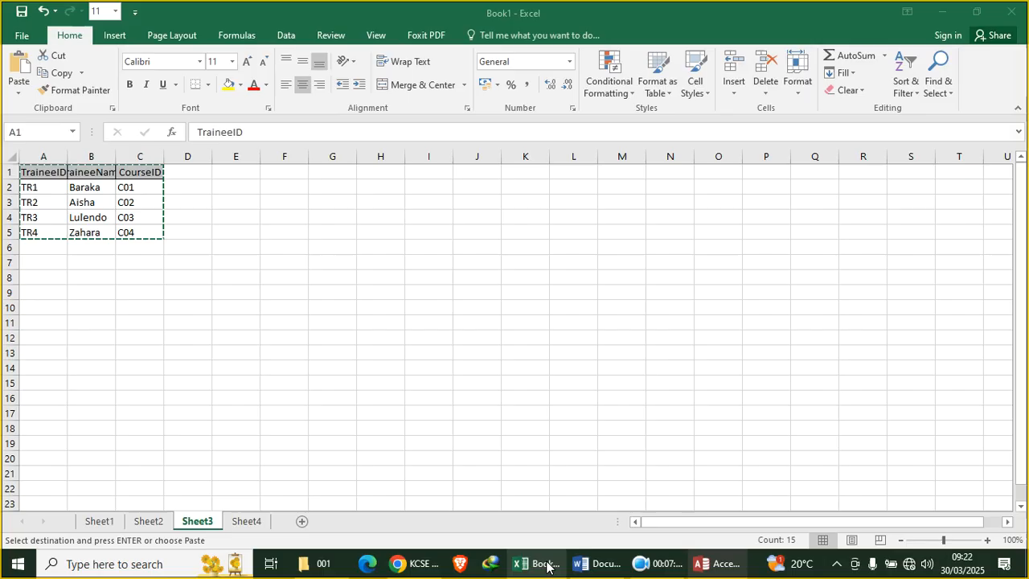
click(249, 522)
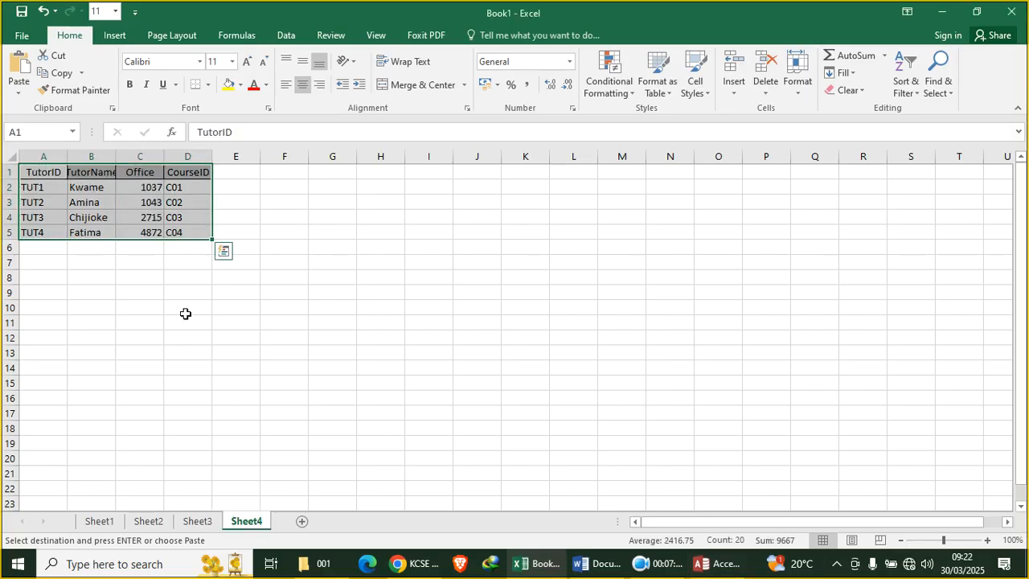
click(57, 72)
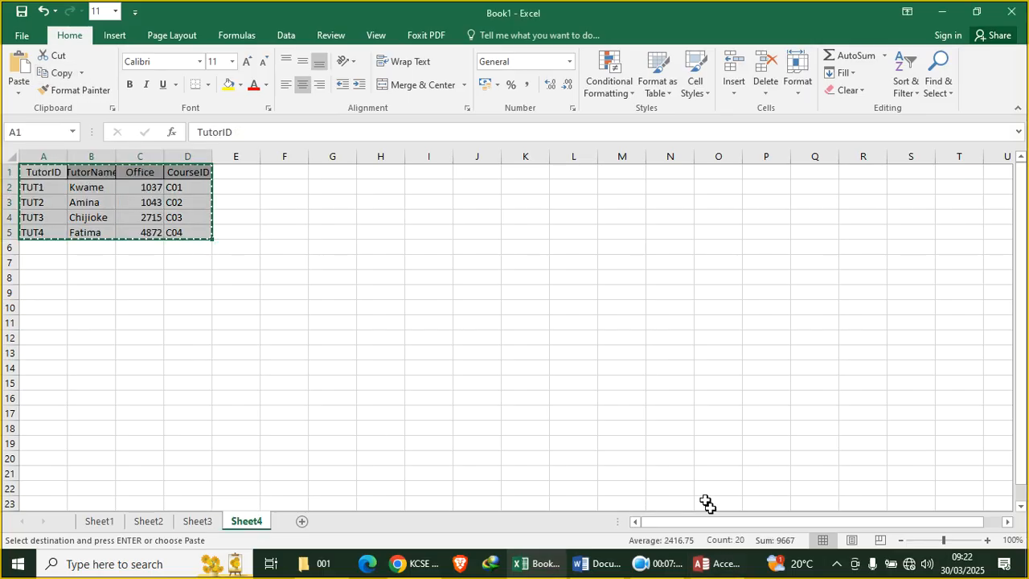
click(712, 564)
double_click(42, 169)
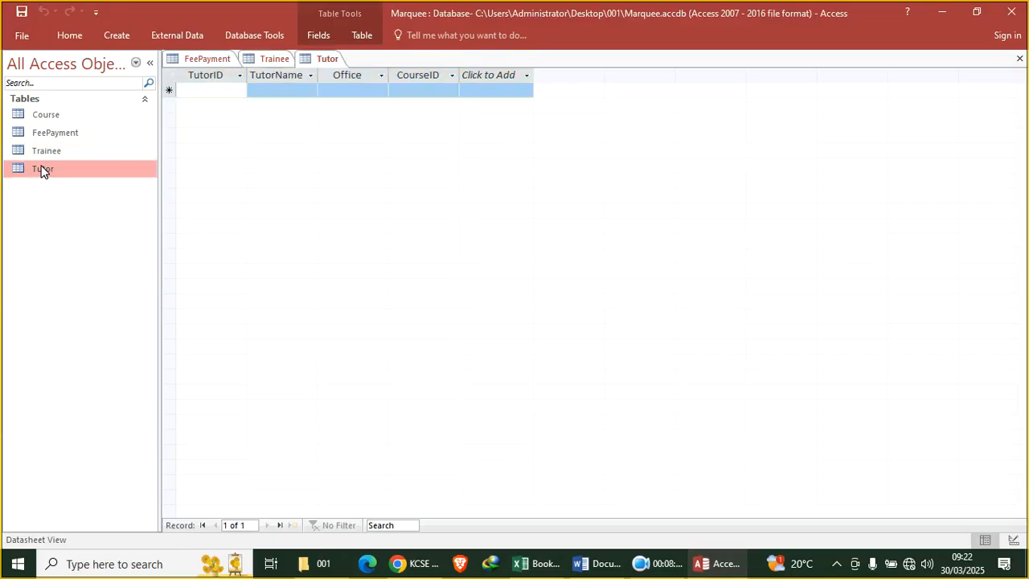
drag(219, 74, 391, 85)
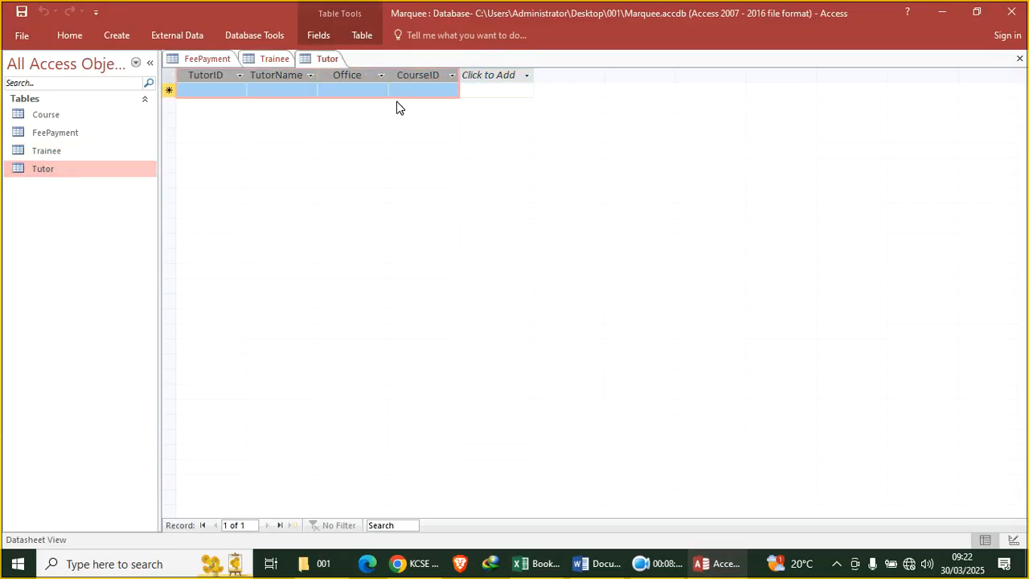
key(ctrl+v)
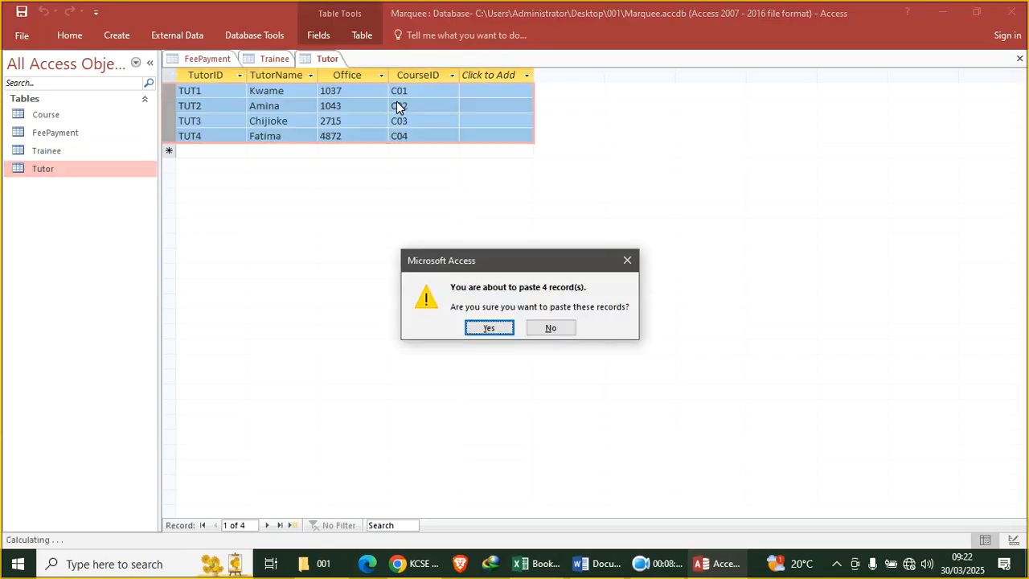
key(Return)
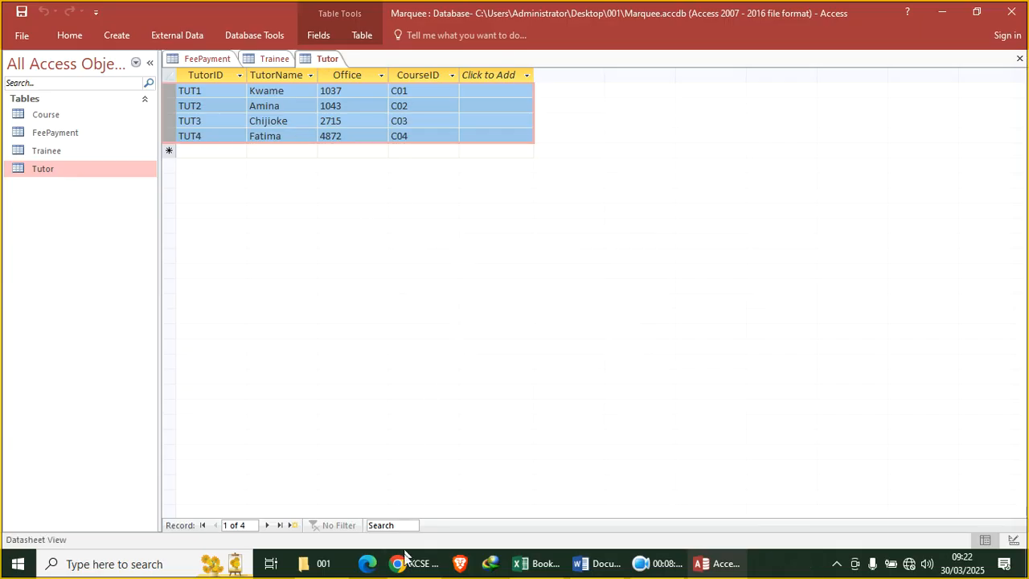
click(404, 565)
scroll(422, 213, down, 1)
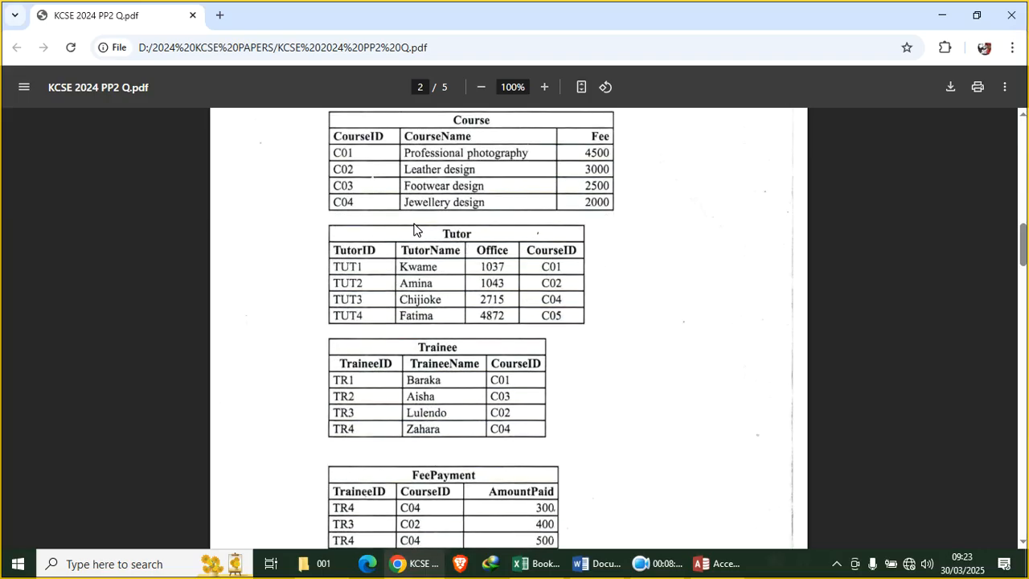
scroll(418, 229, up, 2)
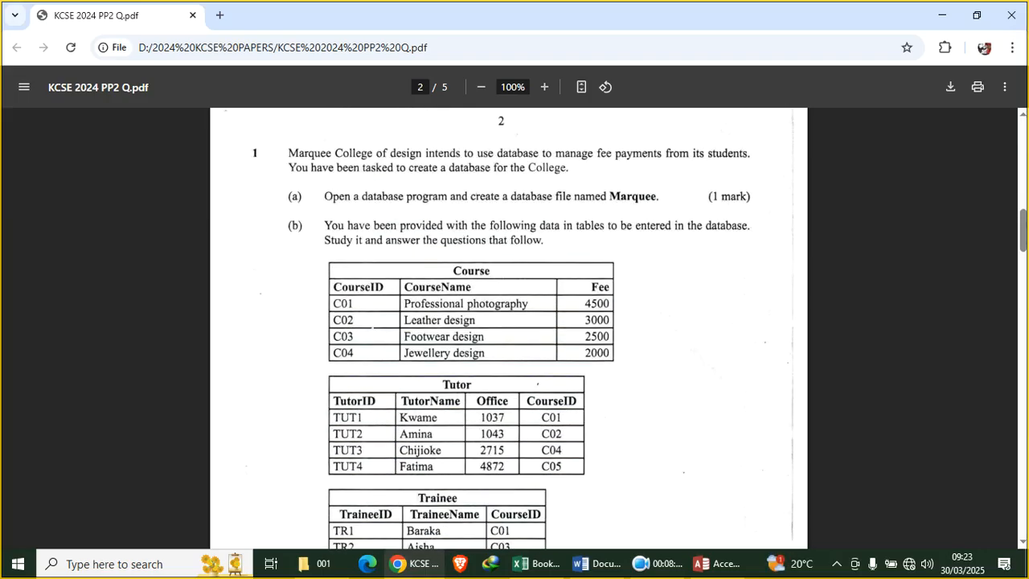
scroll(402, 246, down, 6)
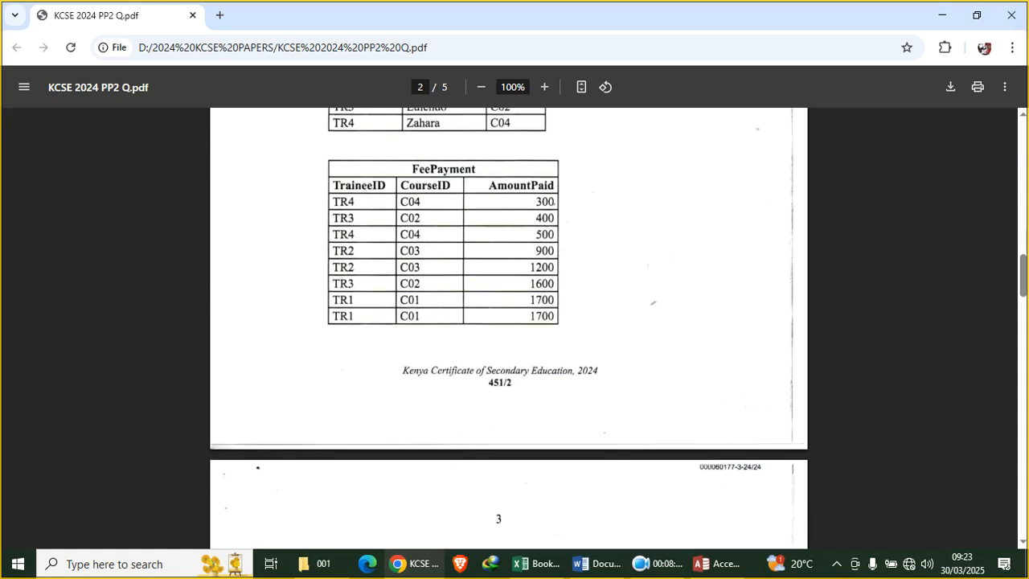
scroll(397, 233, down, 4)
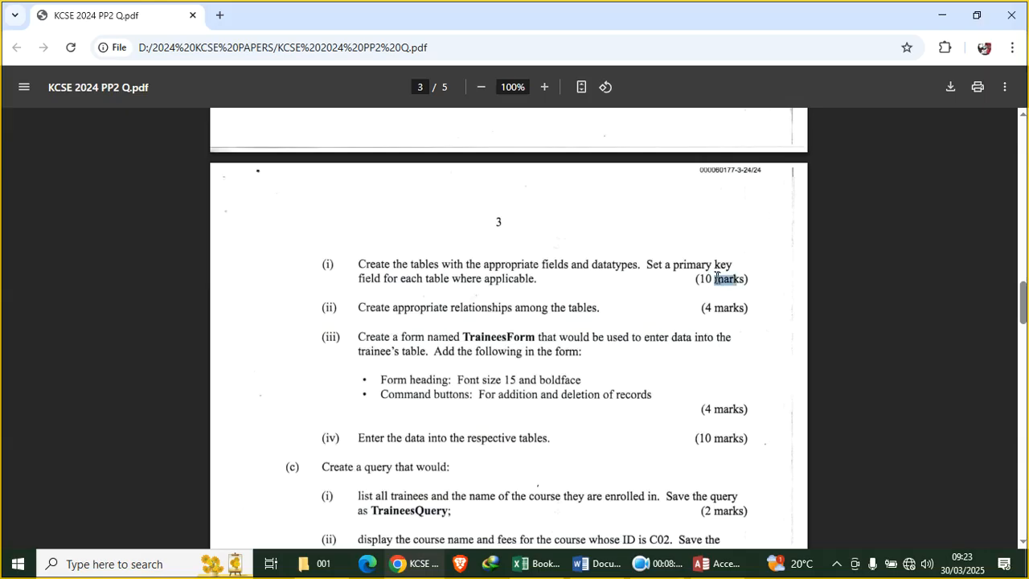
drag(714, 279, 673, 264)
scroll(472, 344, down, 1)
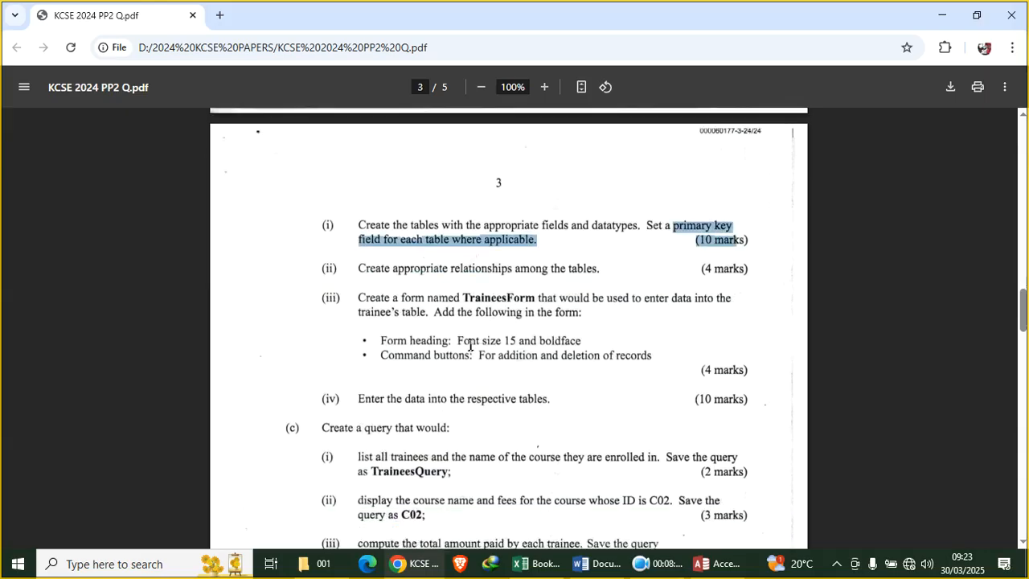
click(471, 344)
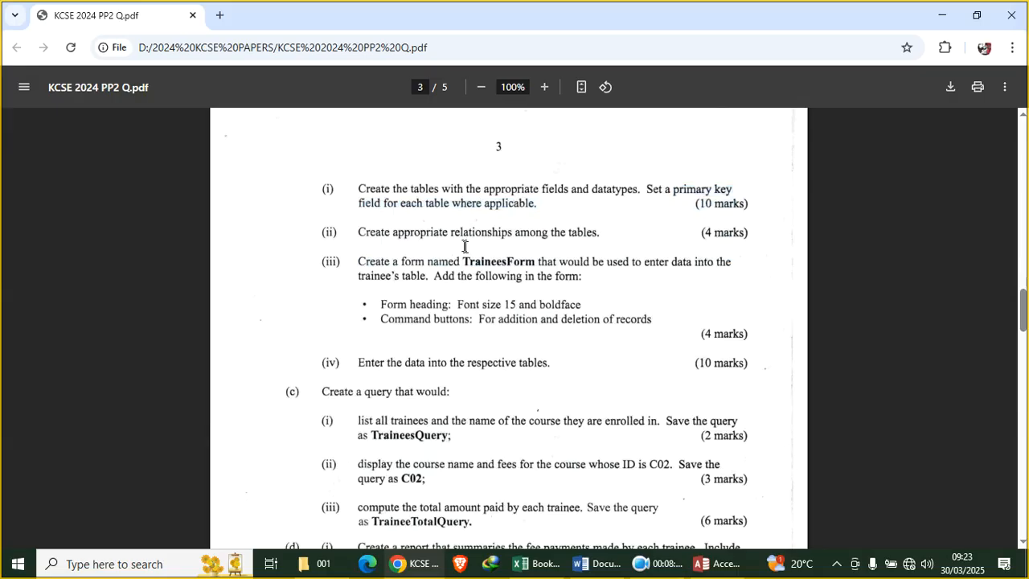
click(741, 563)
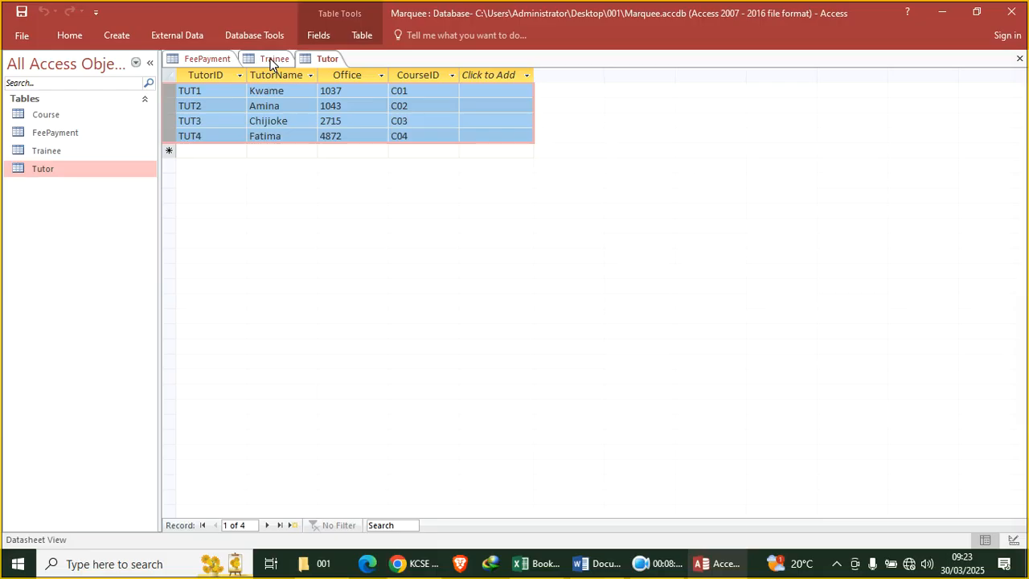
Switch the Tutor table to Design View
click(666, 563)
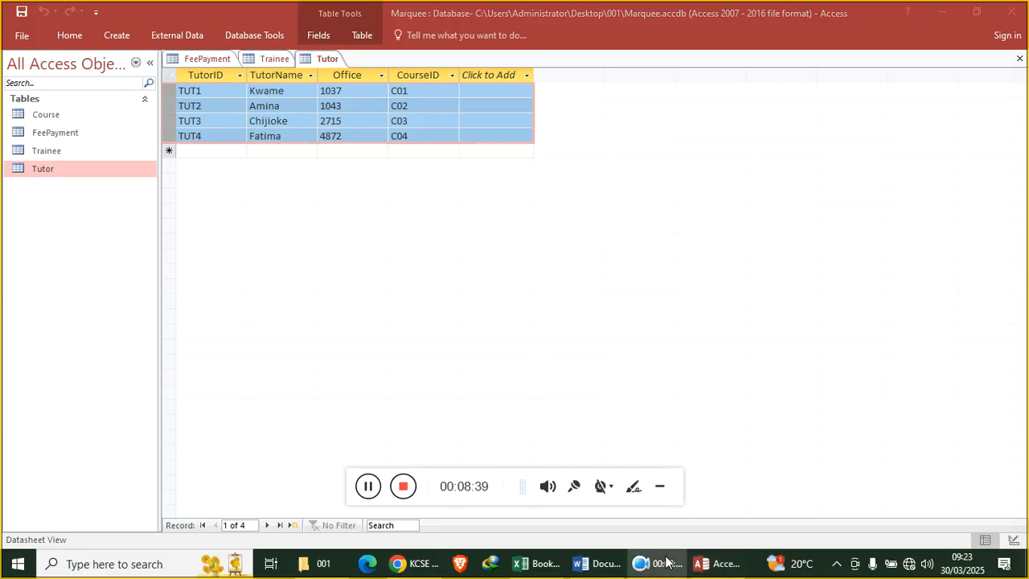
click(661, 488)
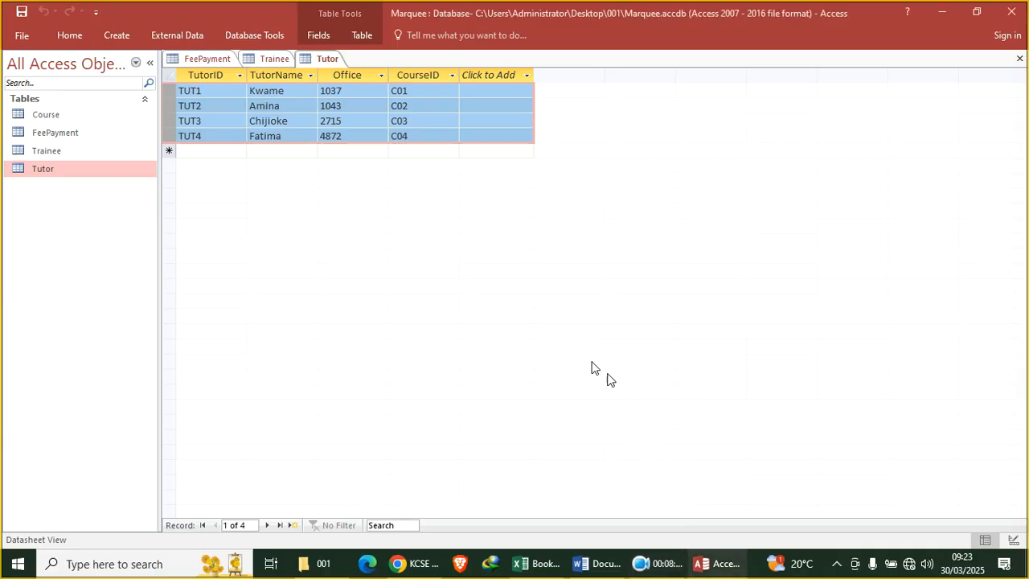
right_click(327, 62)
click(363, 129)
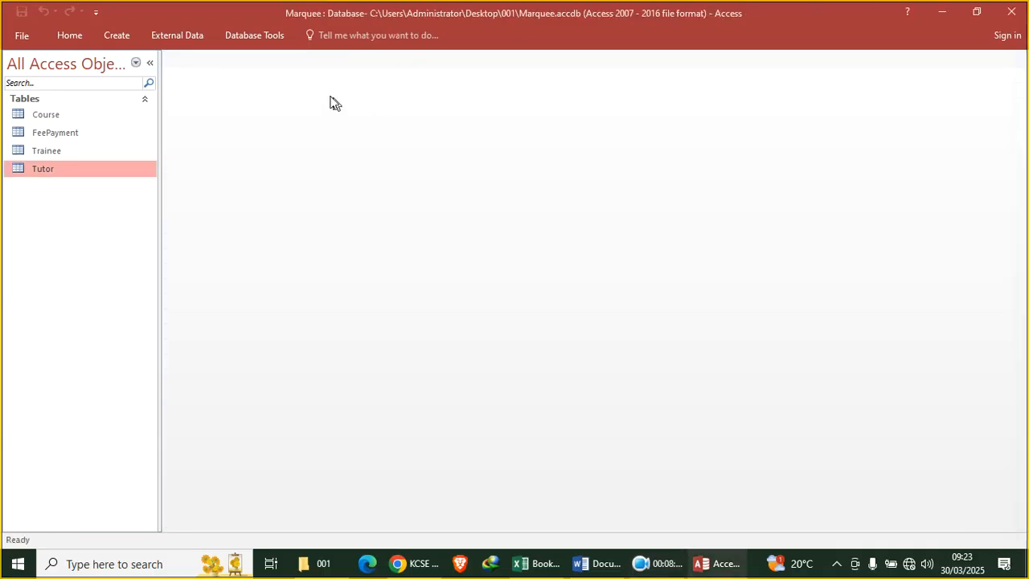
Open the Relationships layout from Database Tools and remove the system table from it
click(255, 35)
click(174, 72)
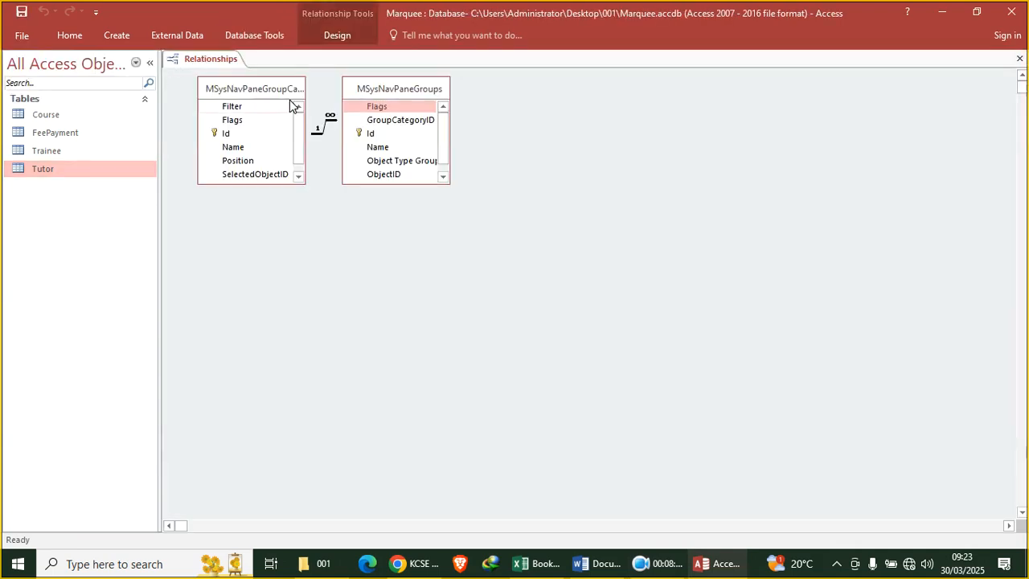
click(268, 95)
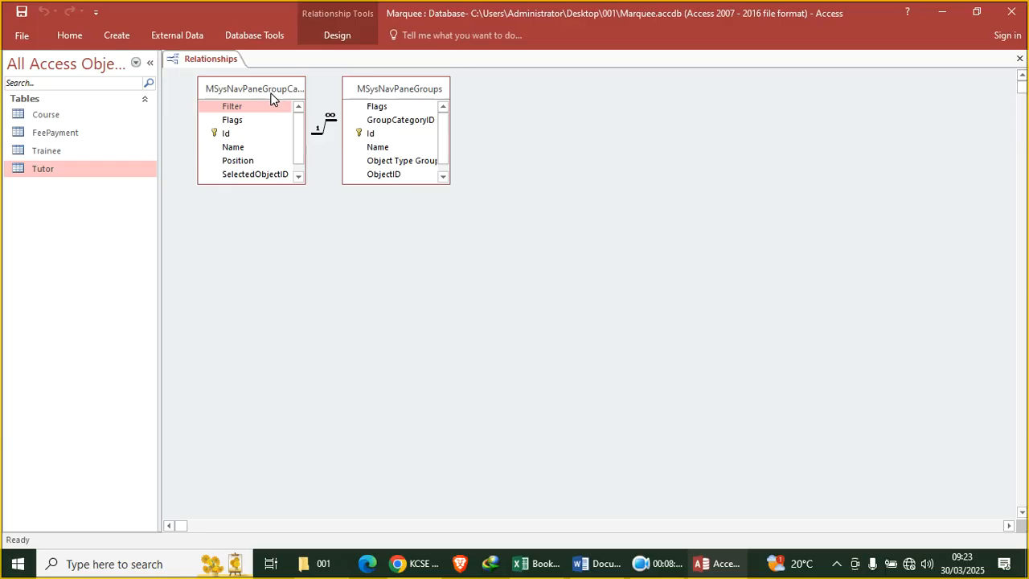
key(Delete)
key(Delete)
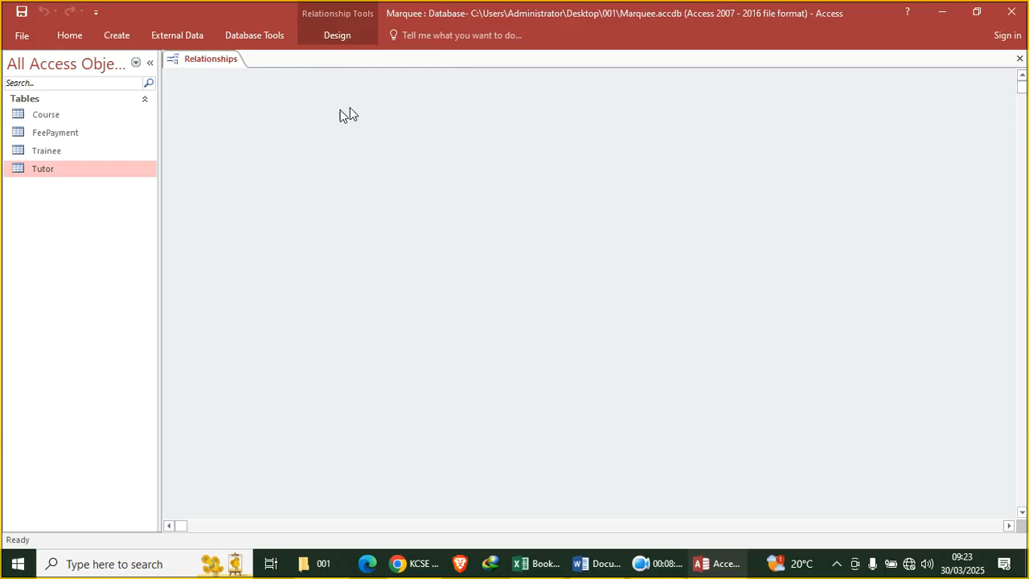
Add the Course, FeePayment, Trainee and Tutor tables to the Relationships layout
right_click(279, 146)
click(336, 36)
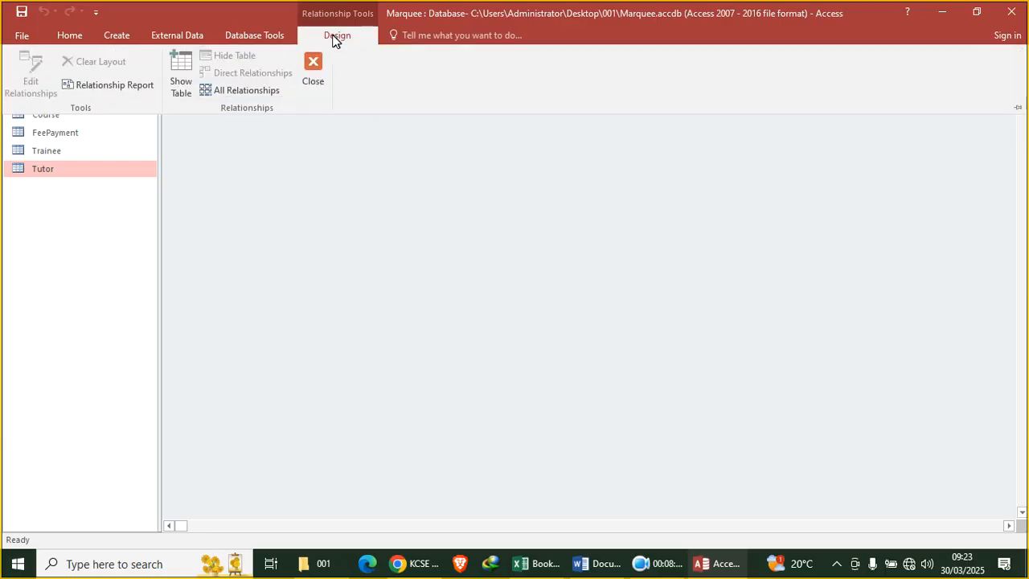
click(181, 78)
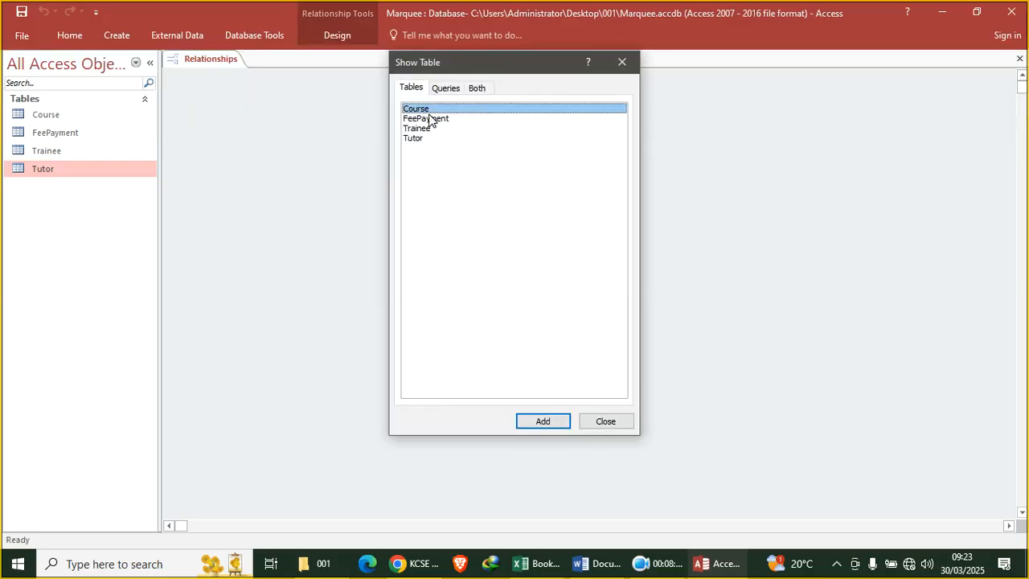
double_click(432, 111)
double_click(430, 119)
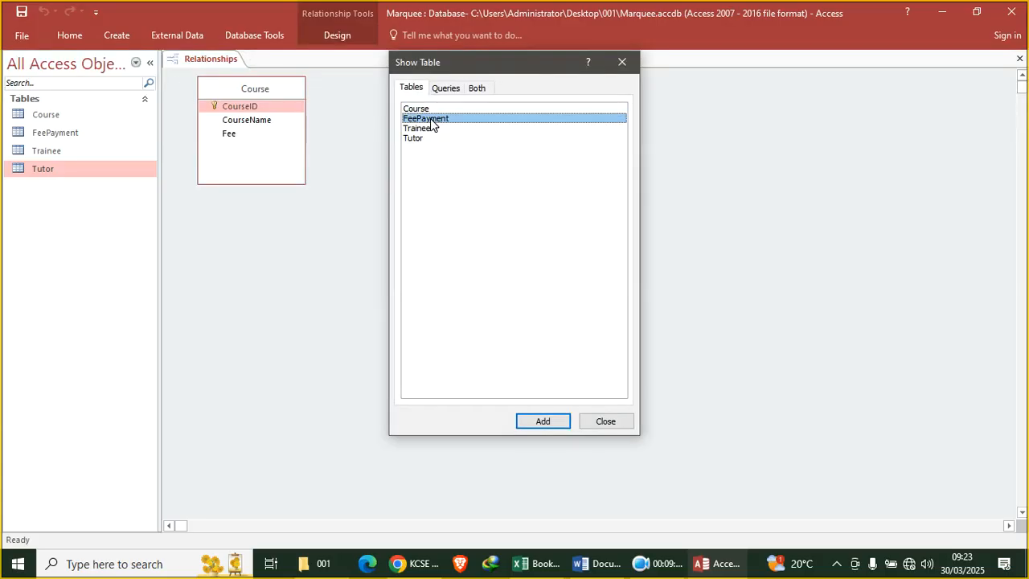
double_click(422, 129)
double_click(420, 138)
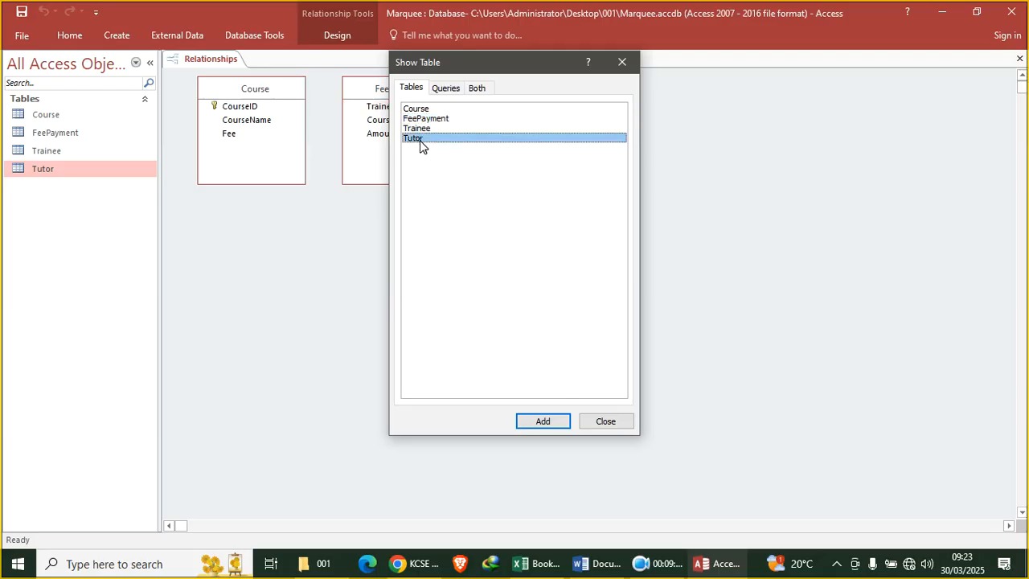
Arrange the tables and link Trainee to FeePayment on TraineeID with referential integrity enforced
click(607, 420)
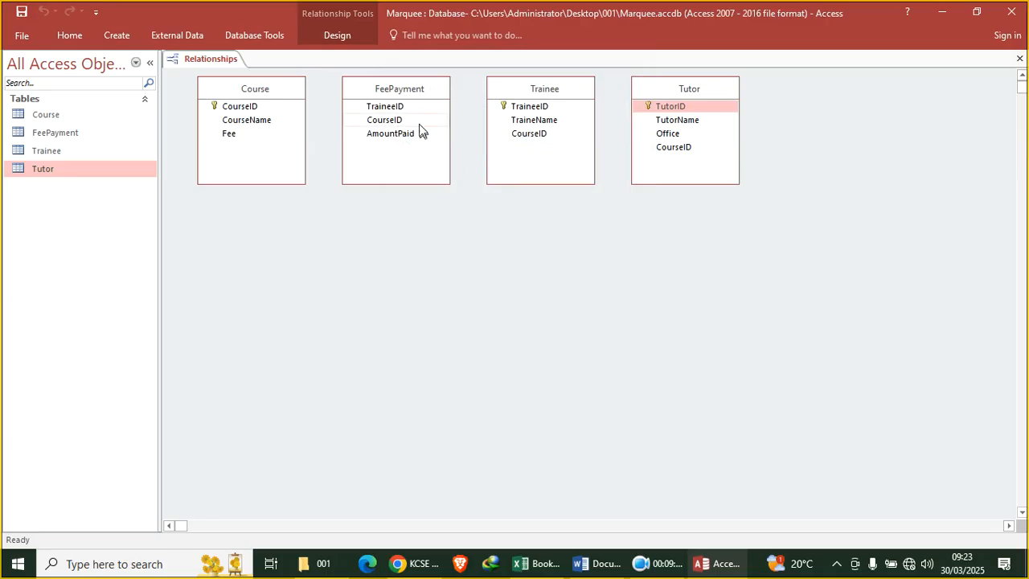
drag(395, 91, 420, 300)
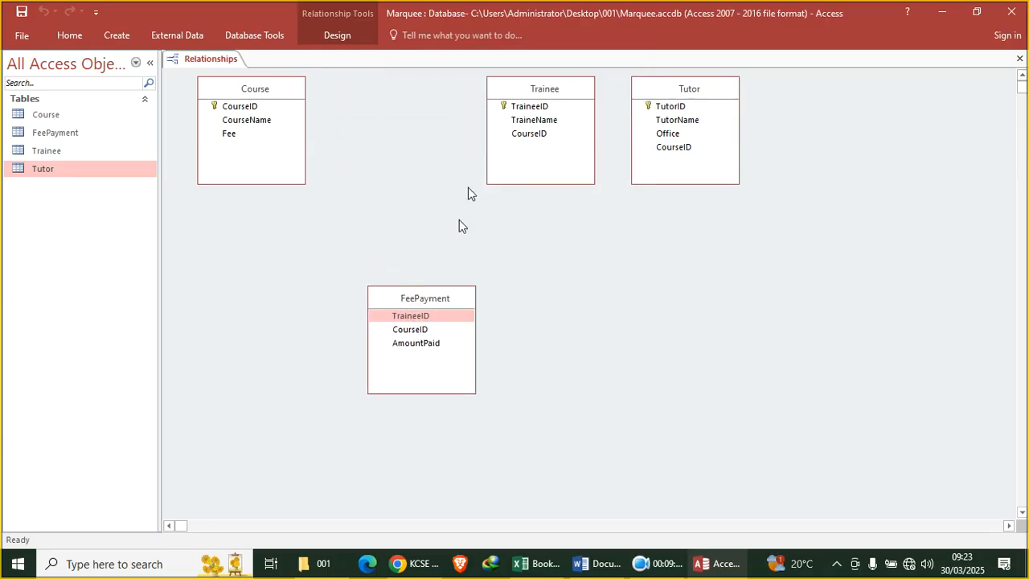
drag(532, 77, 410, 105)
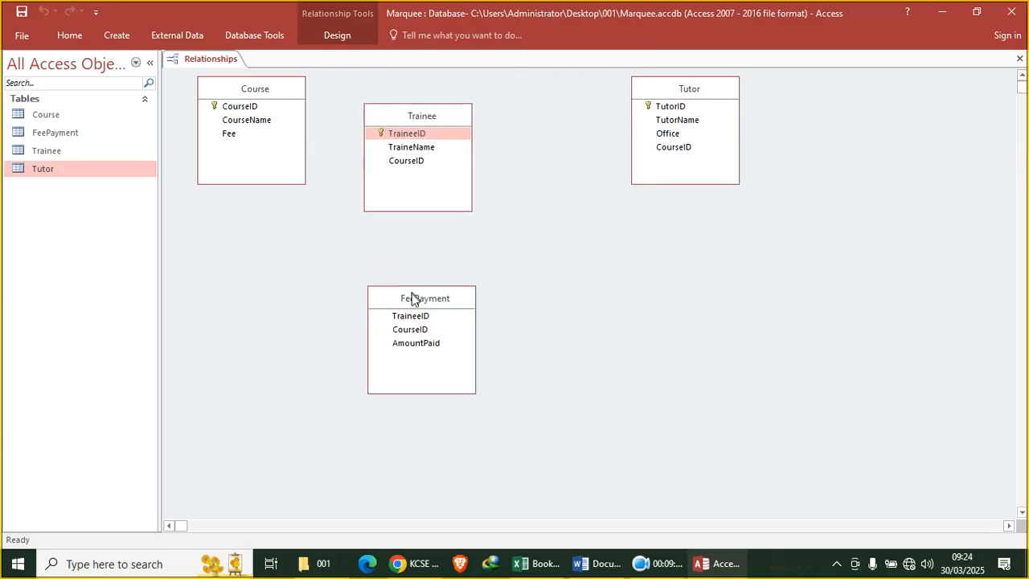
drag(417, 319, 403, 135)
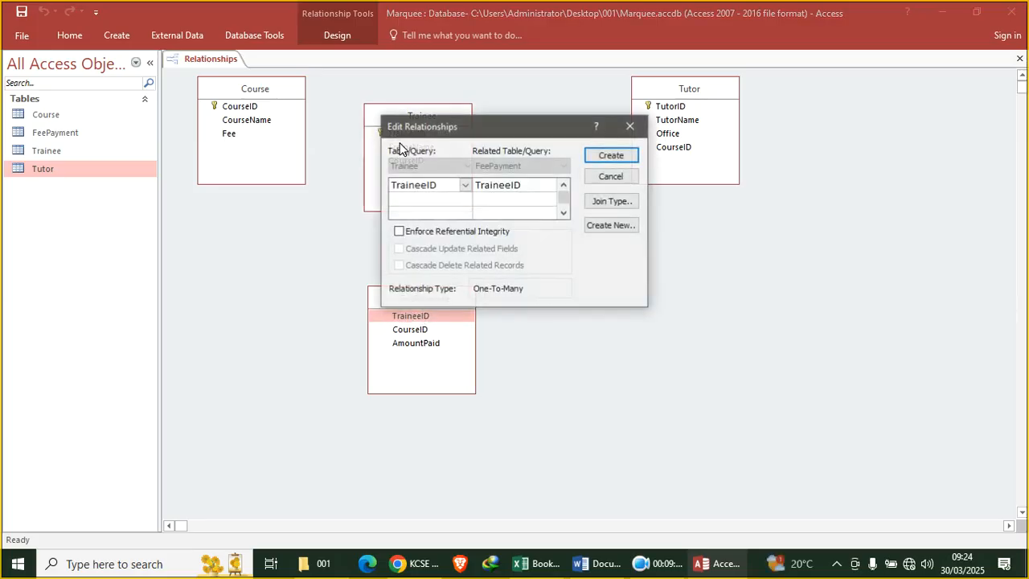
click(457, 232)
click(611, 155)
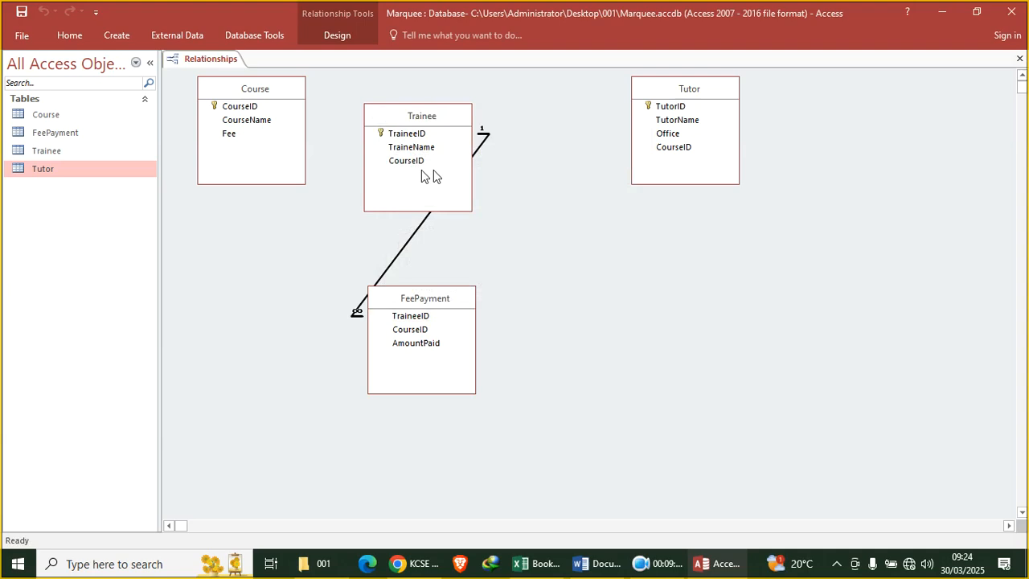
Attempt a Course–FeePayment link on CourseID, then cancel it after the integrity error
drag(418, 330, 233, 111)
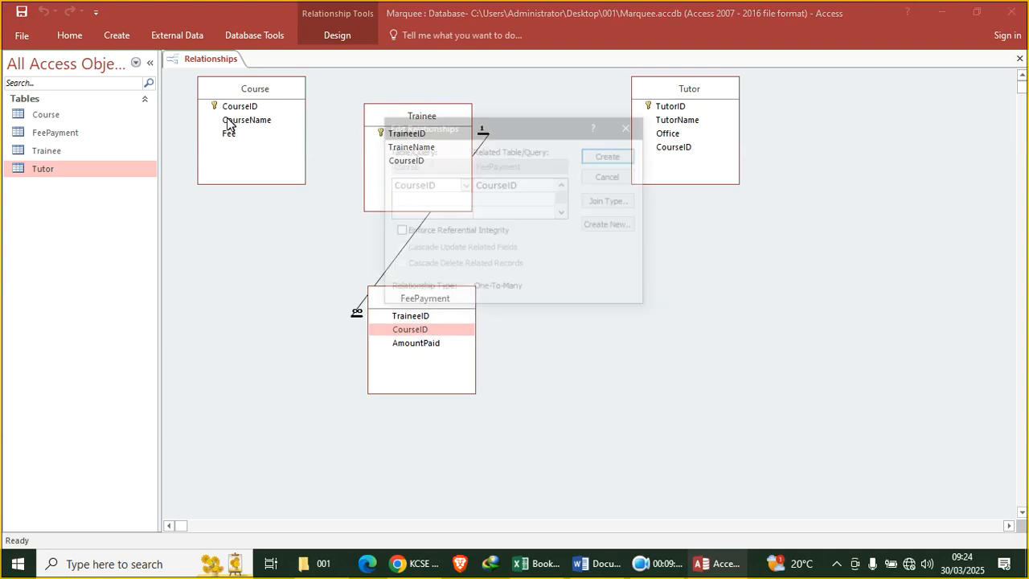
click(424, 235)
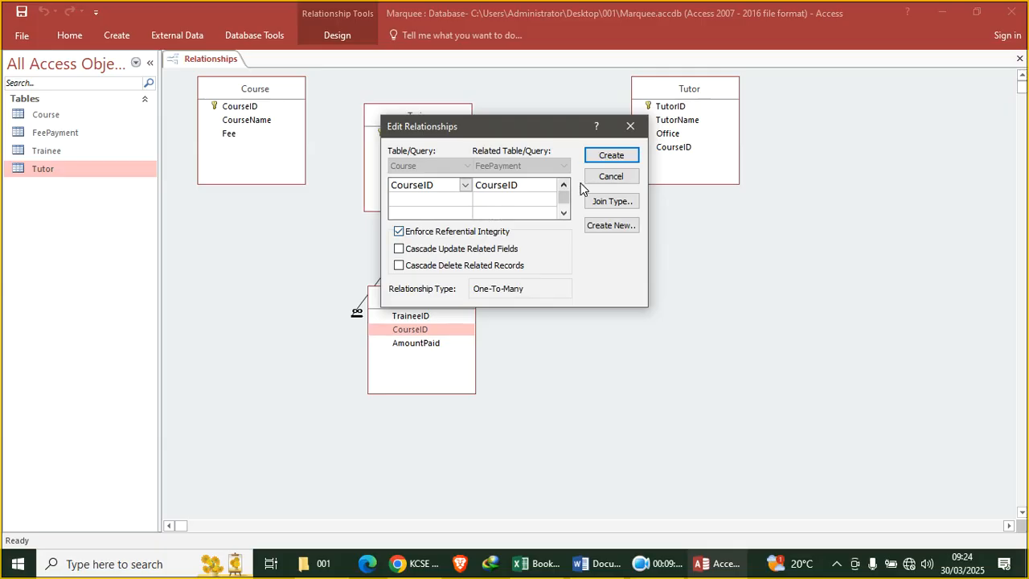
click(609, 155)
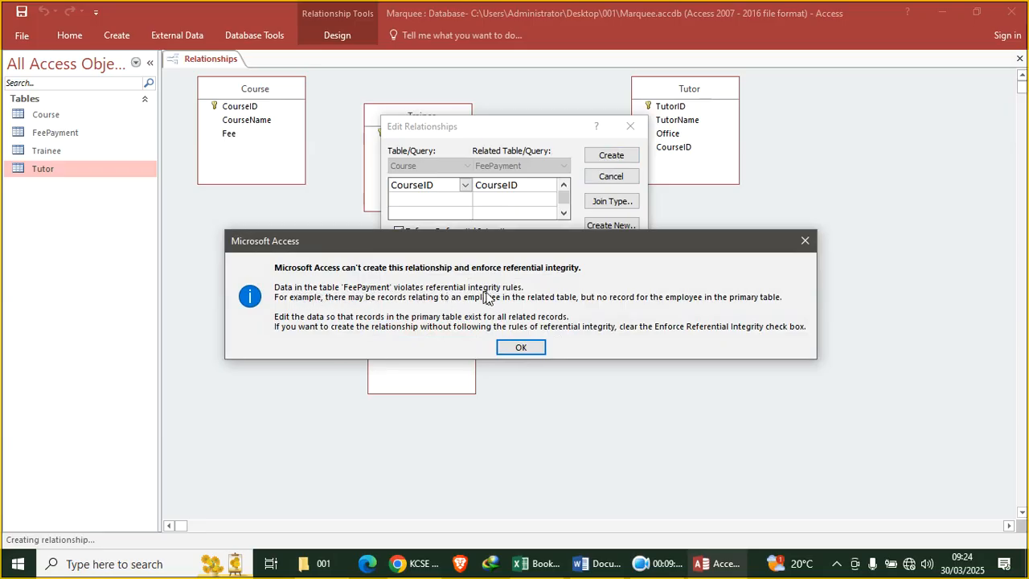
click(521, 346)
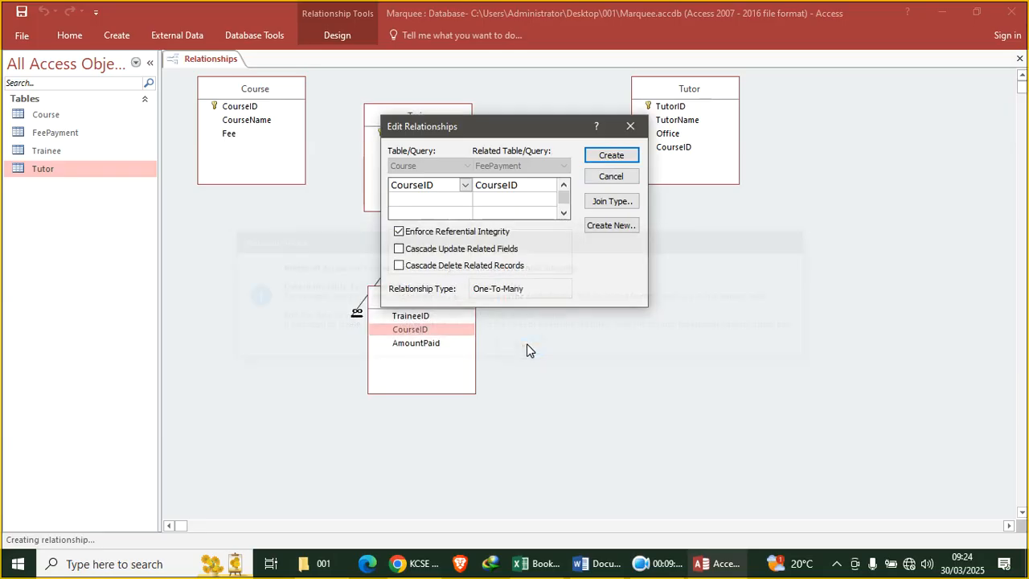
click(611, 177)
Save and close the Relationships layout
right_click(229, 62)
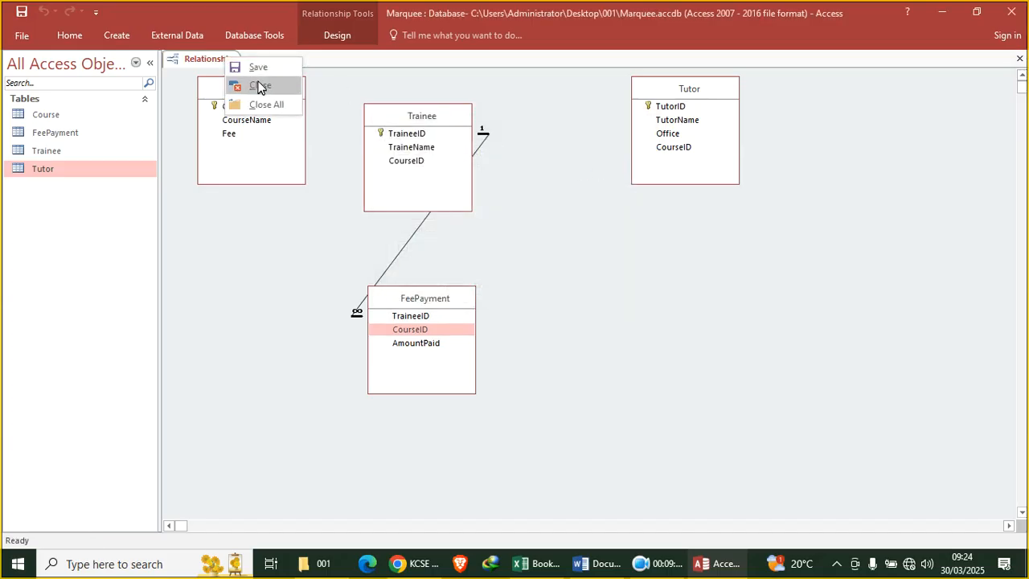
click(259, 67)
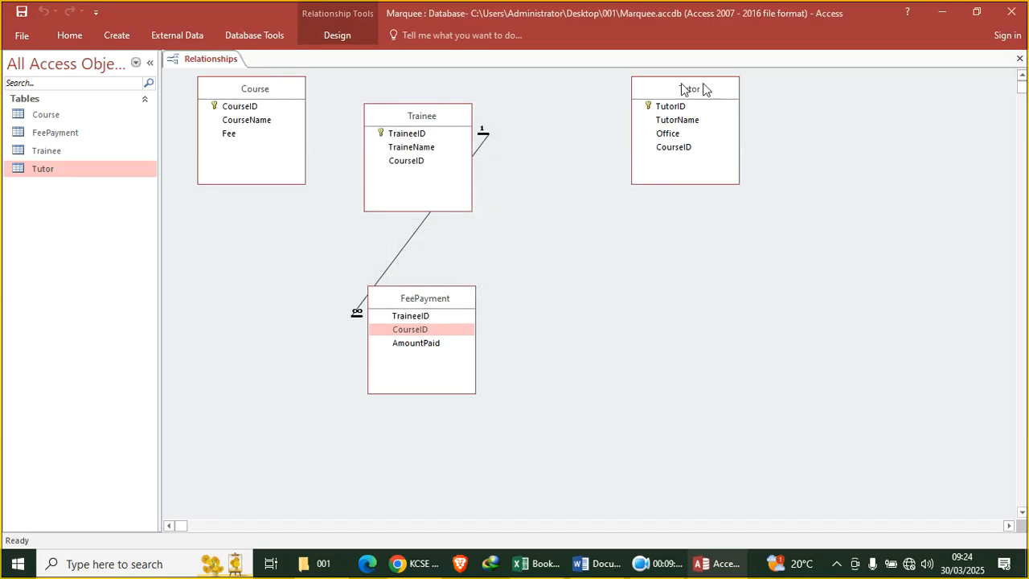
click(1020, 59)
Delete the stray fifth record from the Trainee table, then close the table
double_click(45, 152)
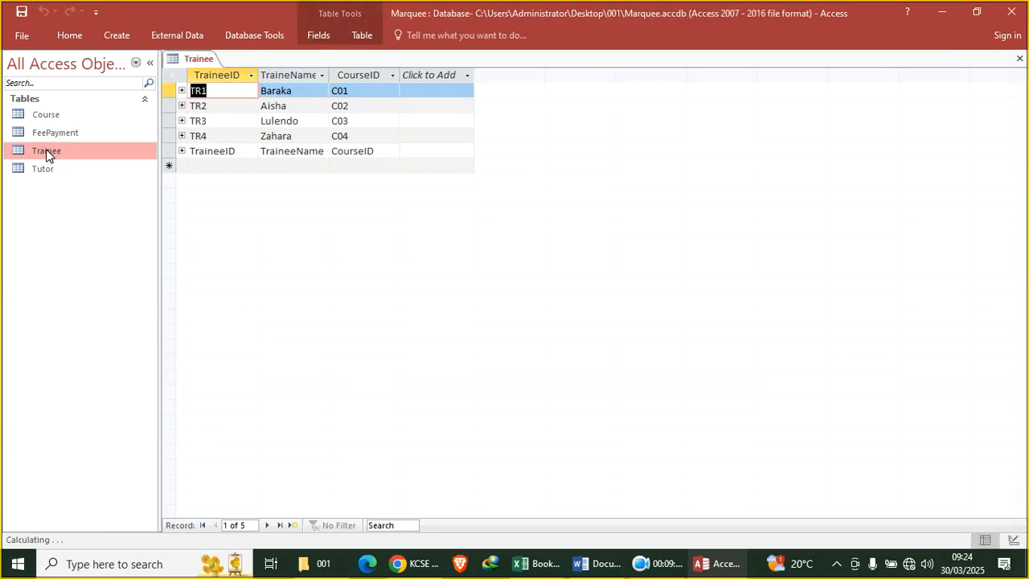
click(160, 150)
click(167, 150)
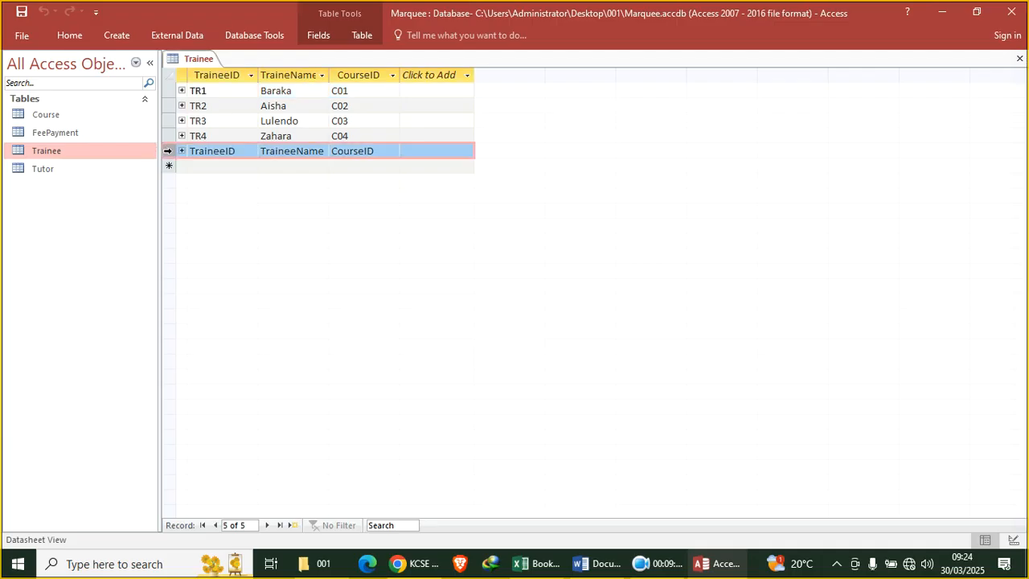
right_click(167, 150)
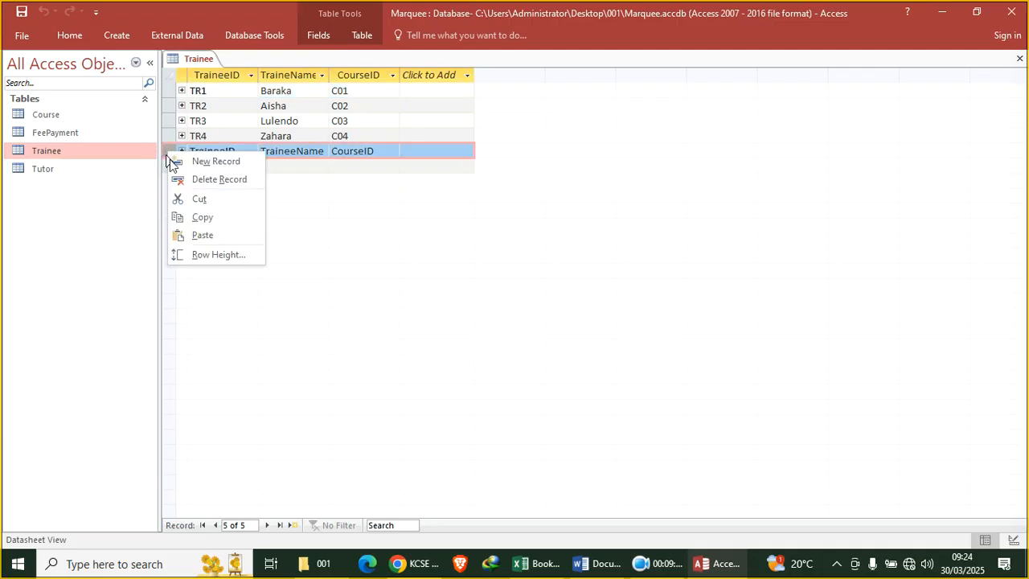
click(219, 179)
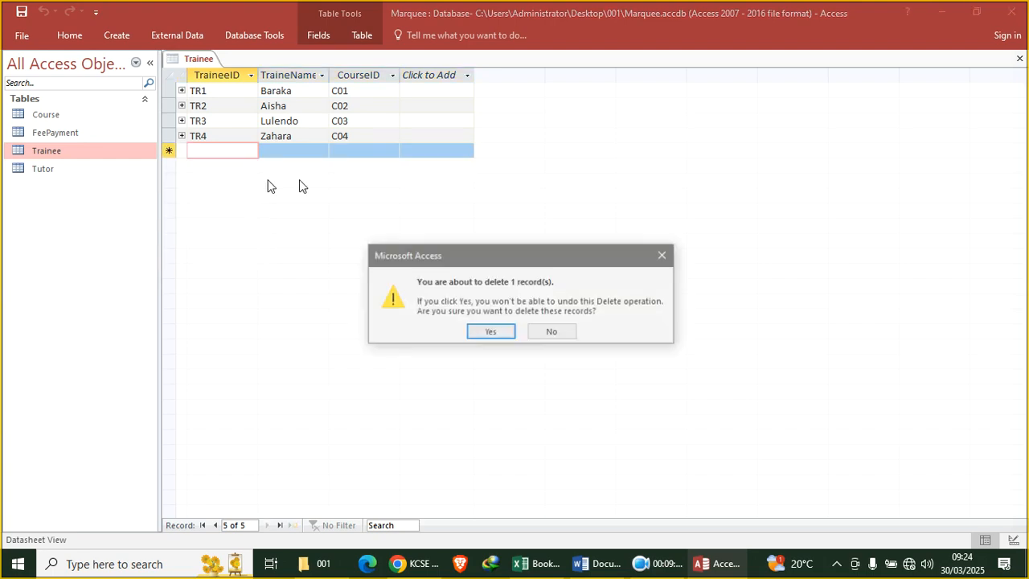
click(484, 336)
click(1019, 59)
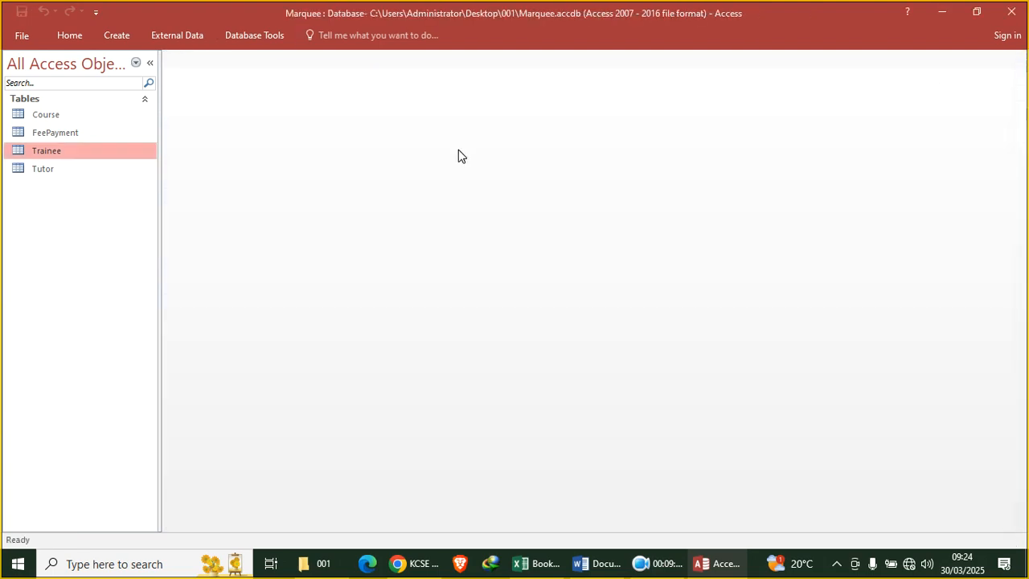
Reopen Relationships and try linking FeePayment's CourseID to Course with referential integrity enforced
click(254, 36)
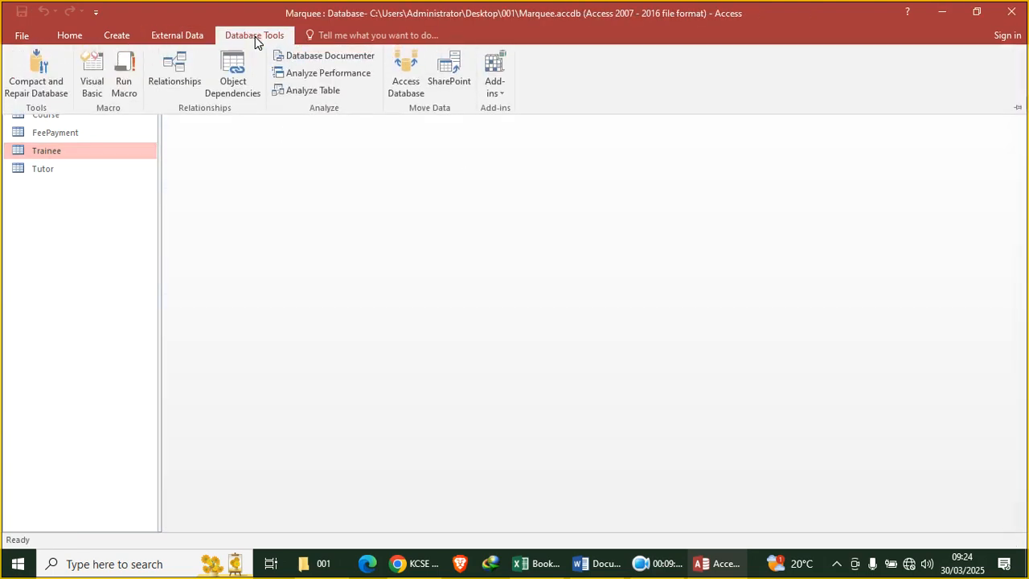
click(185, 68)
drag(414, 318, 308, 218)
drag(410, 331, 294, 174)
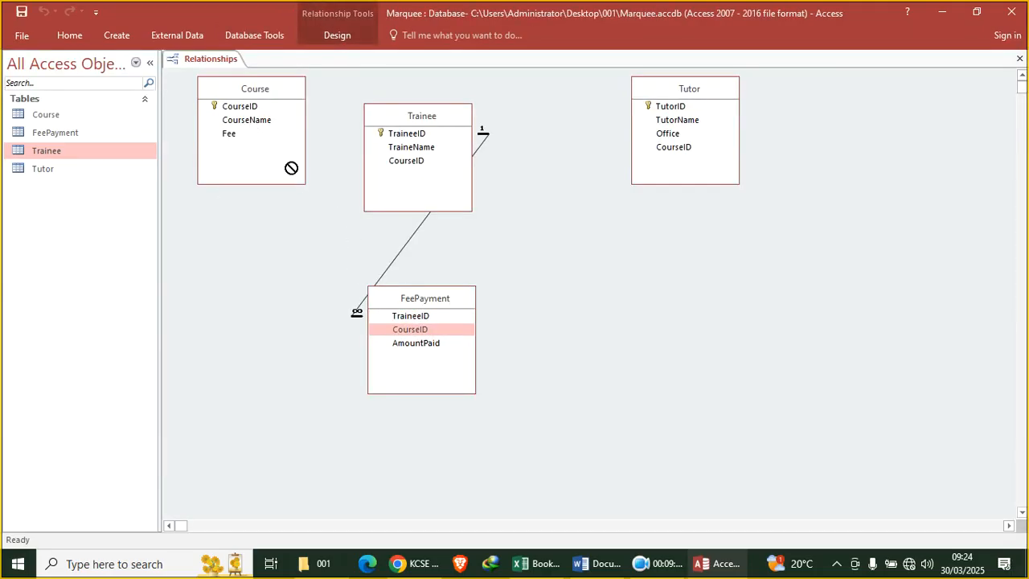
drag(249, 117, 246, 113)
click(399, 230)
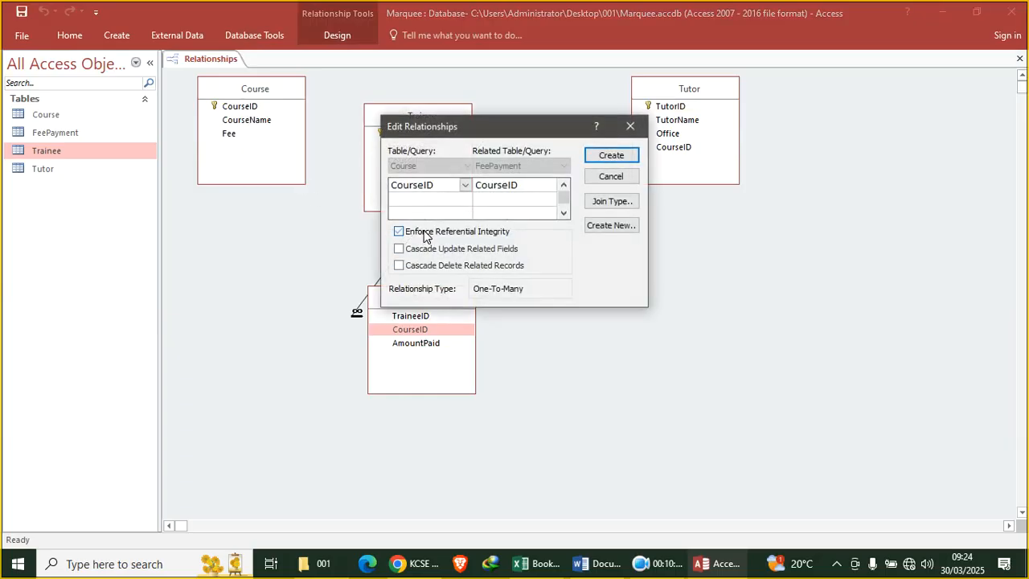
click(612, 156)
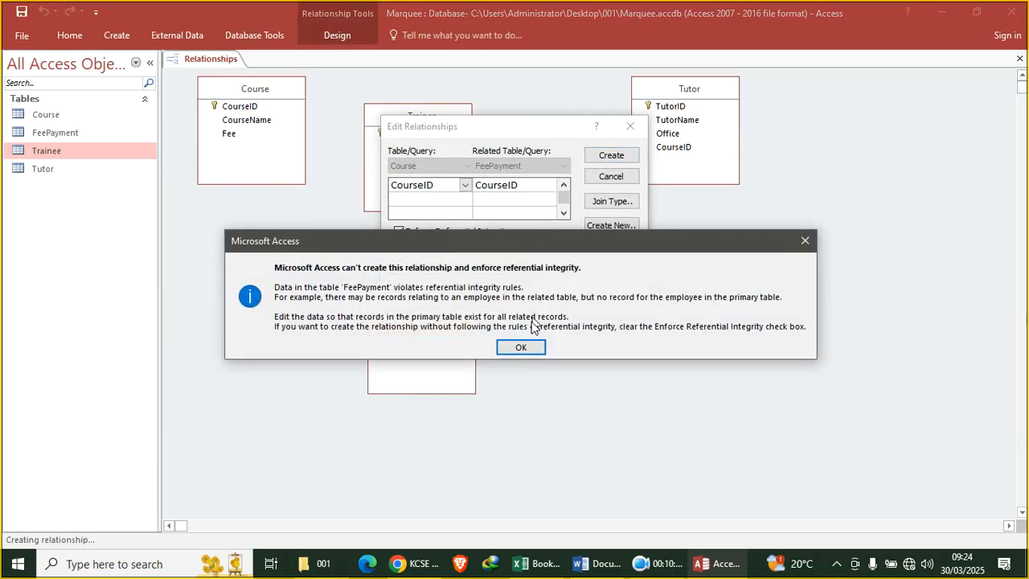
Dismiss the repeated integrity errors, abandon the link, and close the Relationships window
click(520, 351)
drag(444, 126, 566, 240)
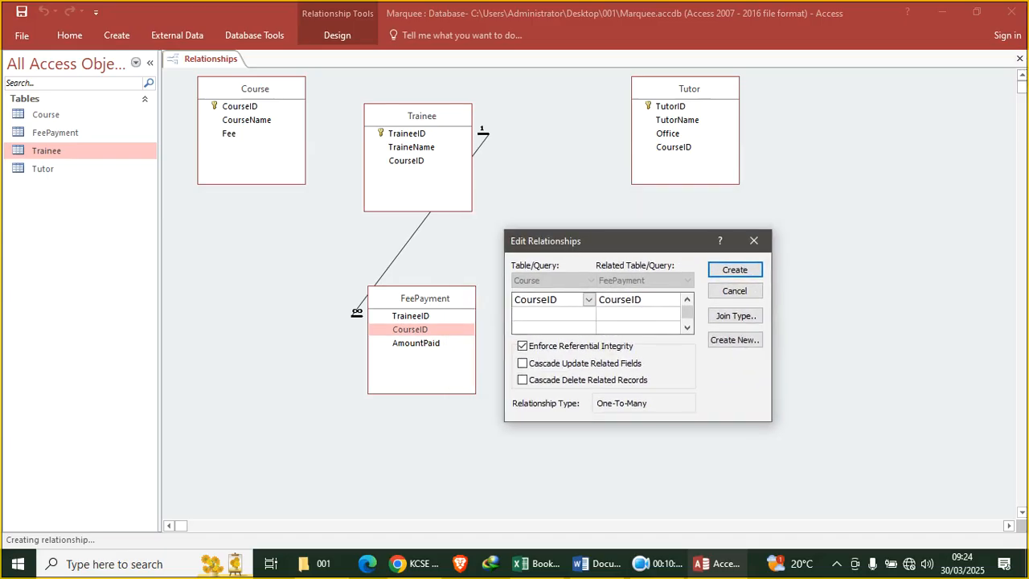
click(735, 270)
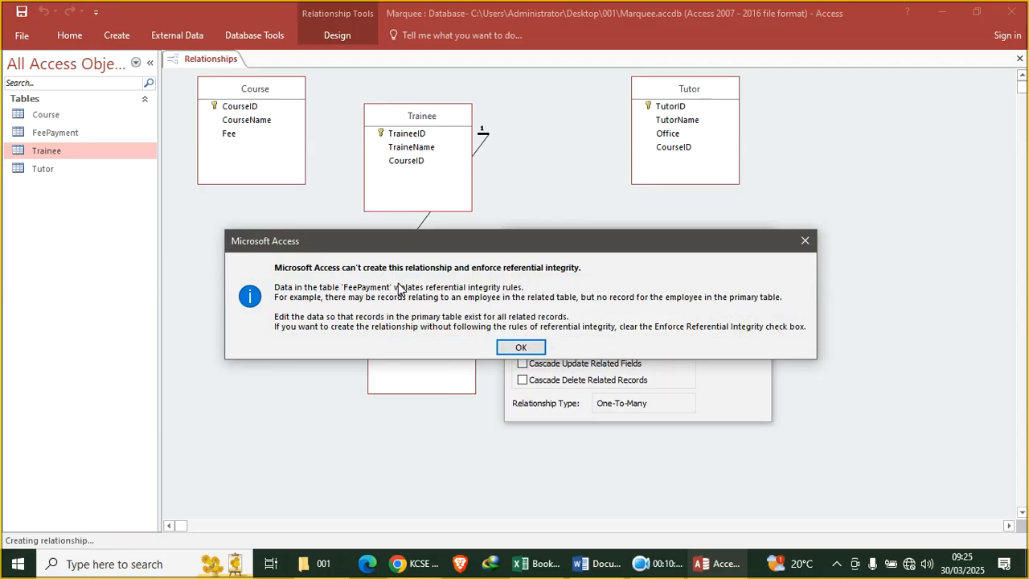
click(521, 347)
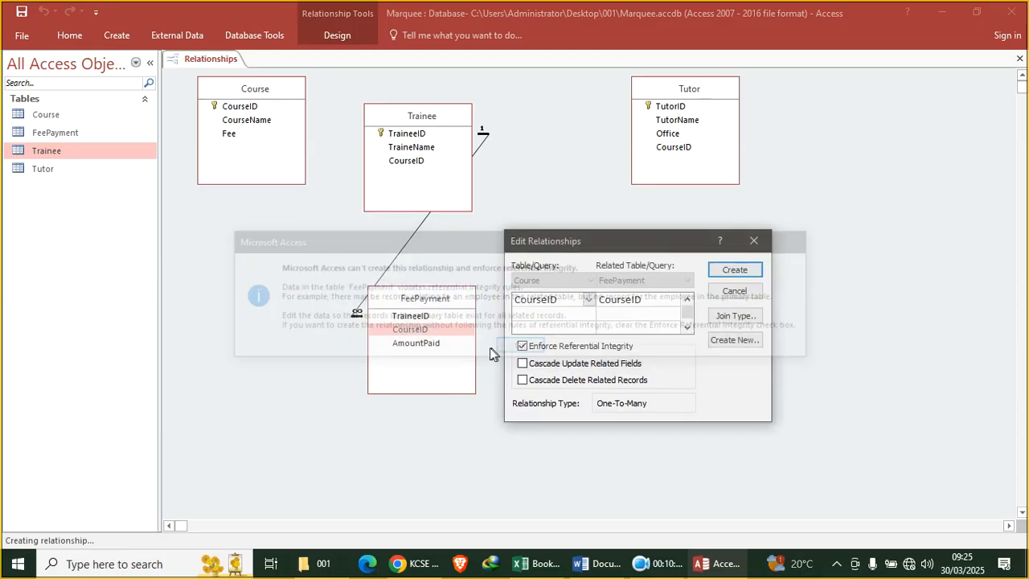
click(754, 240)
right_click(222, 62)
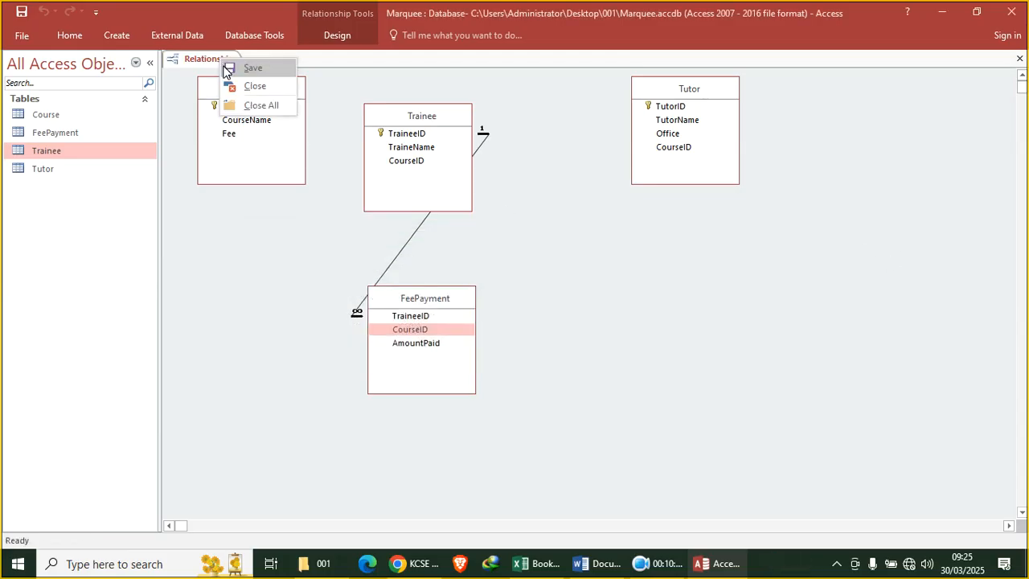
click(269, 87)
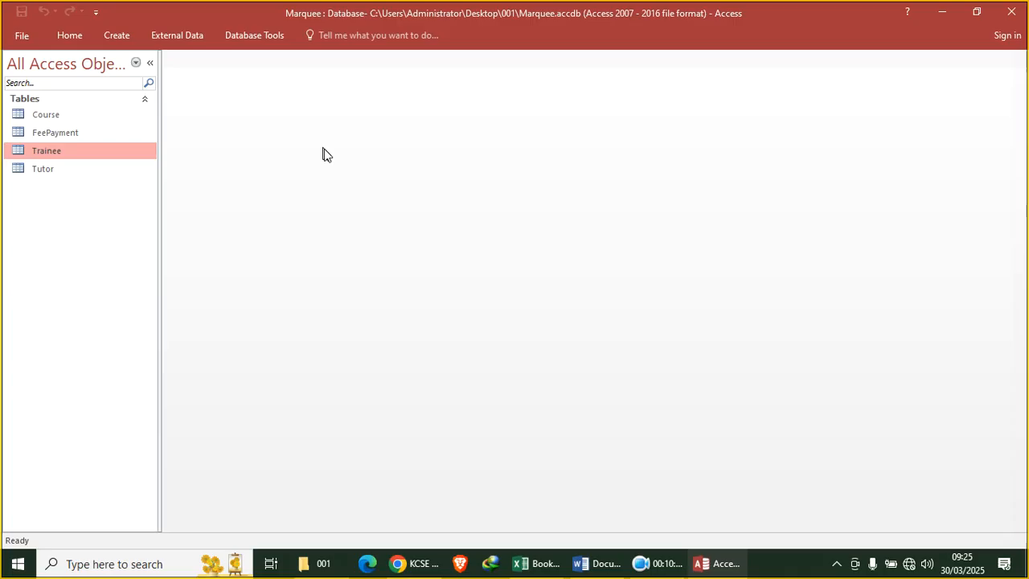
Open the Trainee table and change TR2's CourseID to C03, moving down to TR3
double_click(89, 155)
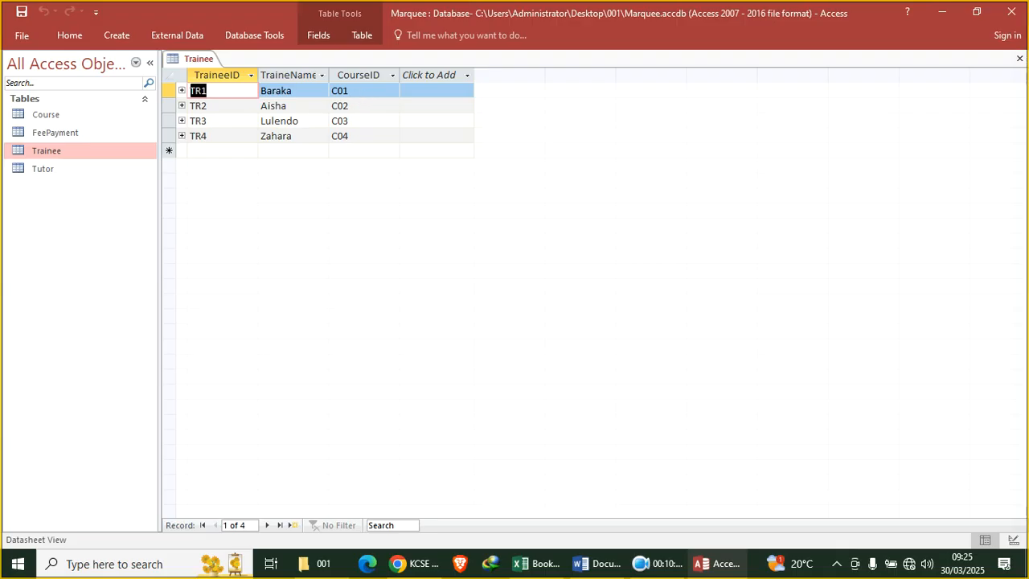
click(353, 91)
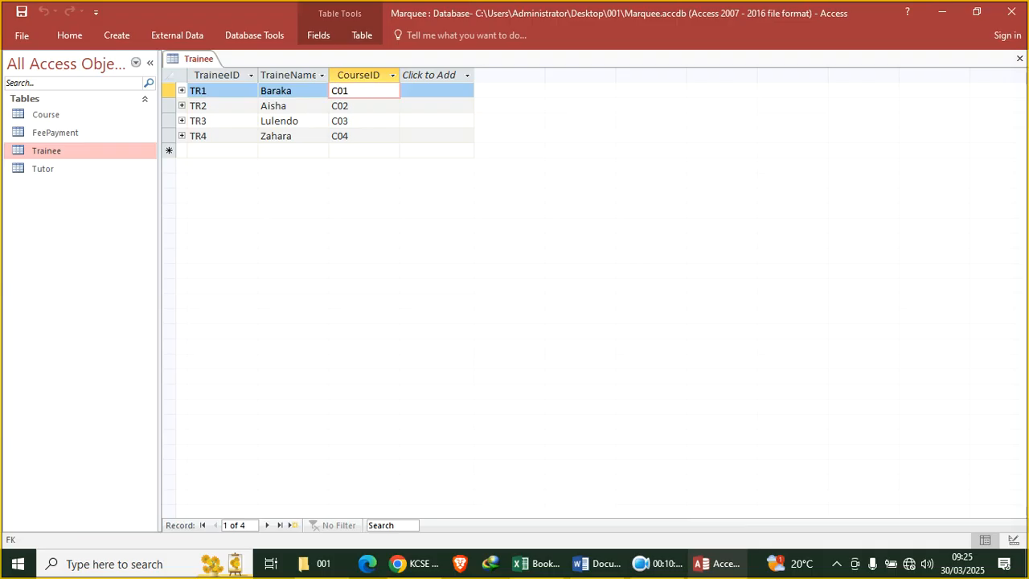
click(367, 116)
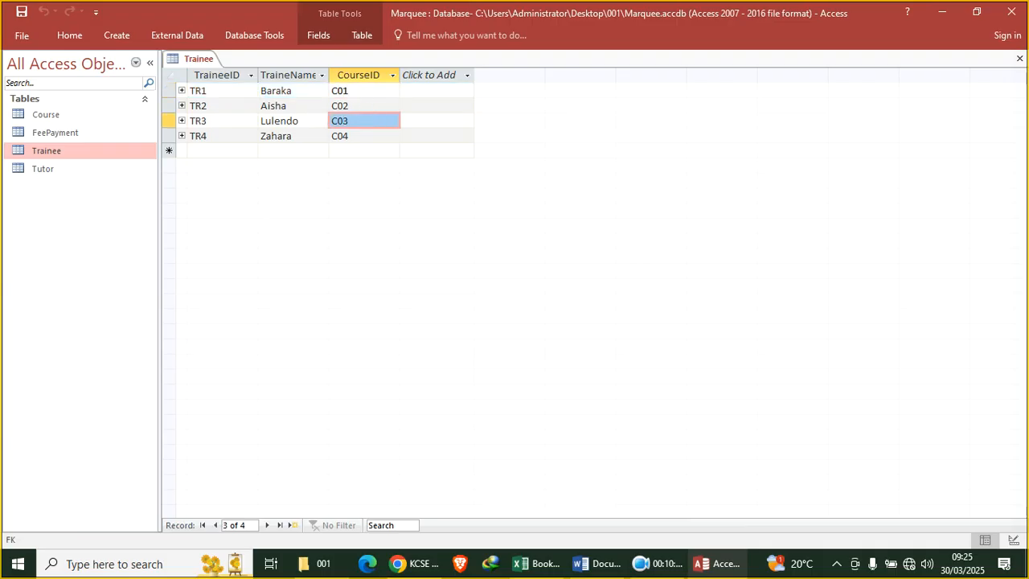
click(367, 104)
text(3)
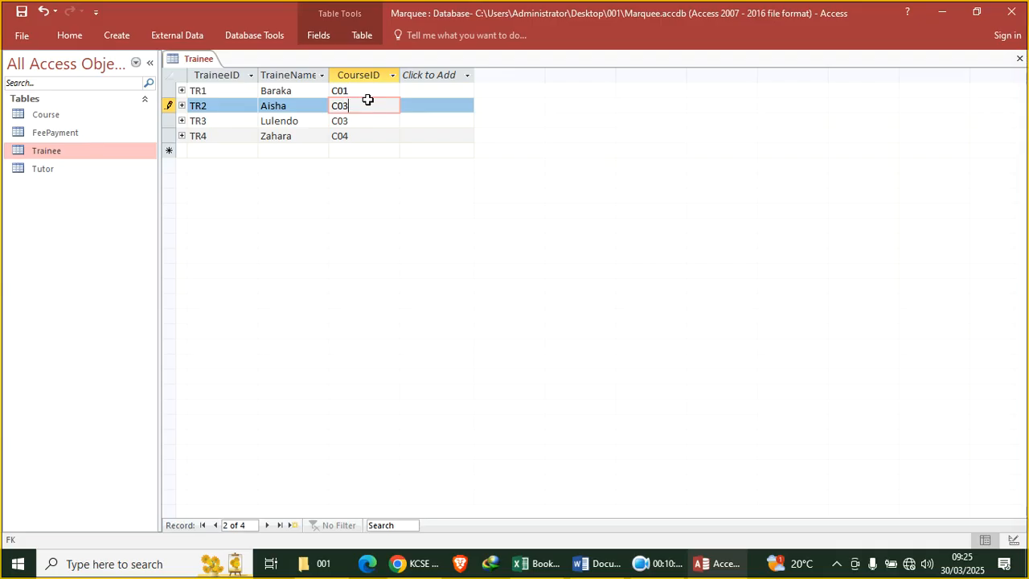
key(Down)
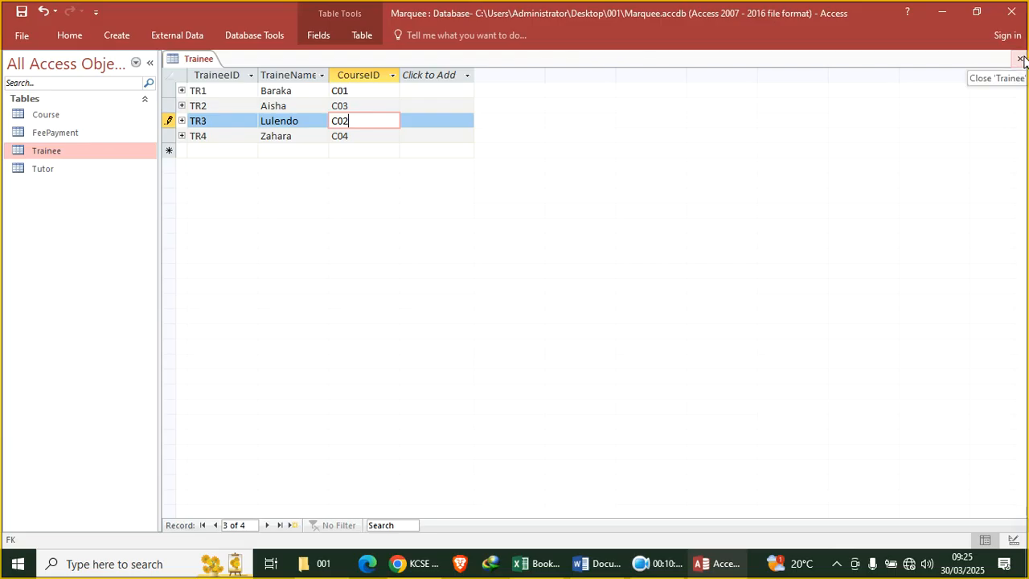
View the Trainee and Course table designs, then switch Course back to Datasheet View
right_click(191, 61)
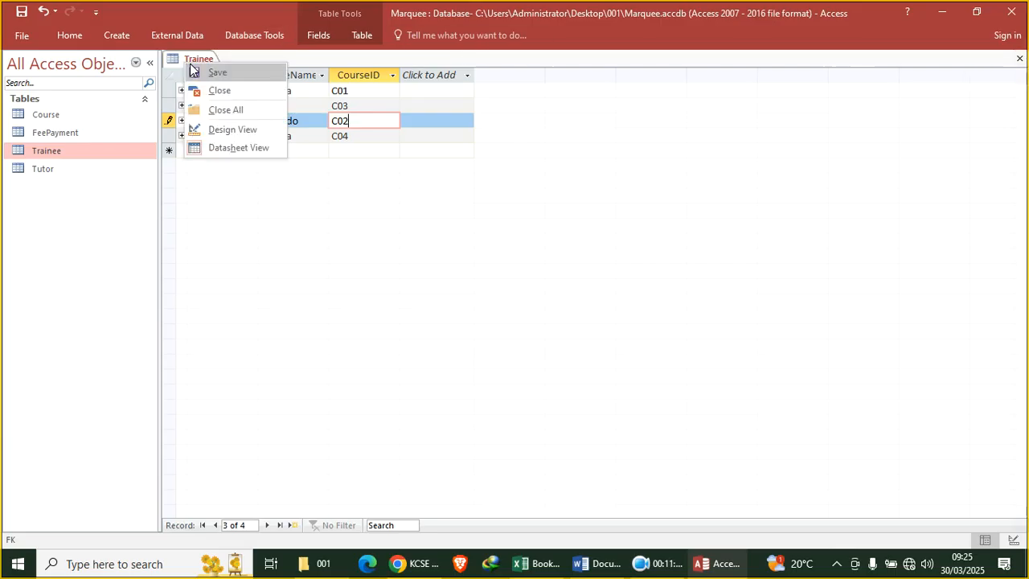
click(244, 130)
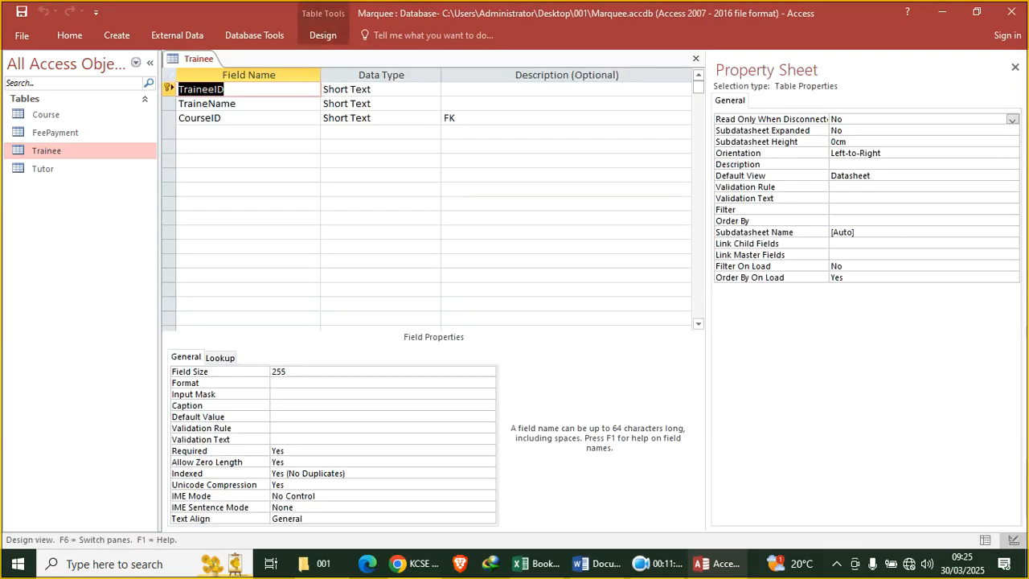
click(68, 109)
right_click(68, 110)
click(100, 134)
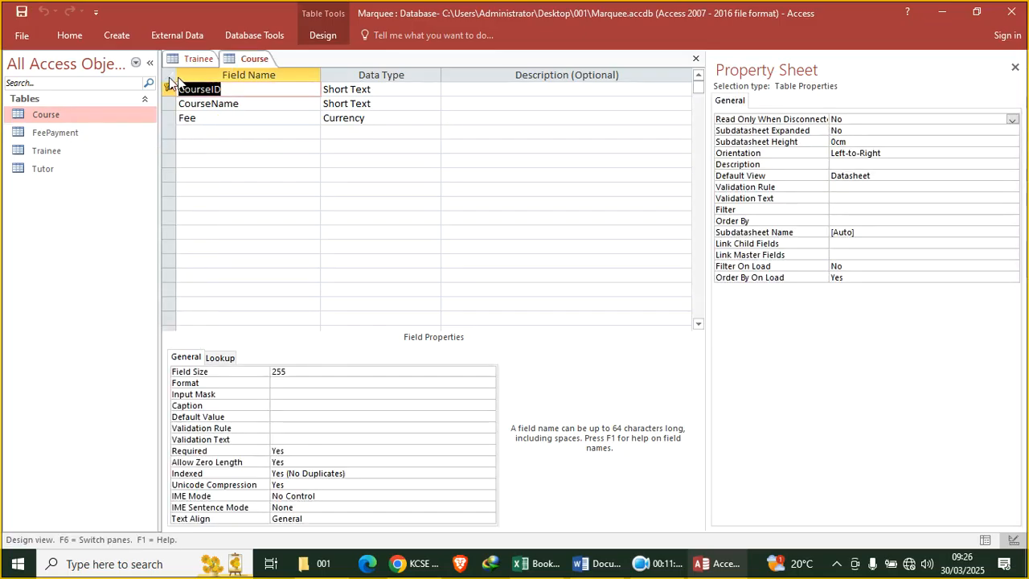
click(70, 35)
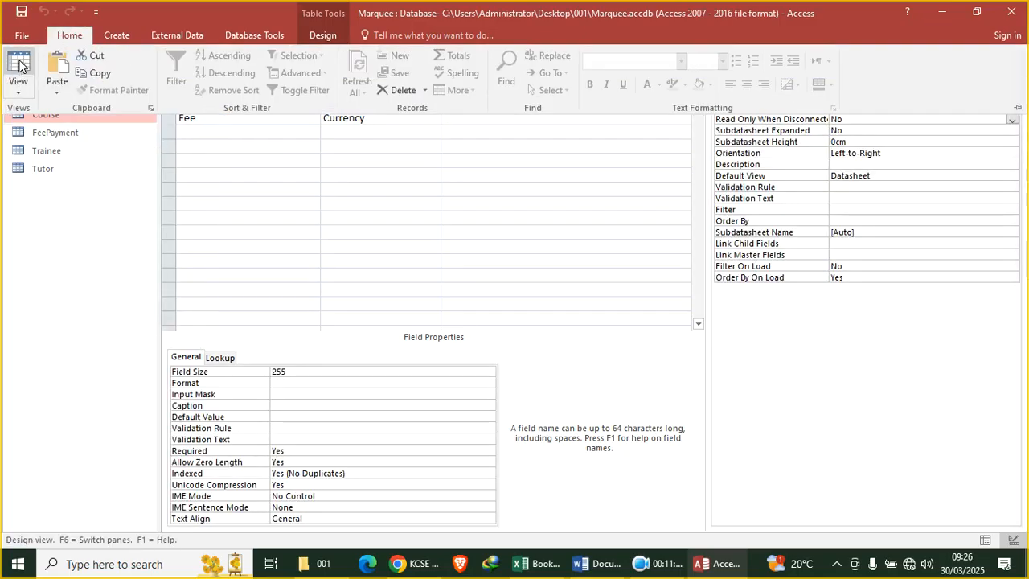
click(18, 66)
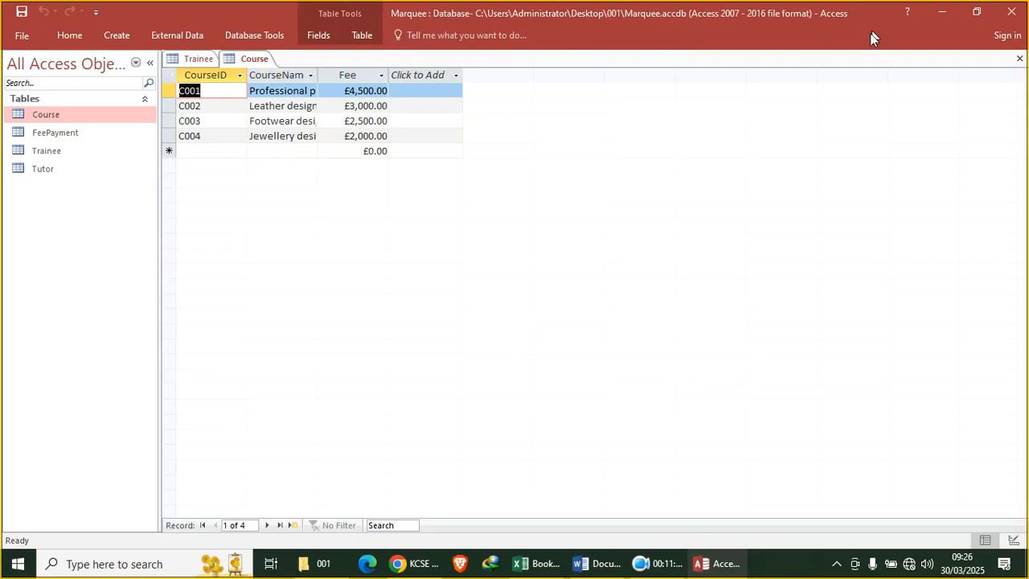
Close the Course table, the Property Sheet and the Trainee design
click(1019, 58)
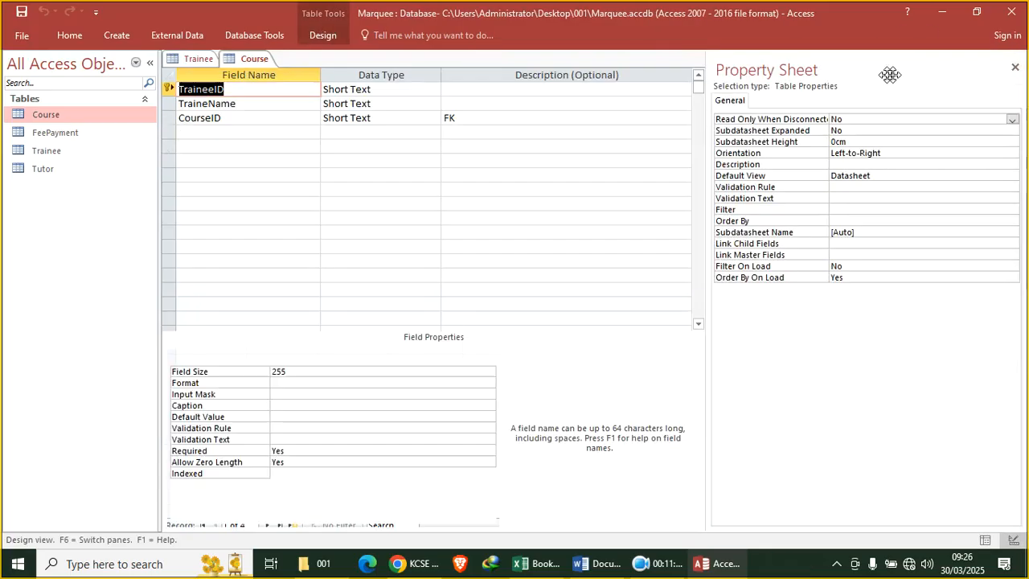
click(1017, 64)
click(1018, 59)
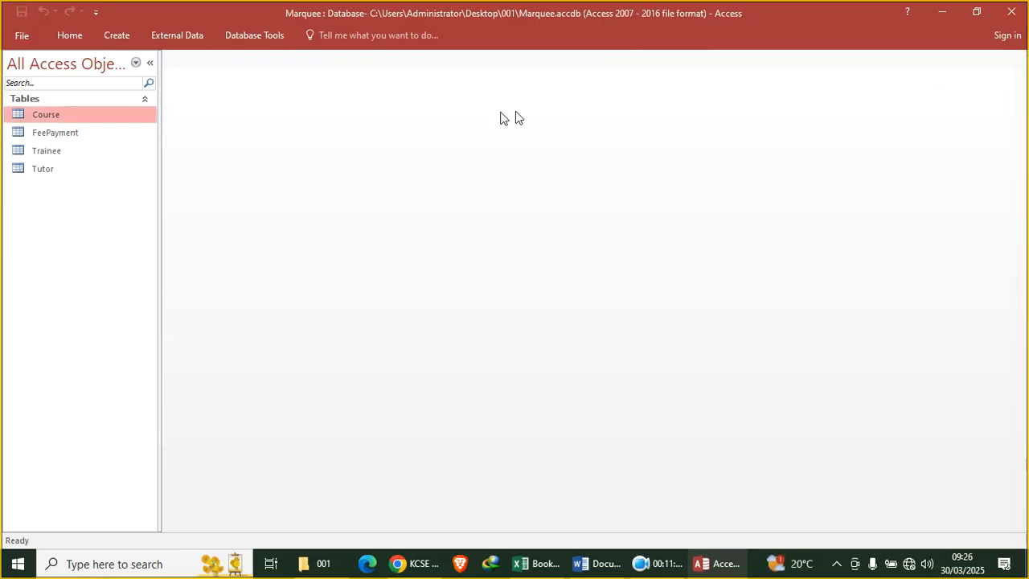
Create a relationship from FeePayment.CourseID to Course.CourseID in the Relationships window
click(241, 33)
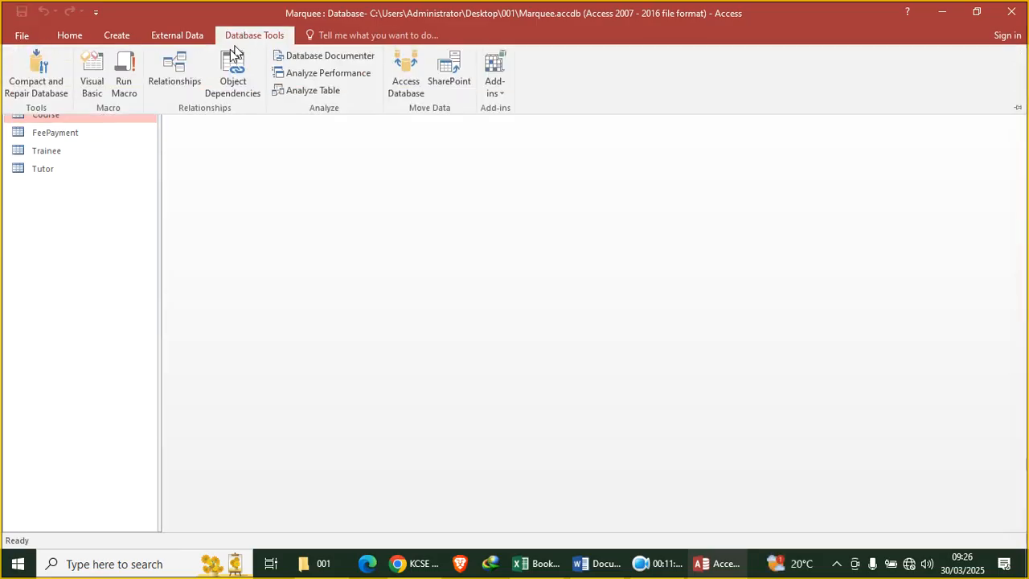
click(182, 79)
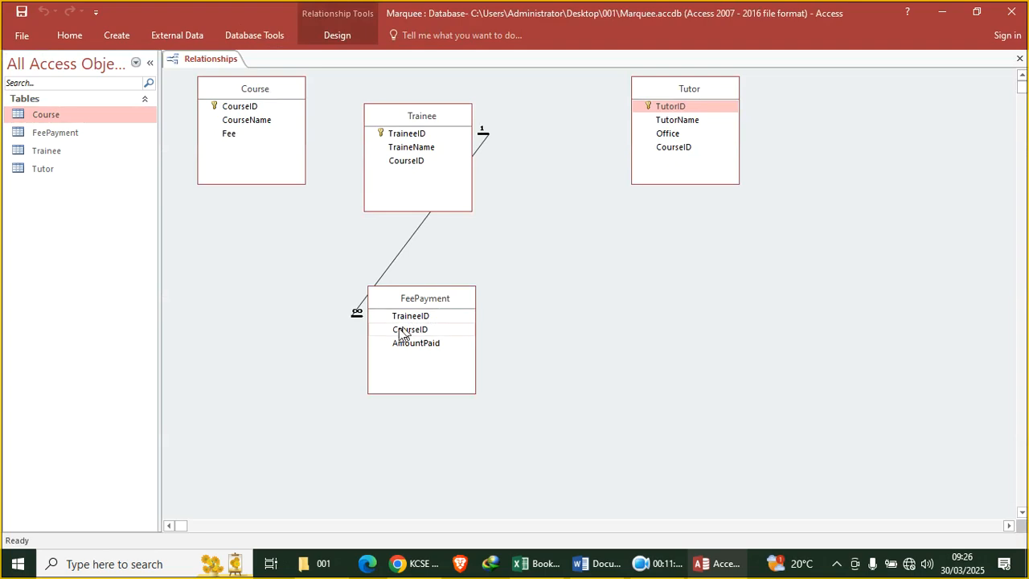
drag(412, 330, 241, 109)
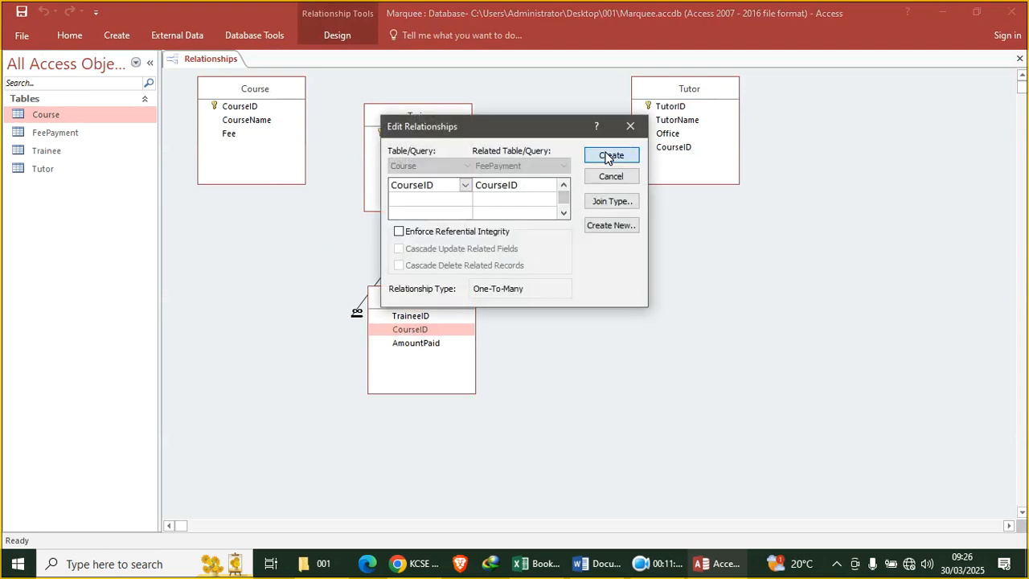
click(610, 155)
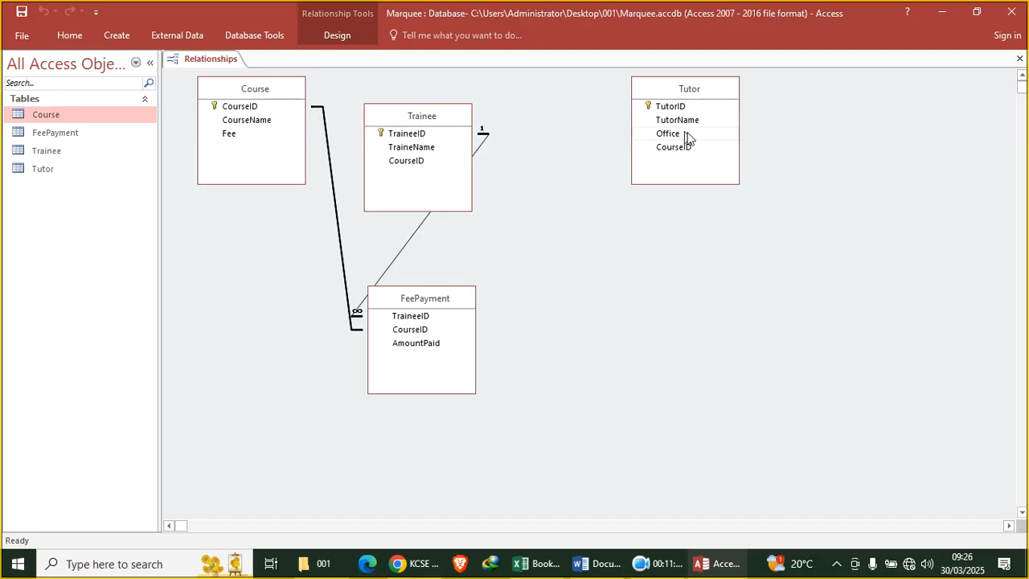
Try linking Tutor.CourseID to Course.CourseID with referential integrity, then cancel after the integrity error
drag(674, 149, 240, 107)
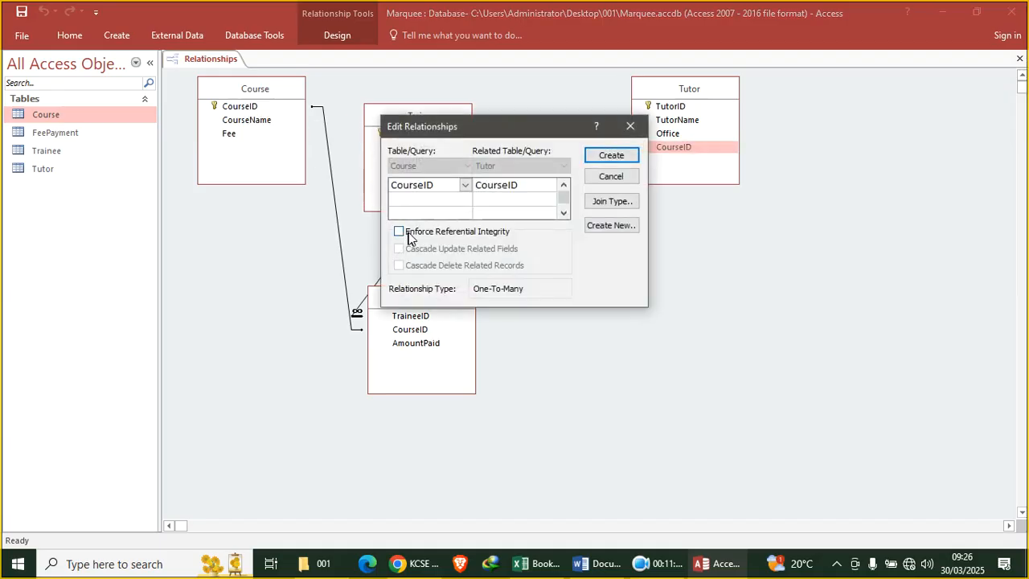
click(398, 232)
click(611, 155)
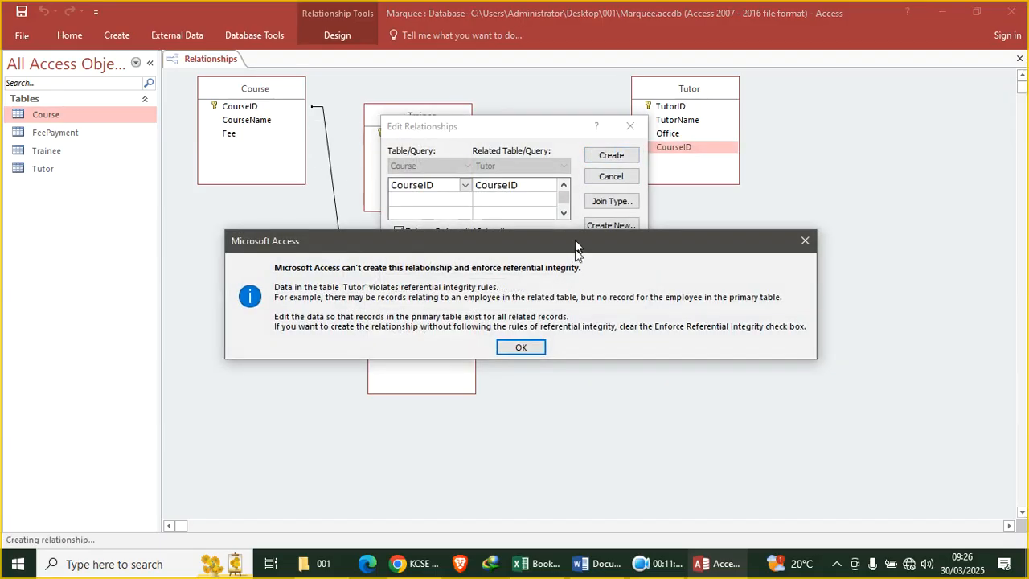
click(521, 348)
click(611, 176)
click(677, 150)
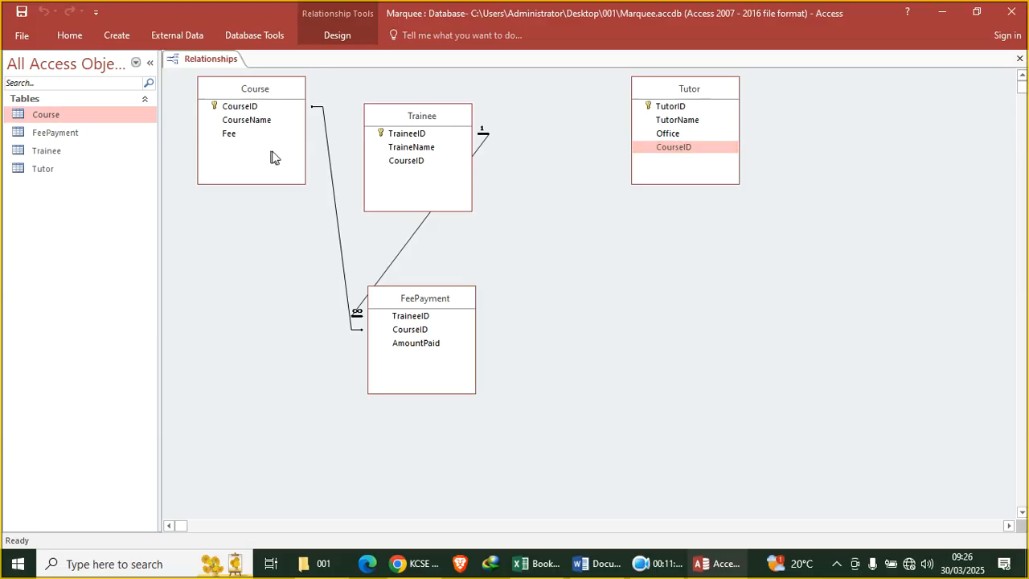
Save the relationships layout and close the diagram
right_click(201, 59)
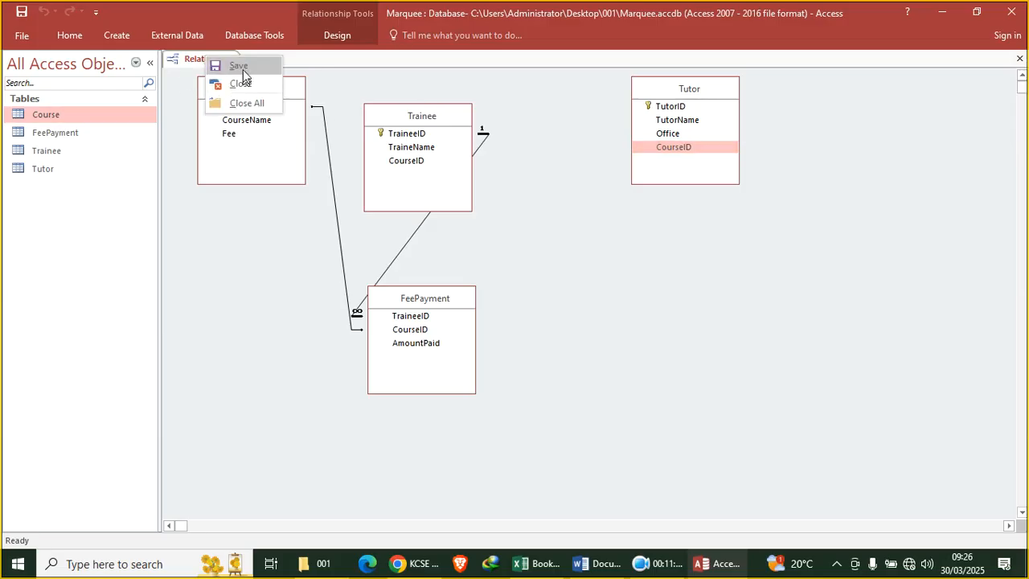
click(247, 64)
right_click(216, 58)
click(249, 82)
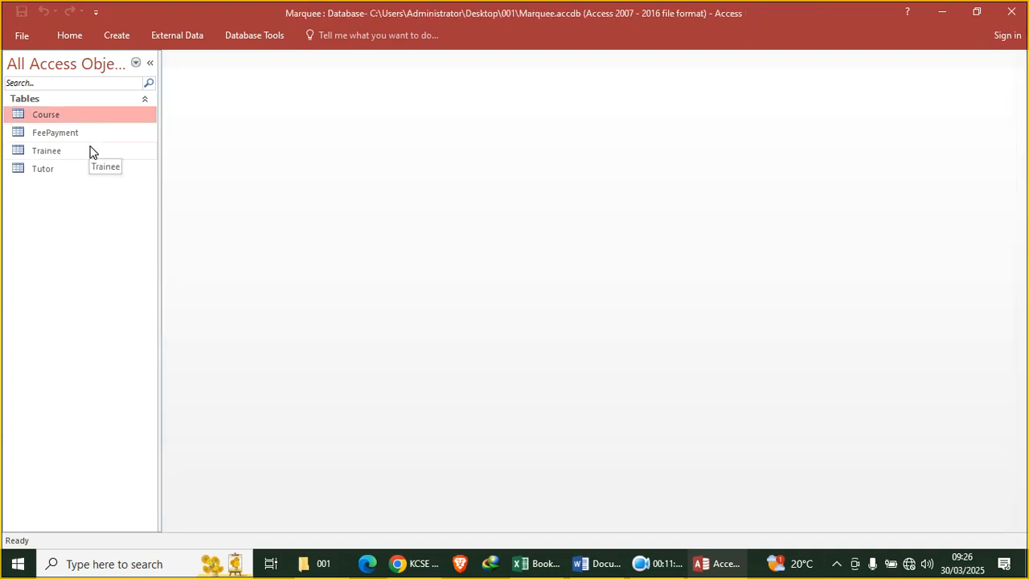
Open the Tutor table in Design view and inspect the CourseID field's properties
click(58, 171)
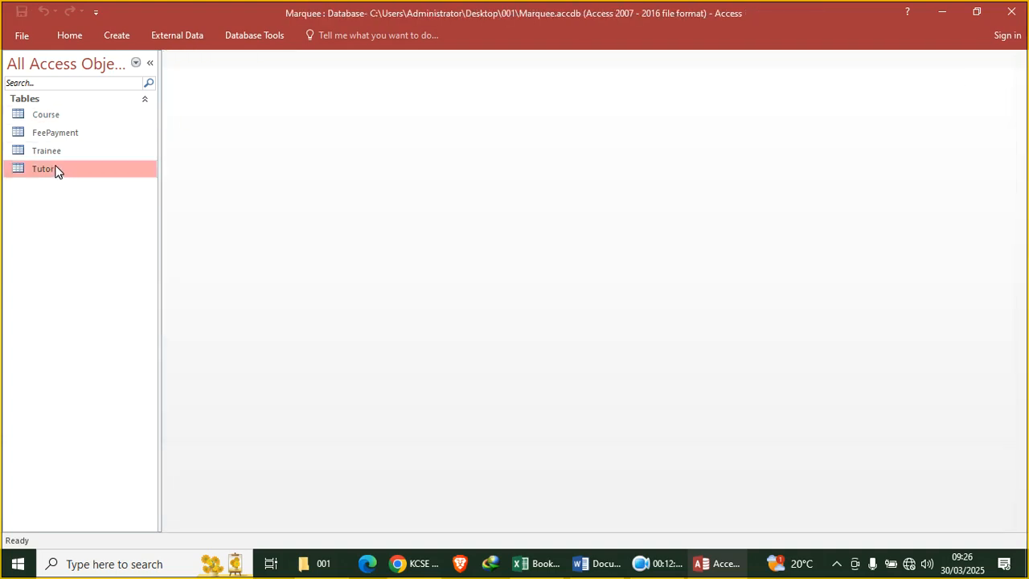
right_click(57, 171)
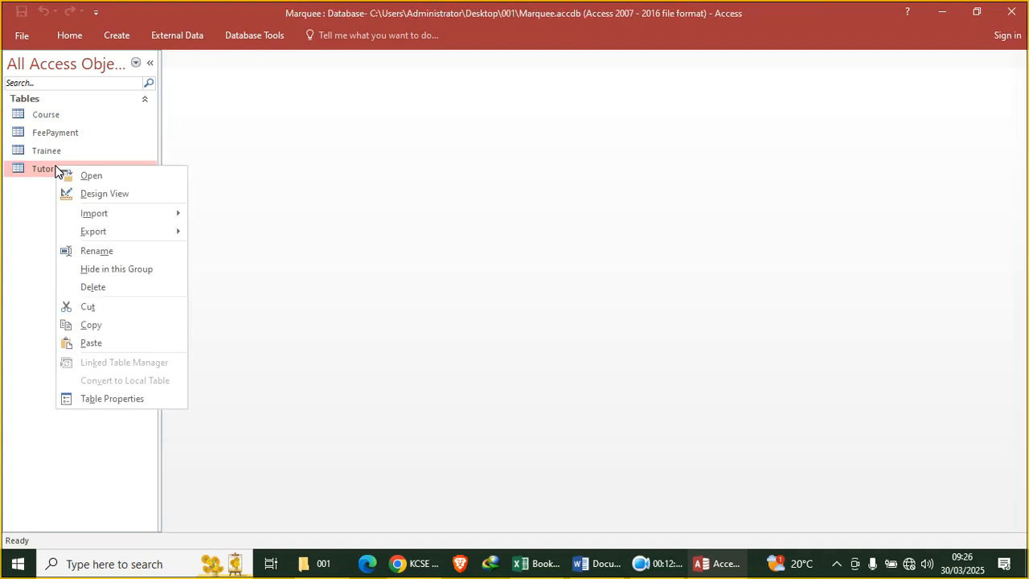
click(117, 193)
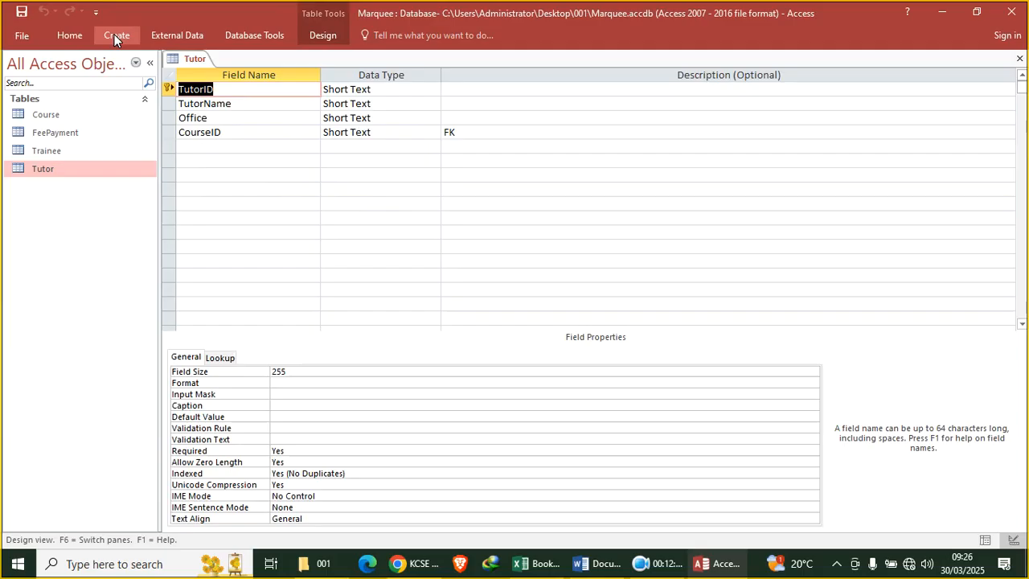
click(217, 90)
click(230, 134)
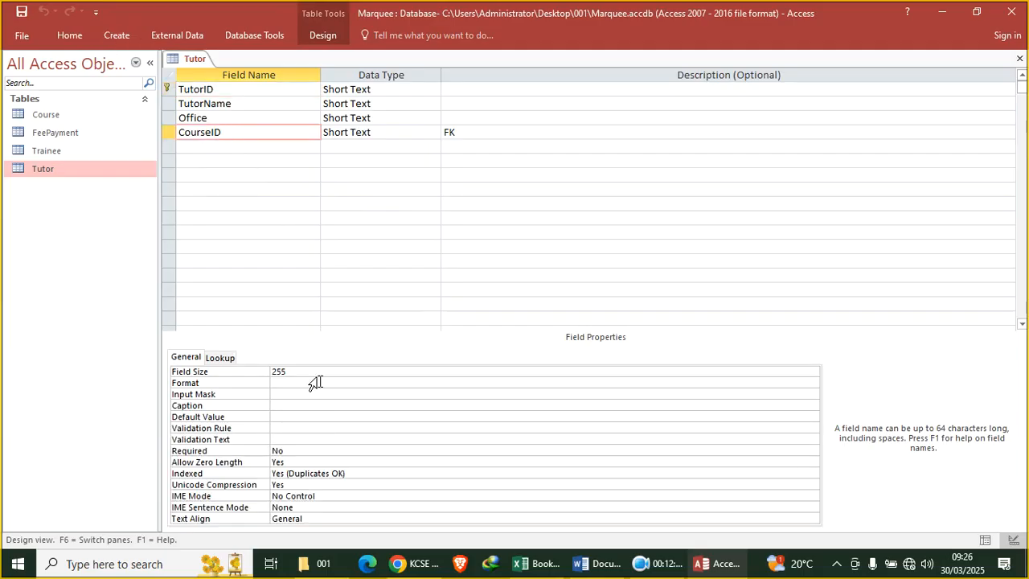
Check Tutor's records TUT1–TUT4 with courses C01–C04 in Datasheet view, then close the table
click(70, 34)
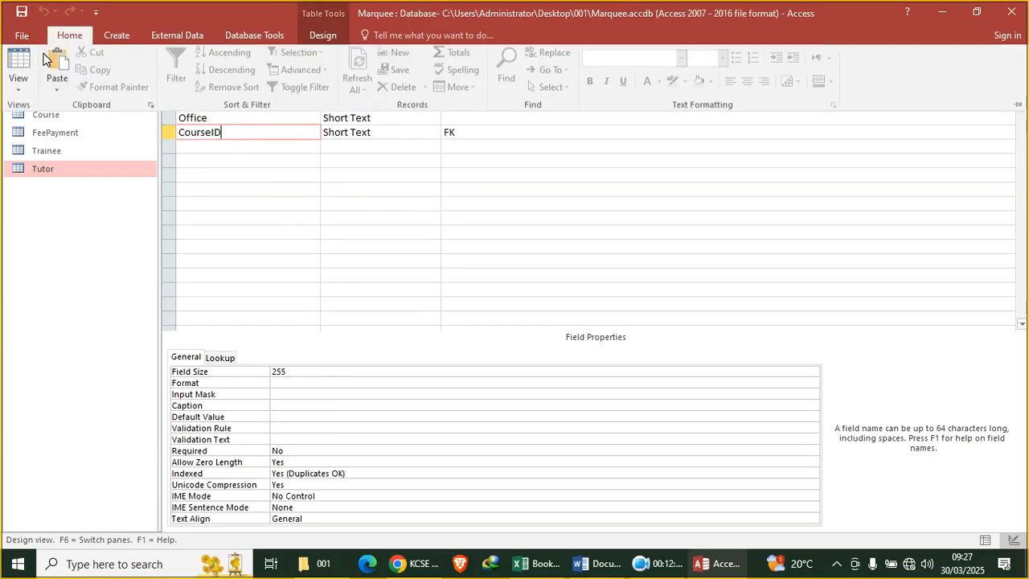
click(20, 63)
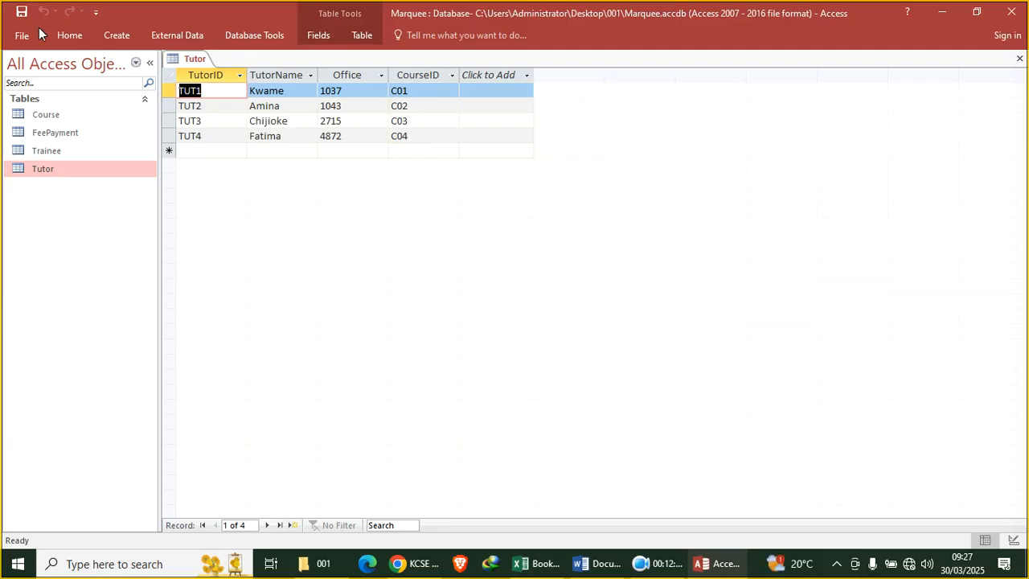
click(69, 35)
click(7, 68)
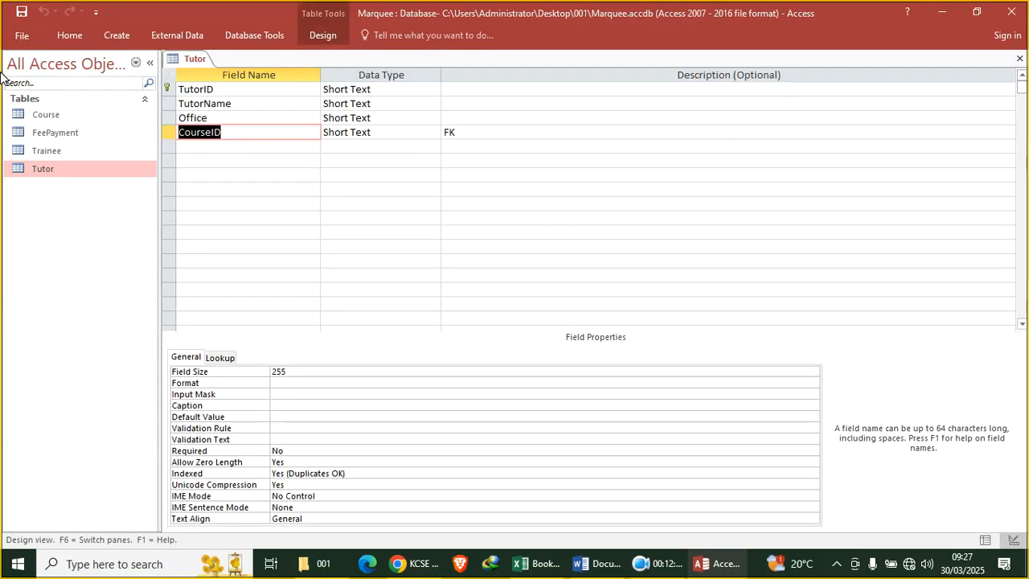
click(69, 34)
click(7, 67)
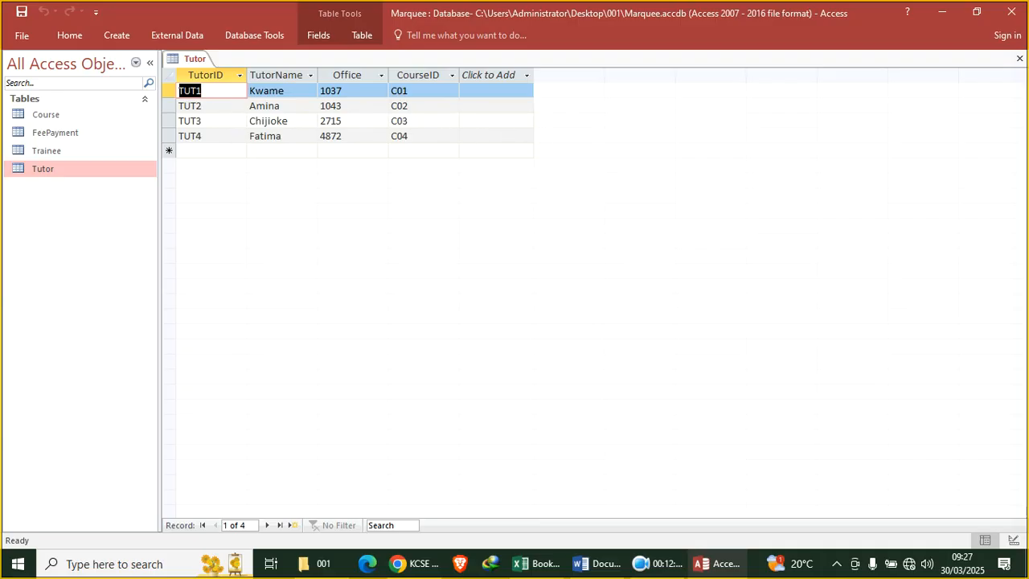
click(1019, 58)
click(183, 36)
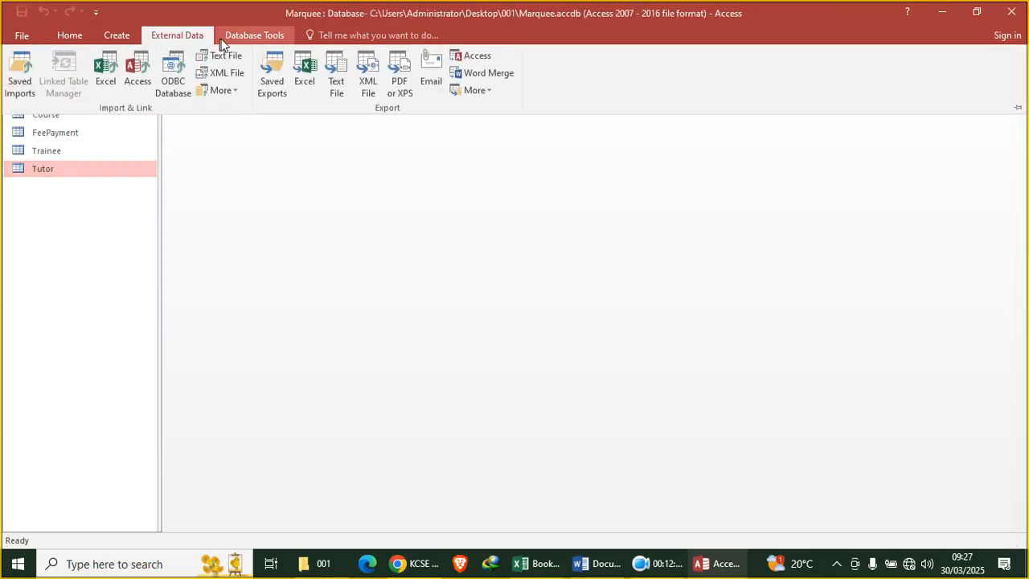
Link Tutor.CourseID to Course.CourseID, close Relationships, and switch to the exam paper in Chrome
click(252, 38)
click(181, 71)
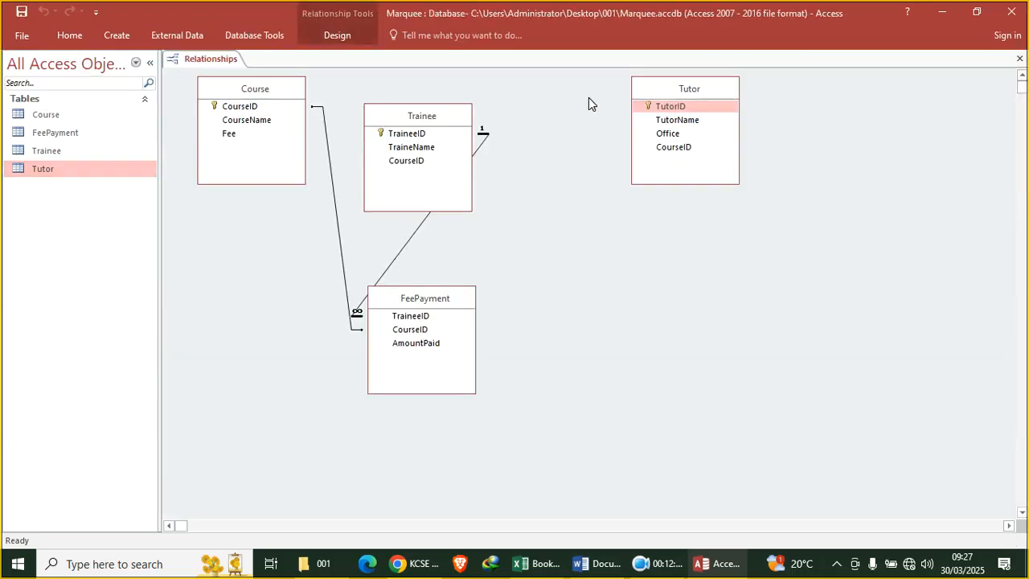
drag(670, 149, 241, 108)
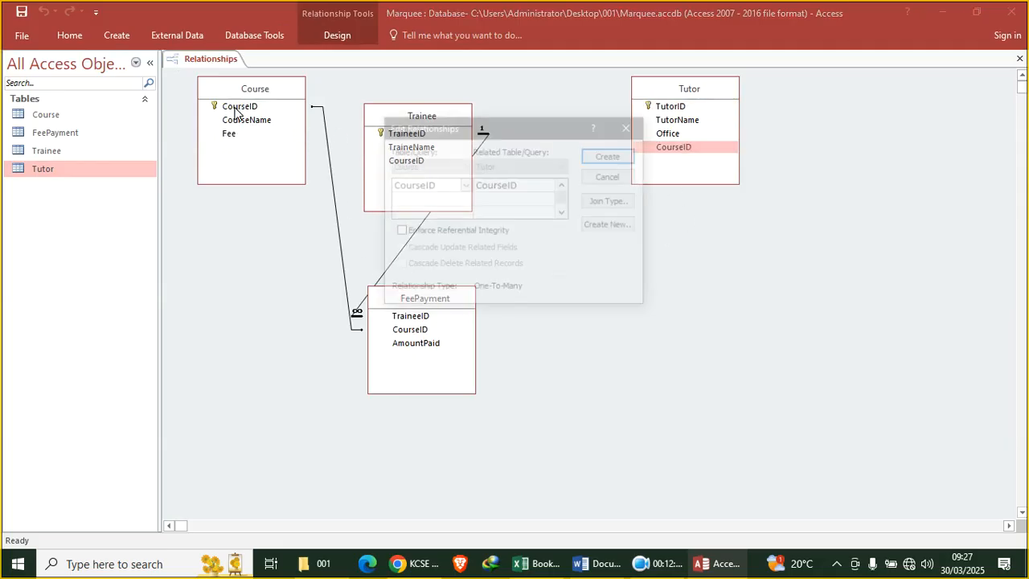
click(610, 155)
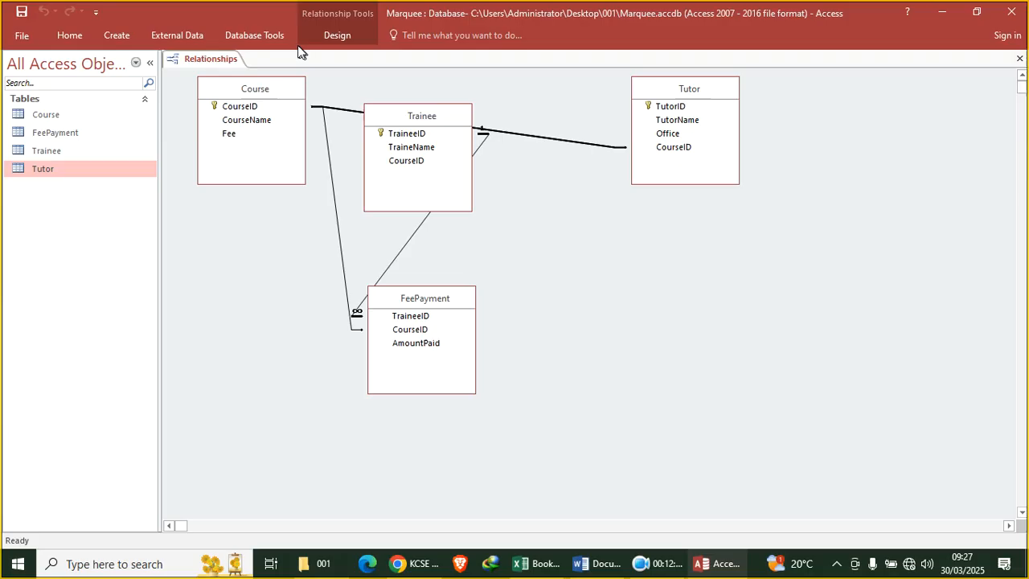
click(1018, 58)
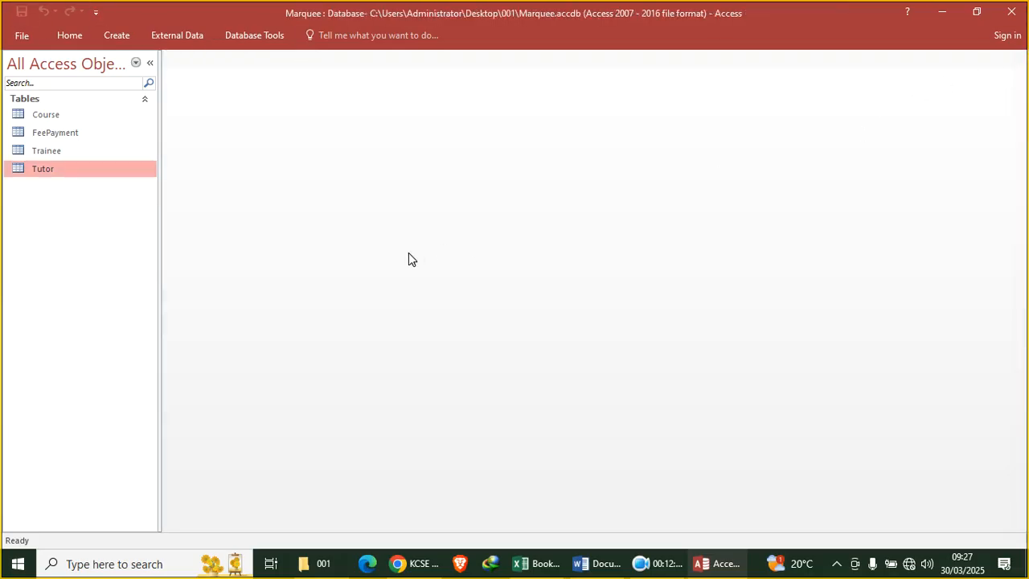
click(428, 567)
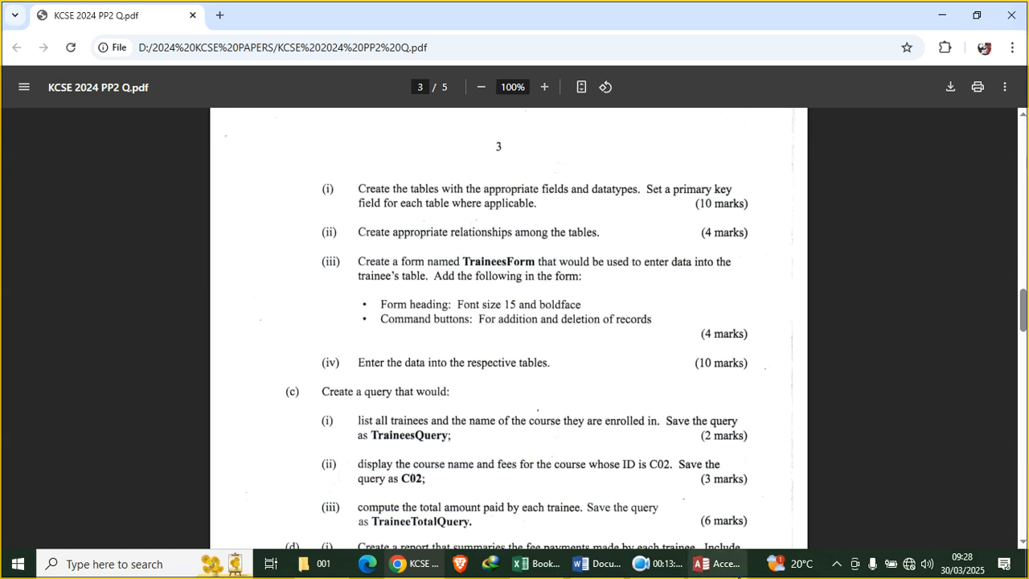
After reading page 3's TraineesForm and query tasks, switch back to Access
click(718, 563)
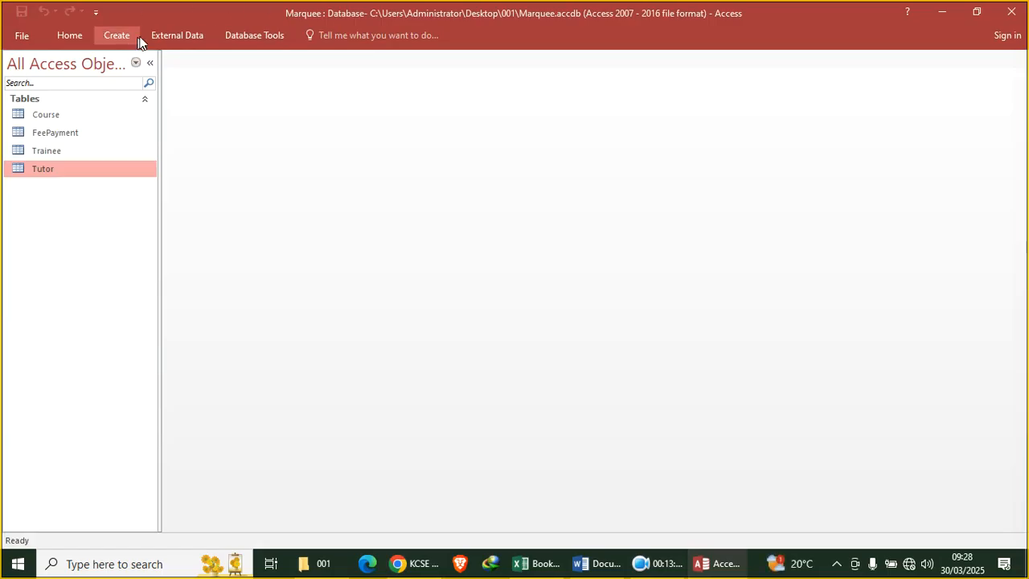
Open the Trainee table, move the download-manager warning aside, and generate a form from it
double_click(69, 155)
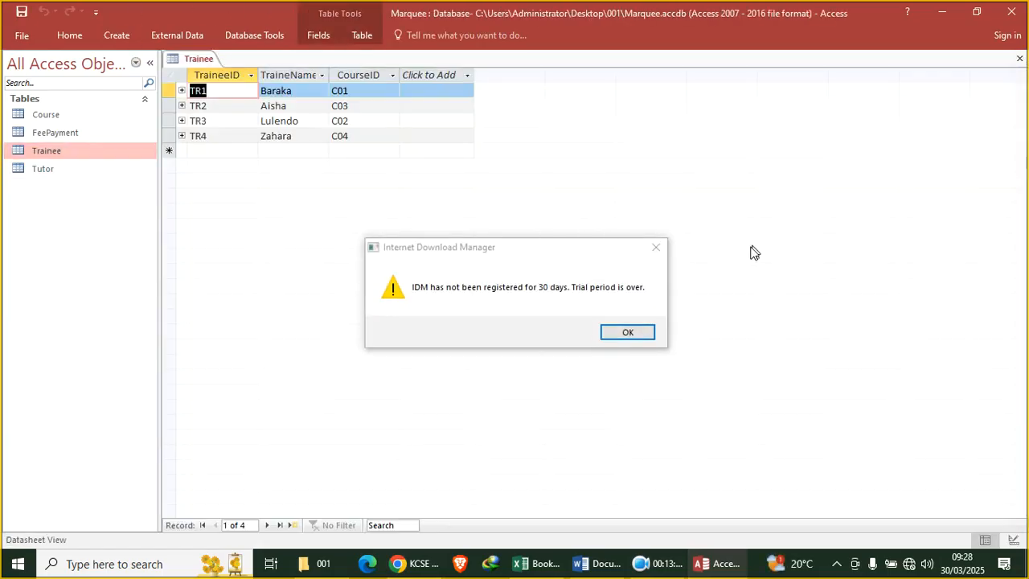
drag(612, 251, 629, 543)
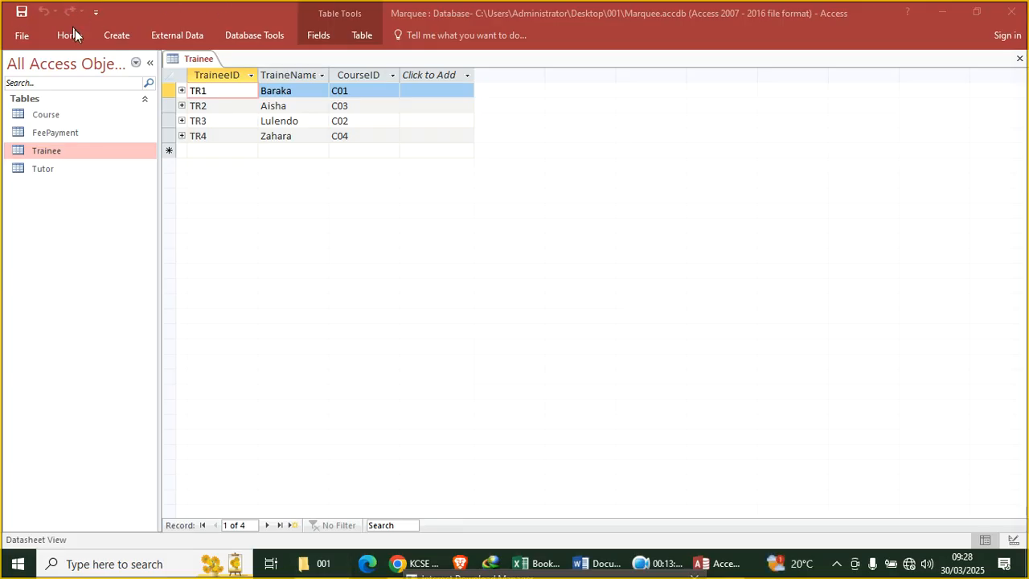
click(119, 35)
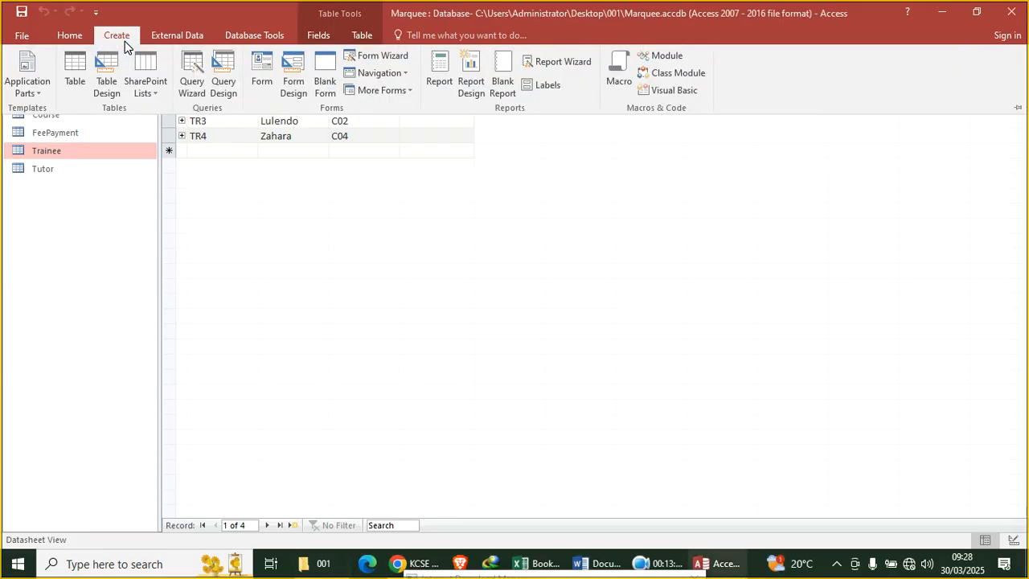
click(264, 80)
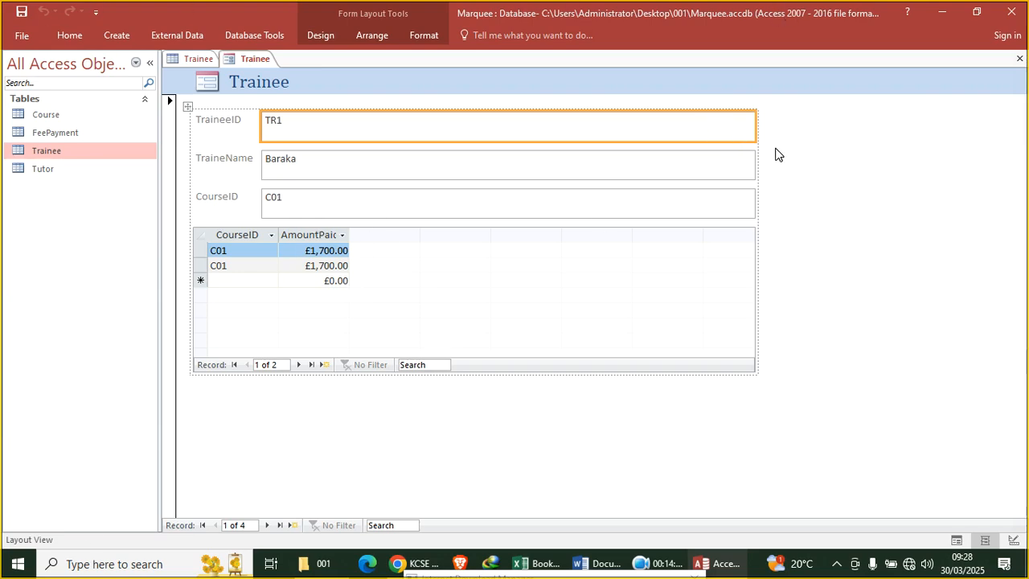
In Design view, narrow the three field boxes, the FeePayment subform, and the form to about 17 cm
right_click(807, 124)
click(828, 170)
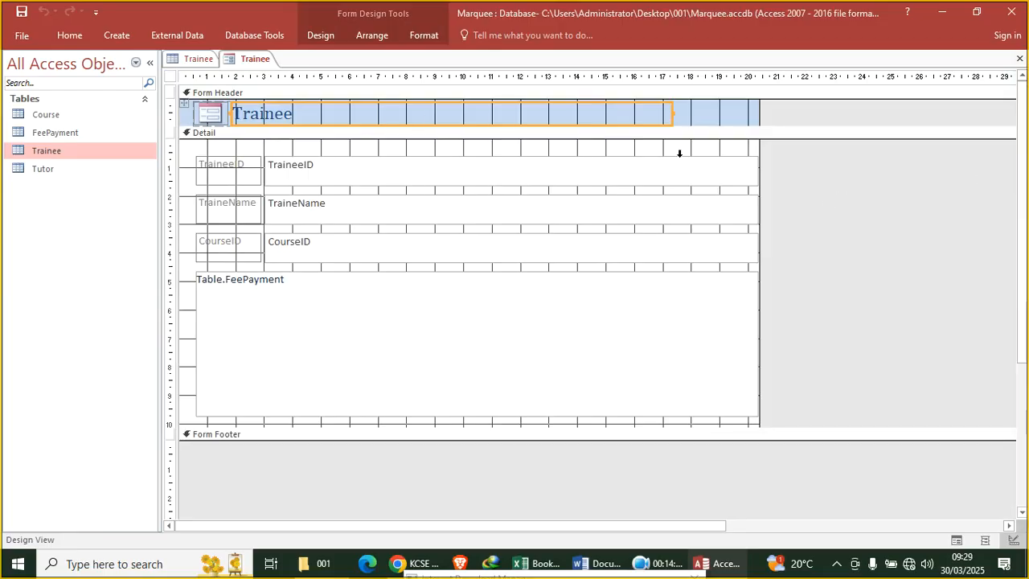
drag(311, 145, 357, 262)
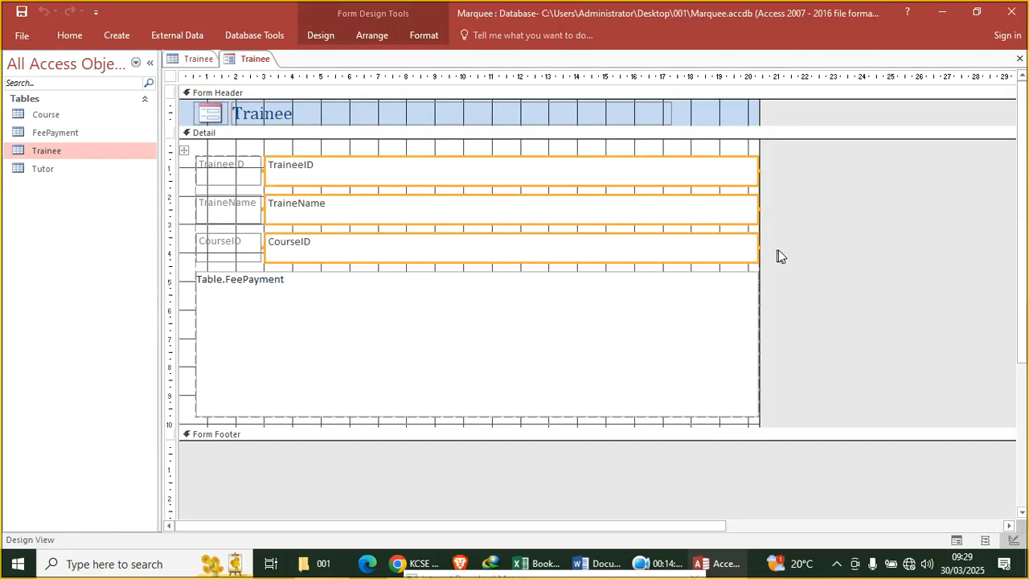
drag(757, 245, 627, 249)
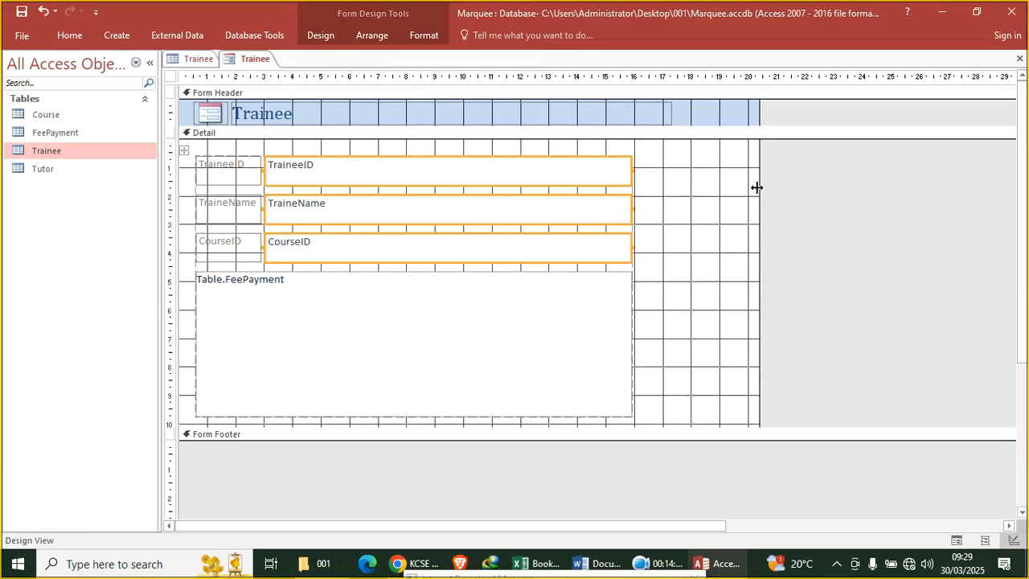
drag(760, 185, 673, 233)
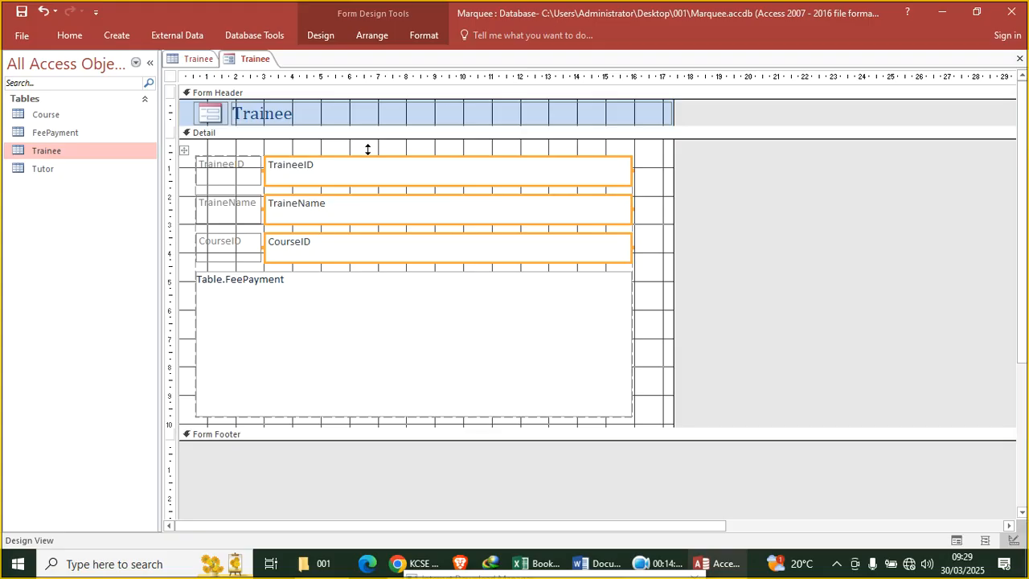
Replace the Trainee heading's font by typing a new font name beginning 'Blo'
click(301, 122)
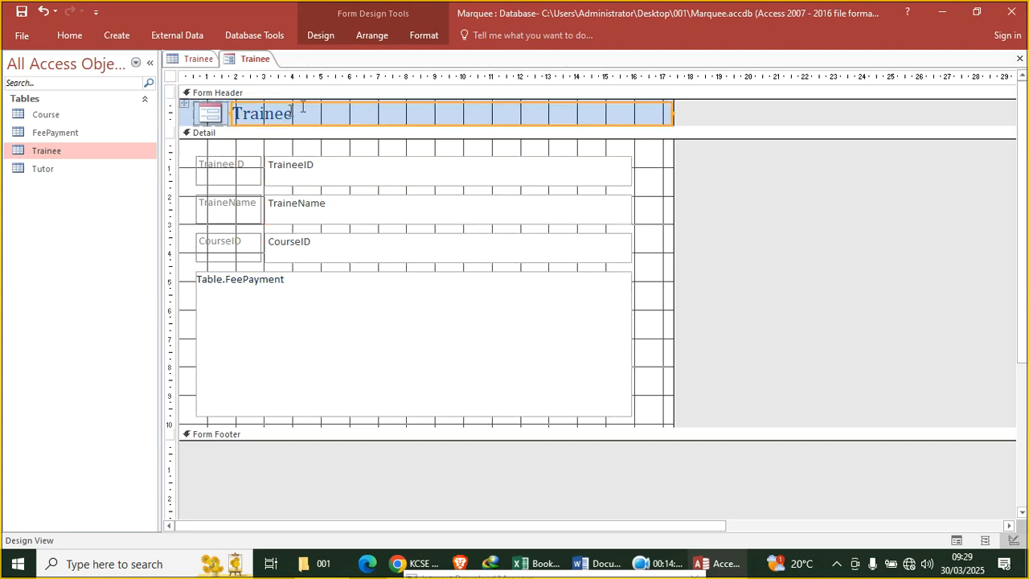
click(424, 35)
click(198, 62)
text(Bl)
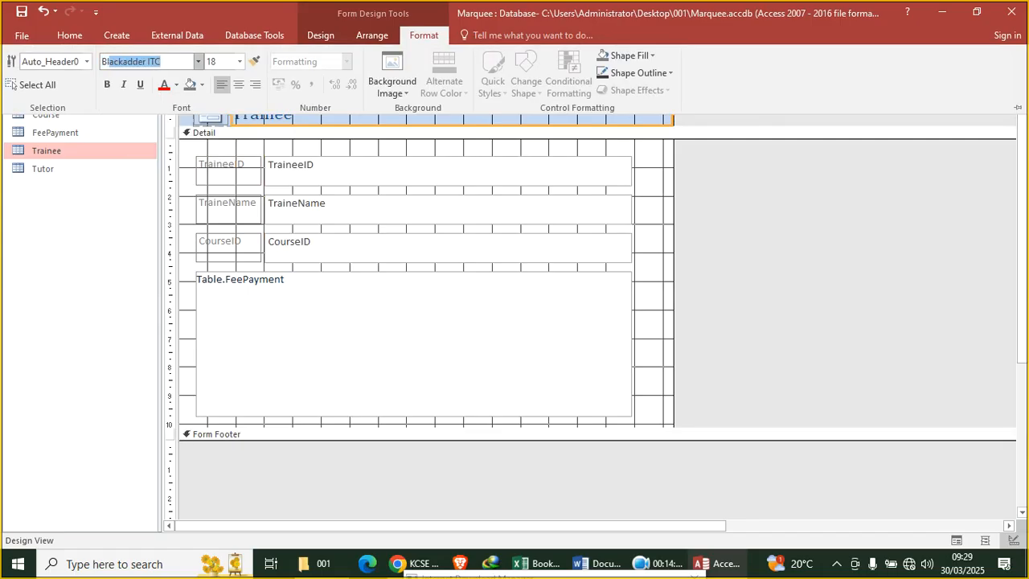
text(o)
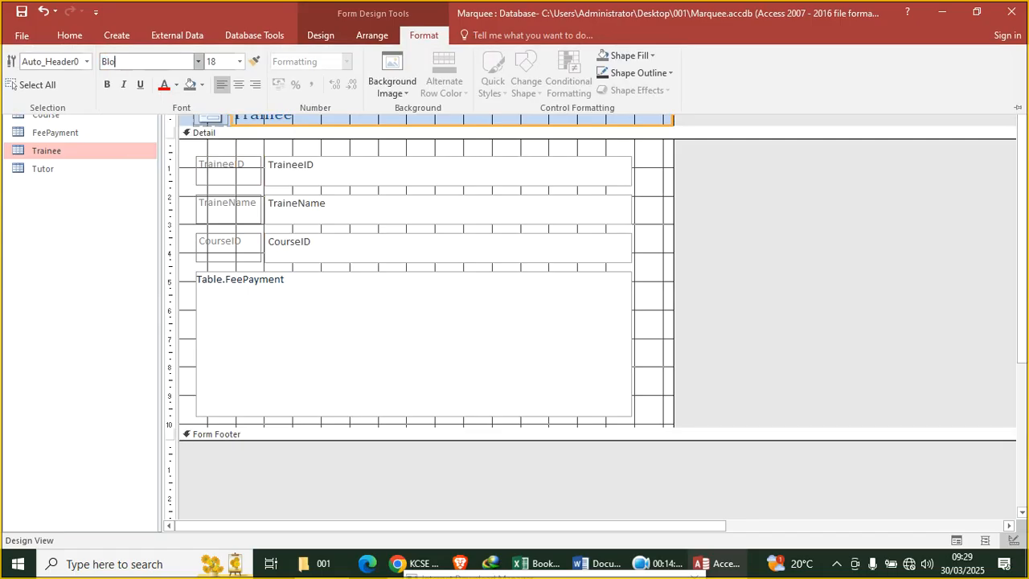
key(BackSpace)
click(292, 128)
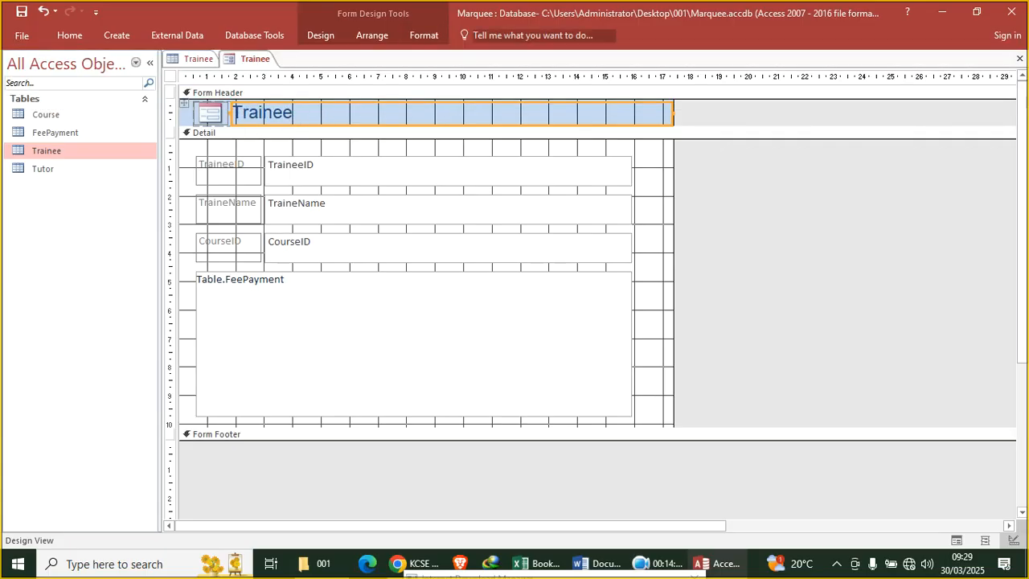
Make the Trainee heading bold, then close the form to reach the save prompt
click(423, 34)
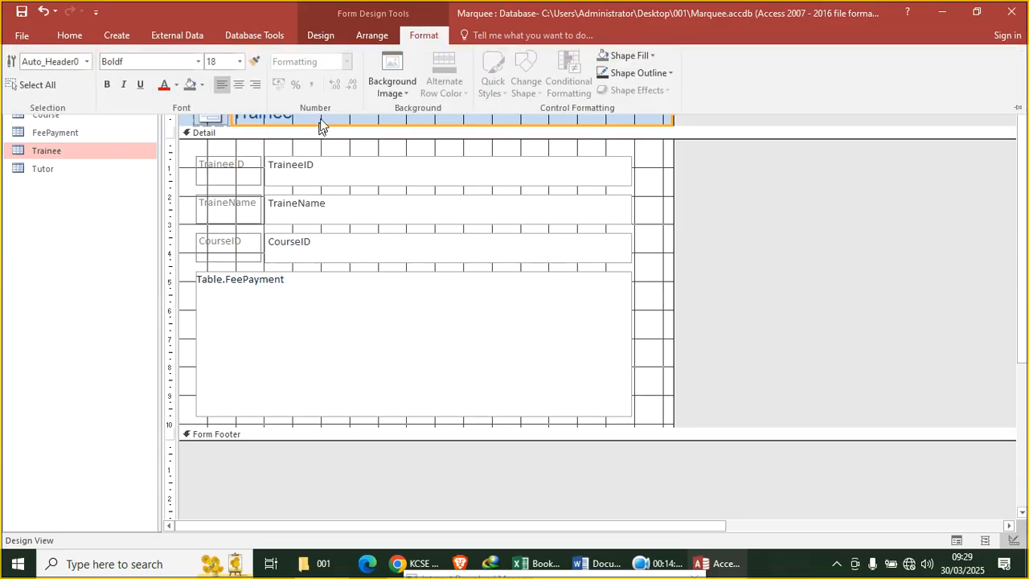
click(326, 129)
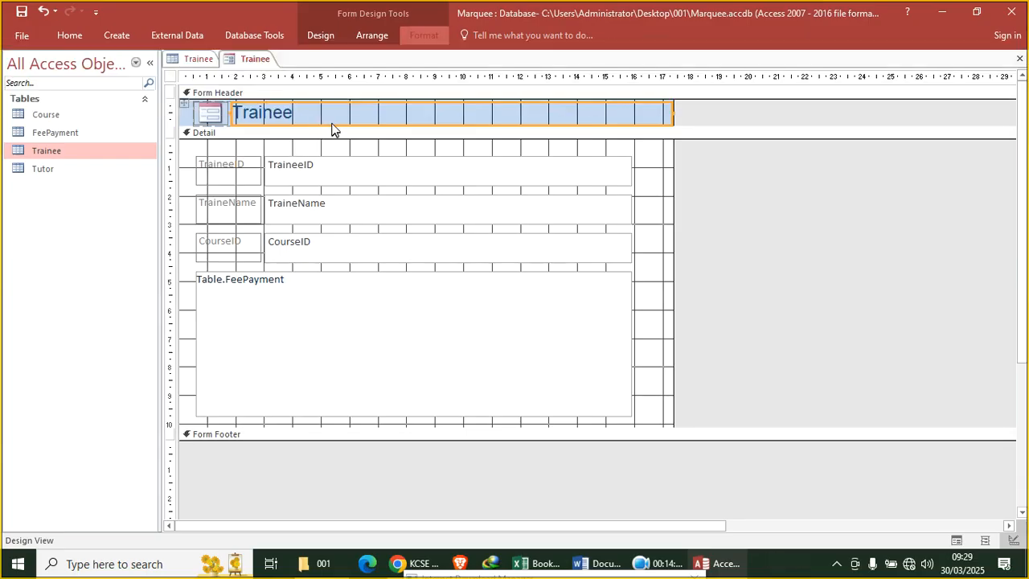
click(422, 35)
click(105, 86)
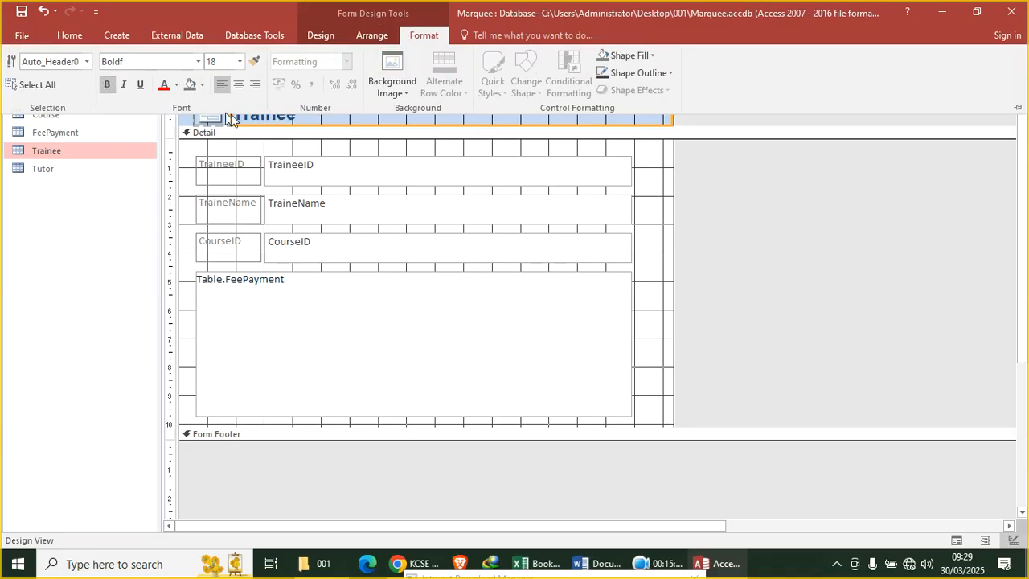
click(240, 62)
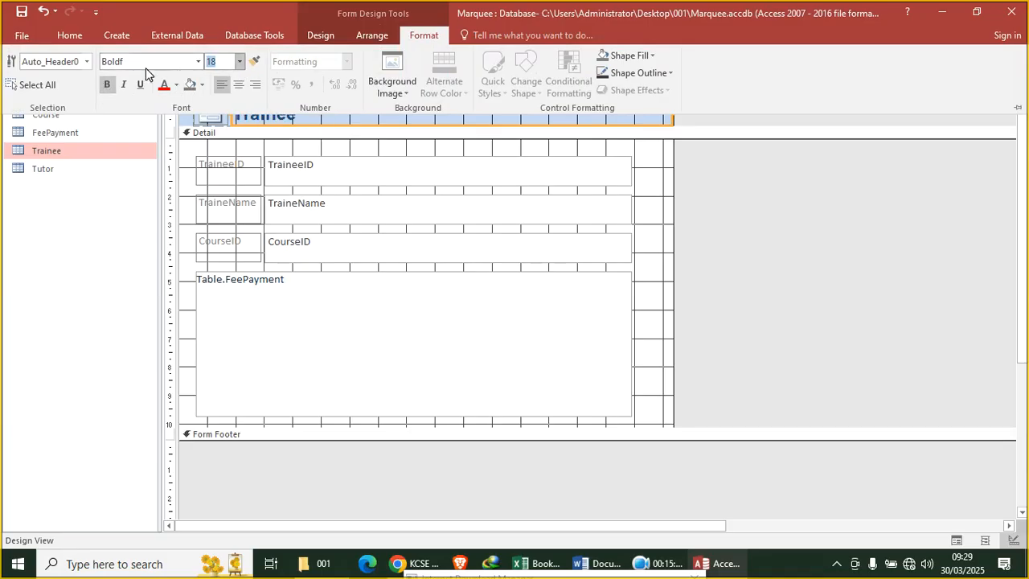
key(ctrl+F1)
click(1021, 58)
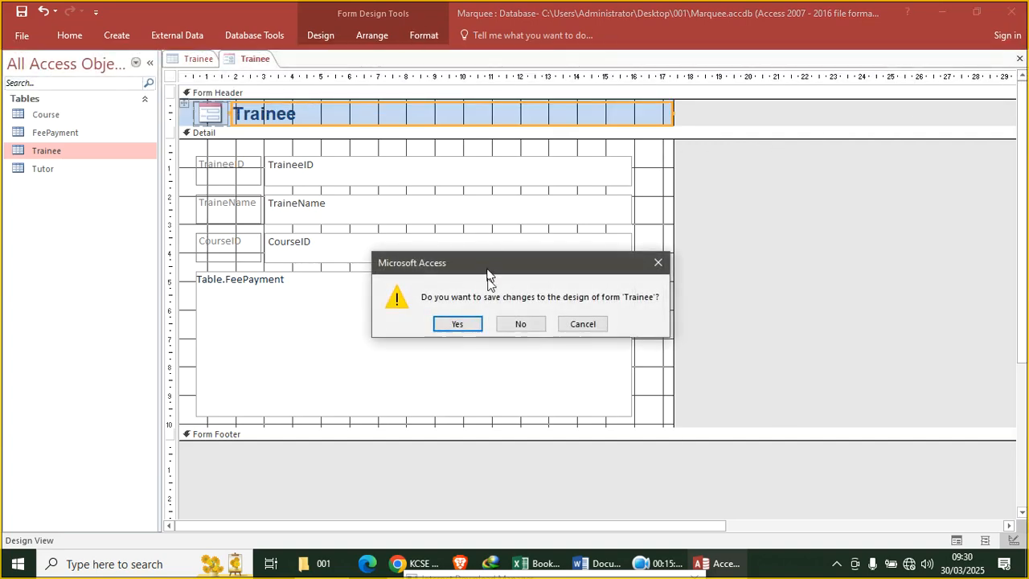
Save the new form under the name TraineeForm
click(444, 324)
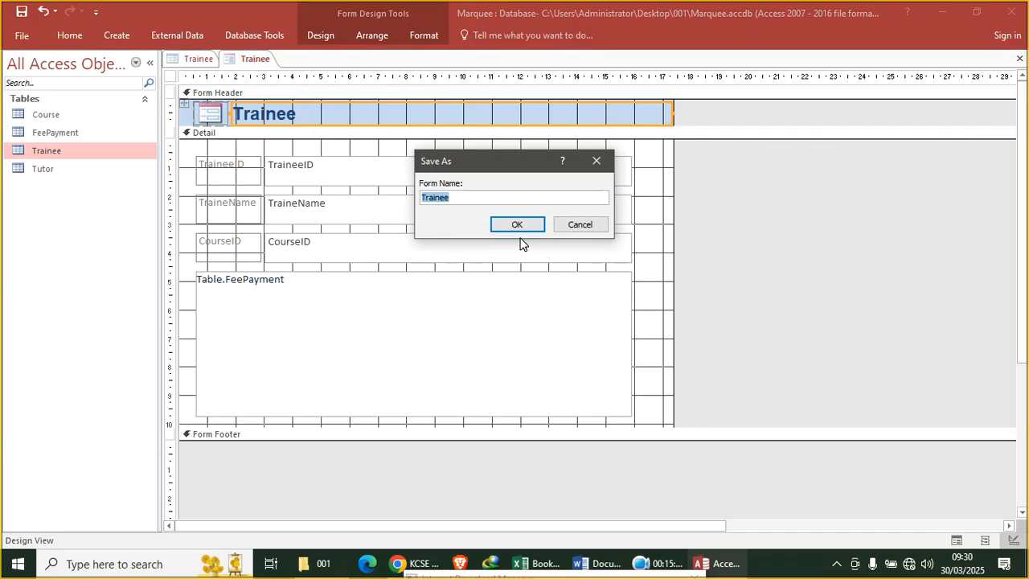
click(466, 198)
key(Return)
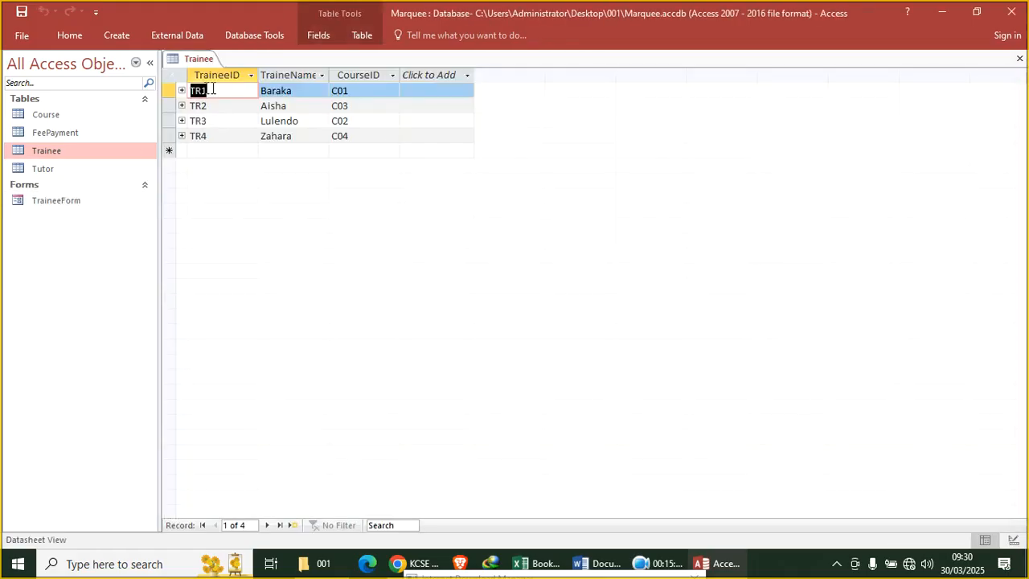
Close the Trainee table's datasheet
right_click(181, 60)
click(208, 81)
click(92, 200)
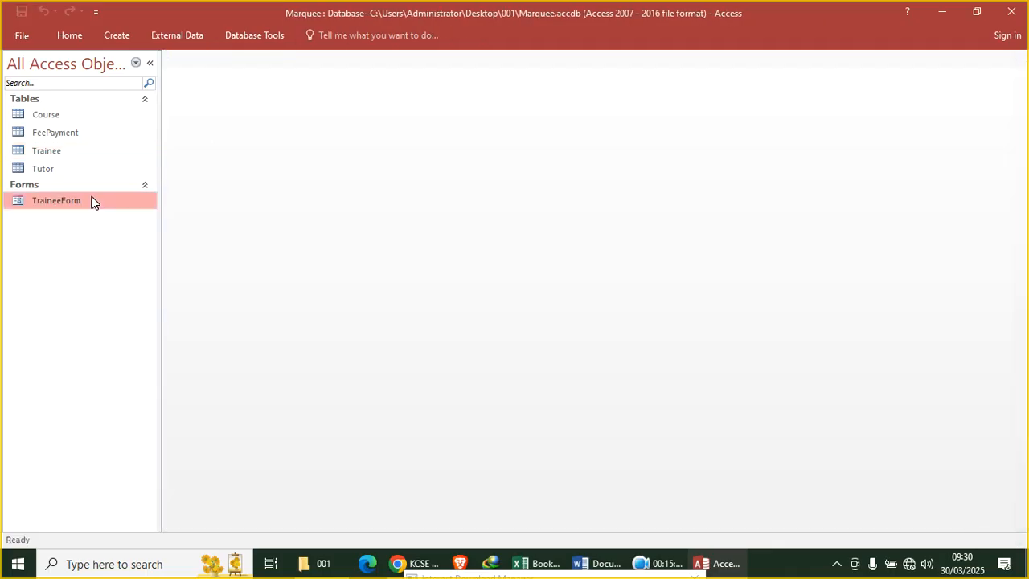
Reopen TraineeForm in Design view
right_click(93, 191)
right_click(75, 201)
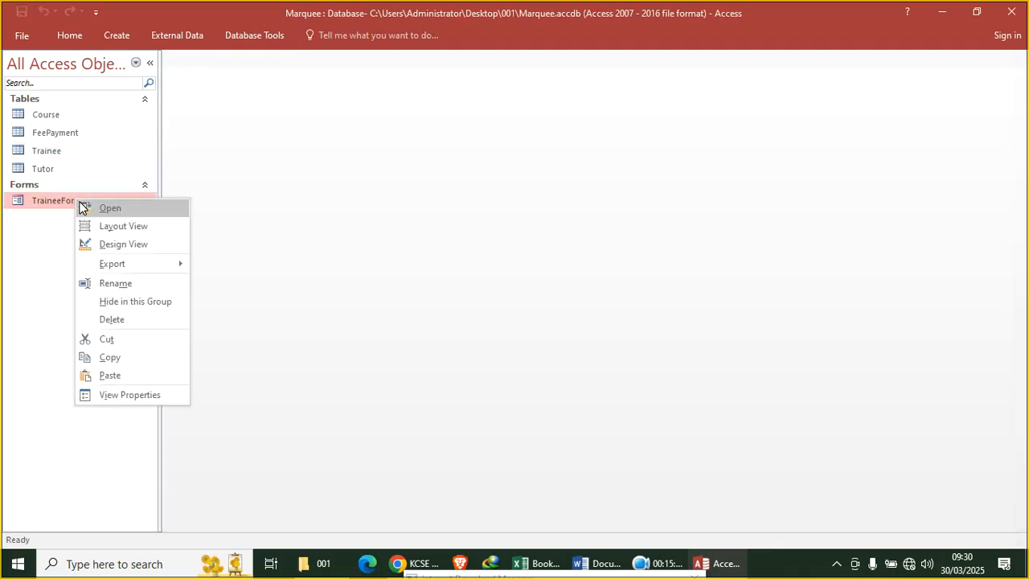
click(121, 243)
Toggle bold on the Trainee heading and set its font to Arial Narrow, size 15
click(294, 118)
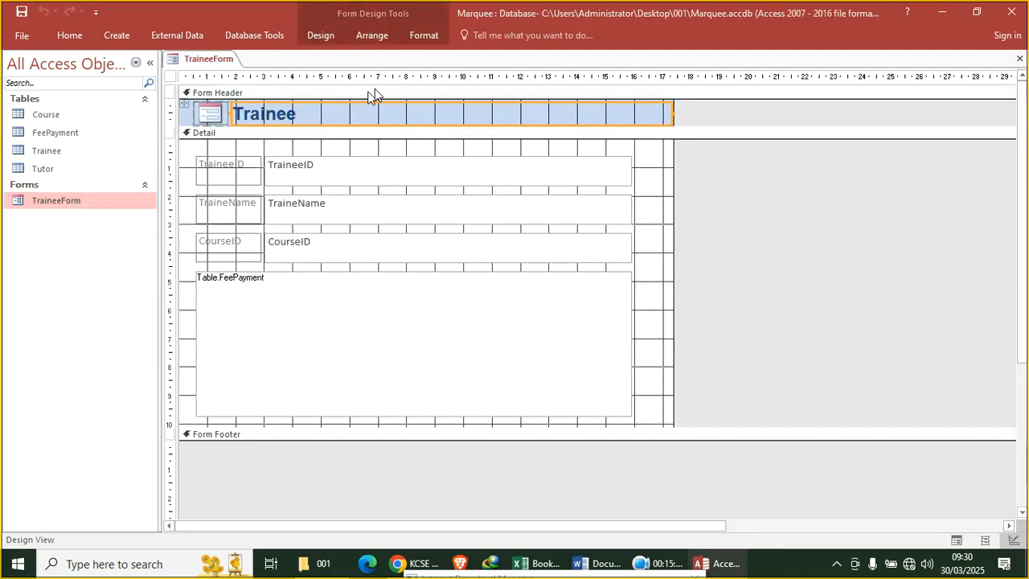
click(424, 35)
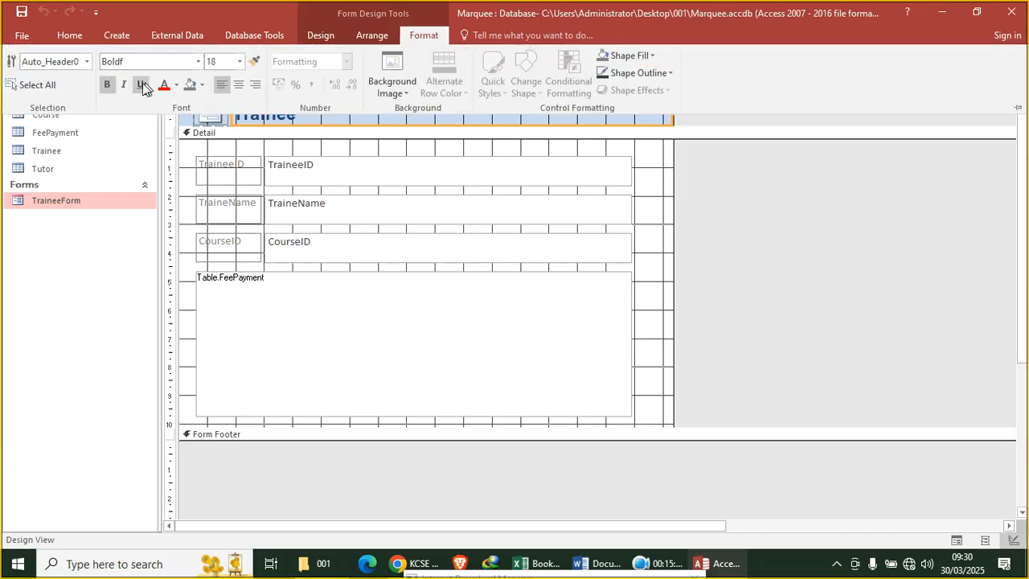
click(107, 87)
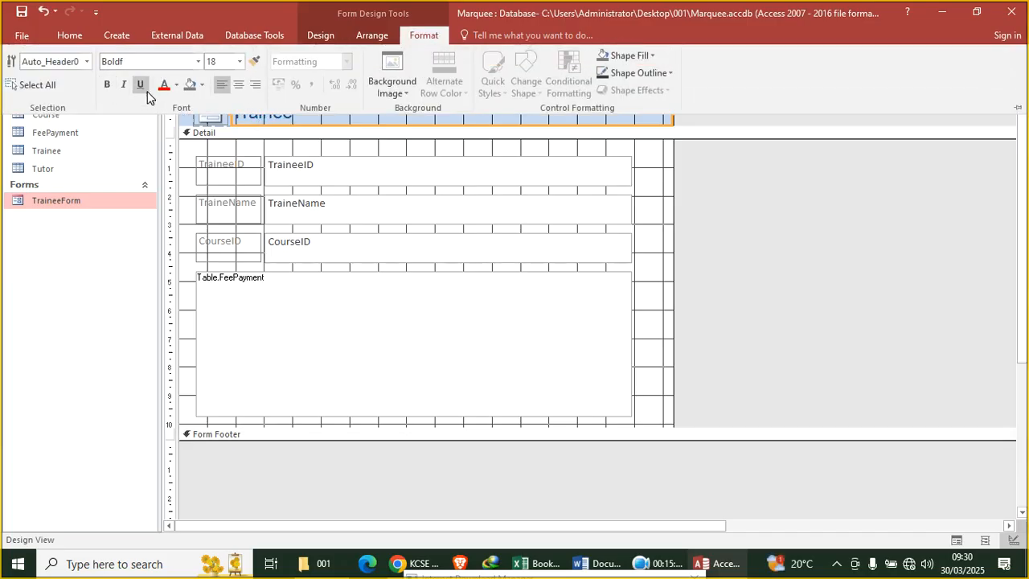
click(197, 62)
click(165, 190)
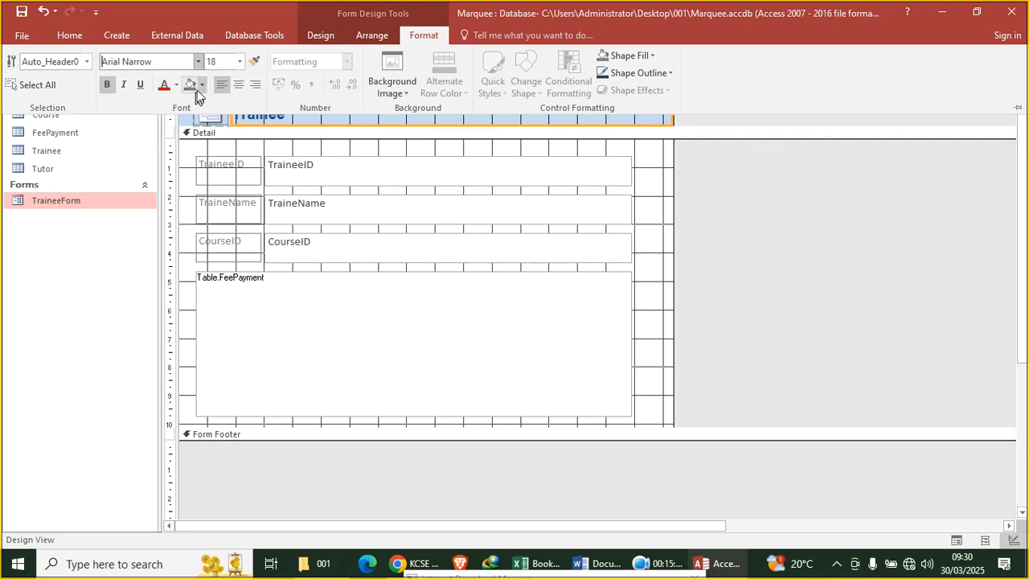
click(224, 62)
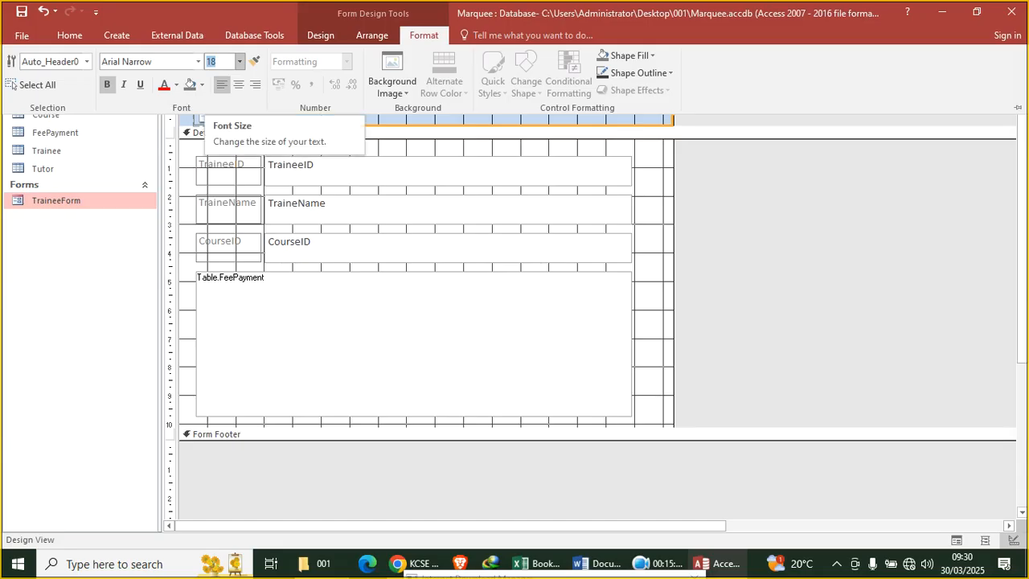
text(15)
key(Return)
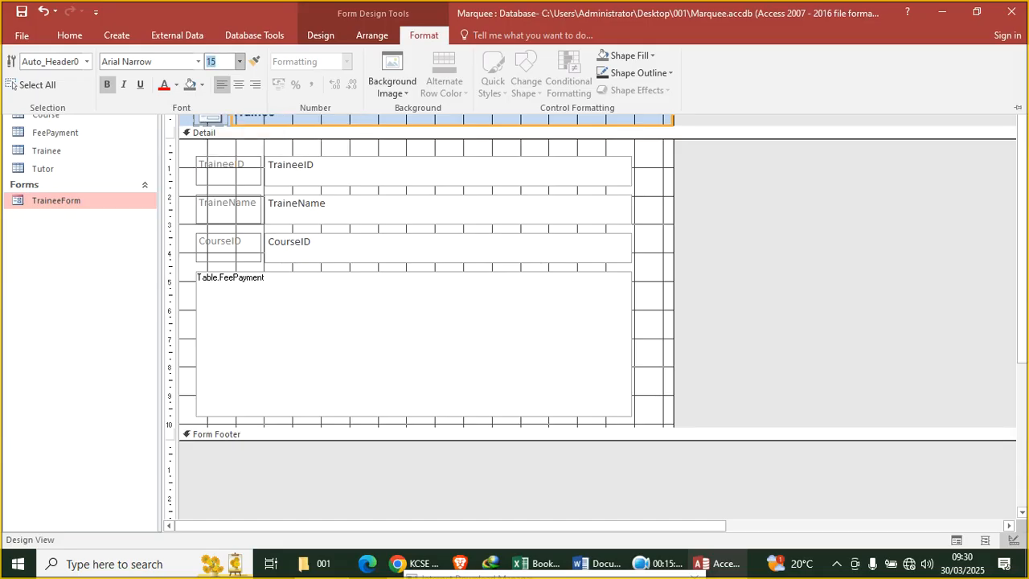
click(302, 305)
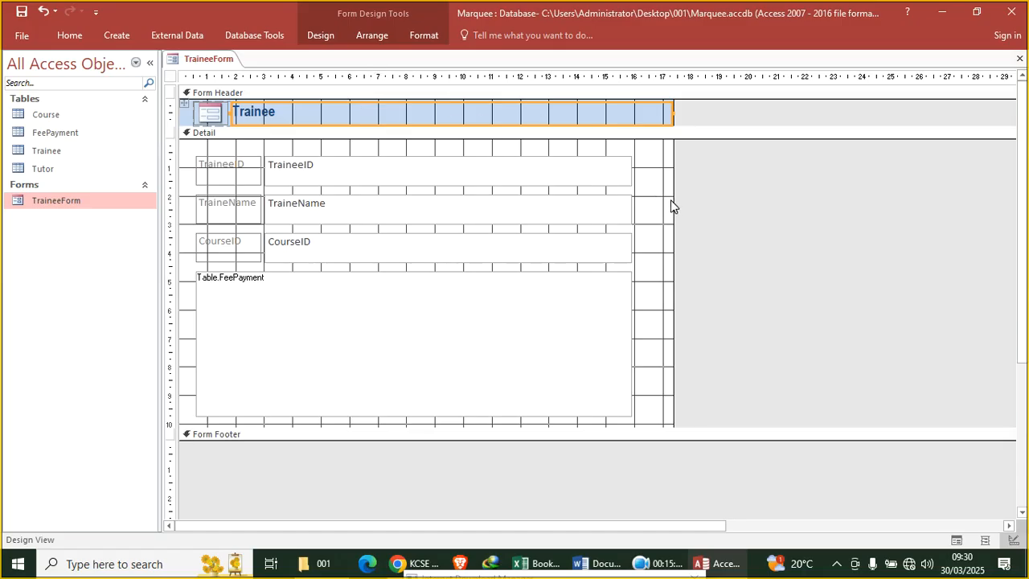
Widen the form and add a text-captioned Add Record button beside the fields
drag(673, 202, 734, 225)
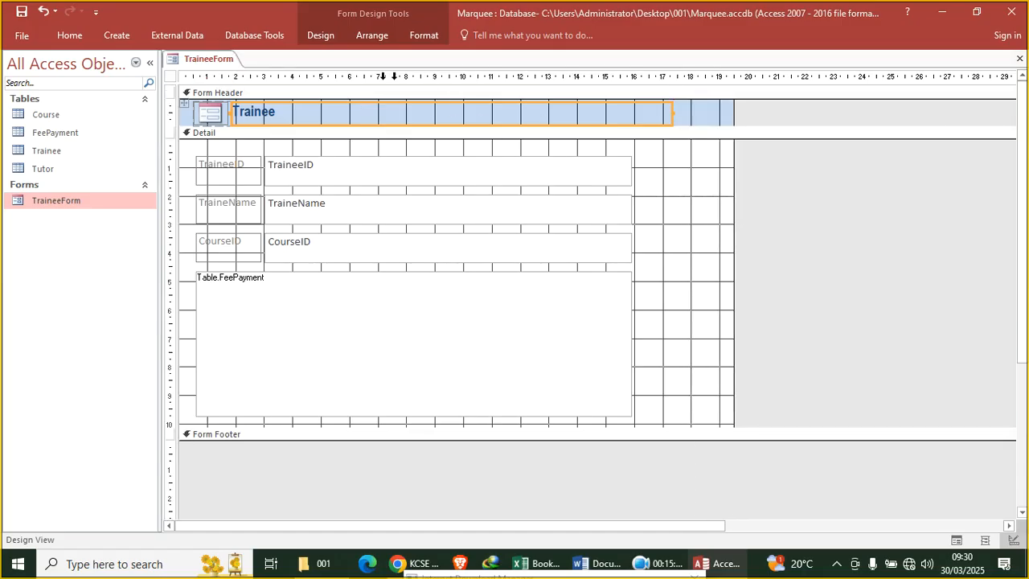
click(320, 37)
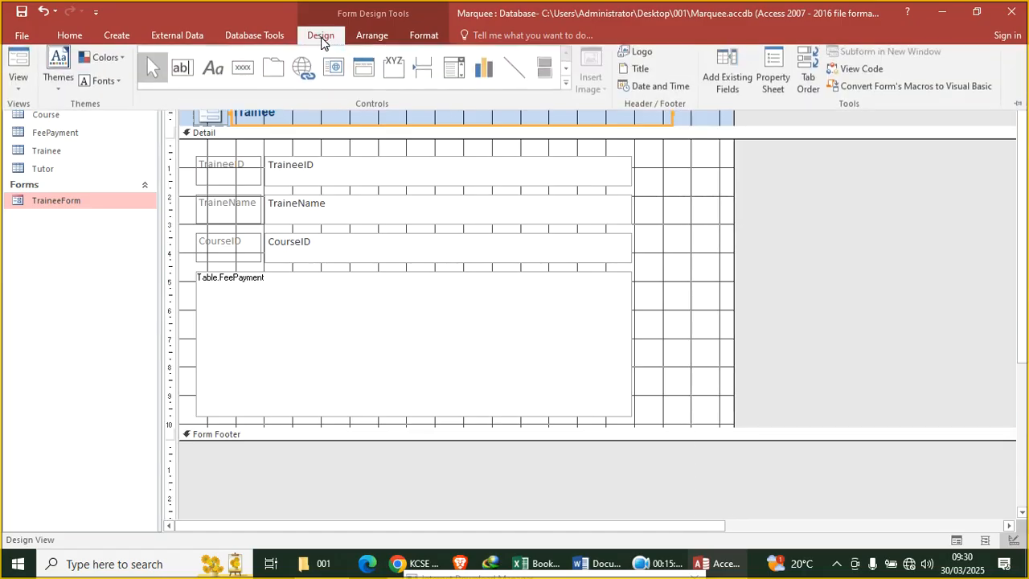
click(244, 73)
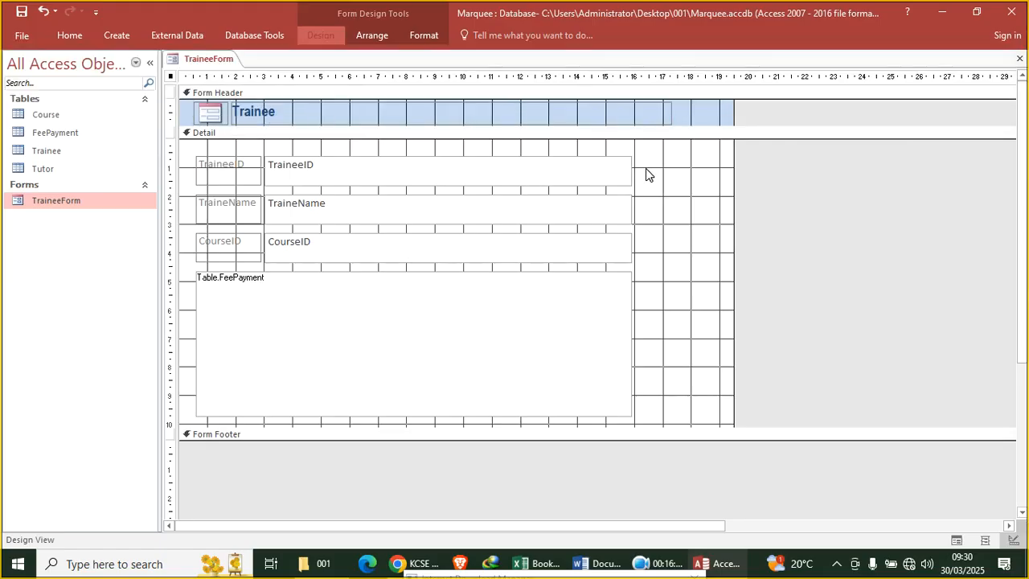
drag(648, 165, 709, 187)
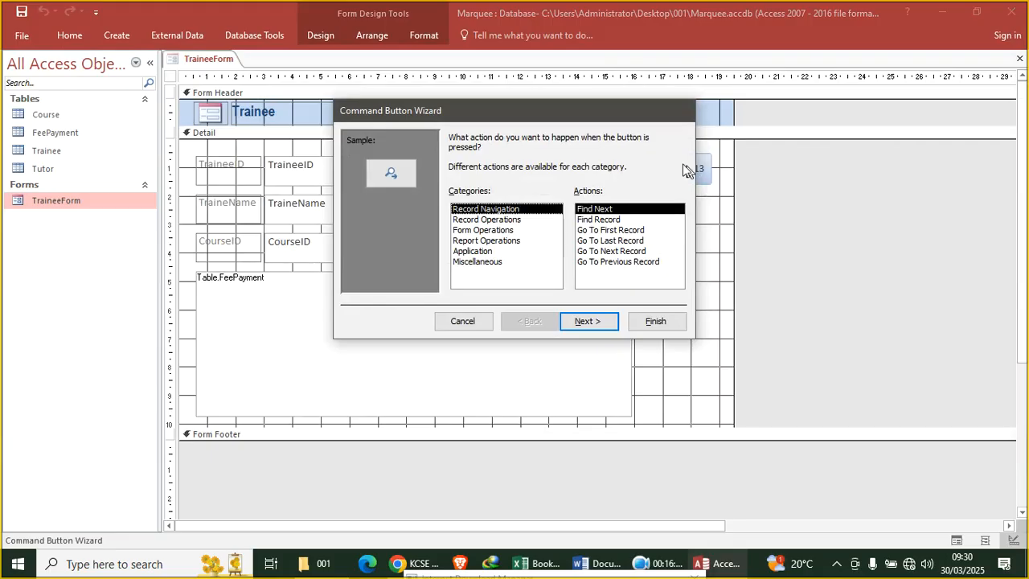
click(484, 220)
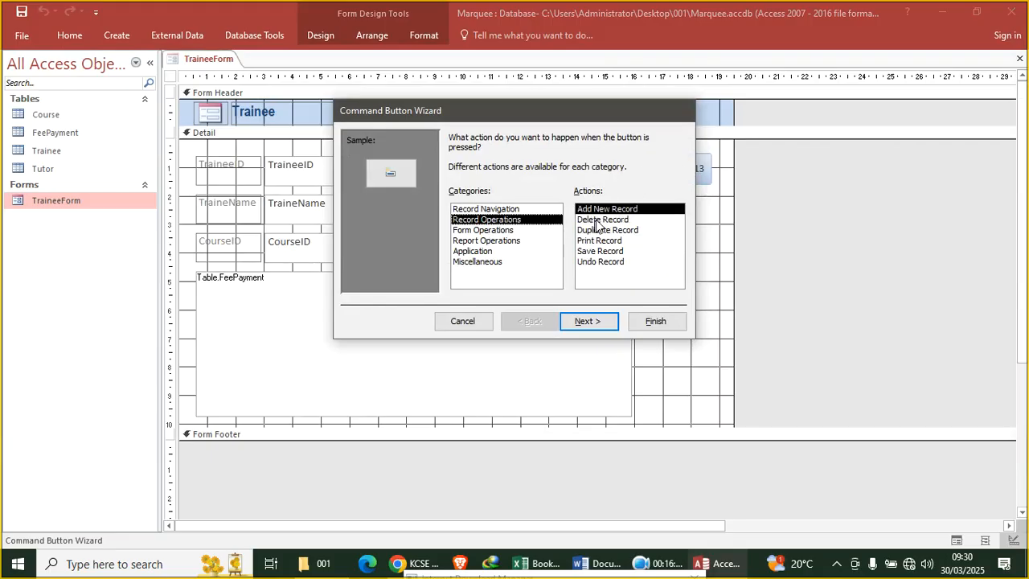
click(589, 321)
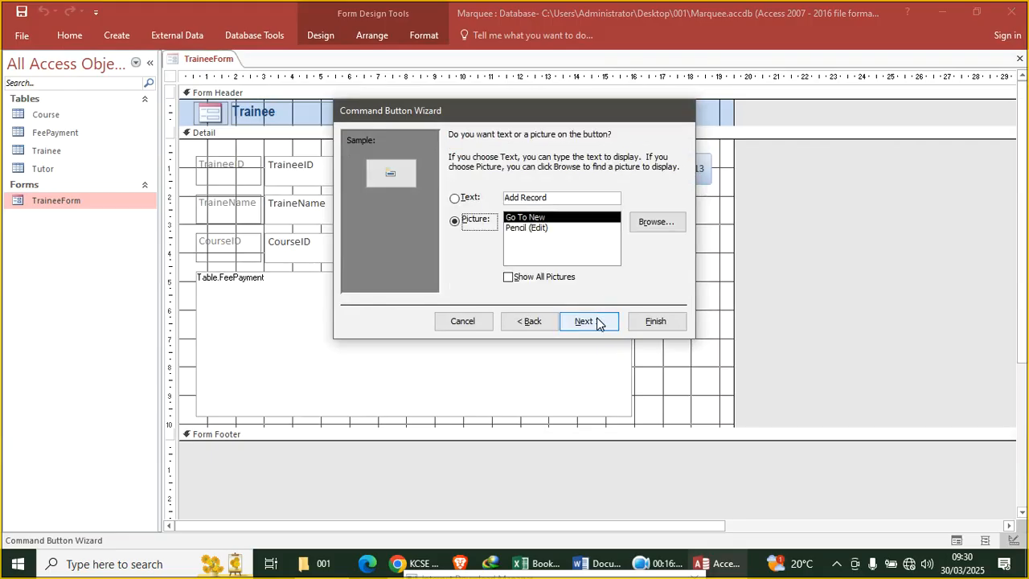
click(457, 198)
click(648, 321)
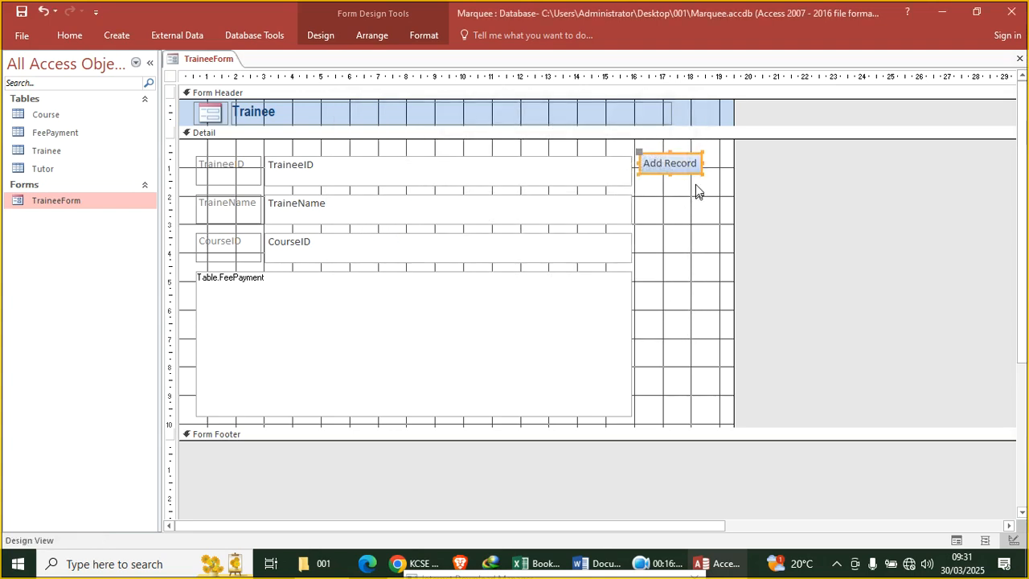
Add a text-captioned Delete Record button below the Add Record button
click(321, 35)
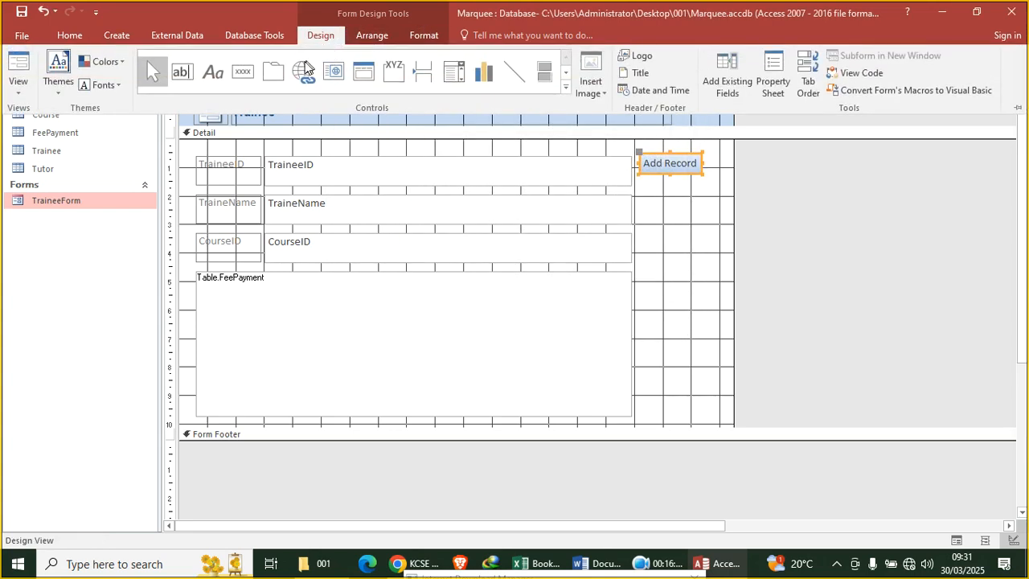
click(264, 71)
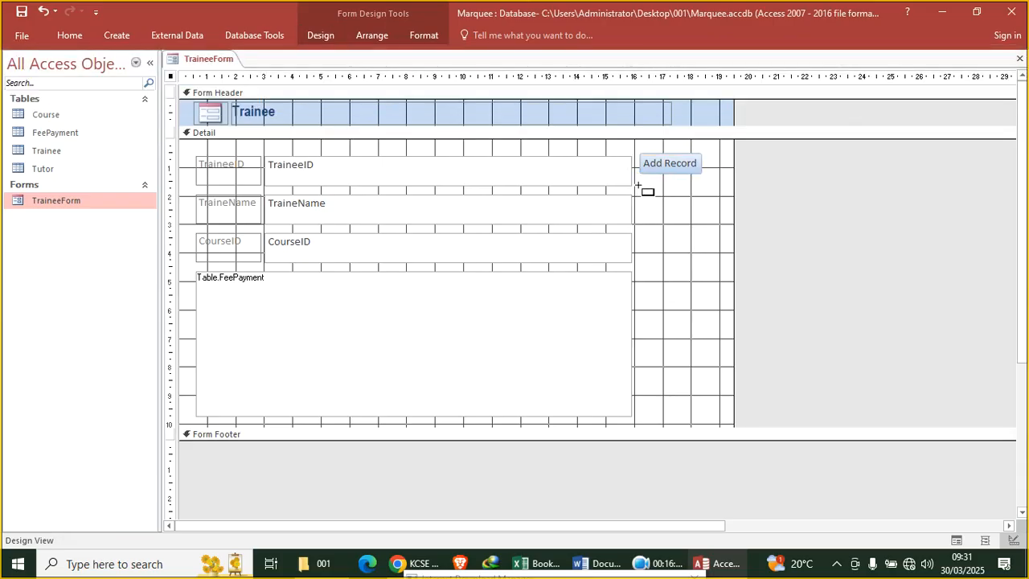
mouse_move(641, 184)
mouse_down()
mouse_move(714, 225)
mouse_move(713, 206)
mouse_up()
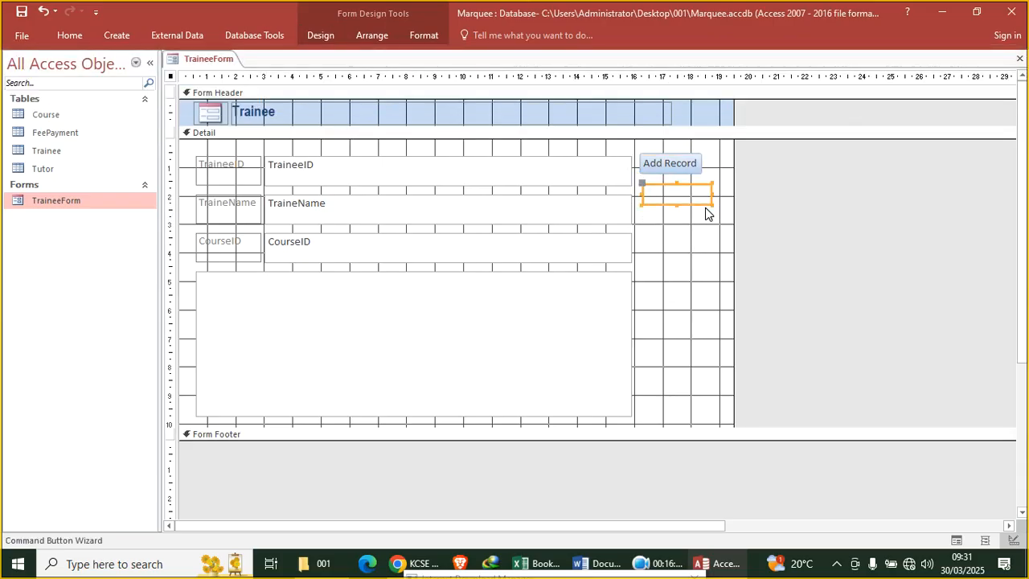
click(498, 220)
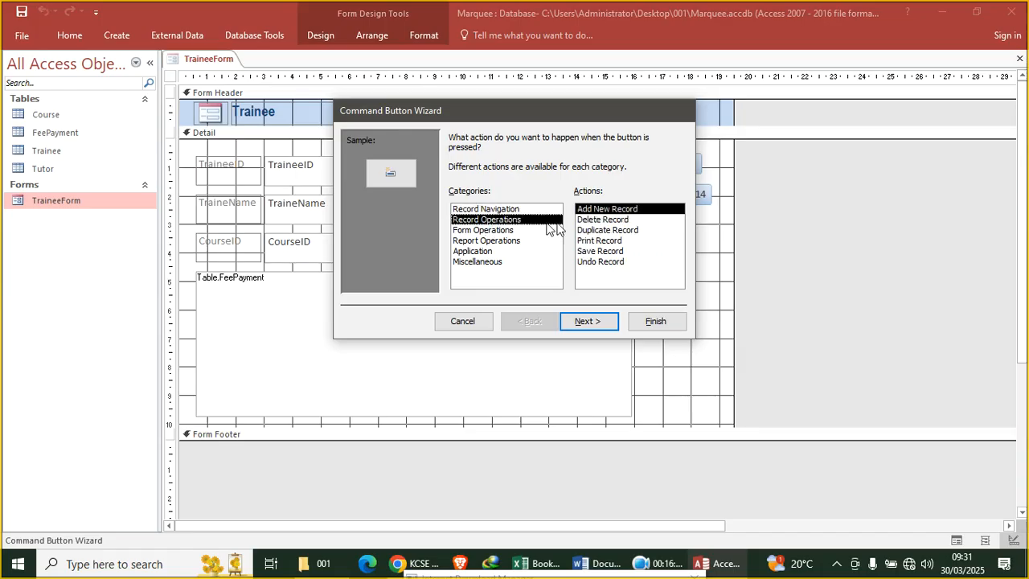
click(604, 219)
click(598, 321)
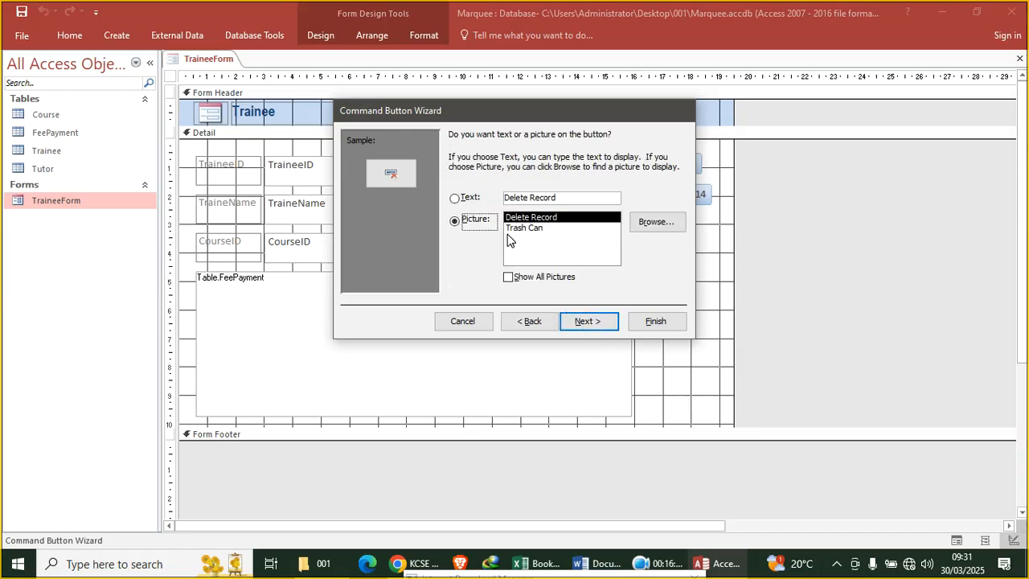
click(469, 200)
click(588, 321)
click(662, 324)
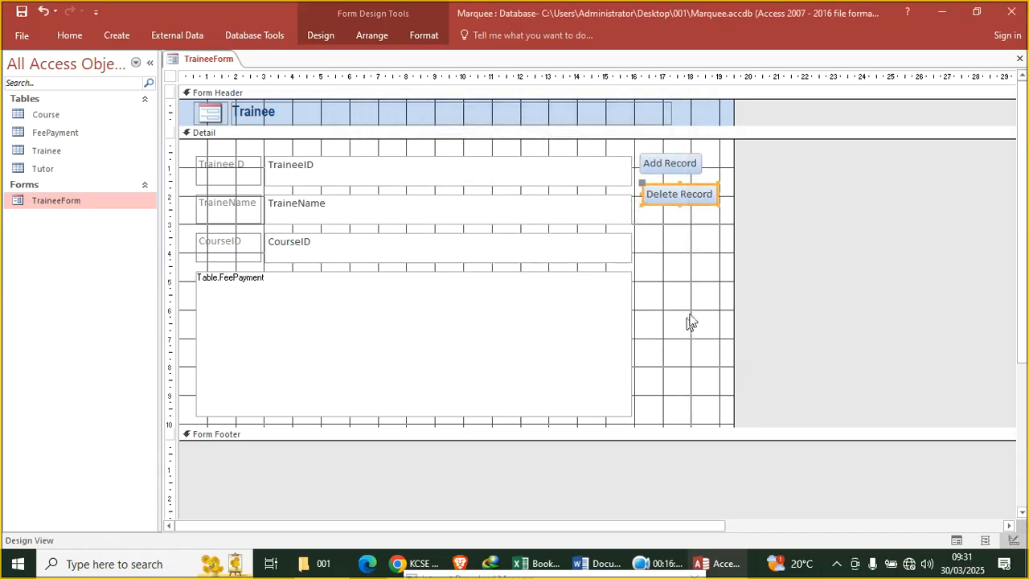
click(696, 267)
Make the TraineeID, TraineeName and CourseID labels and text boxes bold red text
drag(201, 146, 401, 267)
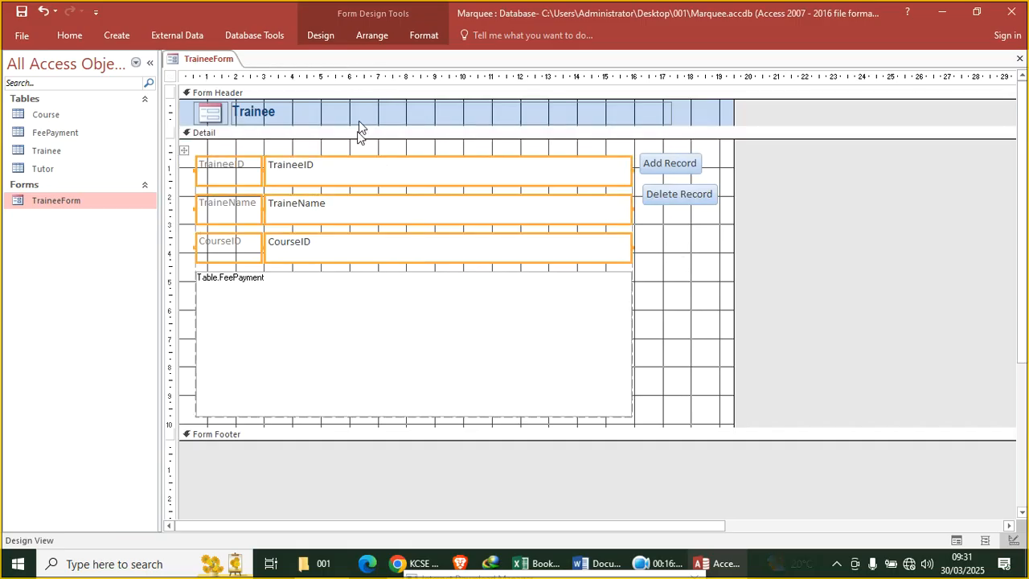
click(424, 35)
click(164, 85)
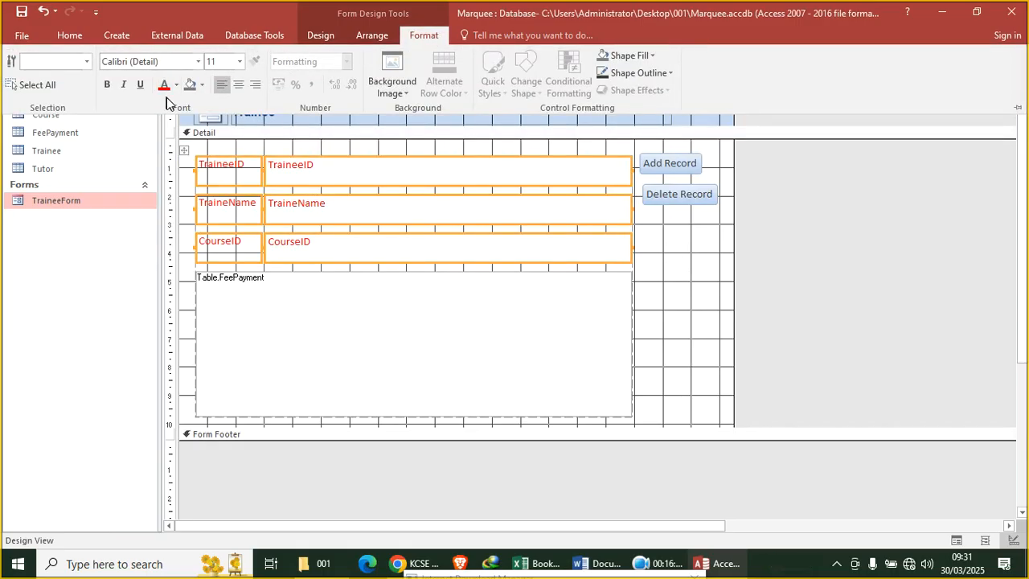
click(107, 85)
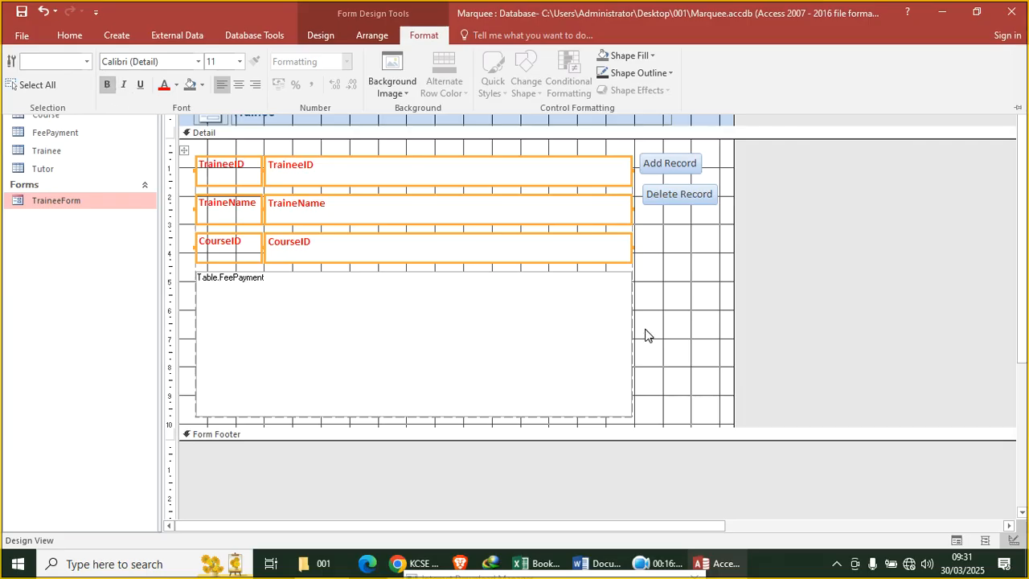
key(ctrl+F1)
click(528, 326)
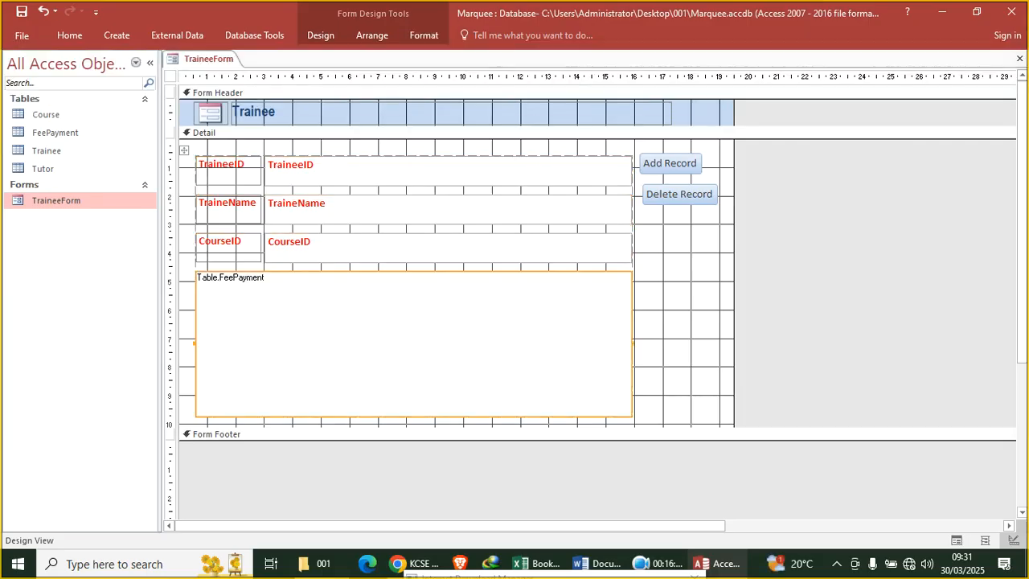
Clear the FeePayment subform's Link Child Fields and Link Master Fields values in the Property Sheet
double_click(172, 76)
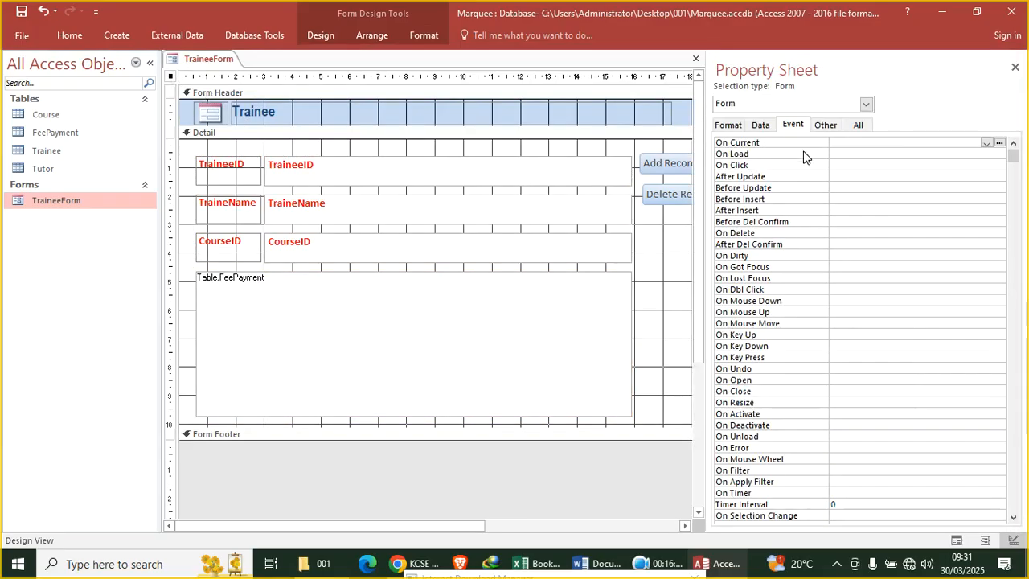
click(759, 125)
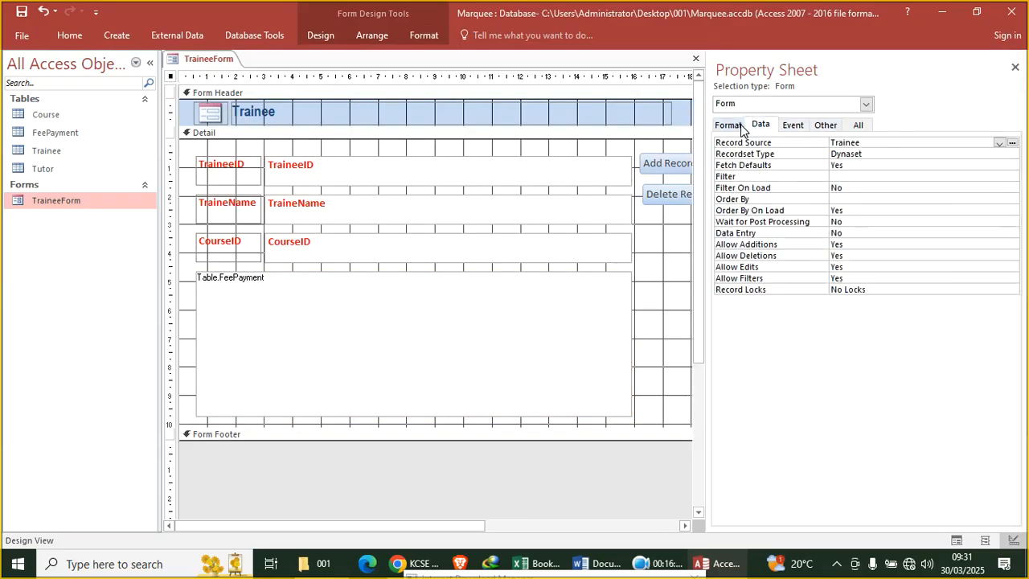
click(397, 304)
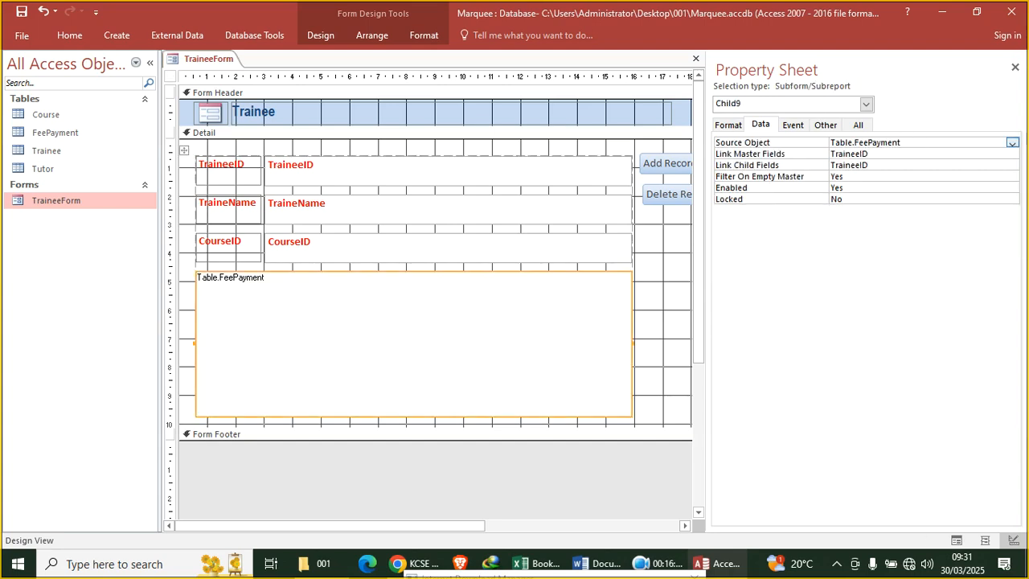
click(755, 165)
key(Delete)
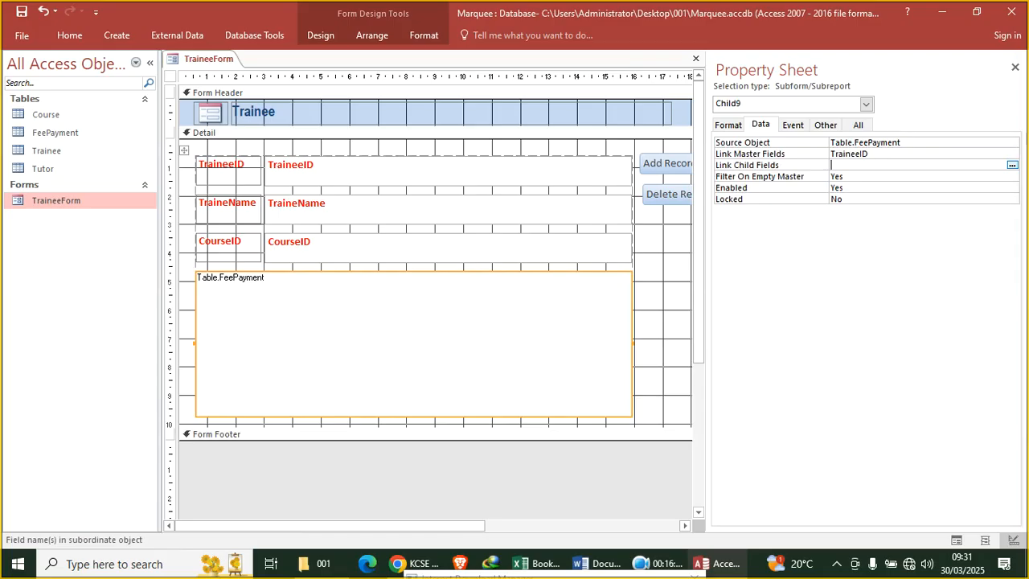
key(Up)
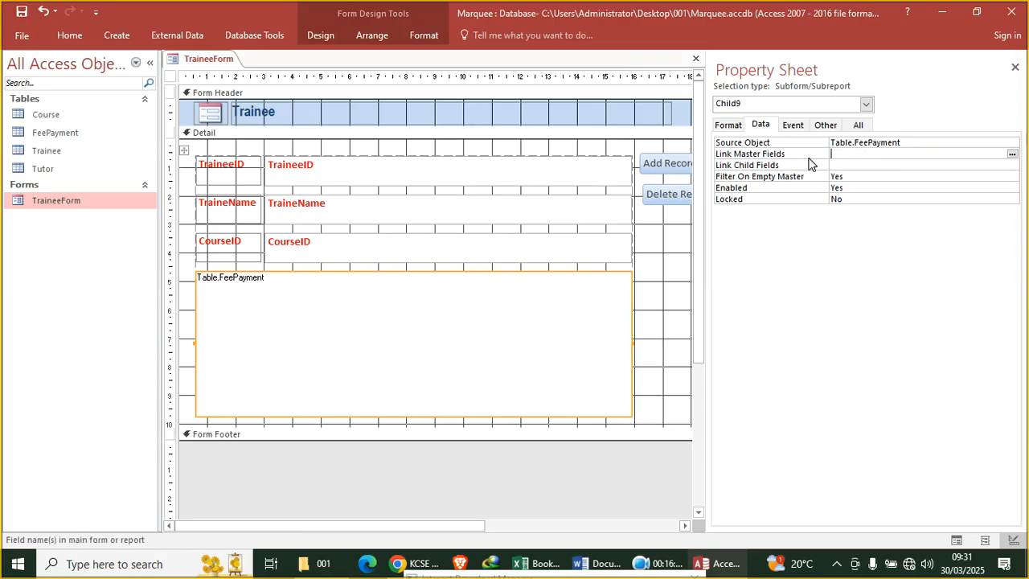
click(66, 36)
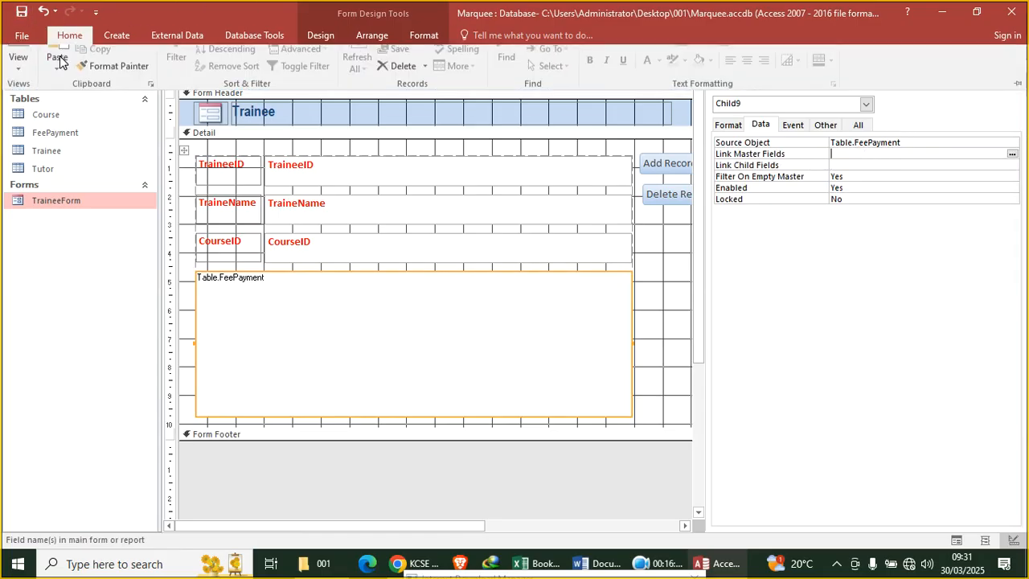
Check TraineeForm in Form view, close it, and bring up the exam question PDF
click(16, 62)
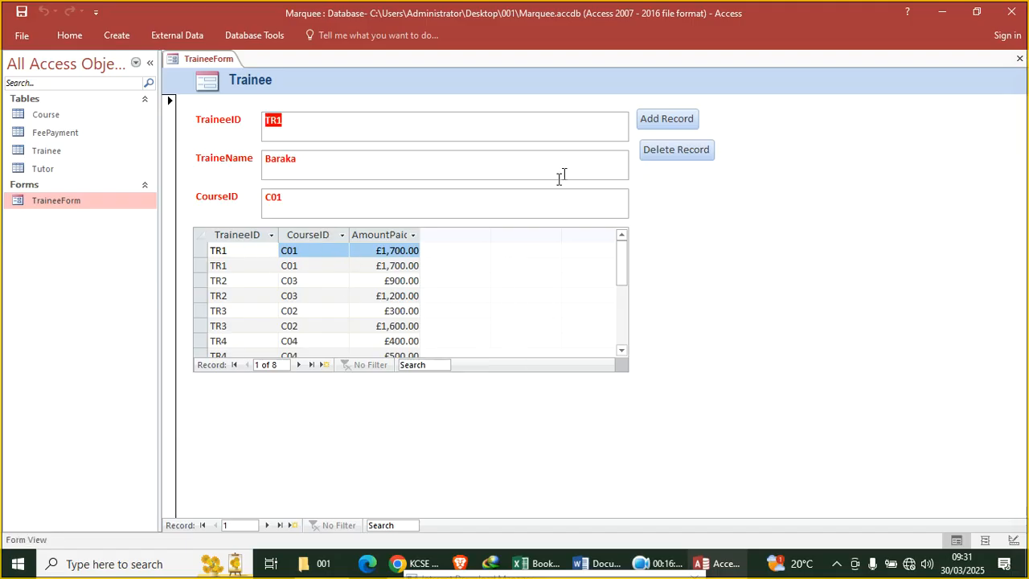
click(1019, 58)
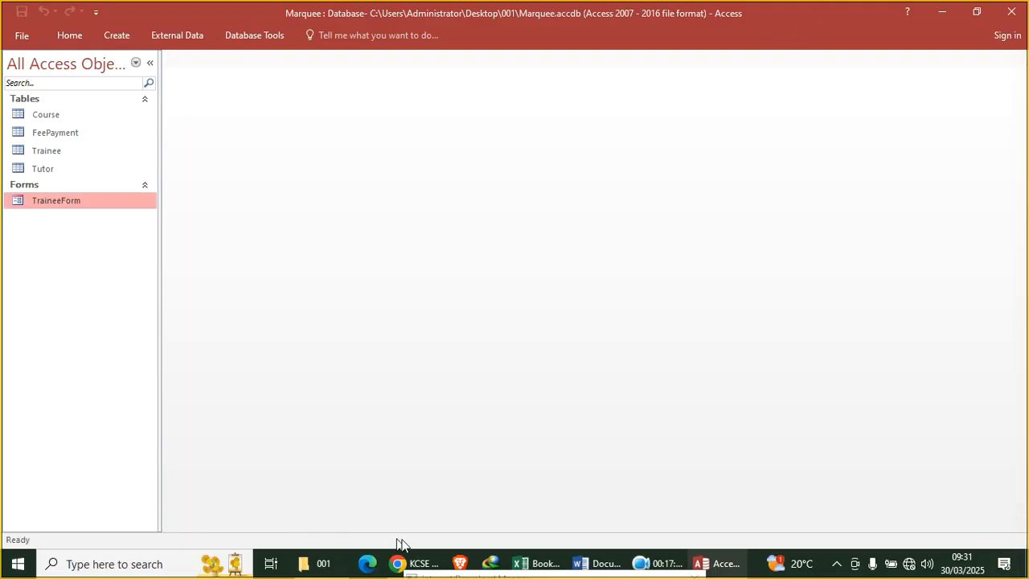
click(416, 566)
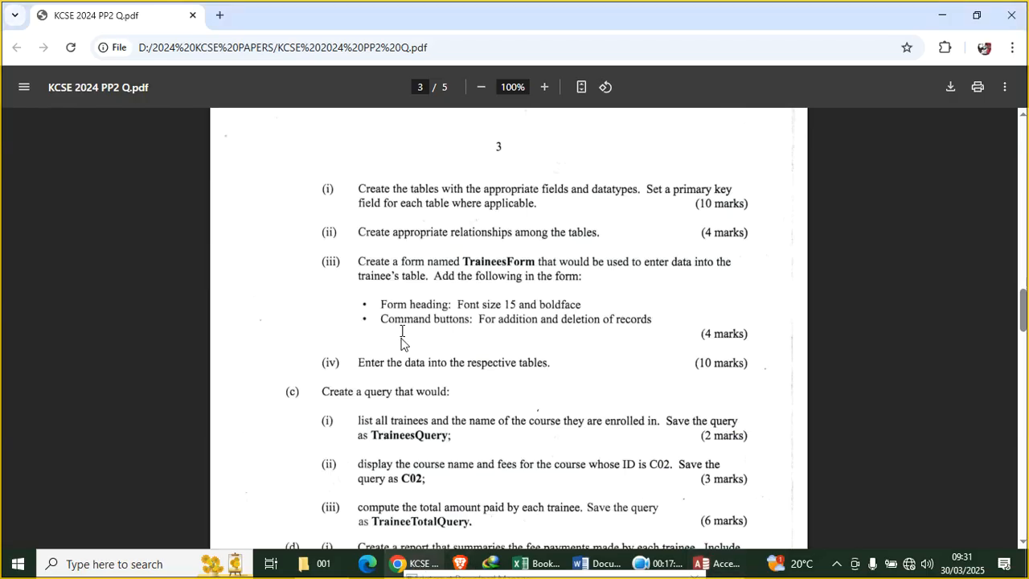
Scroll to the query tasks in the exam PDF and highlight the name TraineesQuery
scroll(400, 354, down, 1)
scroll(539, 327, down, 1)
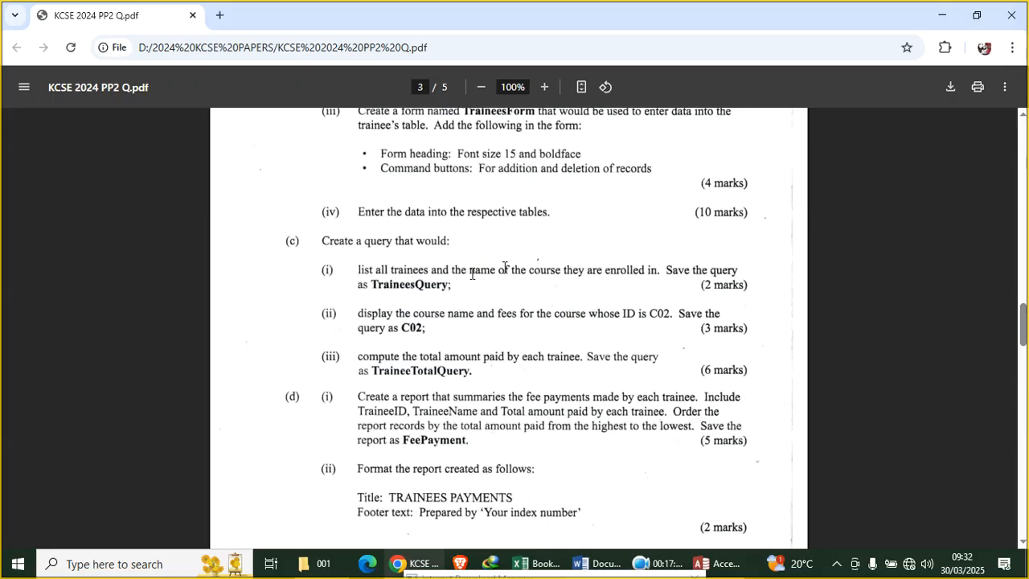
scroll(354, 202, down, 1)
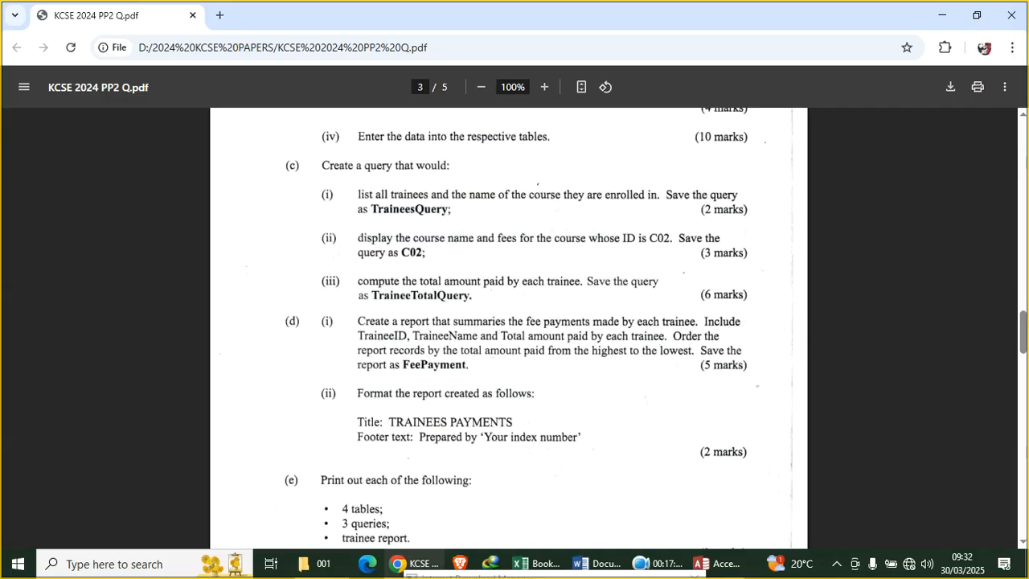
drag(451, 210, 380, 210)
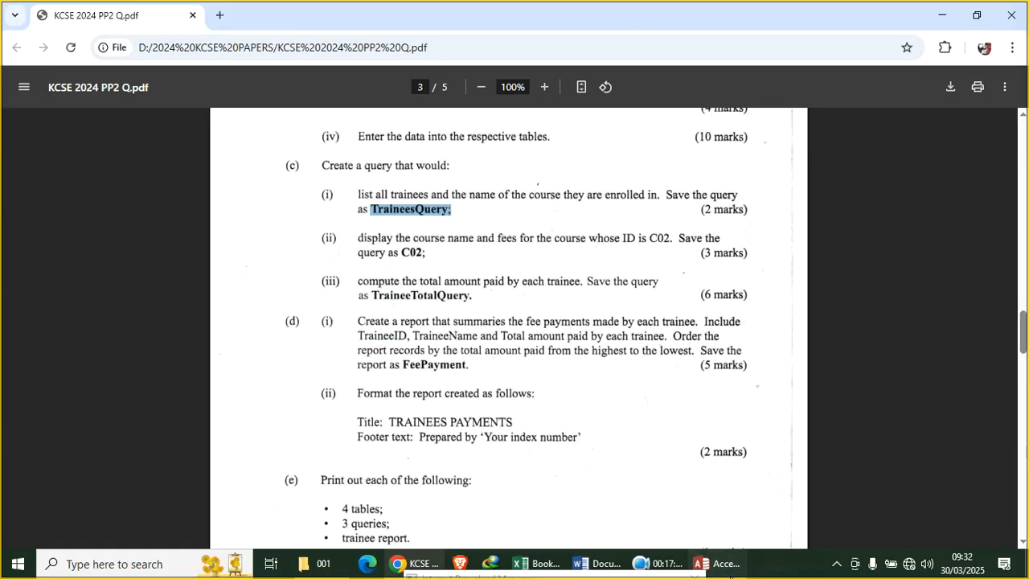
click(714, 564)
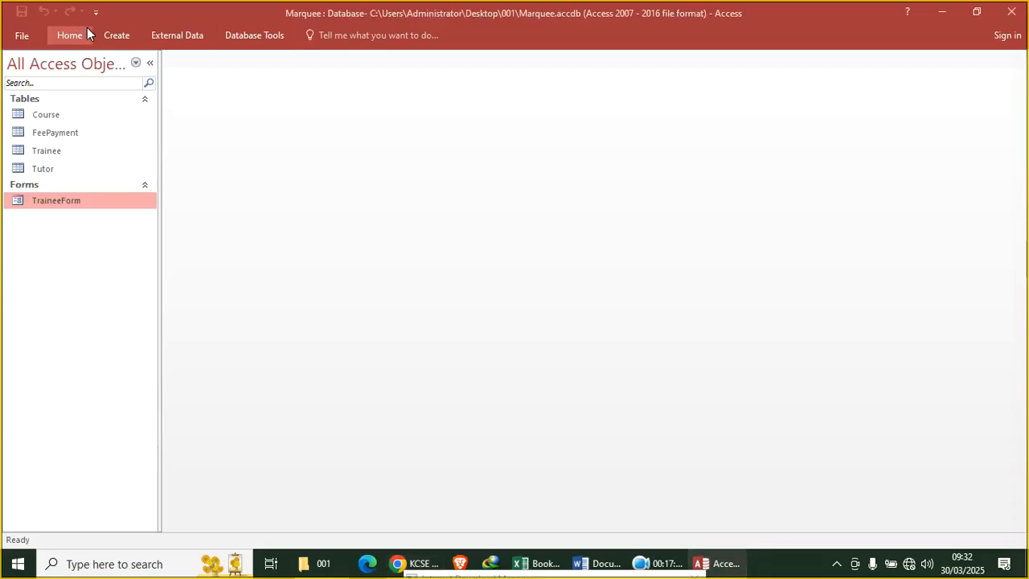
Start a new query in Design view with the Trainee and Course tables added
click(116, 35)
click(222, 97)
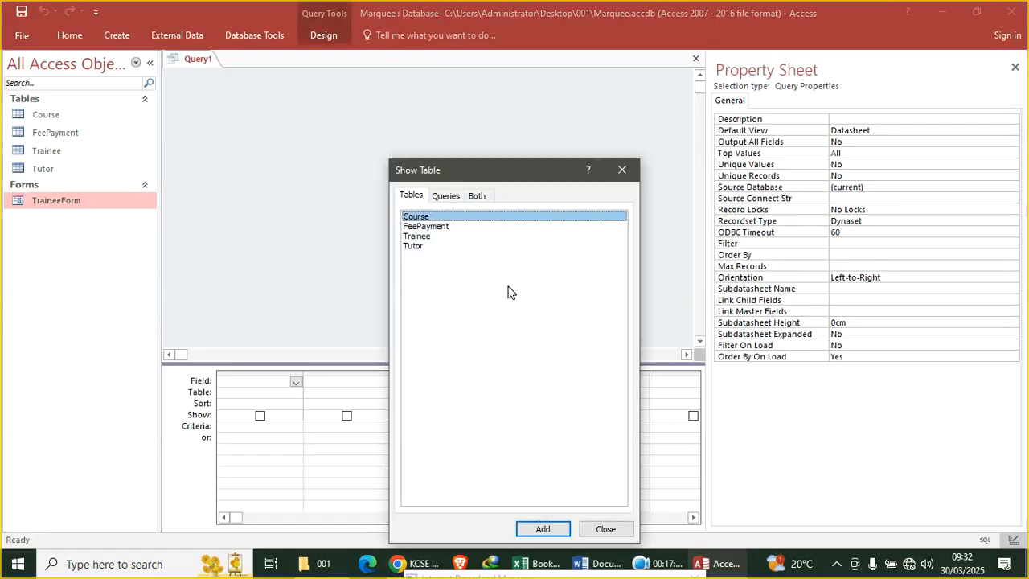
double_click(428, 238)
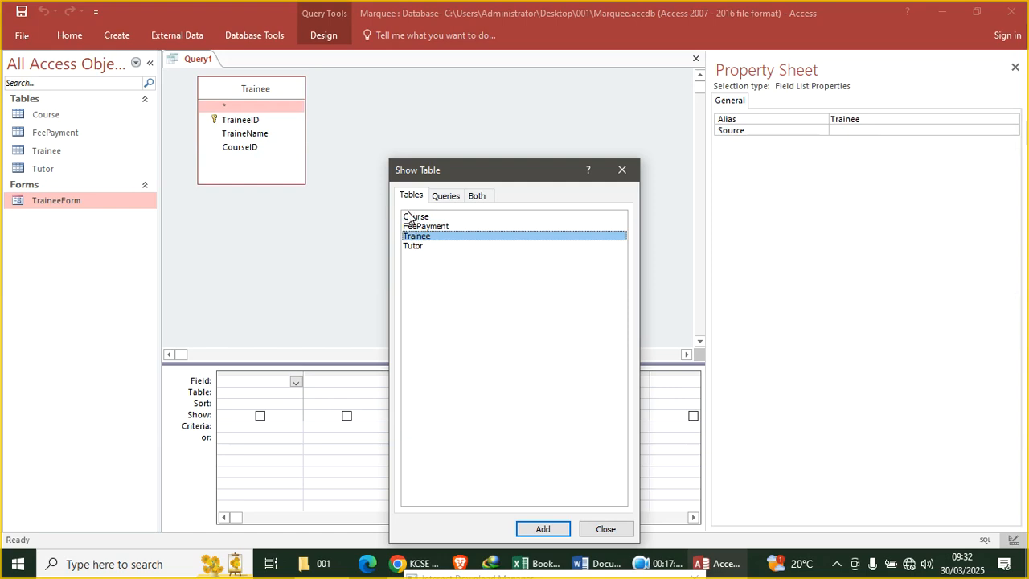
double_click(416, 217)
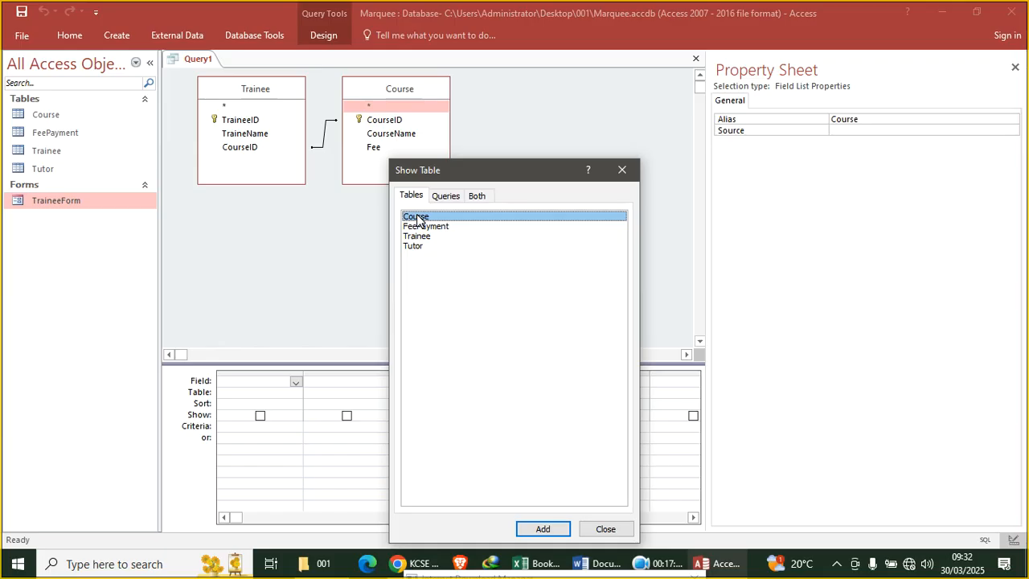
click(622, 170)
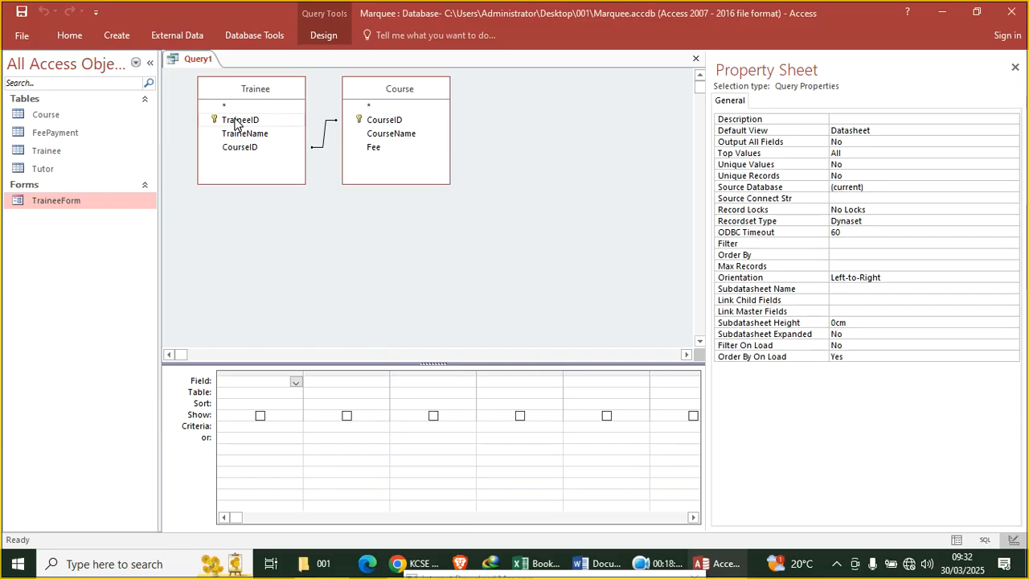
Add TraineeID, TraineeName and CourseName to the query design grid
double_click(235, 123)
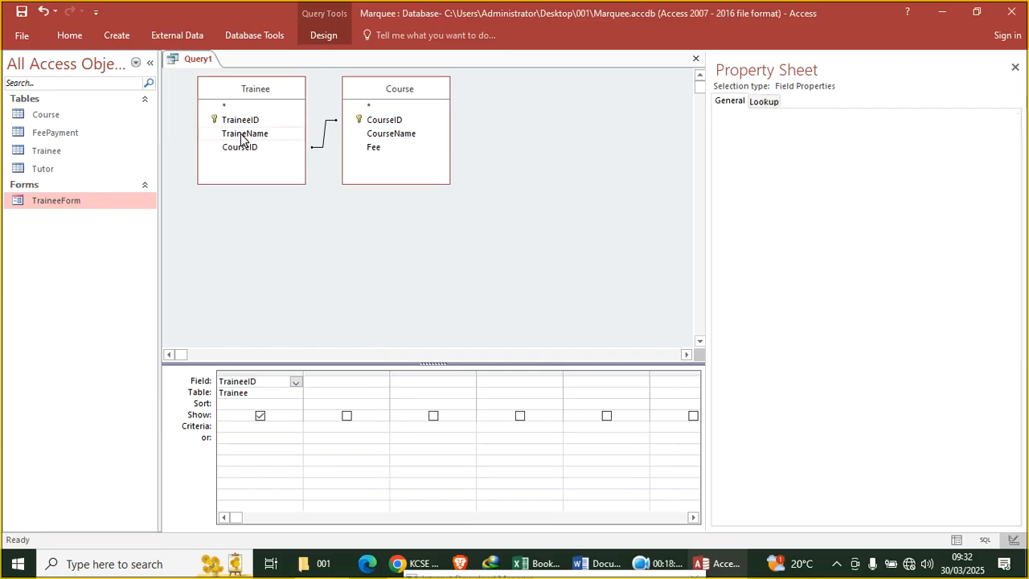
double_click(241, 135)
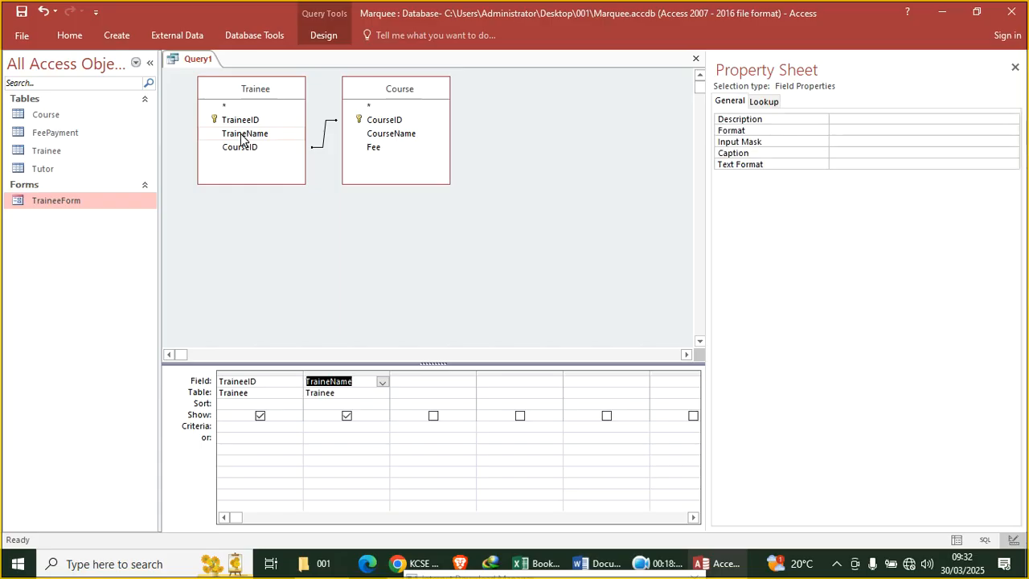
double_click(379, 135)
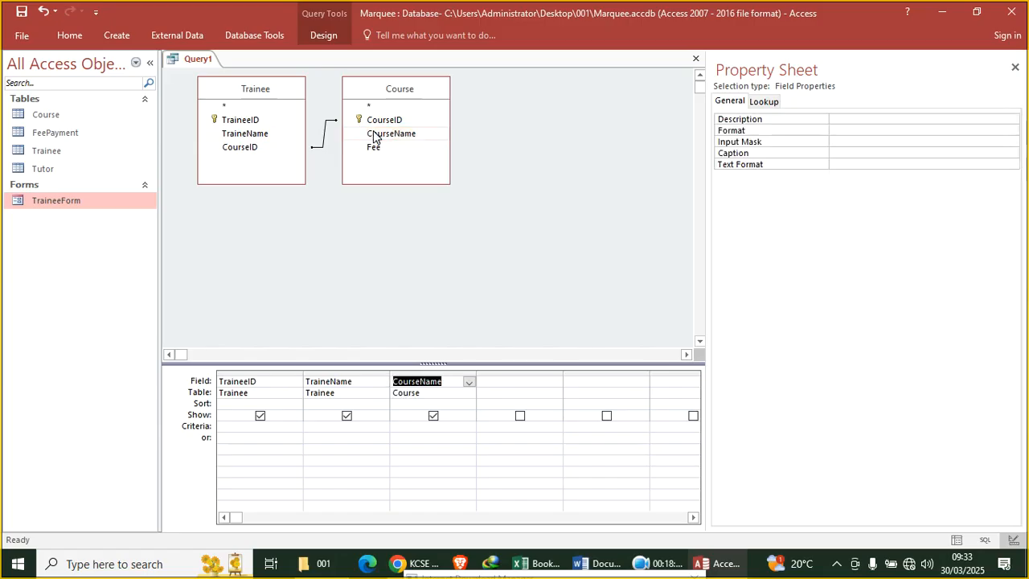
Run the query to view its results, then return it to Design view
click(65, 34)
click(17, 74)
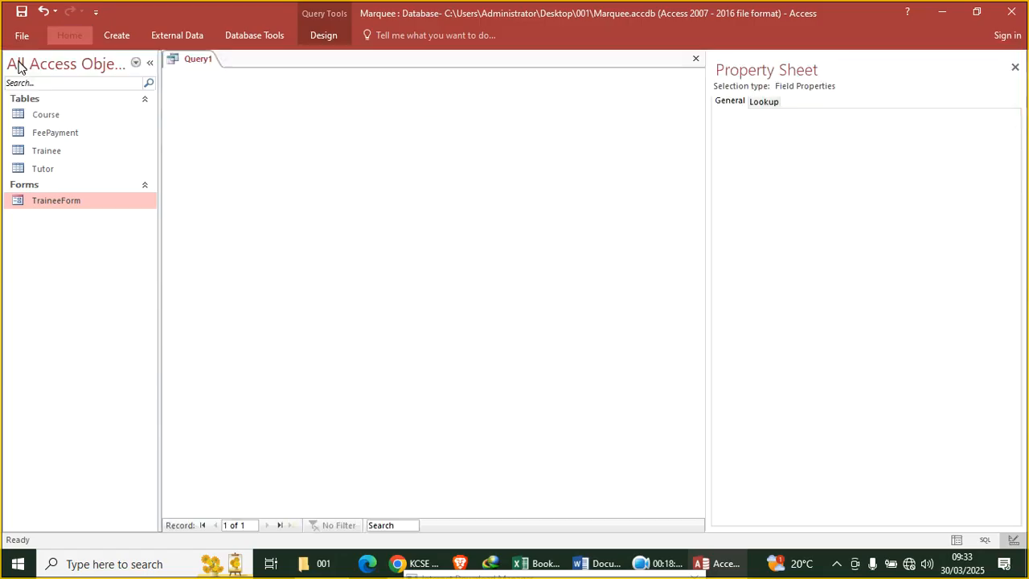
right_click(190, 61)
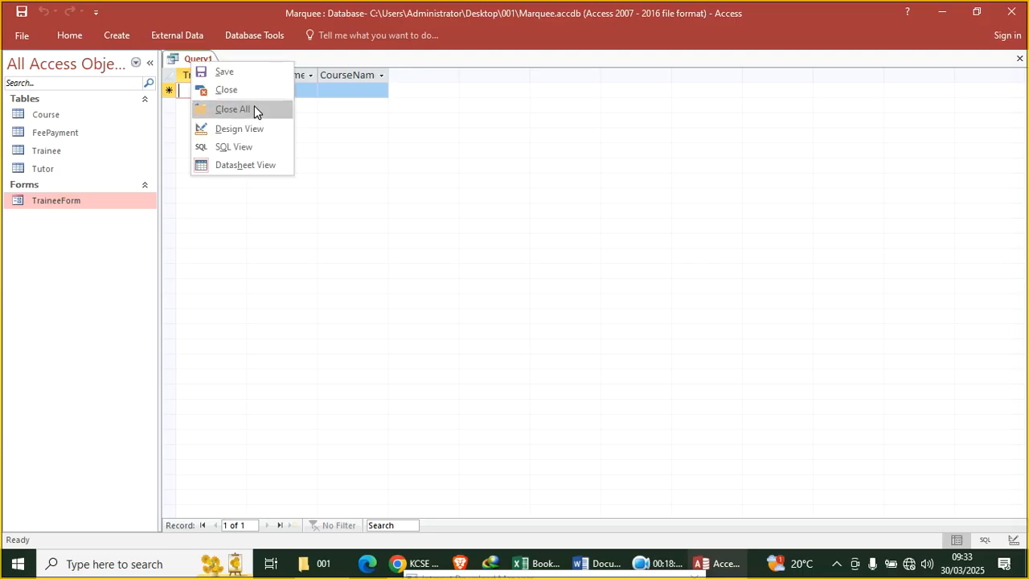
click(257, 129)
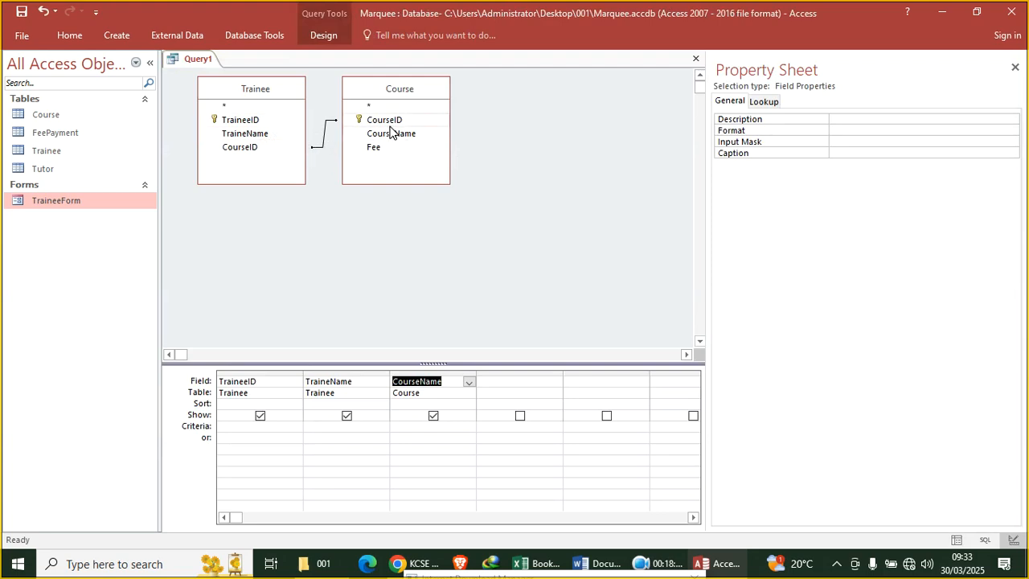
Try a join including all Course records, run the query, and return to Design view
click(325, 145)
double_click(325, 141)
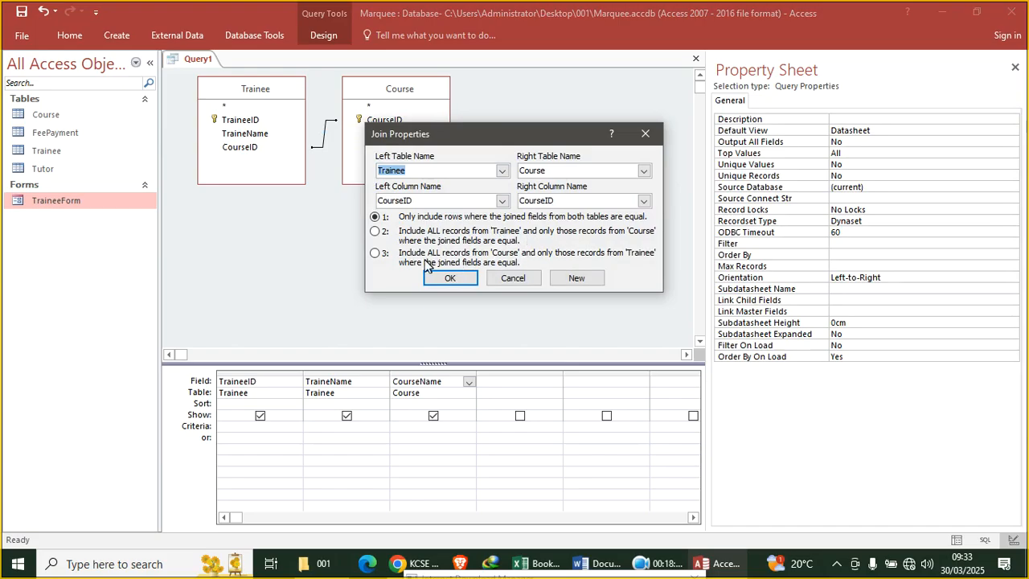
click(375, 254)
click(451, 278)
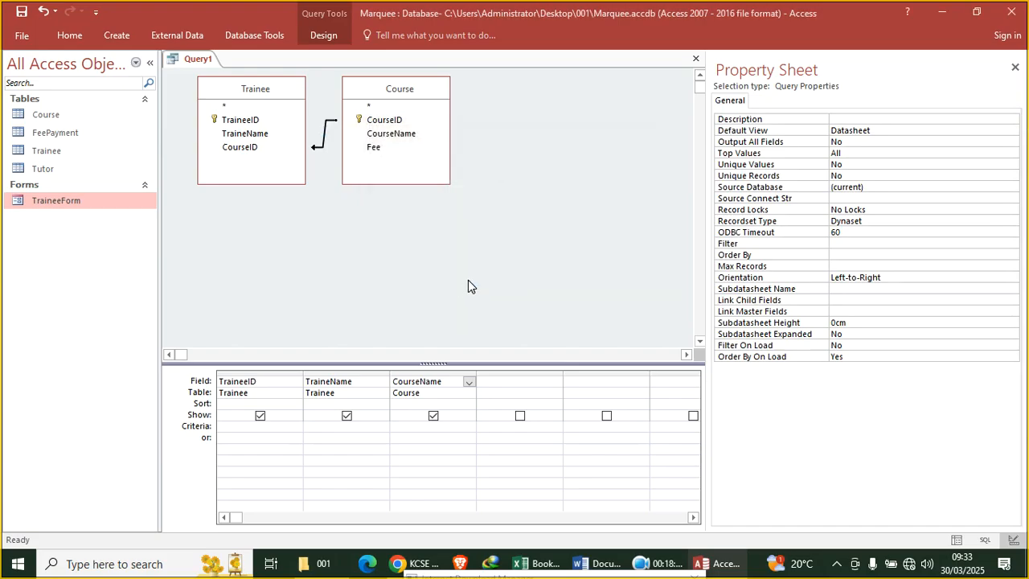
click(71, 36)
click(18, 67)
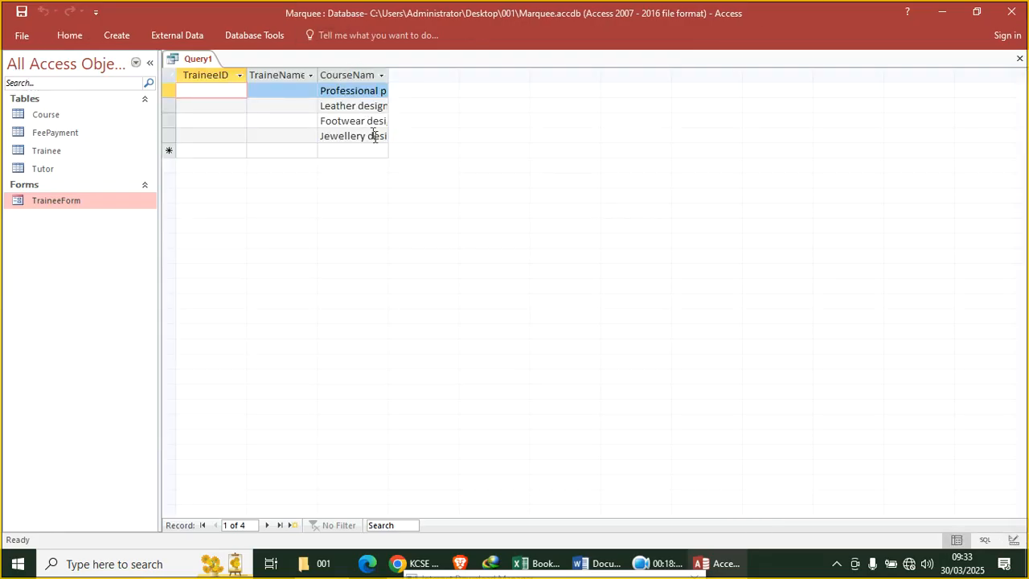
right_click(201, 64)
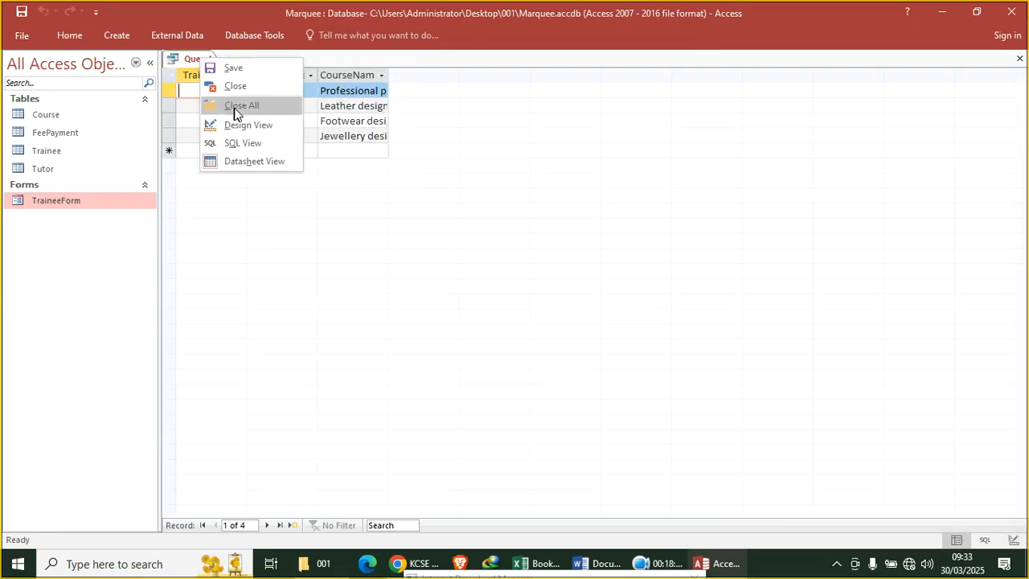
click(271, 129)
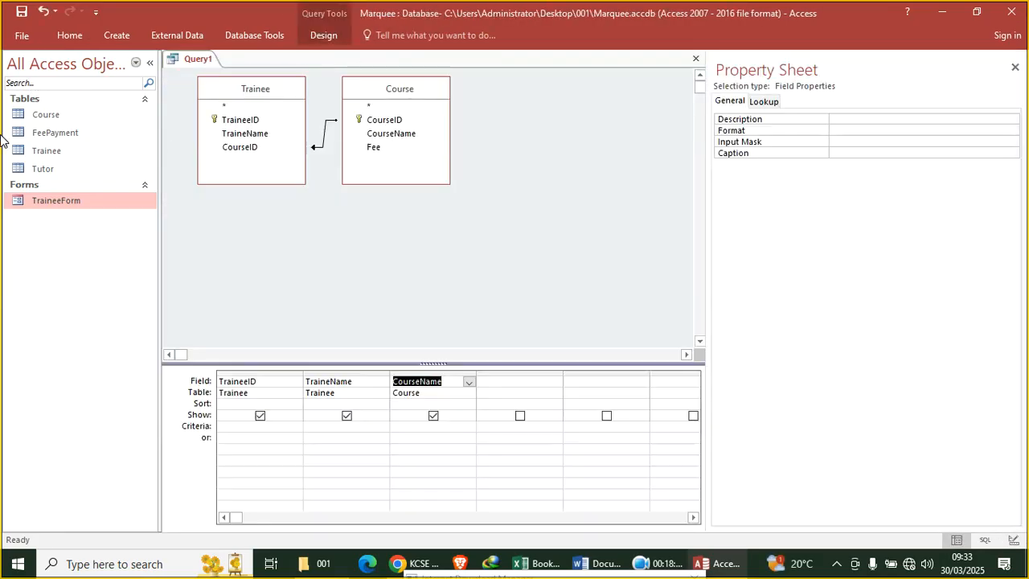
Change the join to include all Trainee records and run the query, listing TR1–TR4
double_click(325, 137)
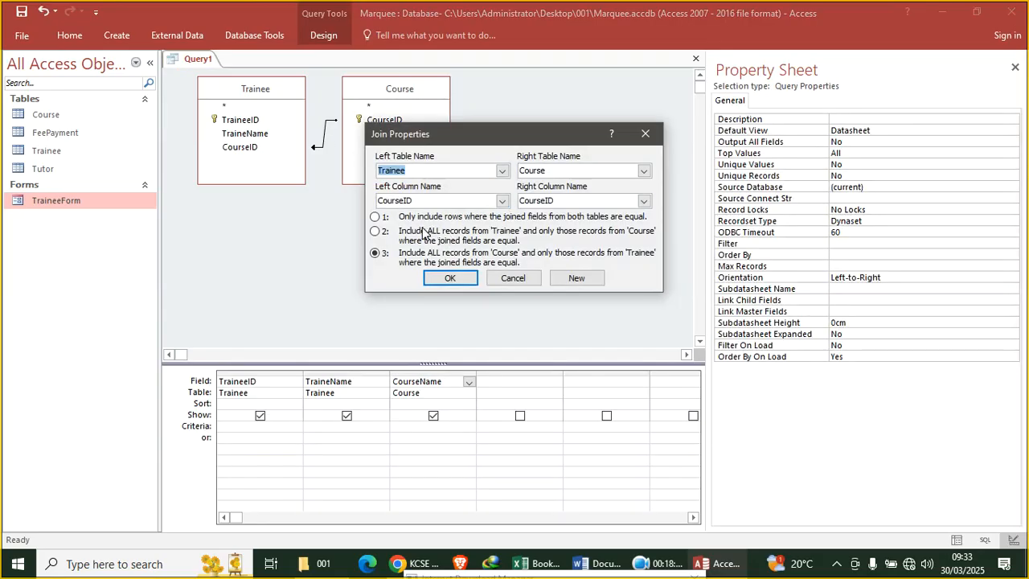
click(384, 232)
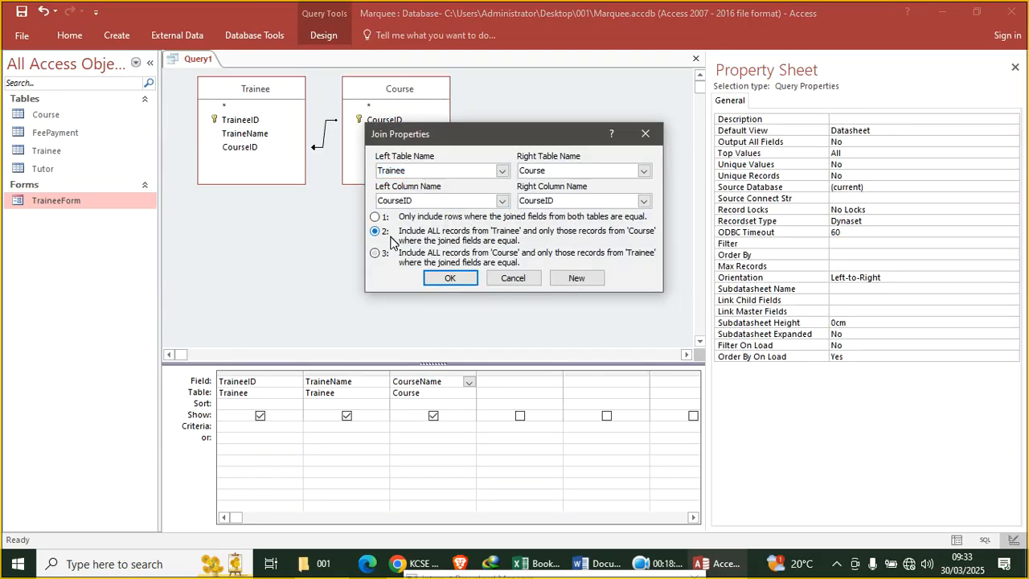
click(455, 281)
click(75, 42)
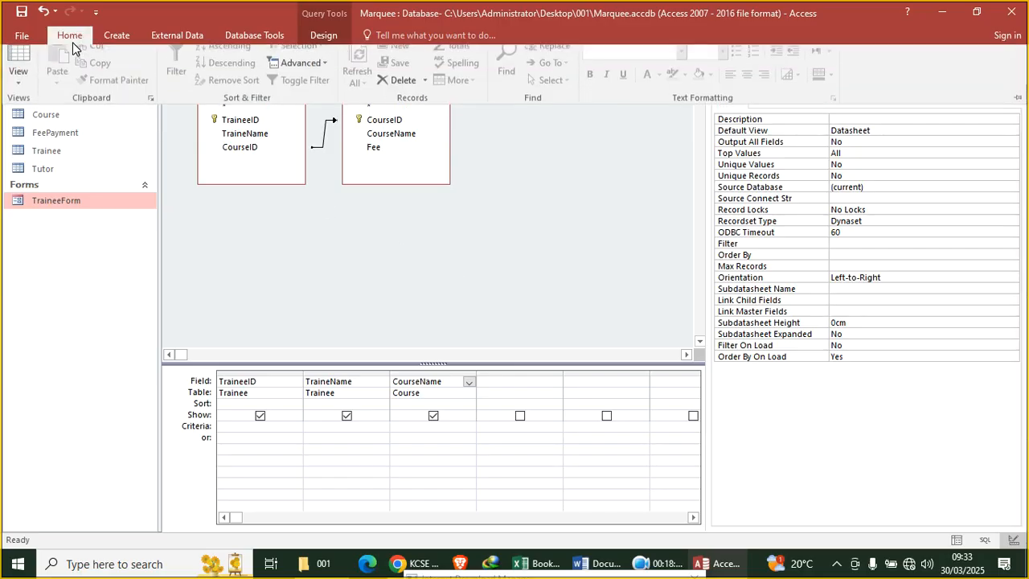
click(36, 65)
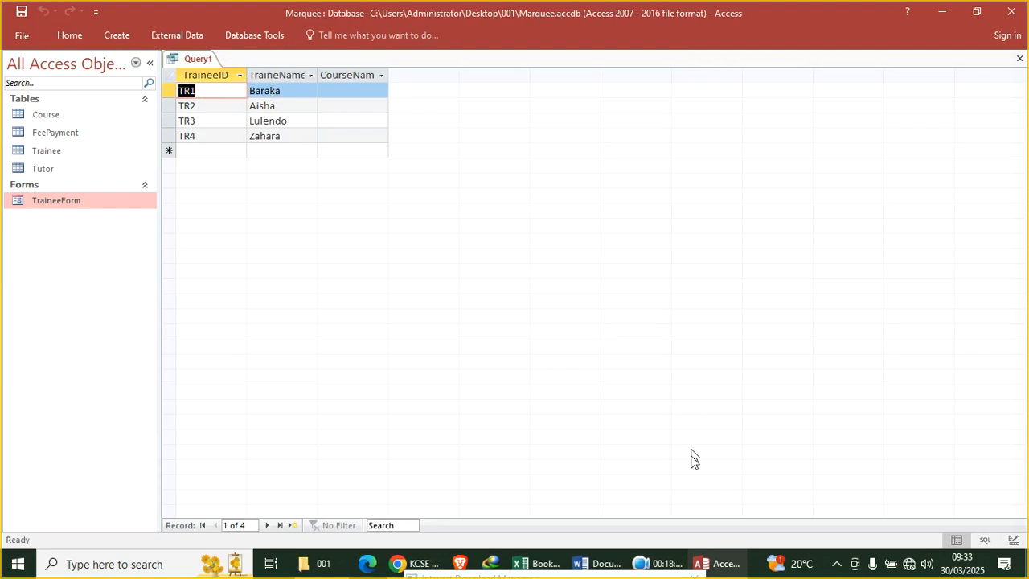
Bring the exam question PDF back to the front
click(664, 560)
click(367, 492)
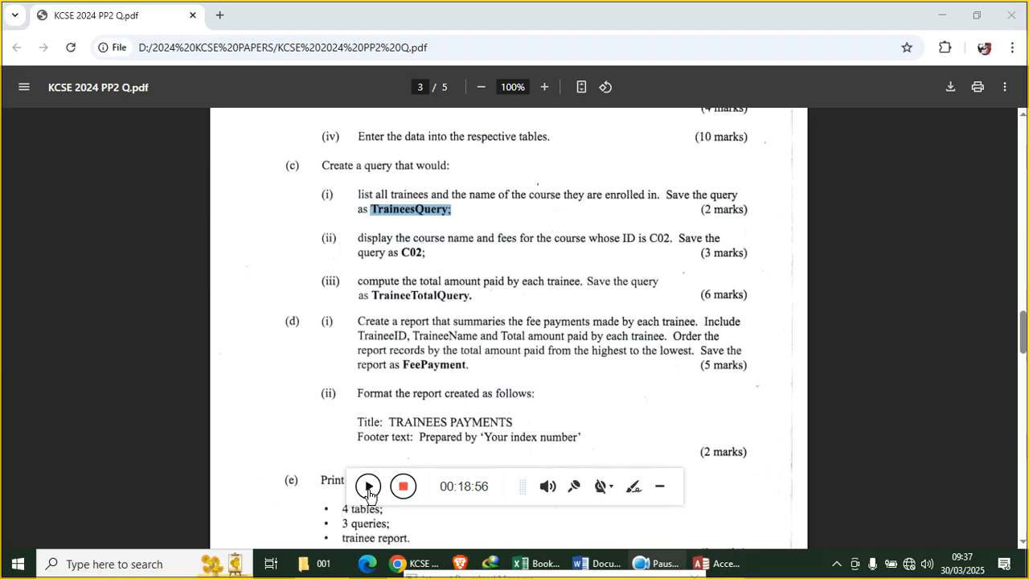
click(662, 486)
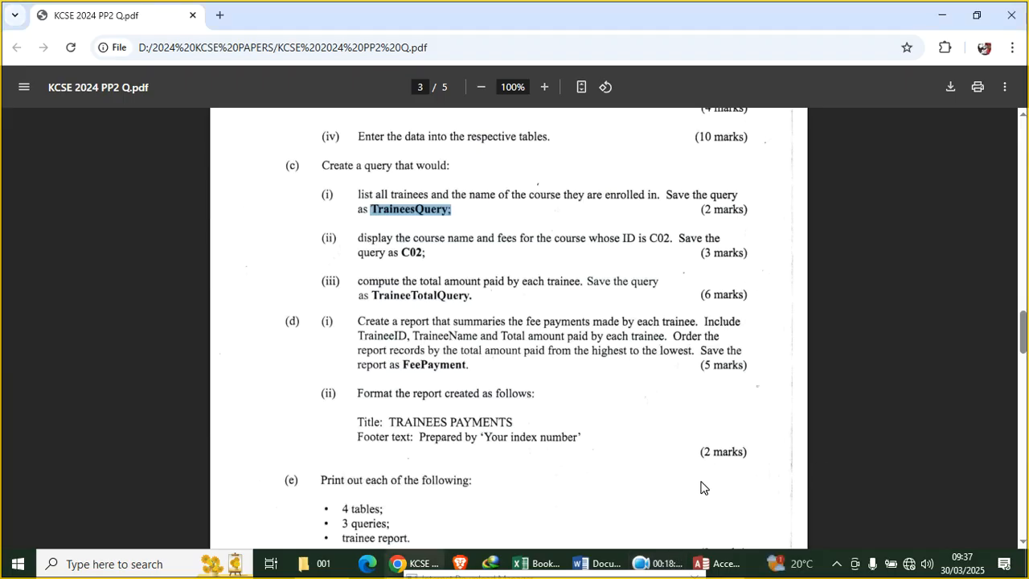
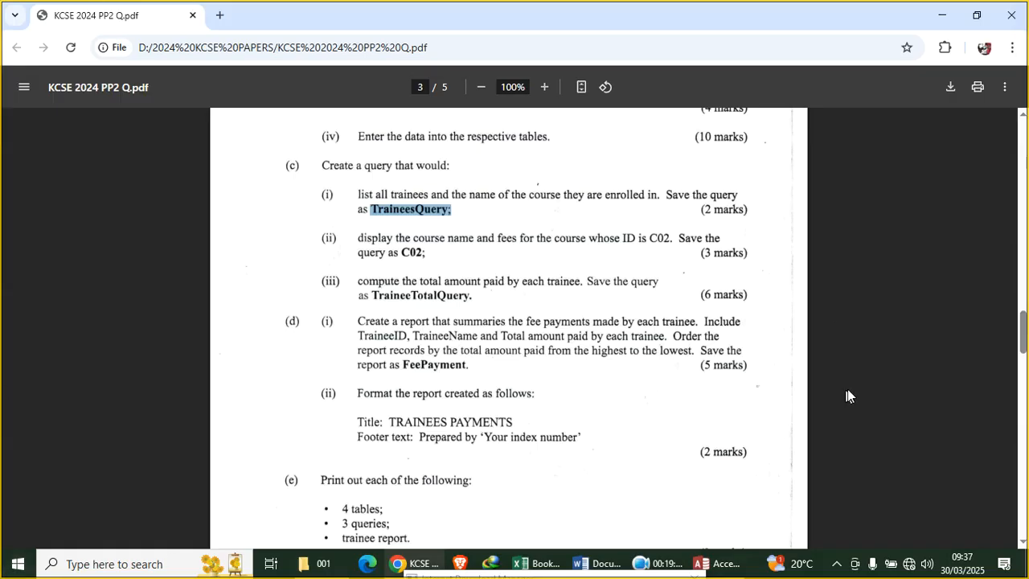
Switch from the Chrome exam PDF to the Marquee database in Access
click(723, 563)
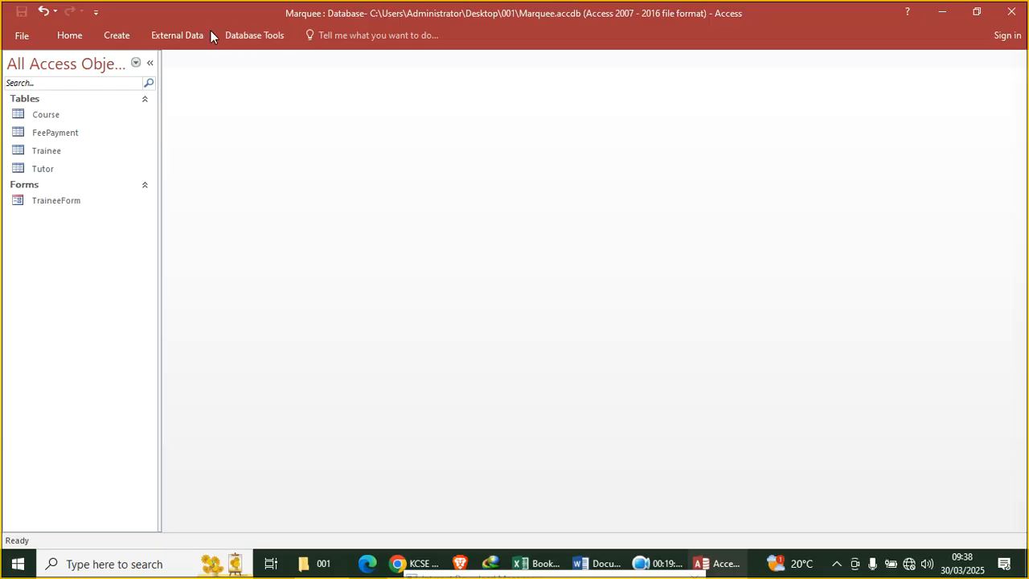
Build a query on the Trainee table with TraineeID and TraineeName, and run it
click(117, 35)
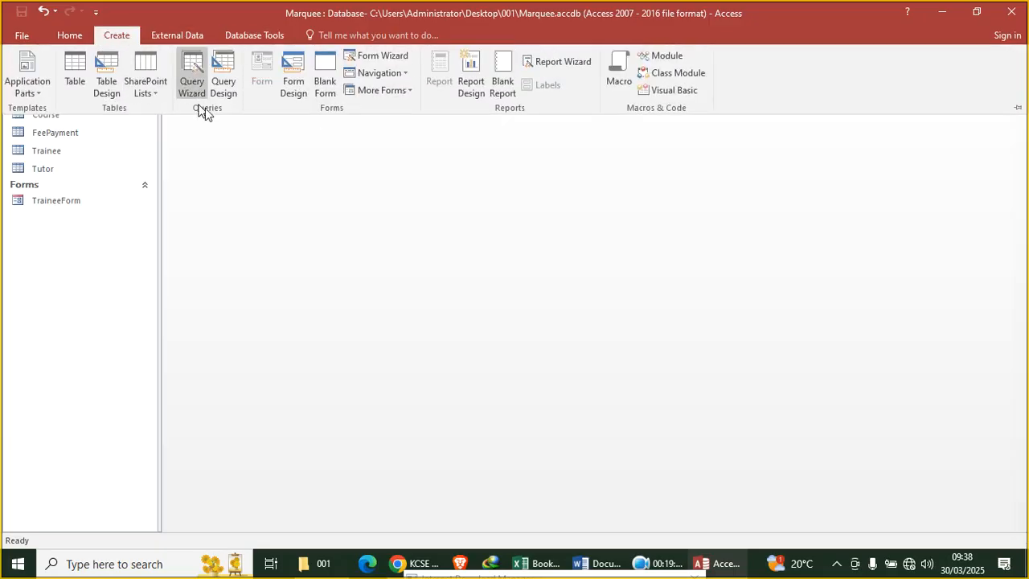
click(224, 88)
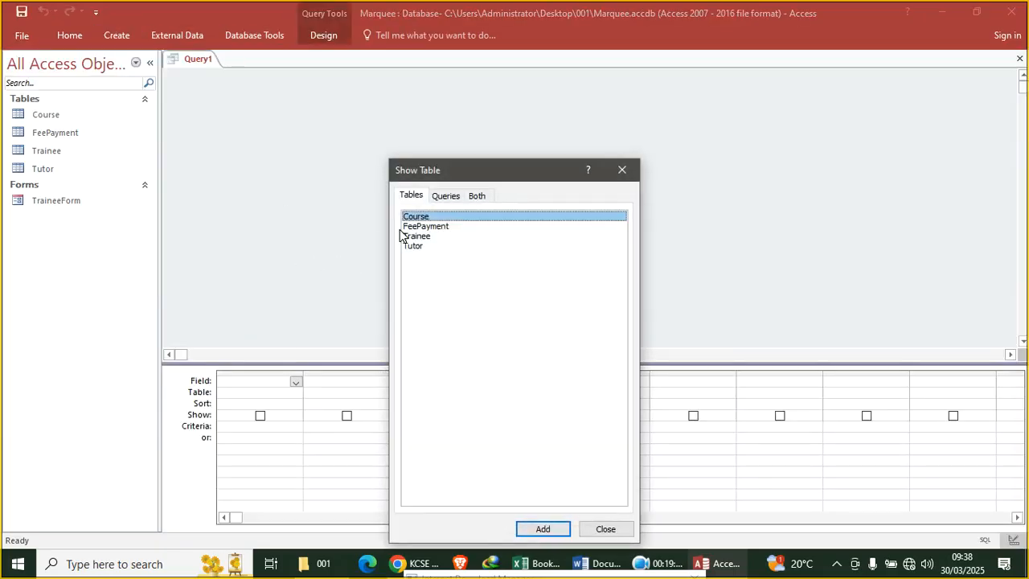
click(424, 236)
double_click(423, 236)
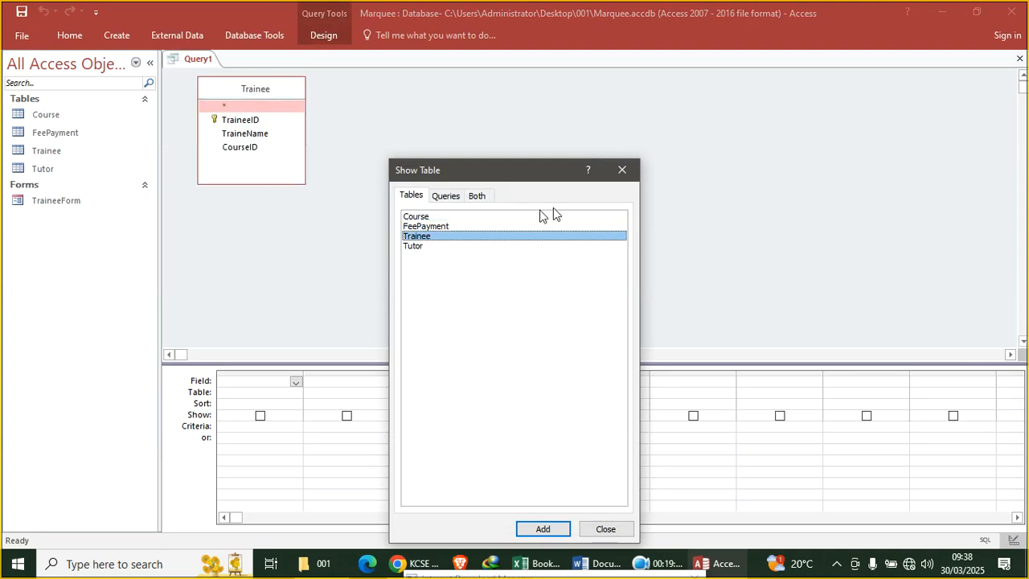
click(622, 170)
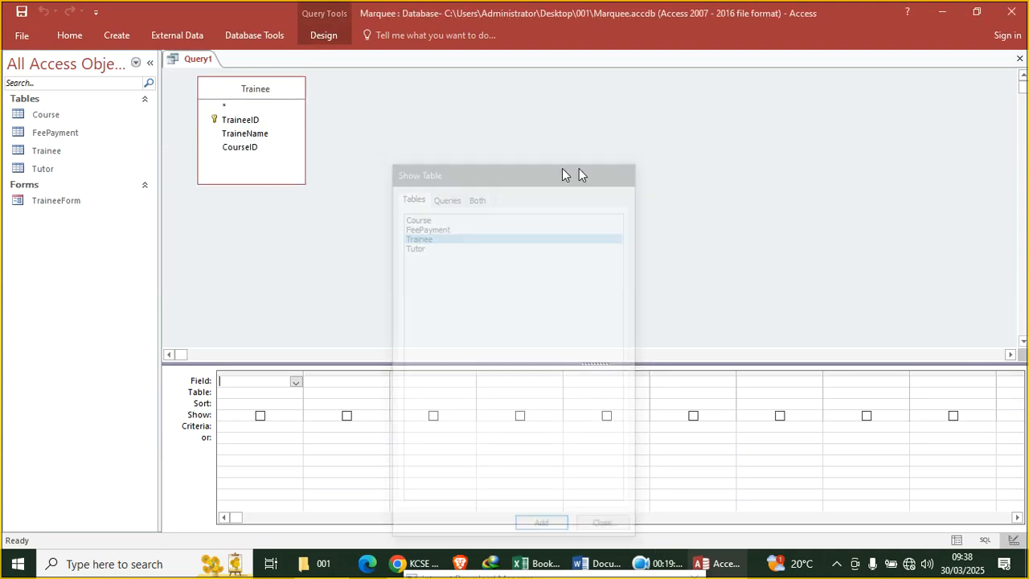
double_click(256, 122)
double_click(265, 135)
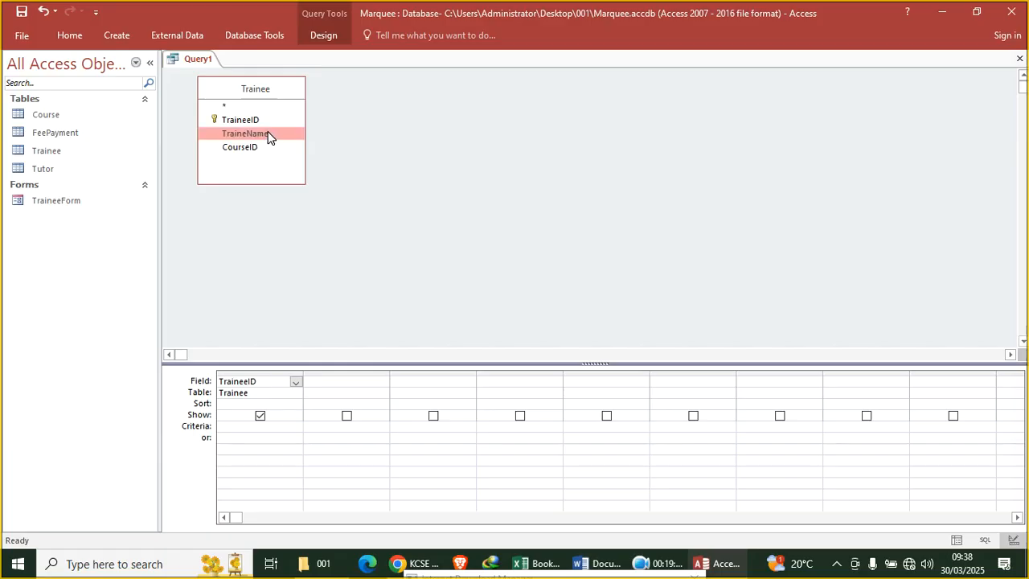
click(68, 40)
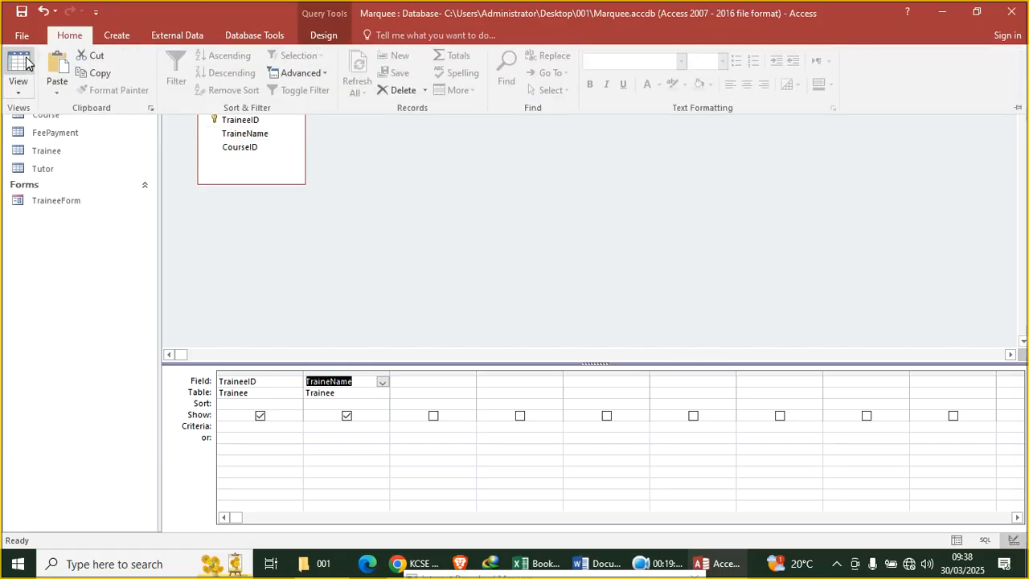
click(13, 71)
Close the query and save it as traineeQ after a duplicate-name warning
right_click(193, 64)
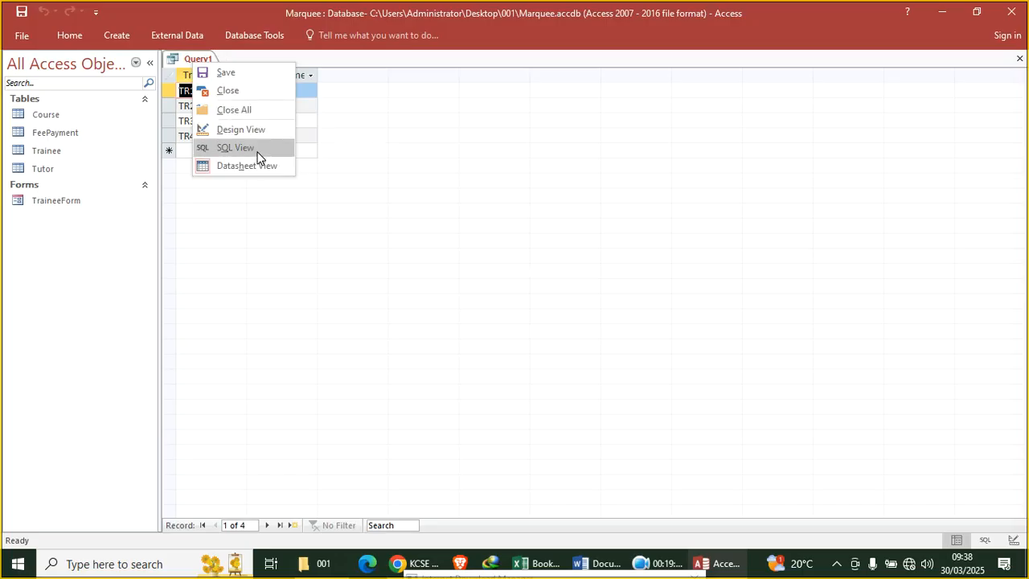
click(339, 158)
right_click(201, 64)
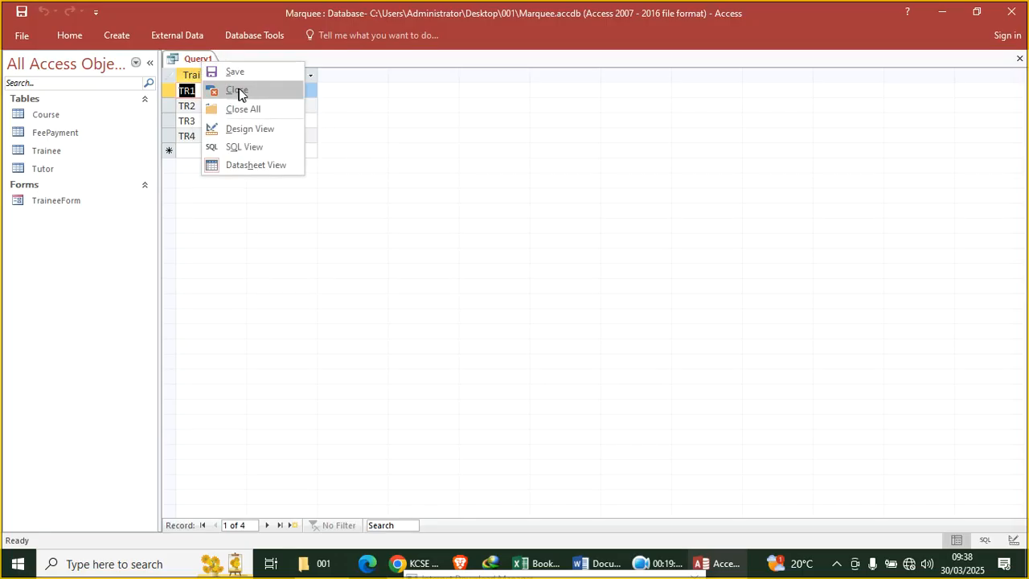
click(239, 91)
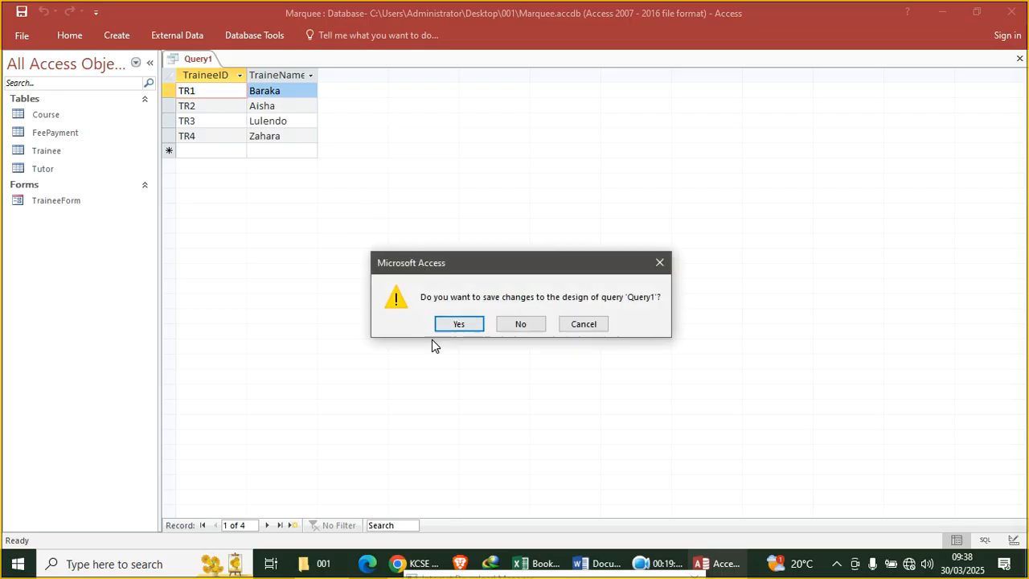
click(474, 325)
text(trainee)
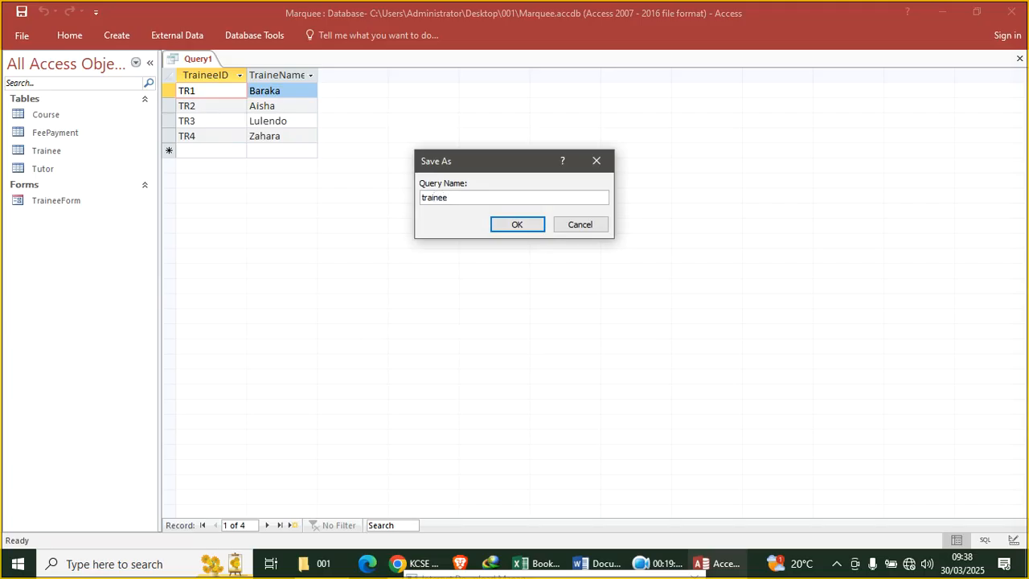
key(Return)
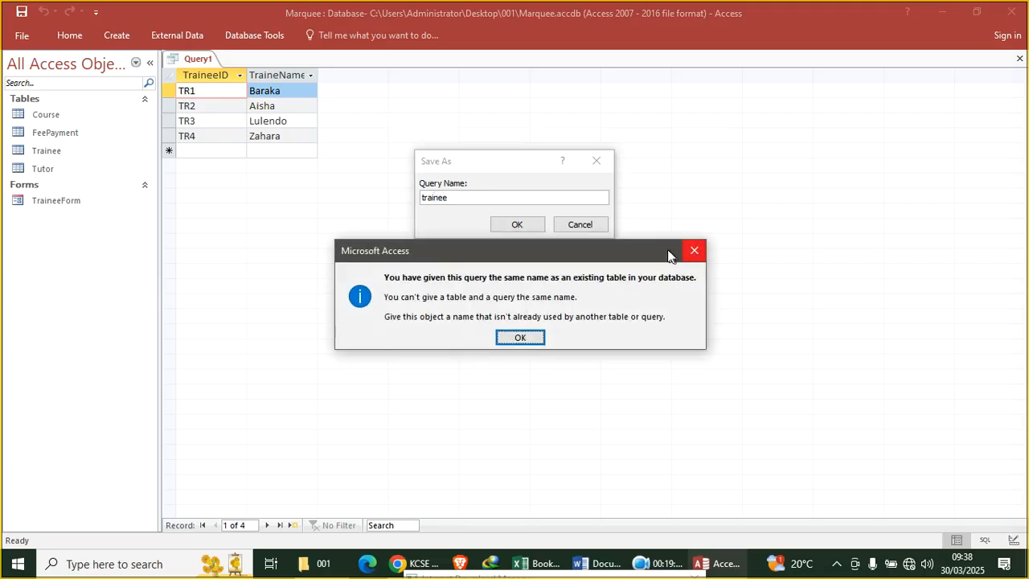
click(690, 251)
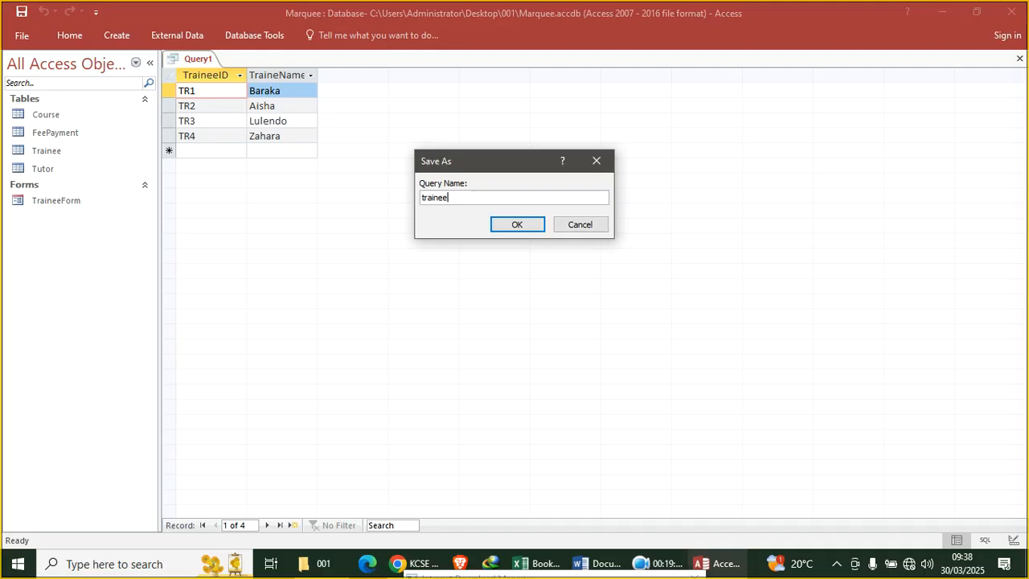
key(Caps_Lock)
key(Return)
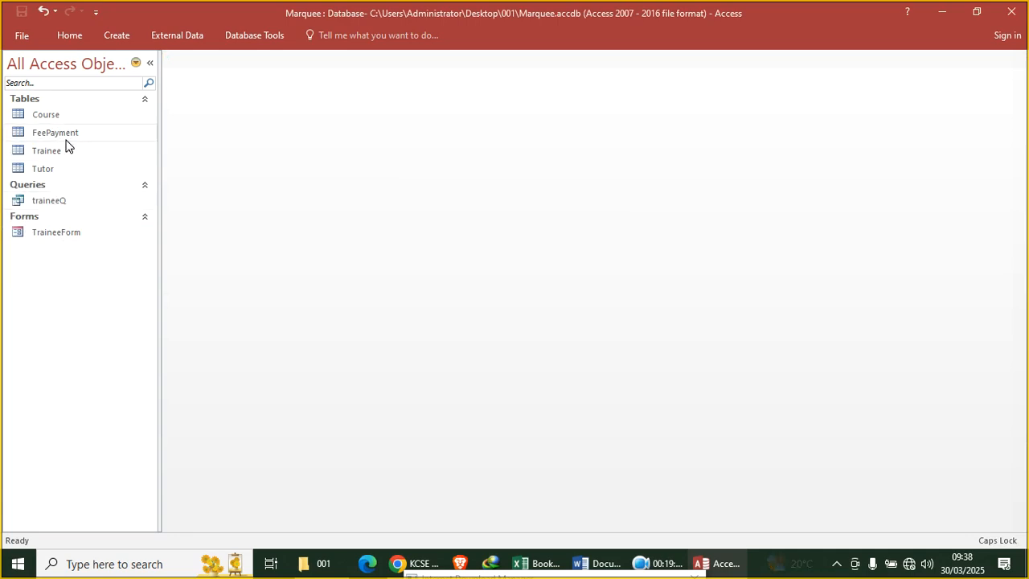
Build a query on the Course table showing CourseName, and run it
click(118, 36)
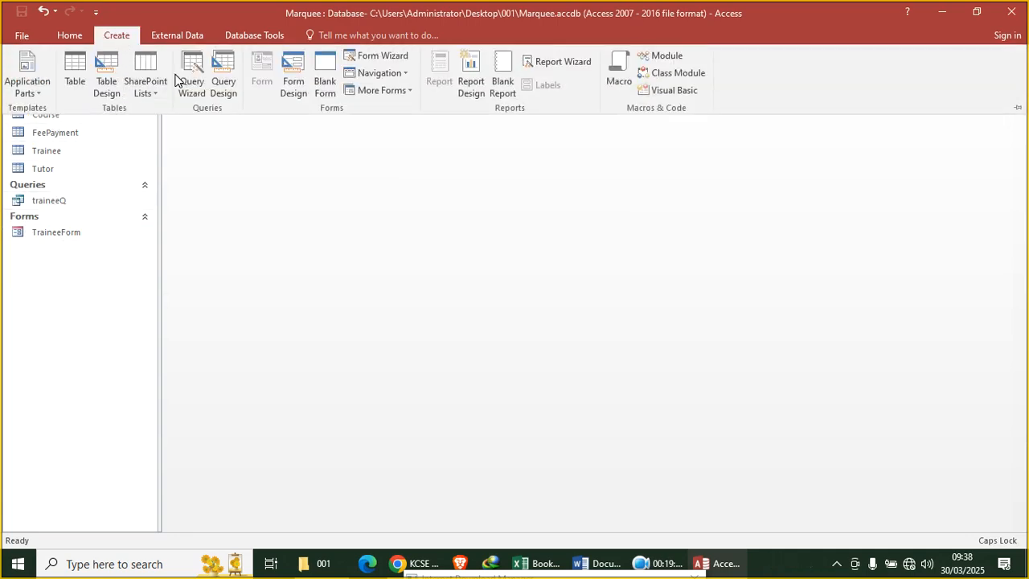
click(223, 88)
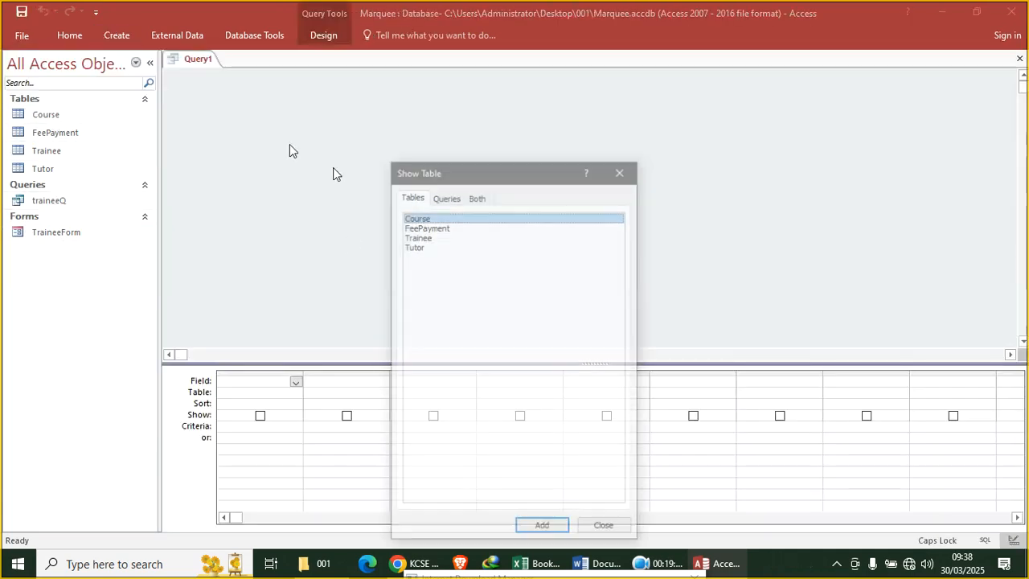
double_click(443, 218)
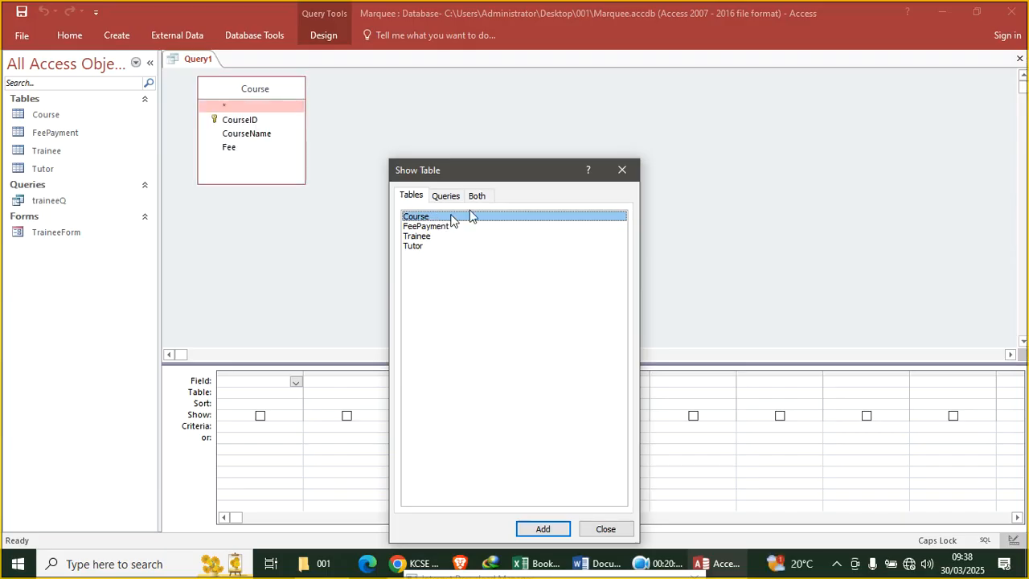
click(622, 170)
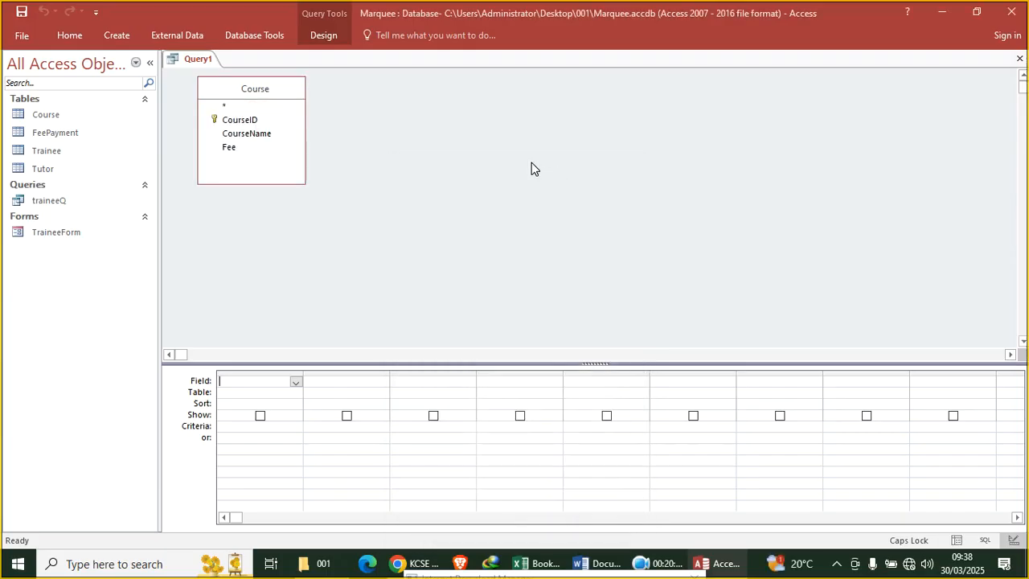
double_click(267, 134)
click(50, 36)
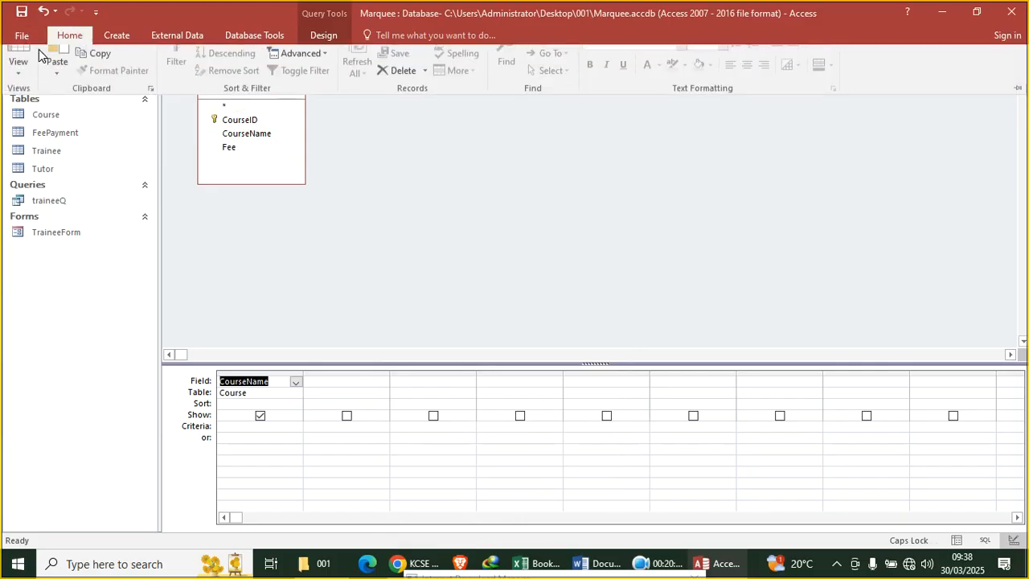
click(19, 63)
Save the query as Coursenames and close it
right_click(181, 58)
click(220, 62)
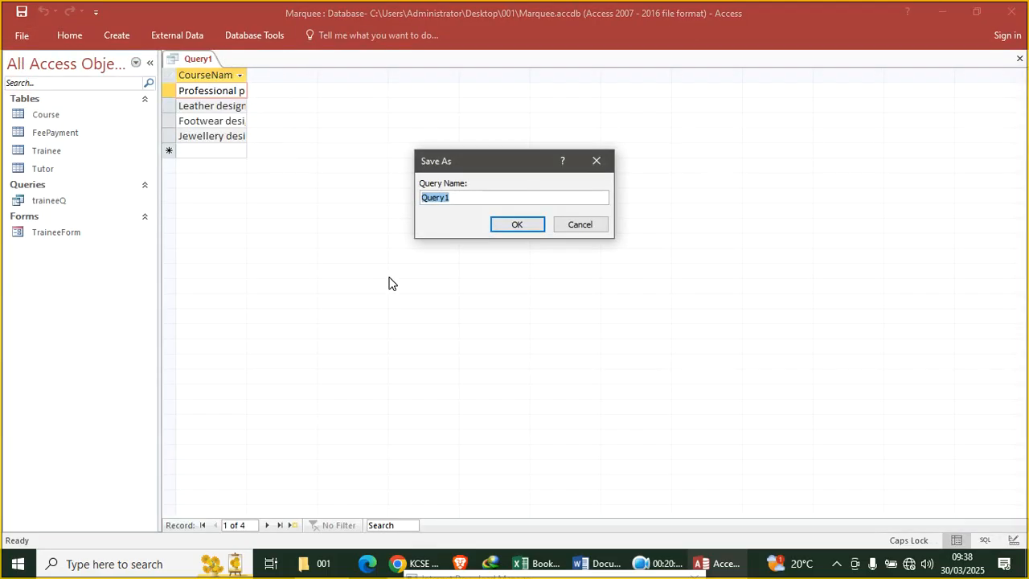
text(C)
key(Caps_Lock)
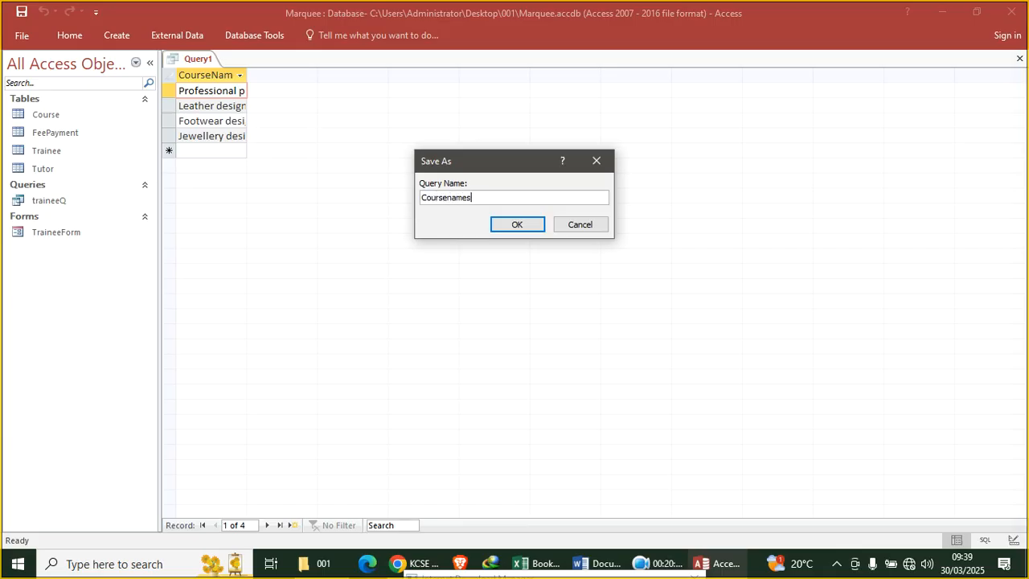
key(Return)
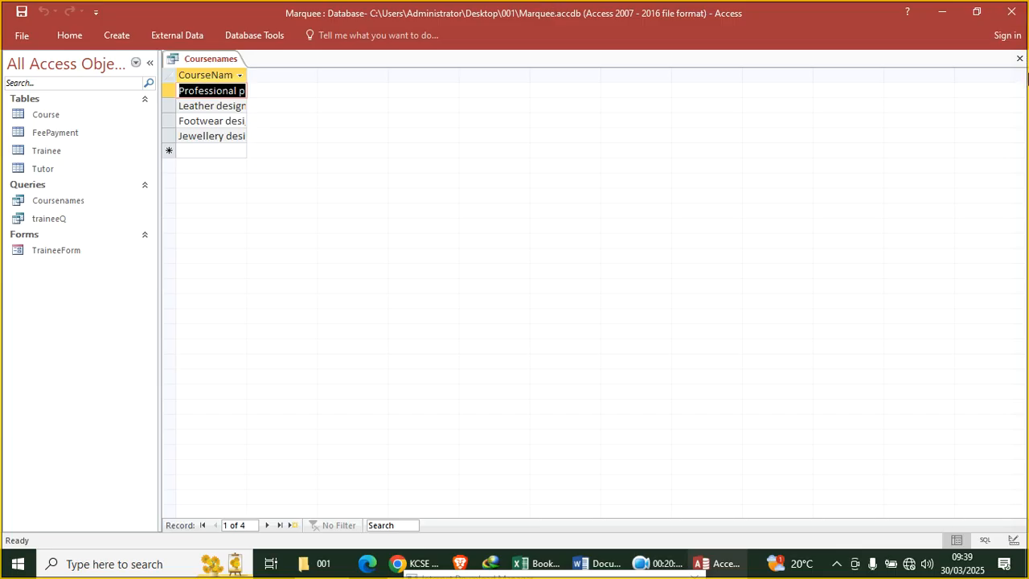
click(1020, 60)
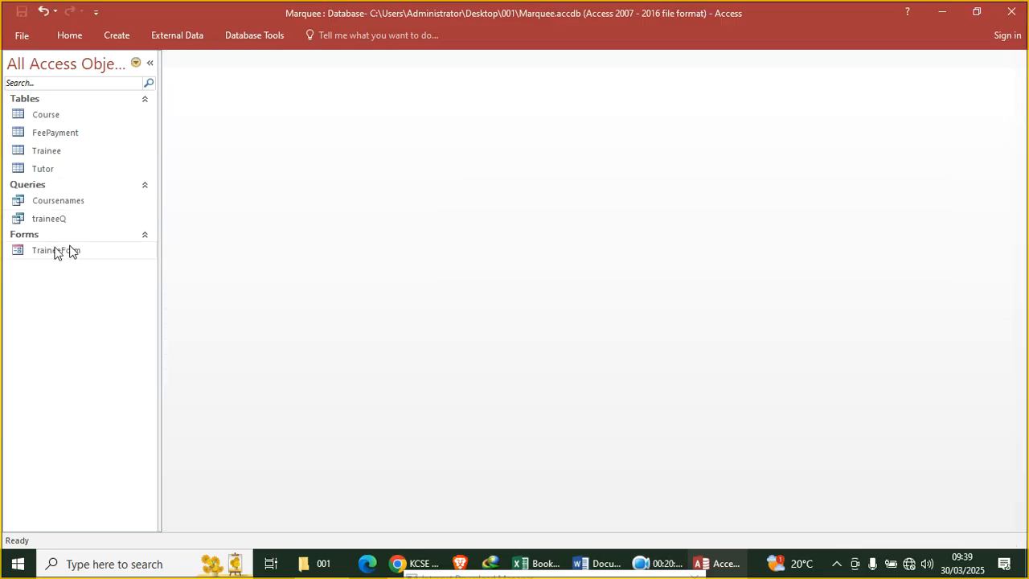
Build a query from Coursenames and traineeQ showing TraineeName and CourseName, and view the results
click(121, 36)
click(223, 88)
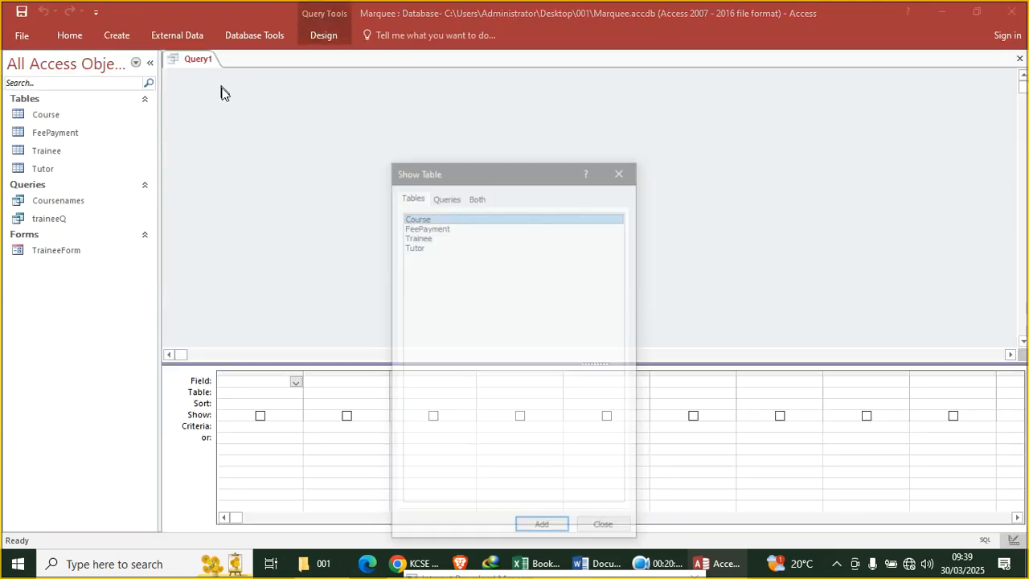
click(445, 199)
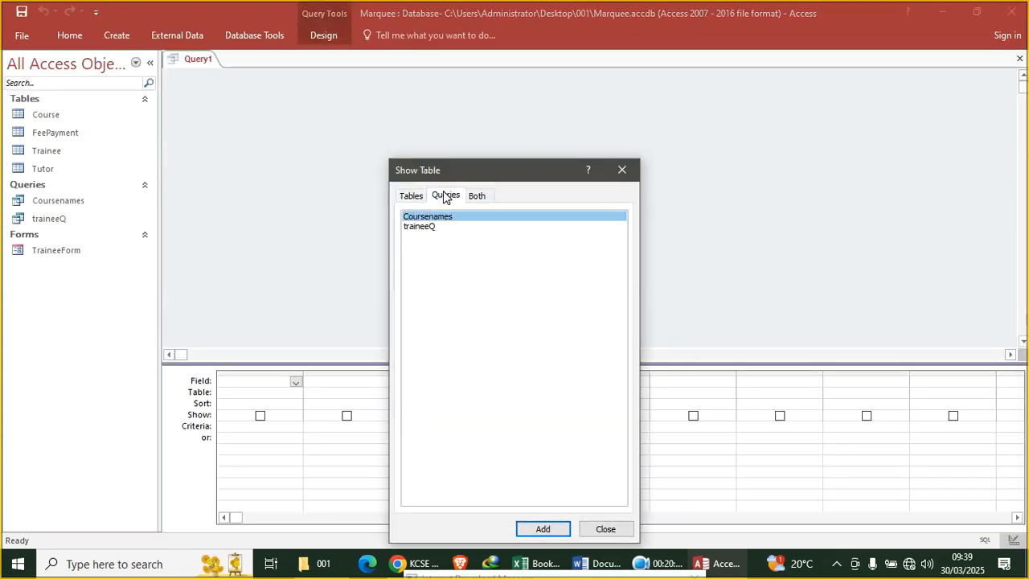
double_click(441, 215)
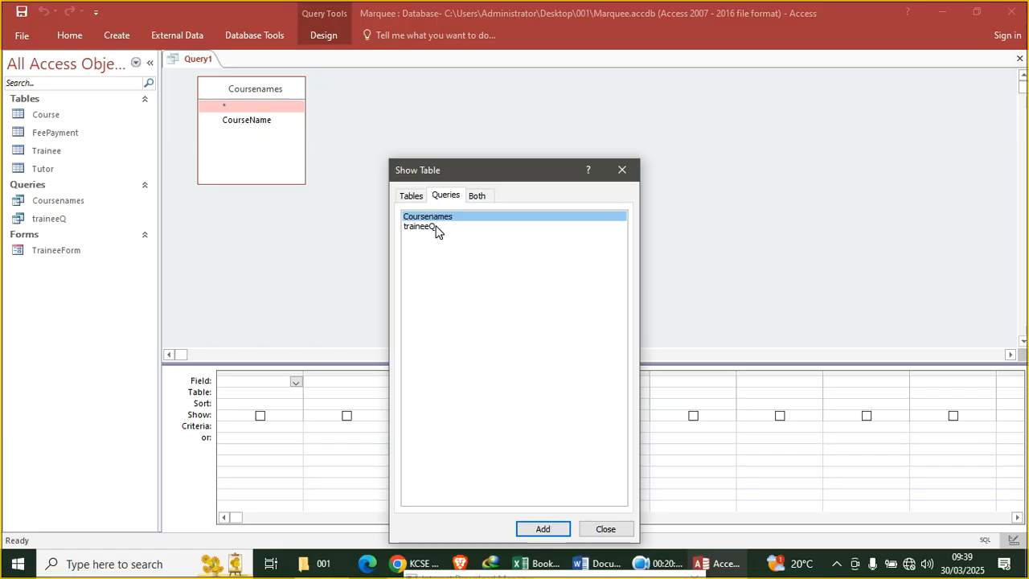
double_click(435, 227)
click(622, 169)
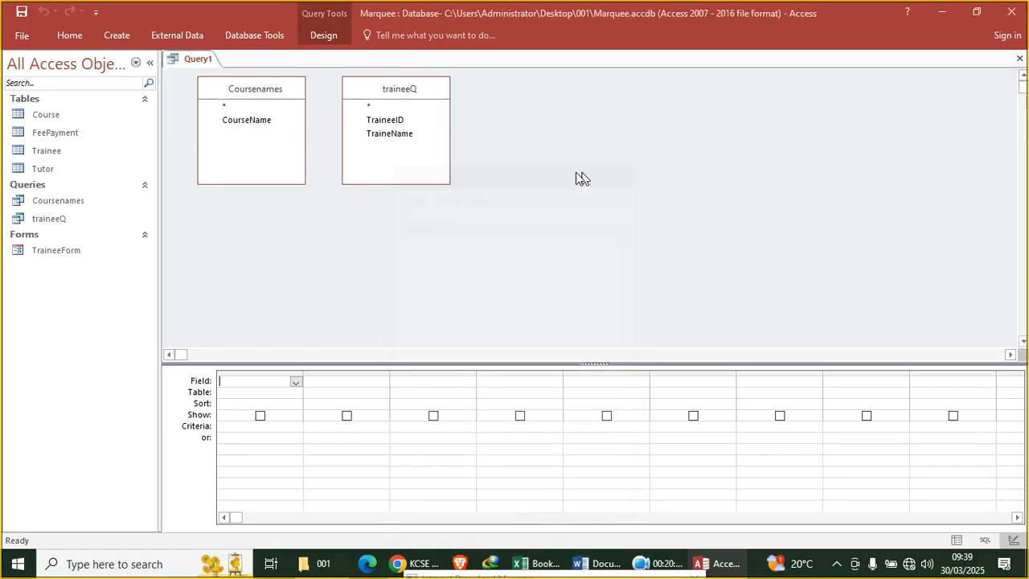
double_click(381, 133)
double_click(264, 121)
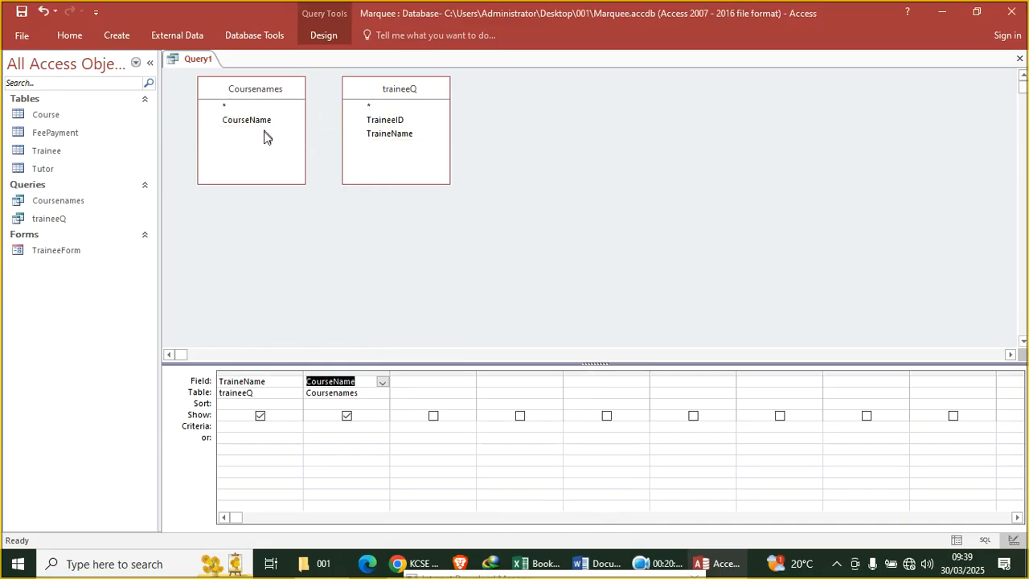
click(82, 38)
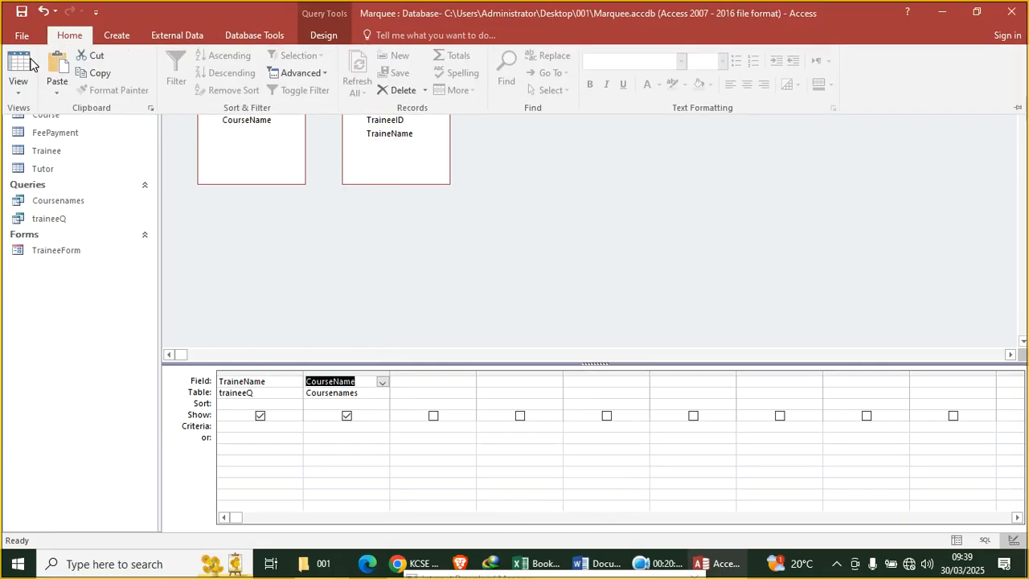
click(15, 66)
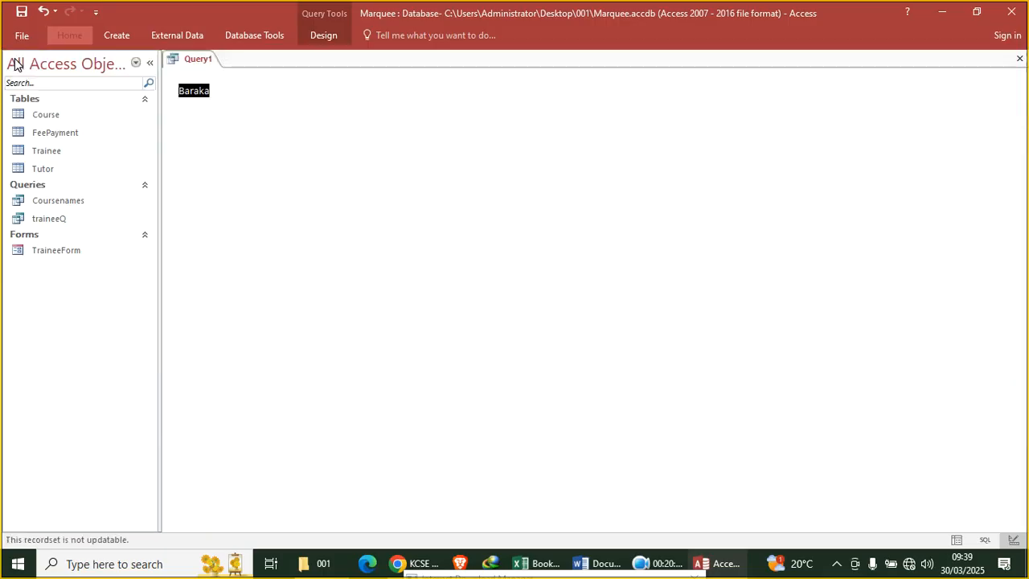
Save the query as TraineesQuery and close it
right_click(185, 66)
click(218, 69)
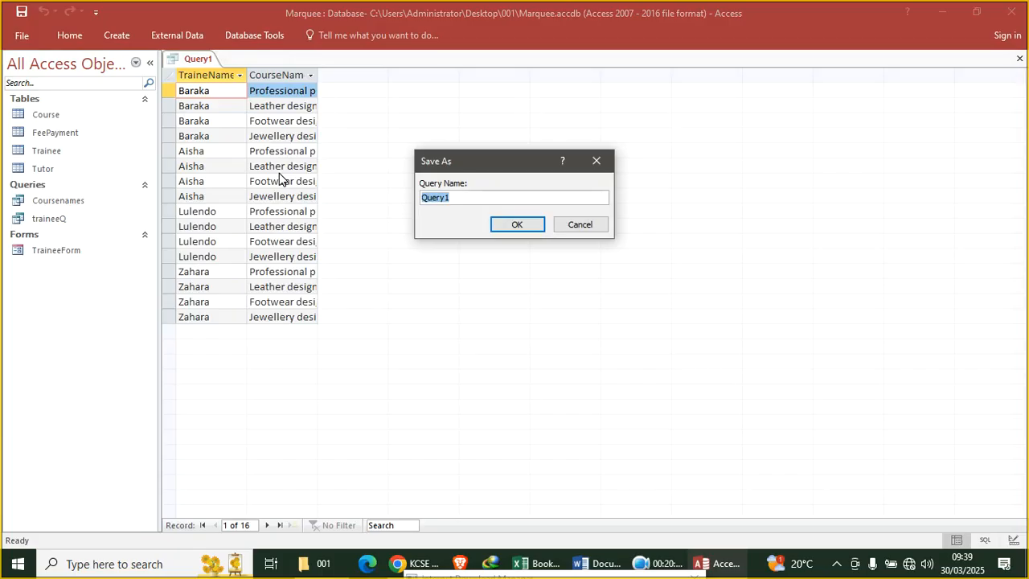
text(TraineesQuery;)
key(BackSpace)
key(Return)
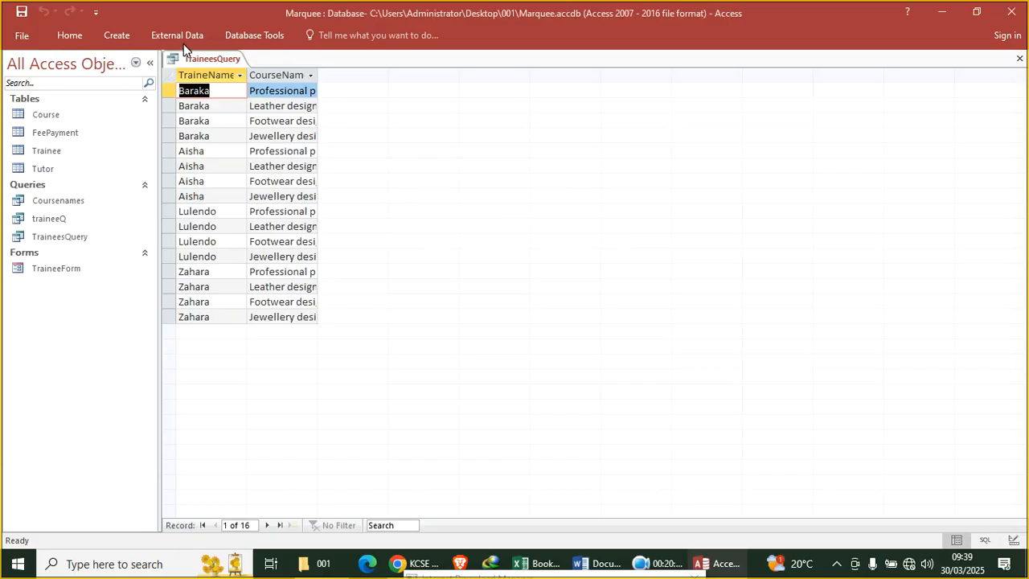
click(1020, 59)
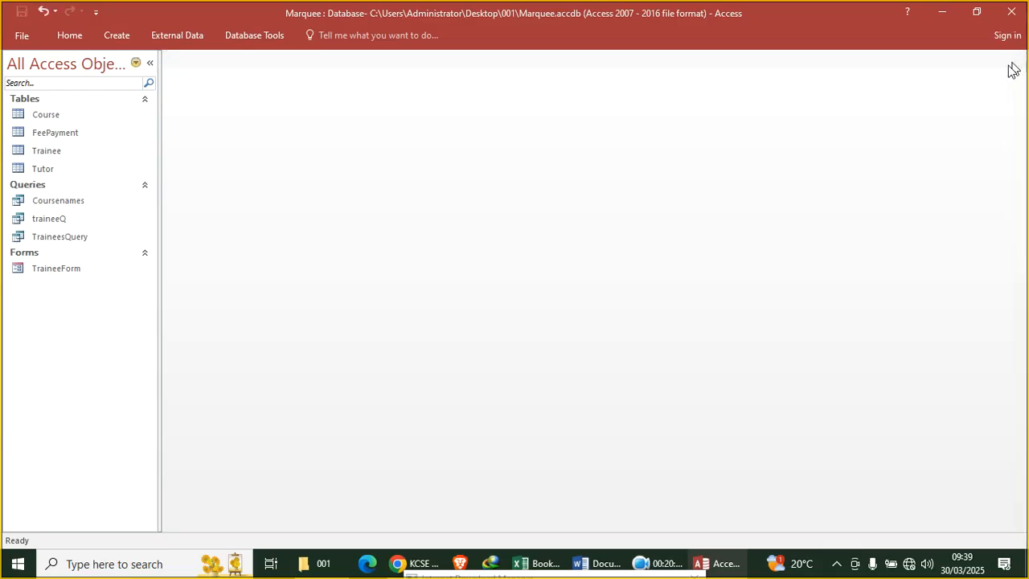
Mark course C02 in the exam task, close the download manager error window, and return to Access
click(429, 564)
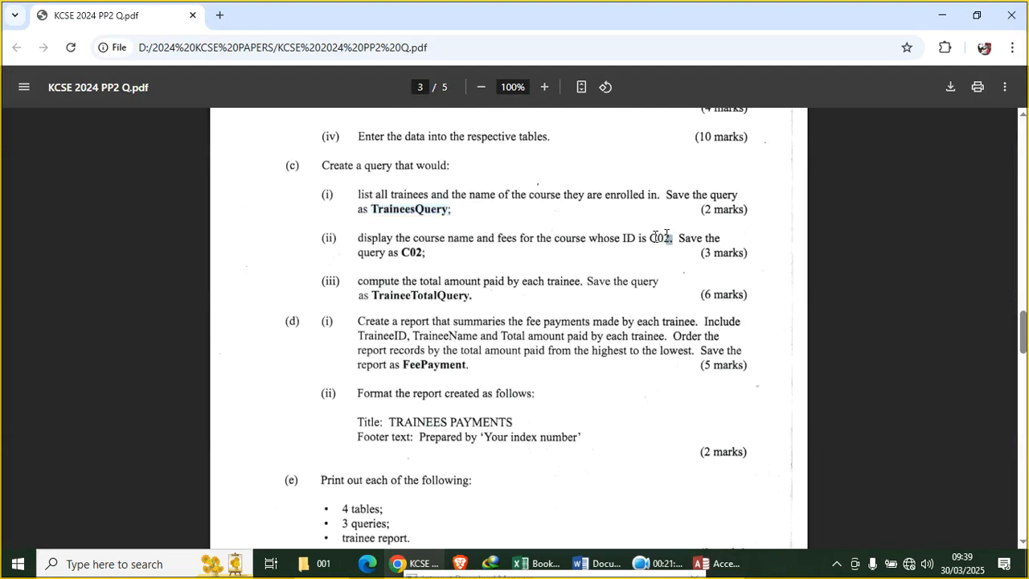
drag(669, 238, 645, 241)
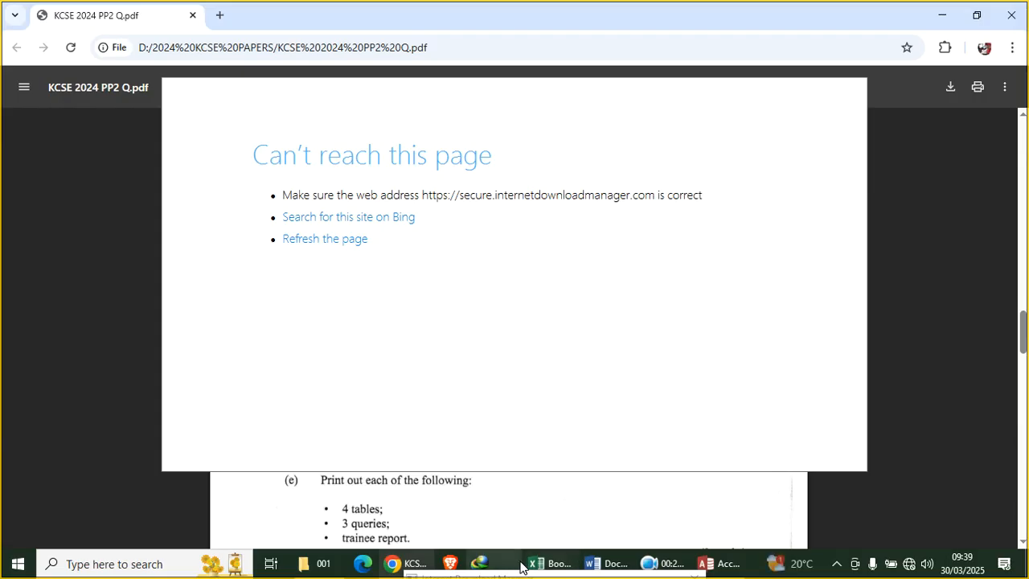
right_click(480, 563)
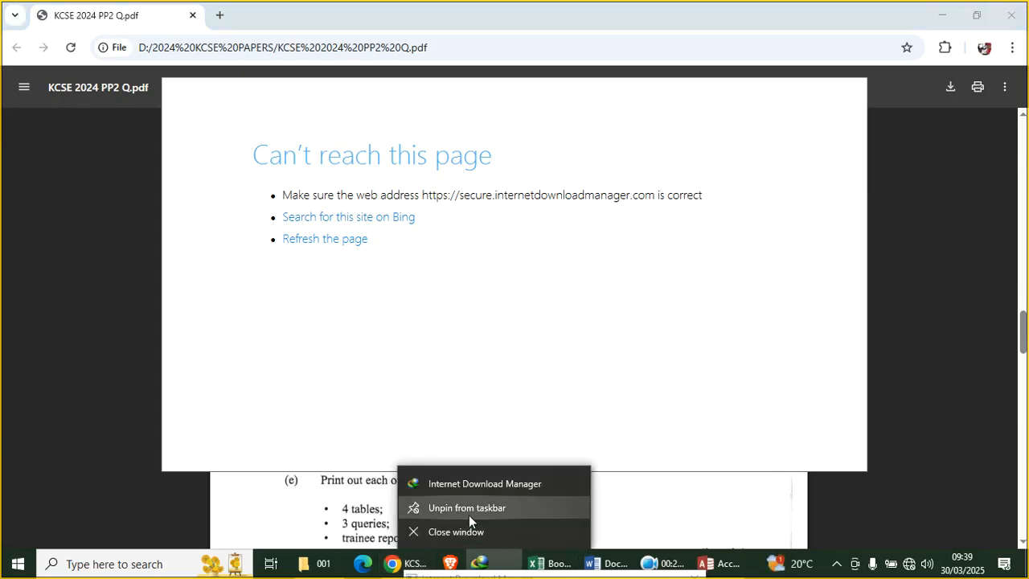
click(485, 531)
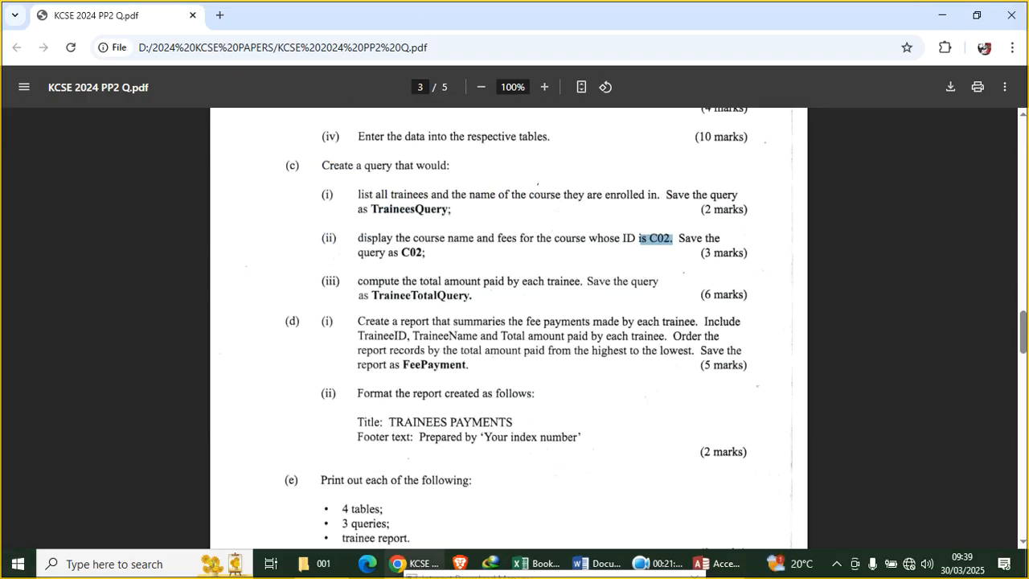
click(715, 563)
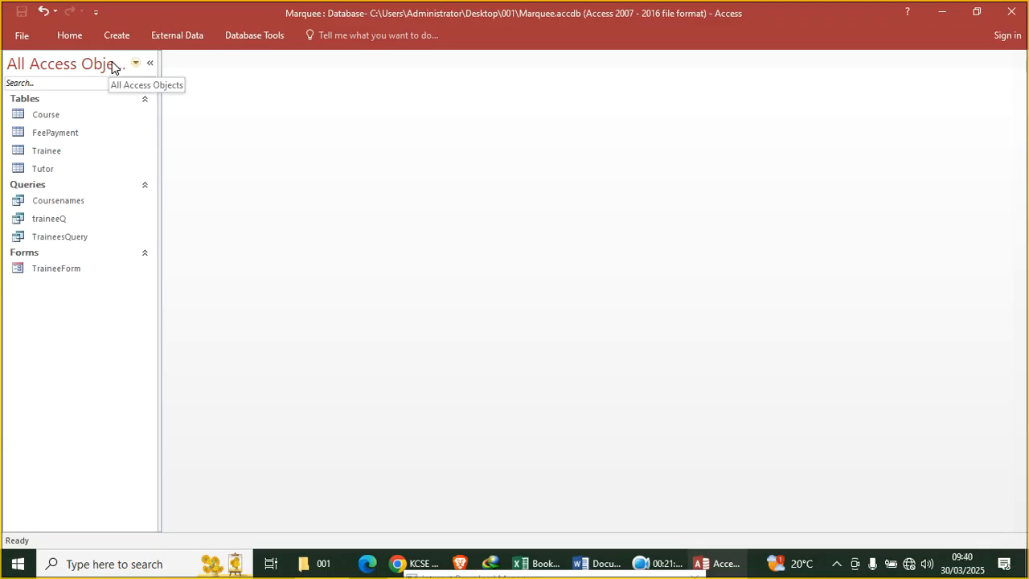
Open a new Query Design and add the FeePayment table as its source
click(63, 203)
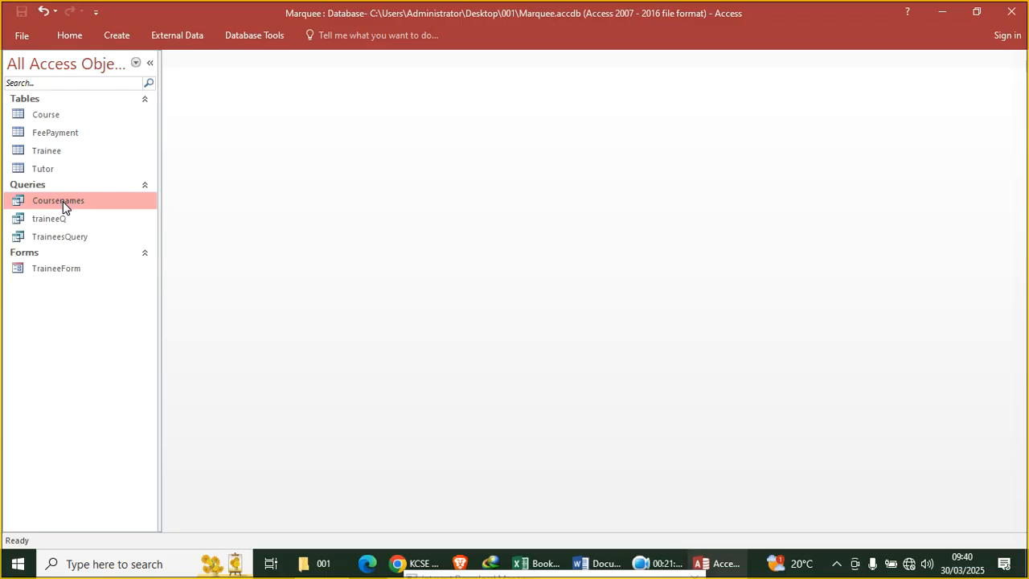
click(119, 38)
click(223, 80)
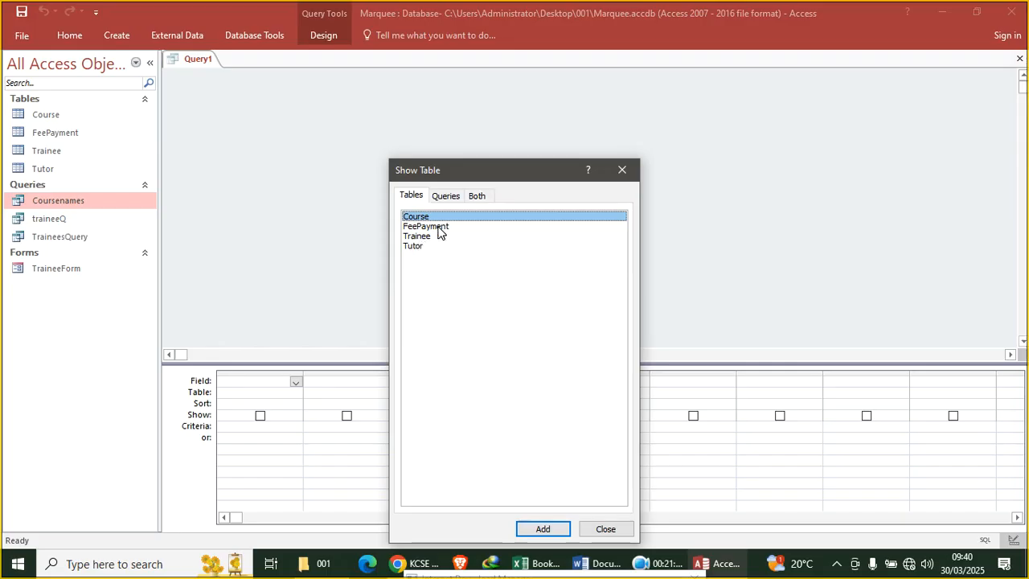
double_click(438, 228)
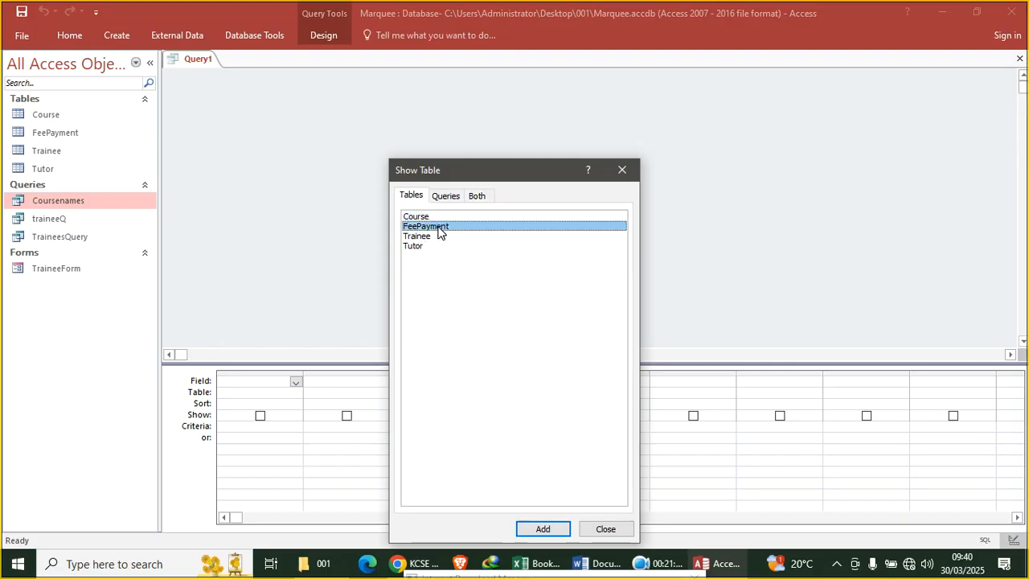
click(620, 168)
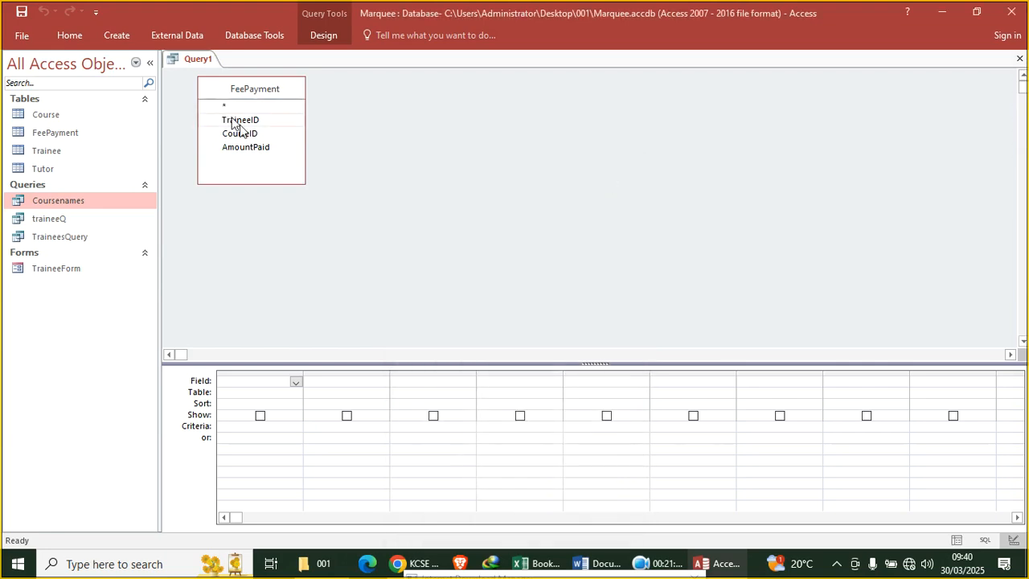
right_click(68, 203)
click(139, 222)
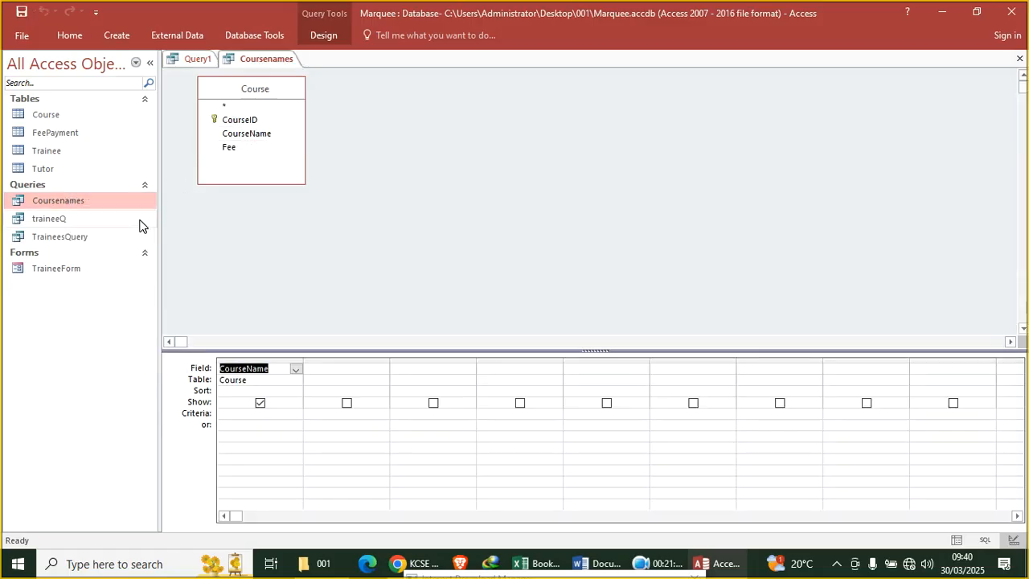
click(351, 361)
click(352, 367)
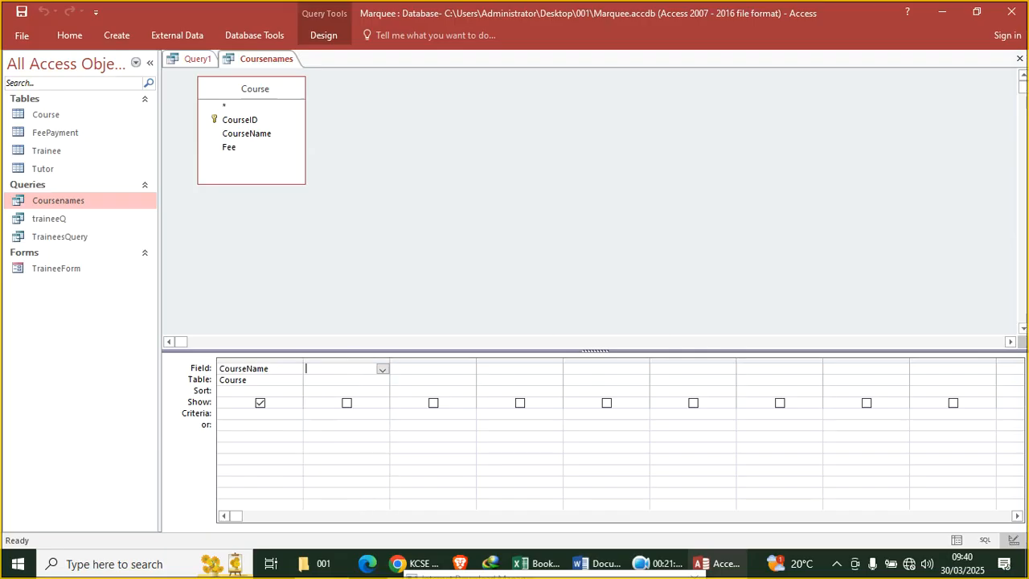
double_click(249, 119)
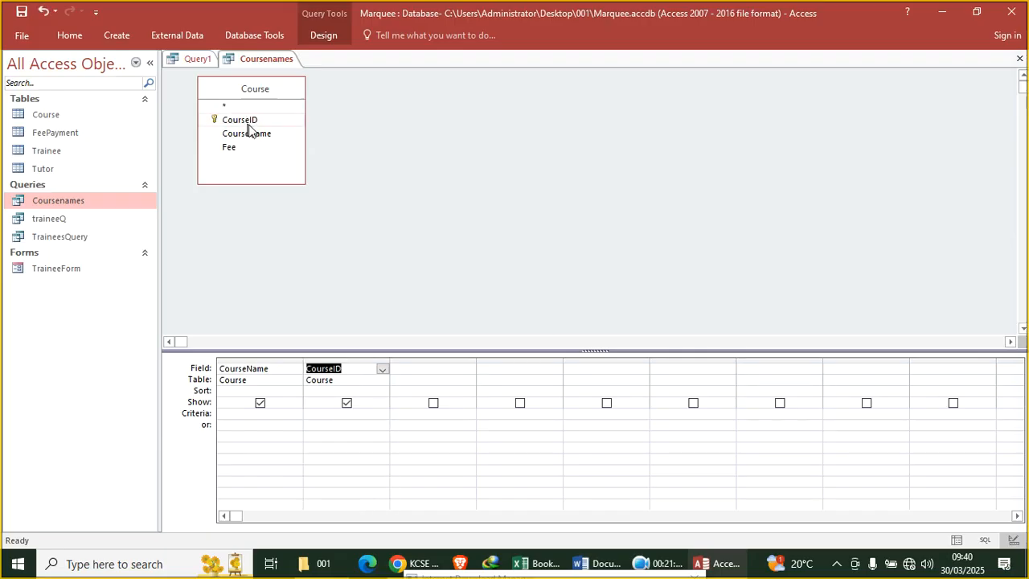
click(68, 35)
click(29, 62)
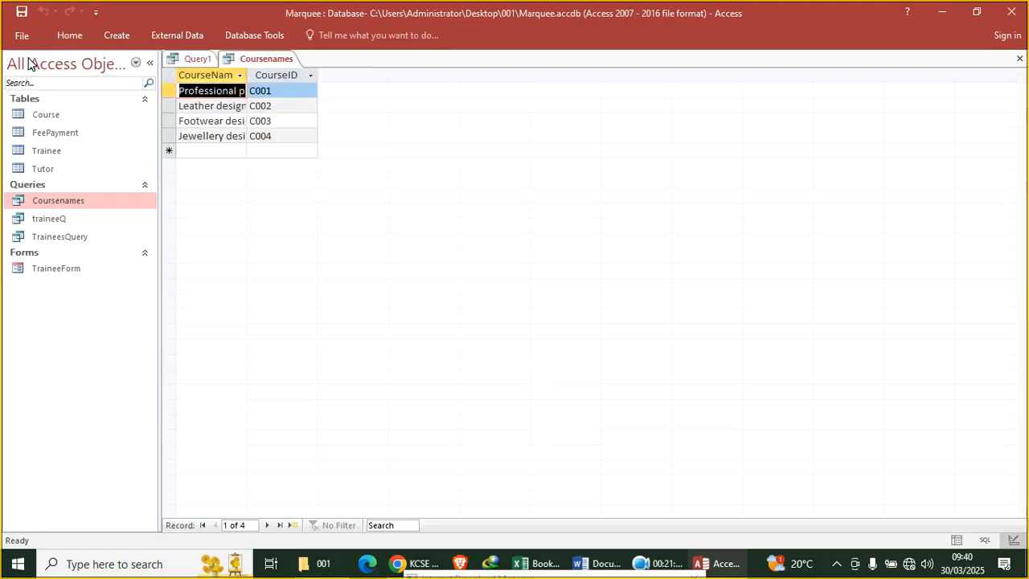
click(1020, 57)
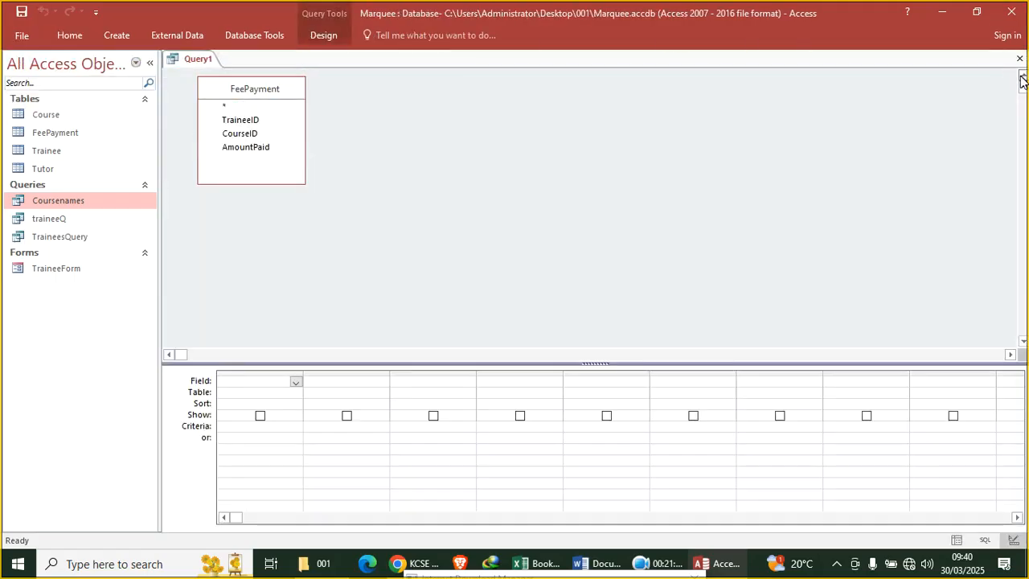
Add CourseID and AmountPaid to the query, remove the duplicate AmountPaid column, and view results
double_click(246, 133)
double_click(246, 148)
double_click(246, 148)
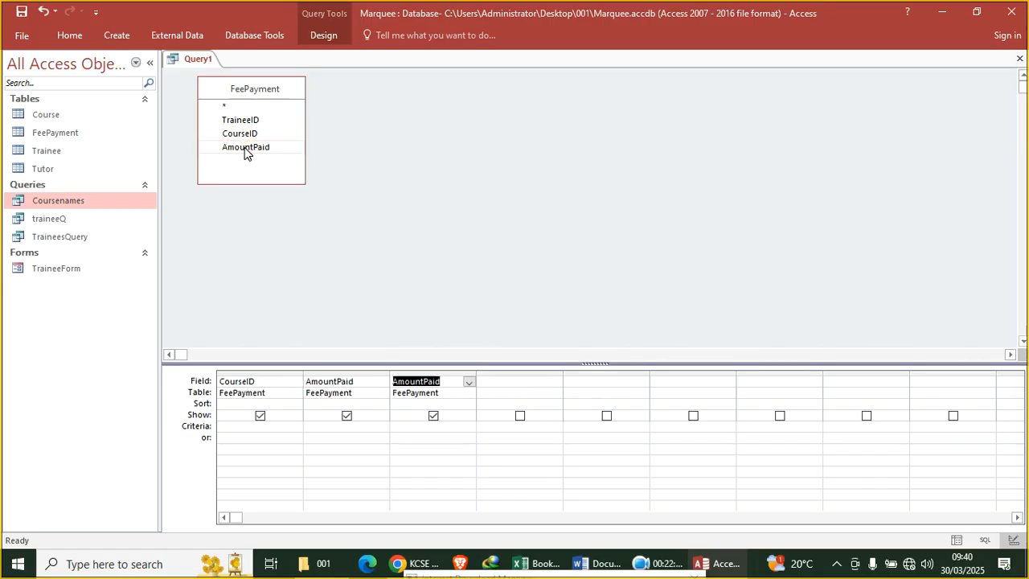
click(435, 371)
key(Delete)
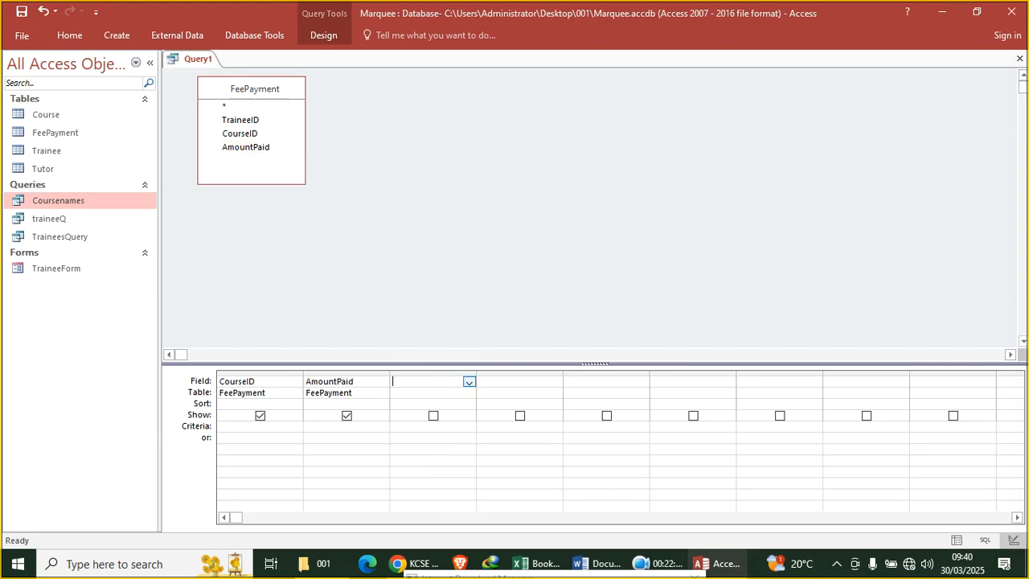
click(68, 36)
click(20, 66)
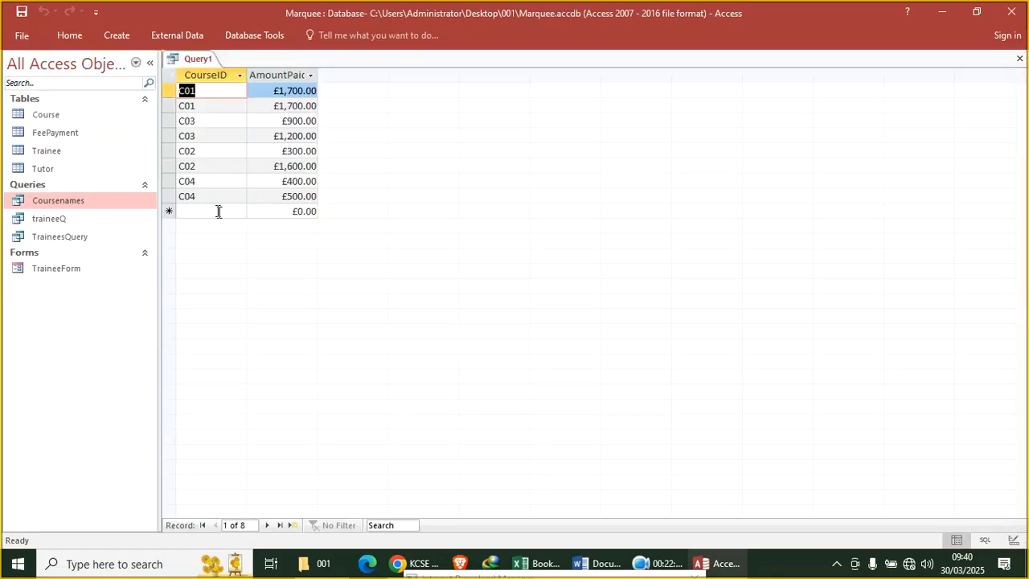
Set the CourseID criterion to C02 and run the filtered query
right_click(187, 62)
click(225, 128)
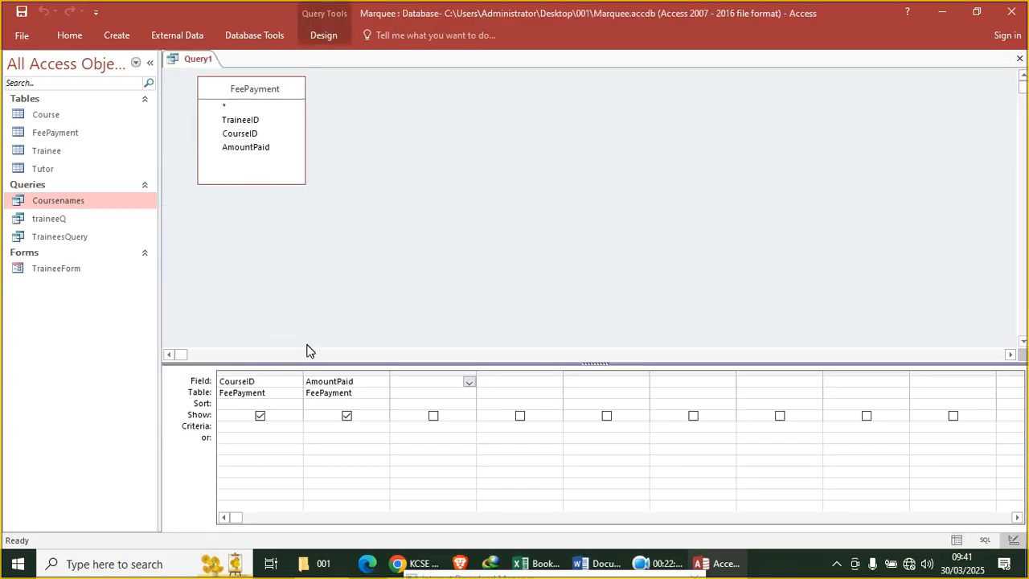
click(248, 427)
key(Caps_Lock)
text(C02)
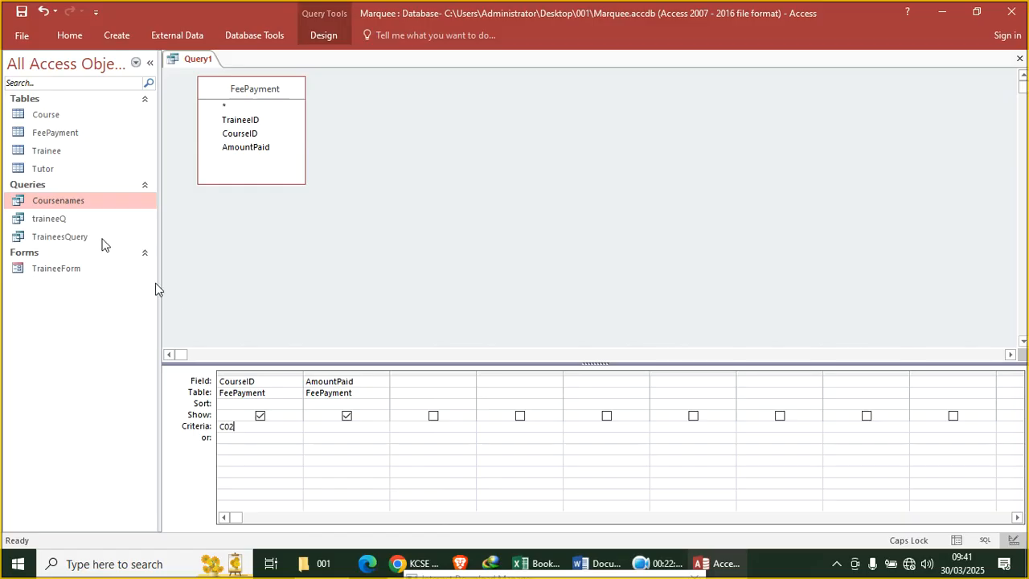
click(65, 39)
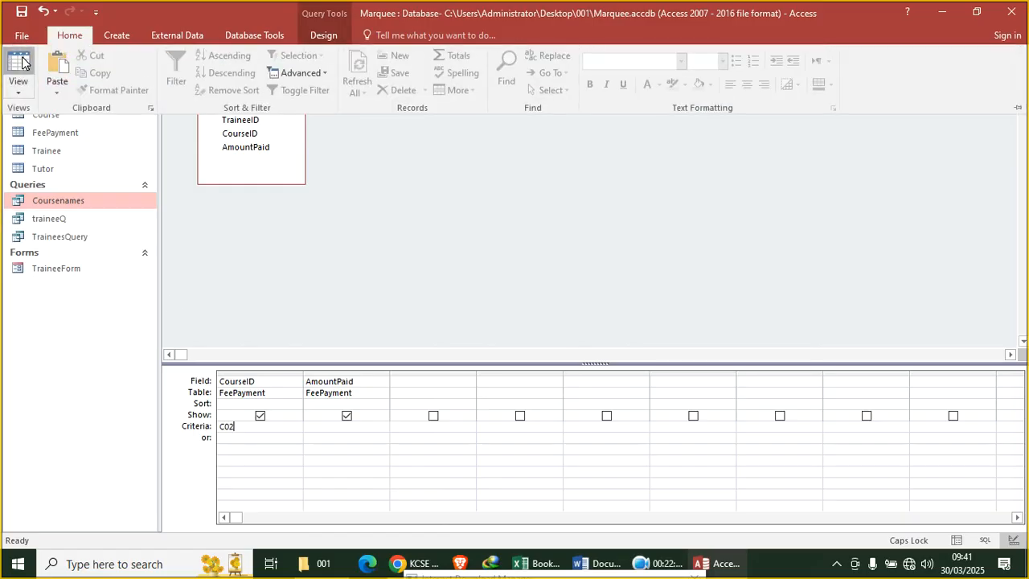
click(23, 66)
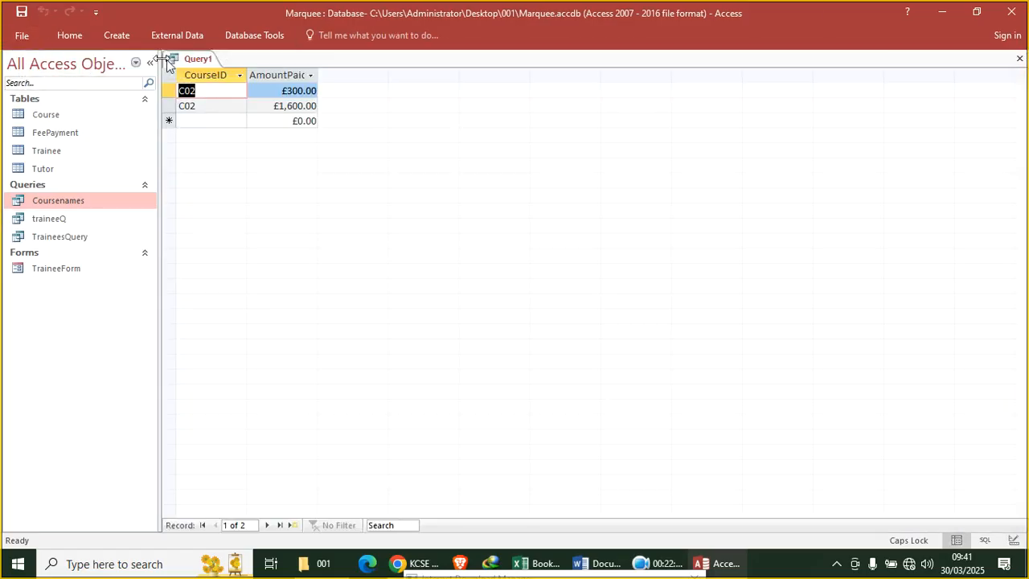
Save the filtered query as C02, then bring up the exam paper
right_click(189, 58)
click(221, 65)
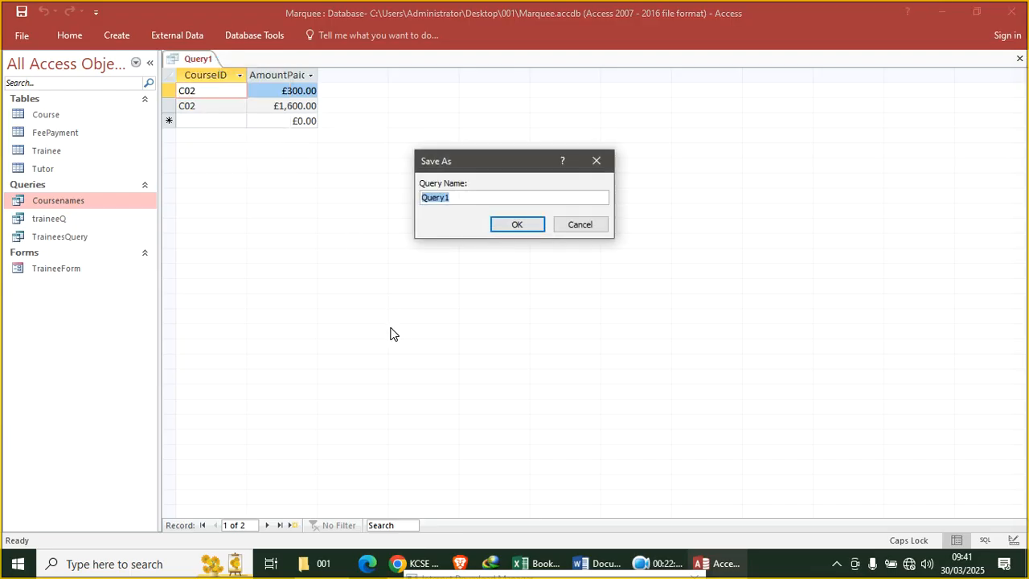
text(C02)
key(Return)
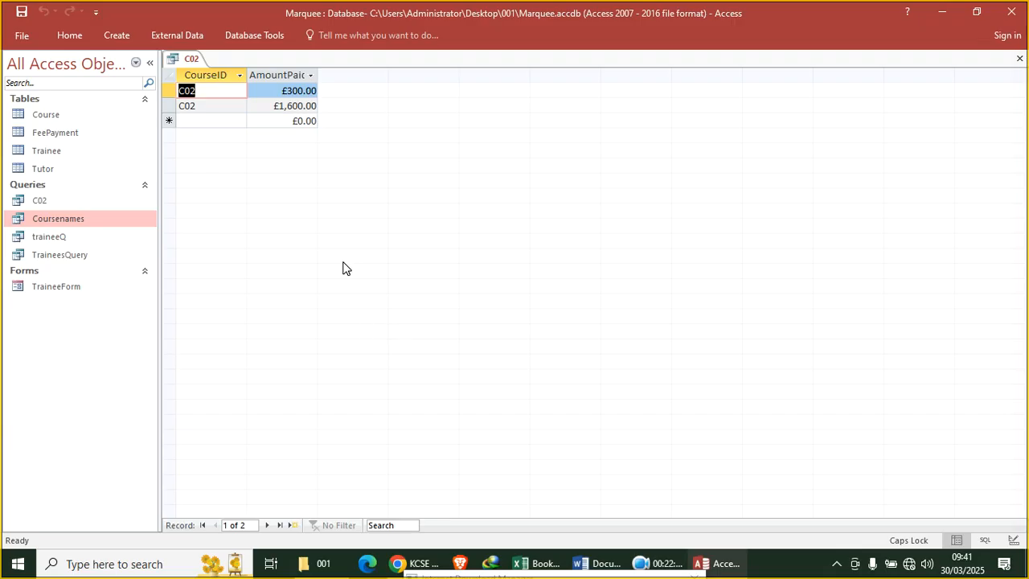
click(417, 563)
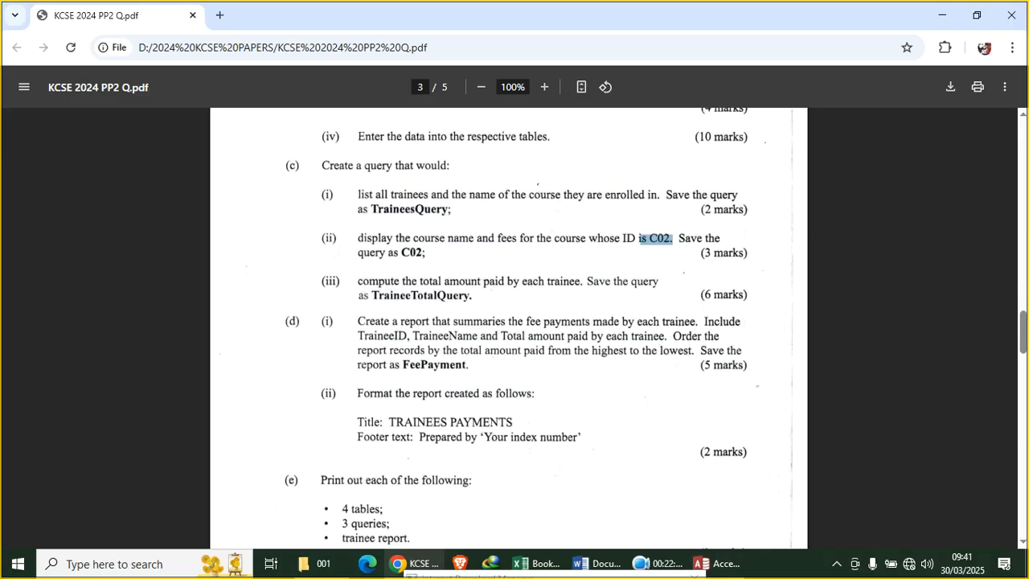
Highlight TraineeTotalQuery in the exam task, return to Access, and close the C02 query
drag(472, 296, 371, 295)
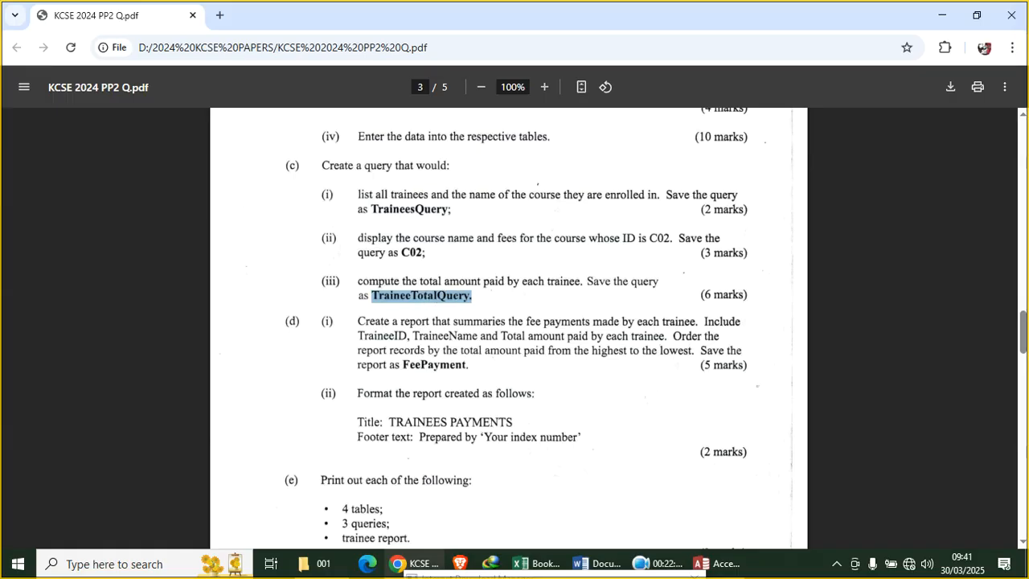
click(717, 560)
click(1019, 58)
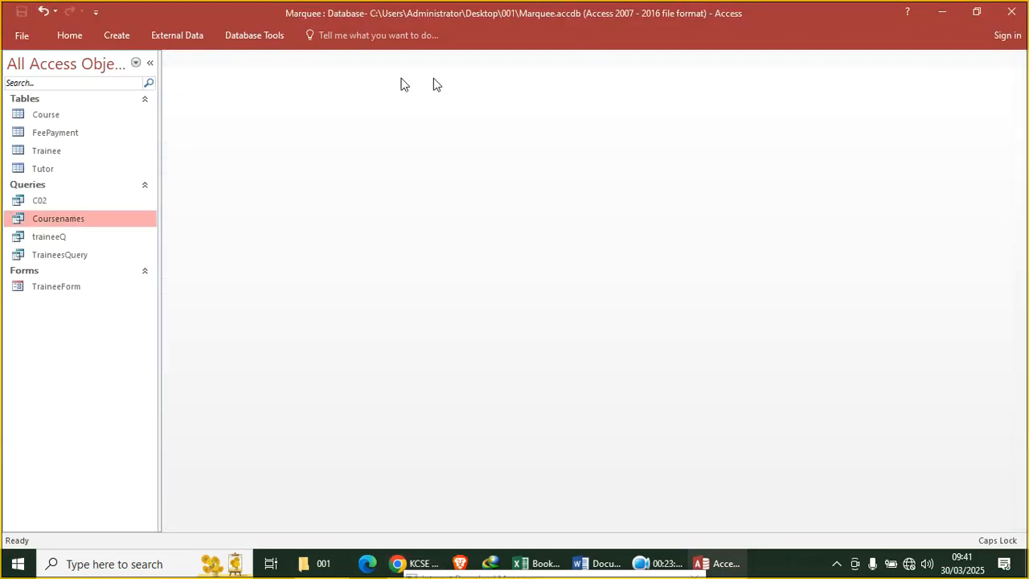
Start a query on FeePayment with TraineeID, CourseID and AmountPaid fields
click(114, 38)
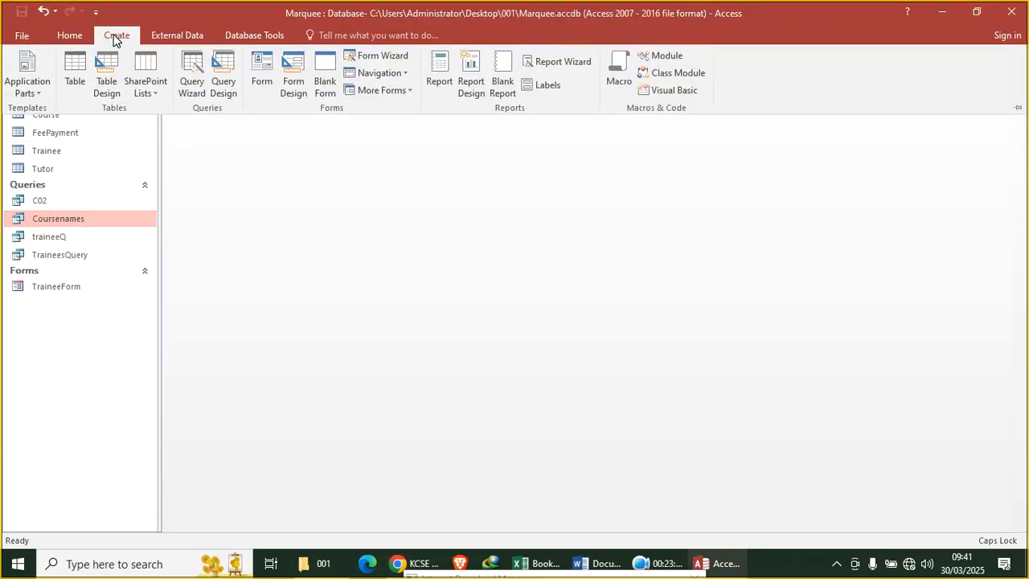
click(224, 89)
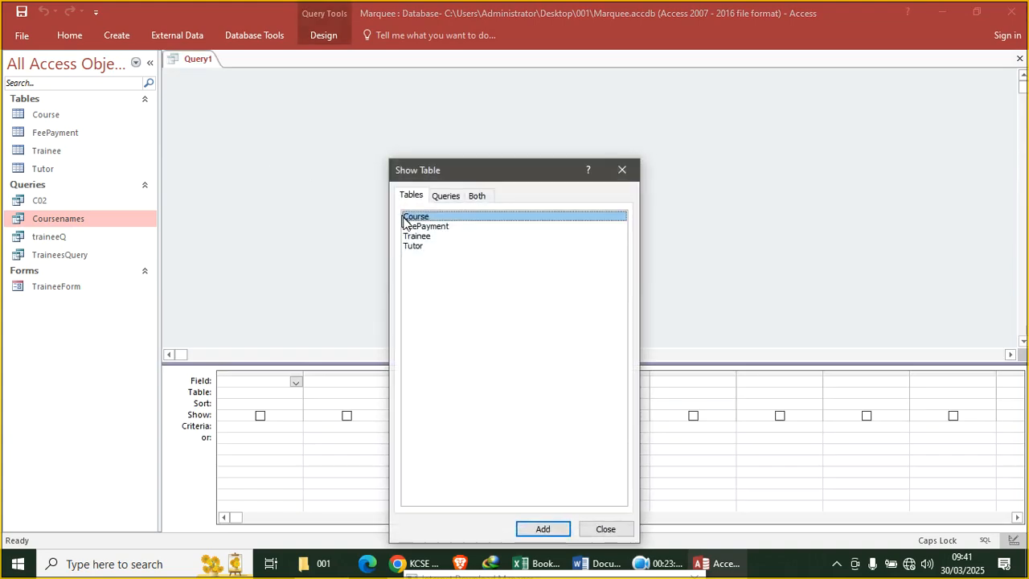
double_click(442, 227)
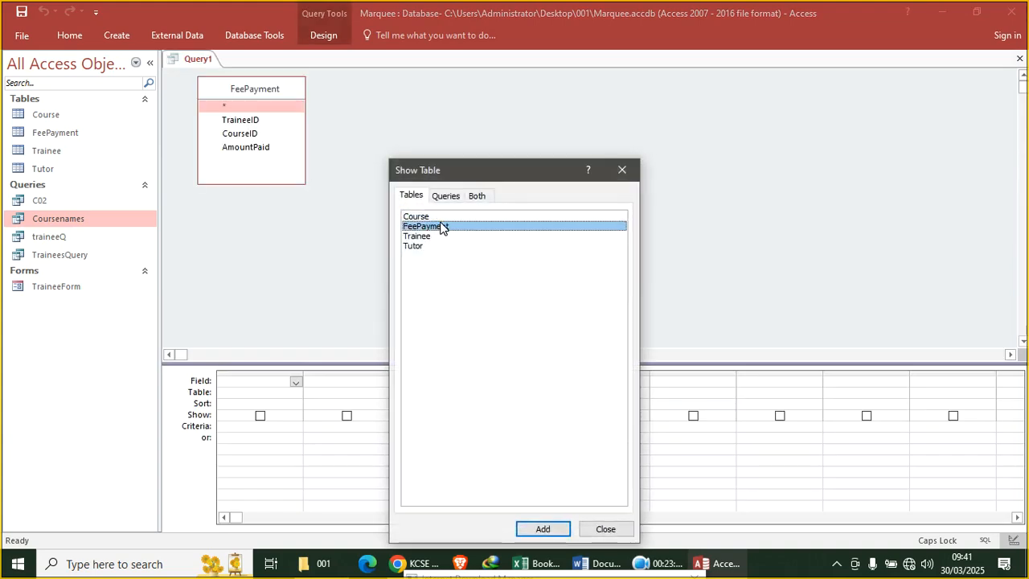
click(623, 170)
double_click(255, 122)
double_click(255, 135)
double_click(256, 148)
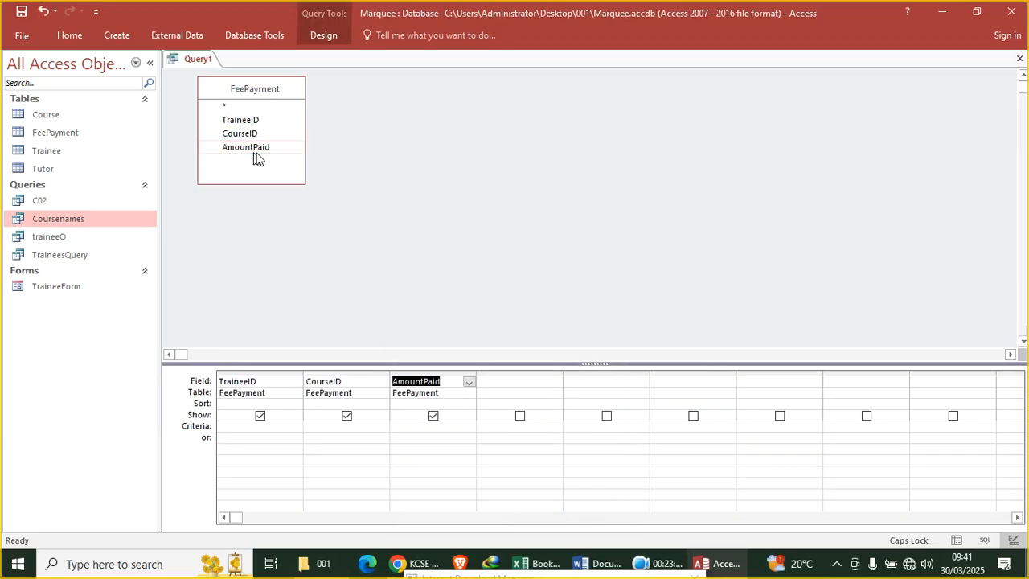
Add a Totals row, set AmountPaid to Sum, and run the query
click(323, 37)
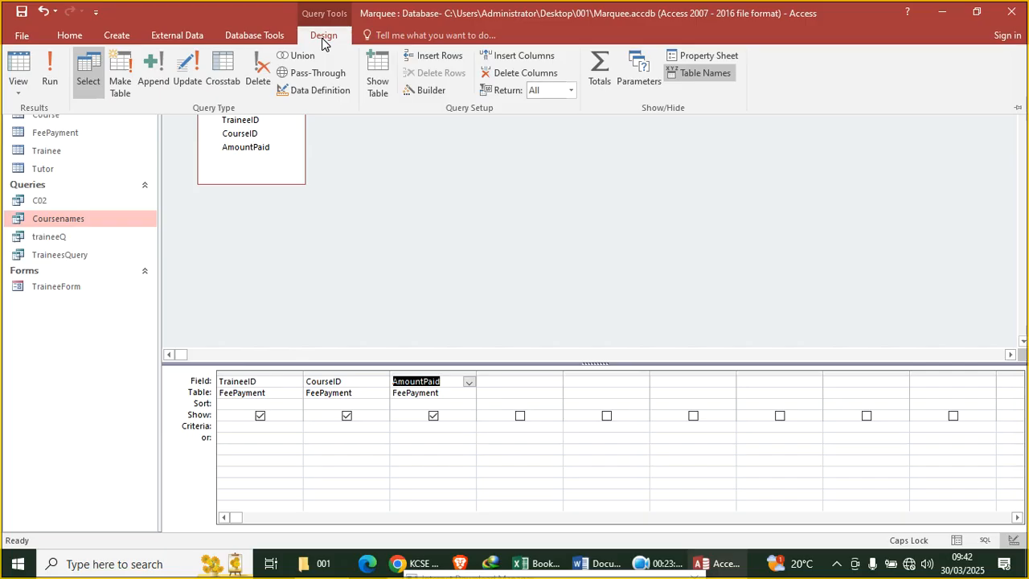
click(596, 86)
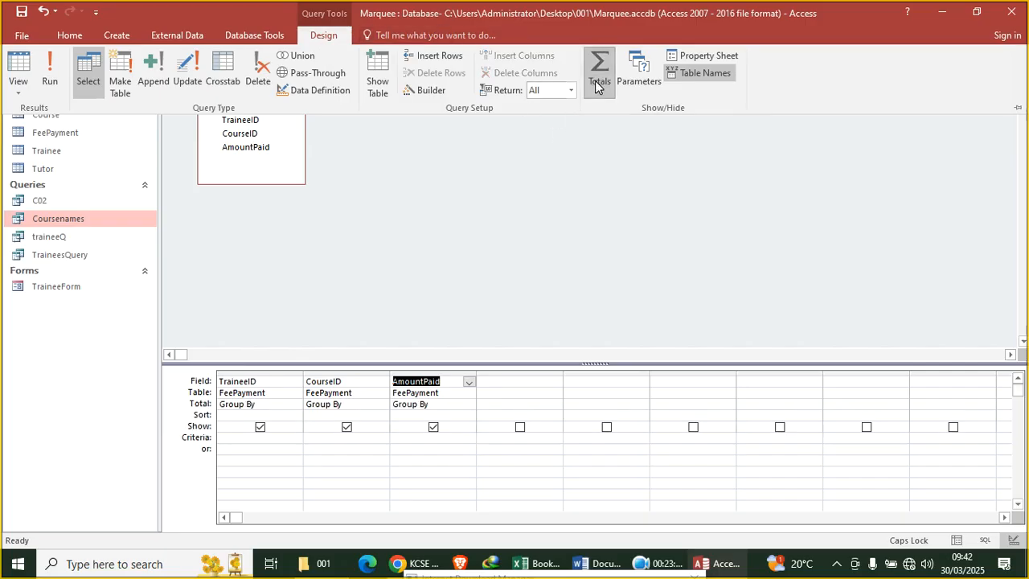
click(447, 403)
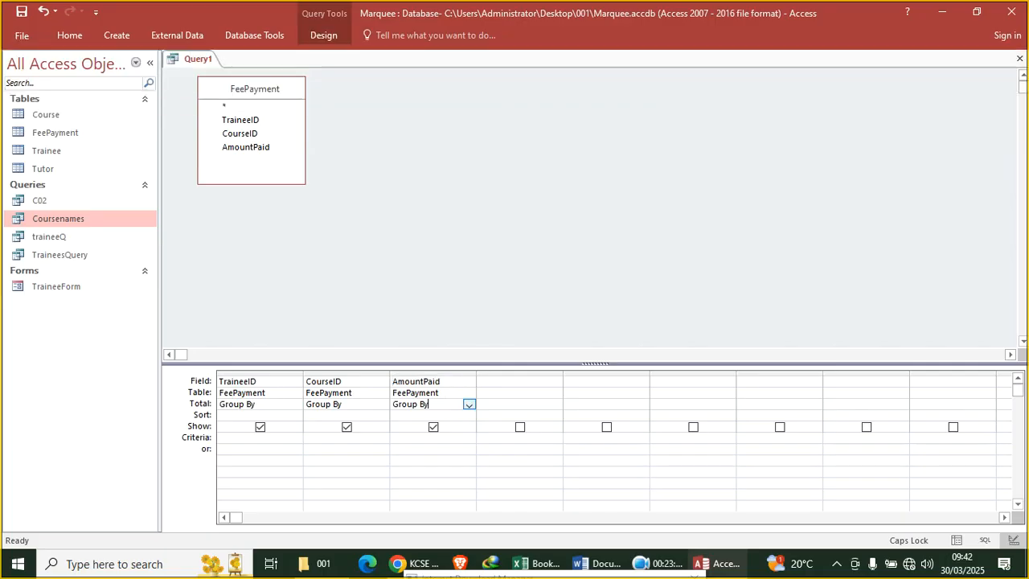
click(469, 405)
click(454, 425)
click(70, 34)
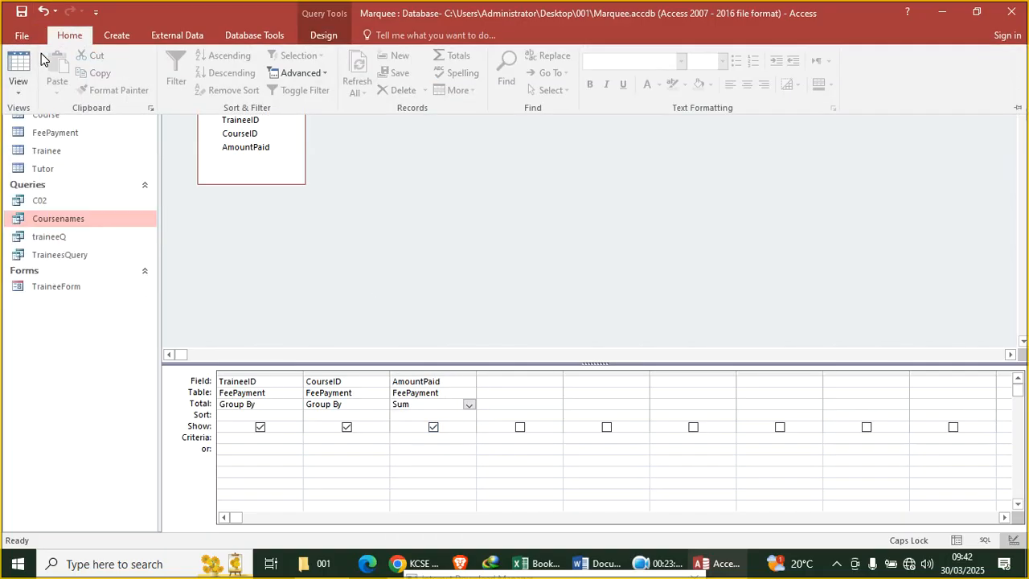
click(21, 71)
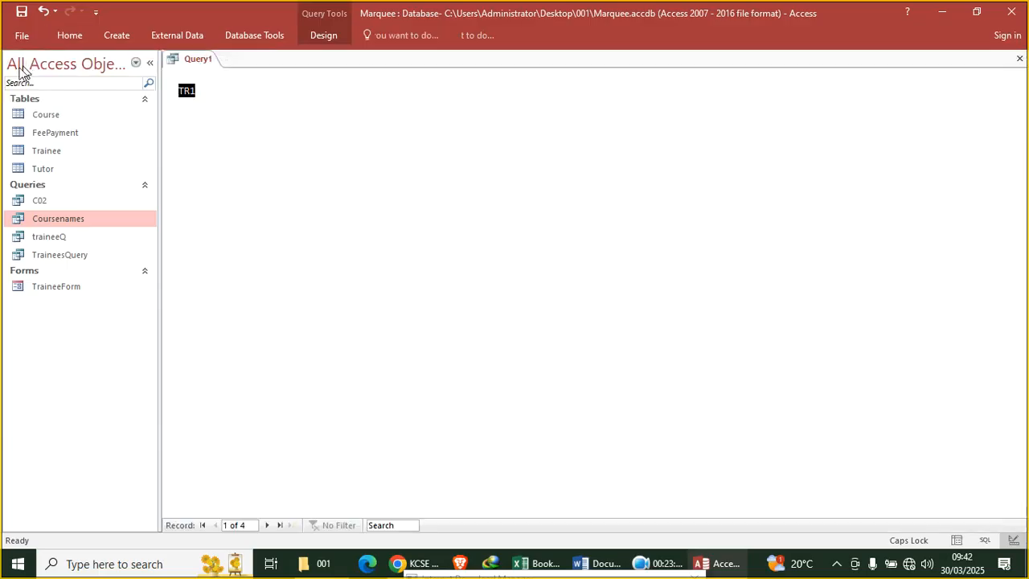
Return to Design view and save the query as TraineeTotalQuery
right_click(199, 60)
click(249, 125)
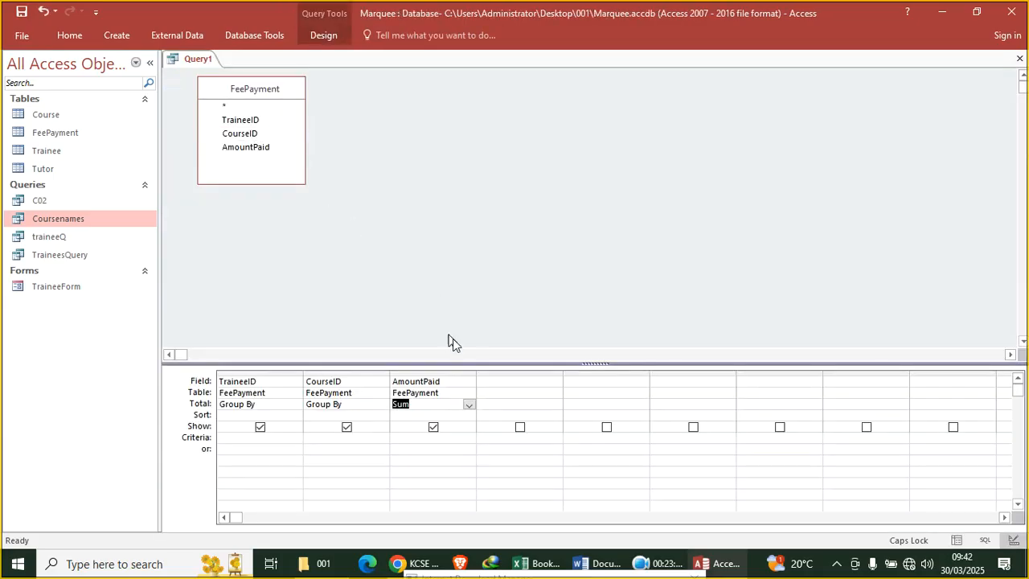
click(321, 35)
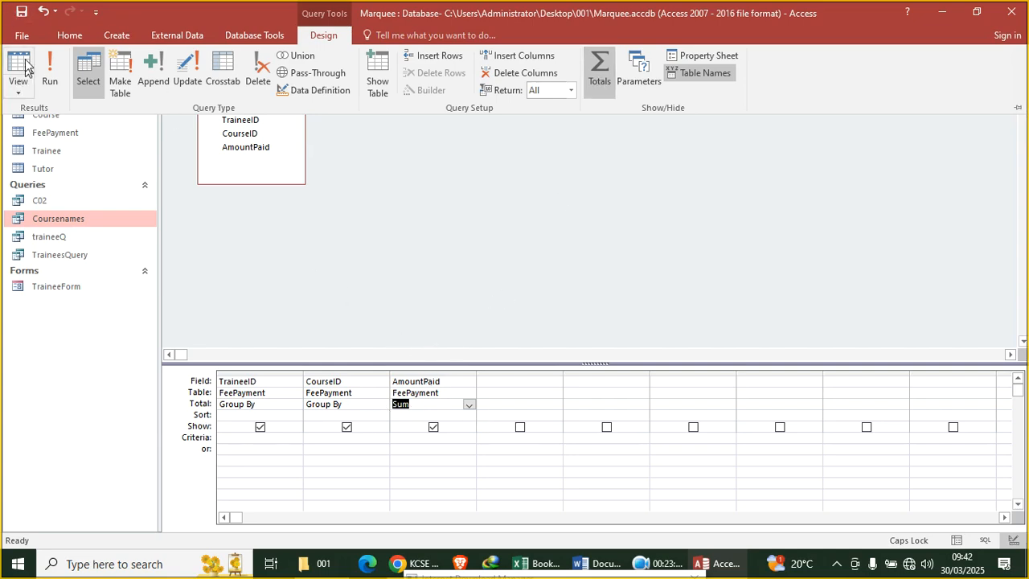
click(22, 11)
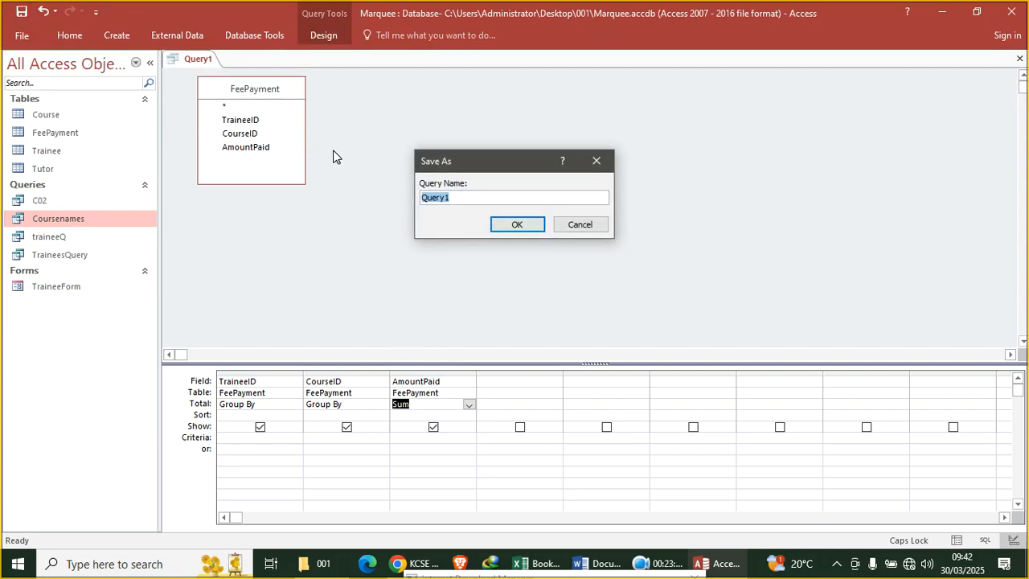
text(TraineeTotalQuery.)
key(BackSpace)
key(Return)
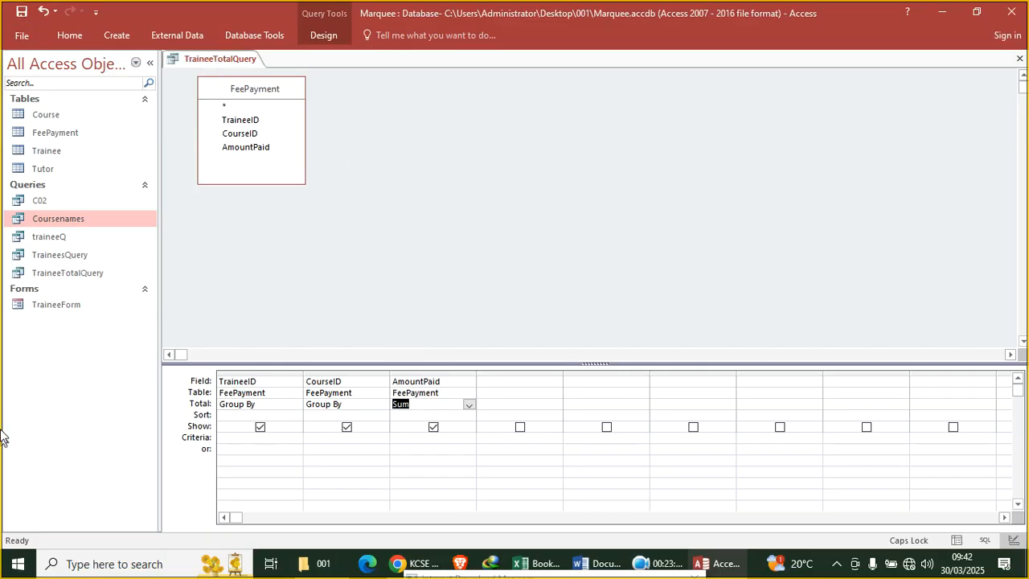
Highlight the report name FeePayment in task (d)(i) of the exam paper and return to Access
click(414, 563)
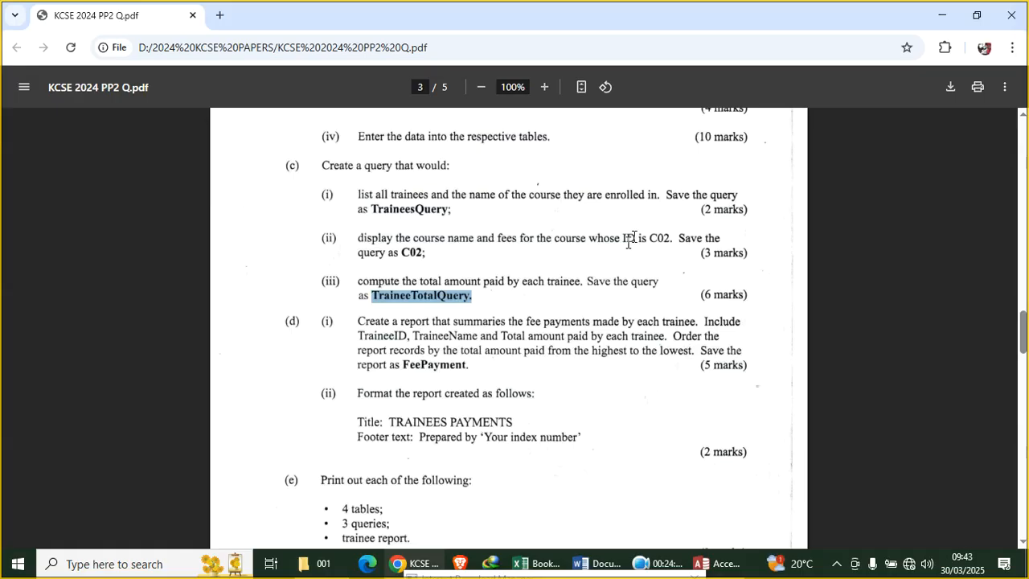
mouse_move(470, 366)
mouse_down()
mouse_move(405, 364)
mouse_move(470, 366)
mouse_up()
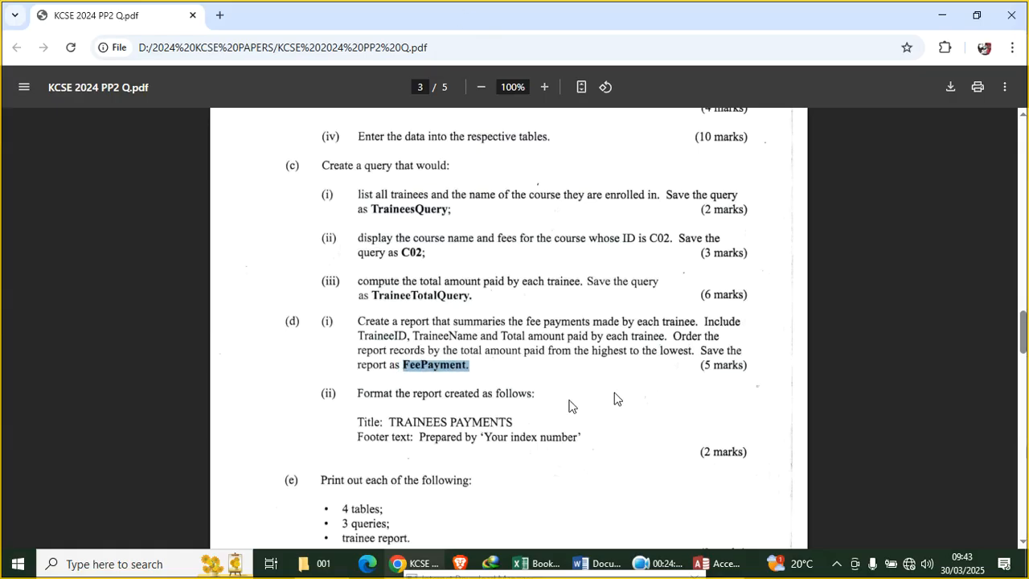
click(727, 563)
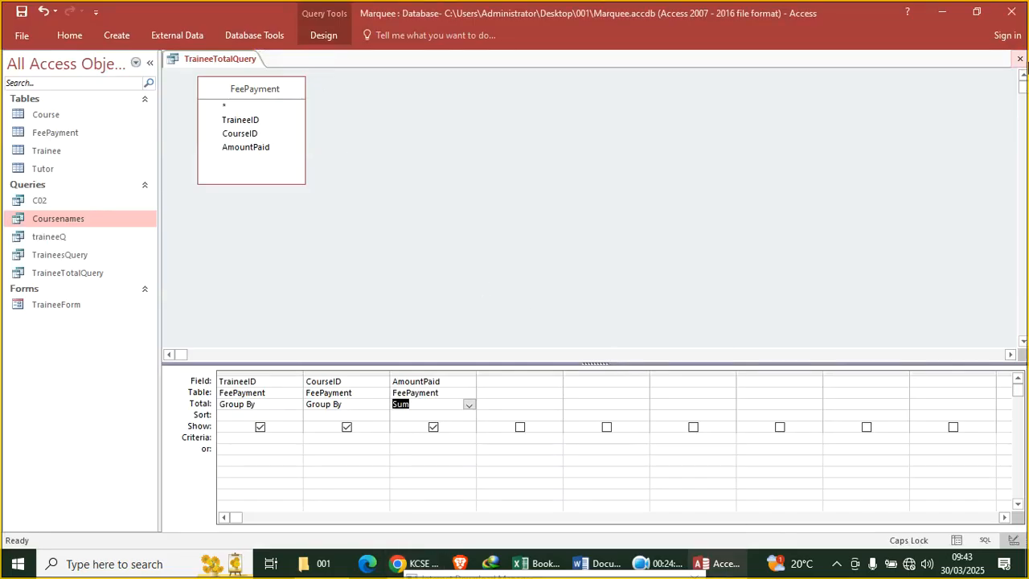
Close the query design and generate a quick report from TraineeTotalQuery
click(1019, 59)
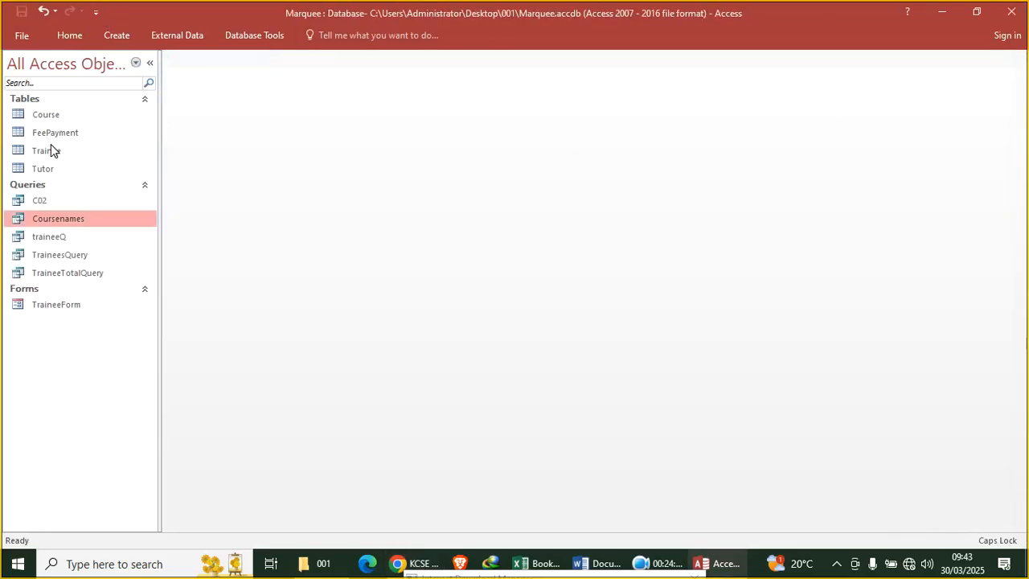
click(84, 275)
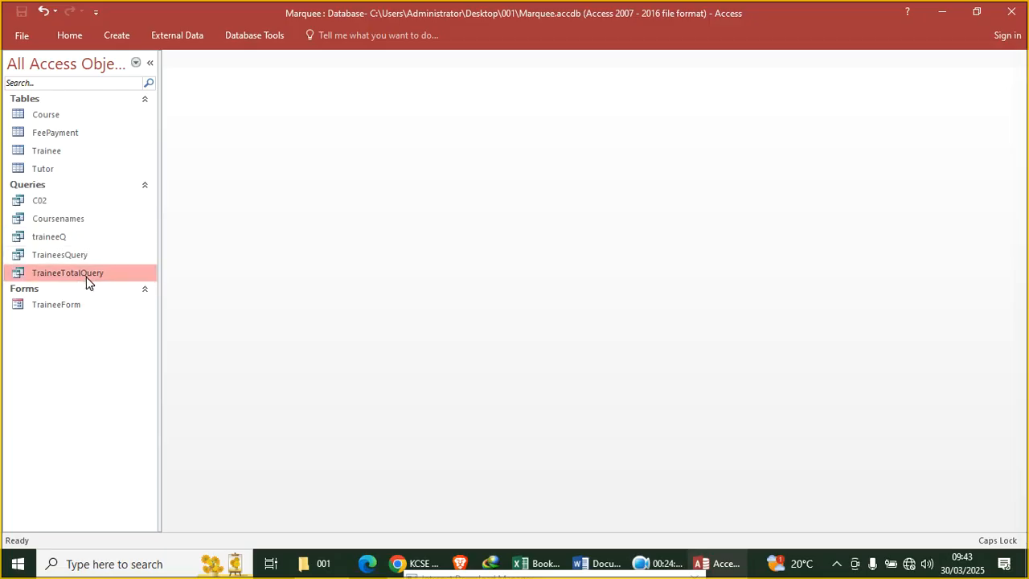
click(117, 35)
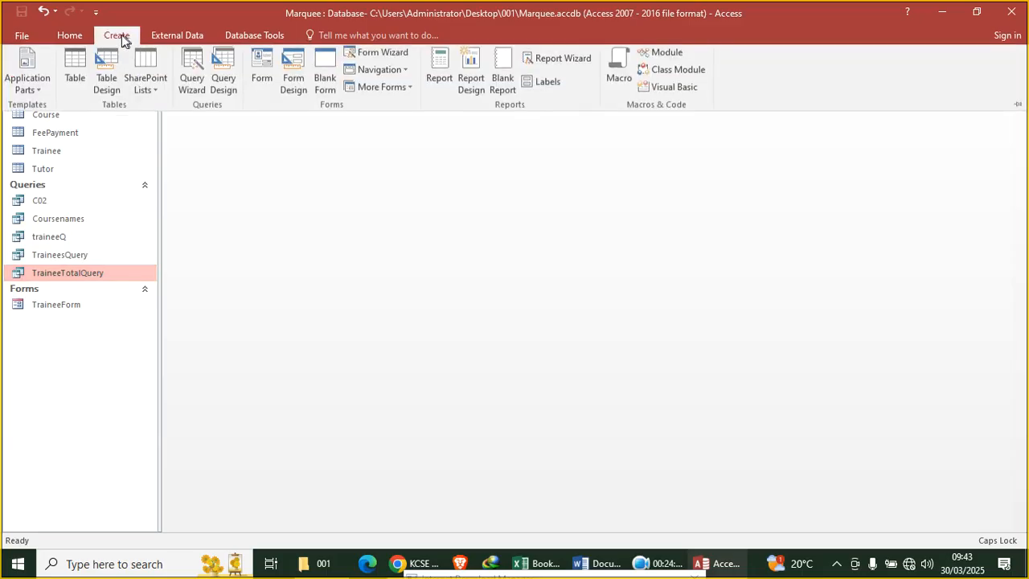
click(440, 74)
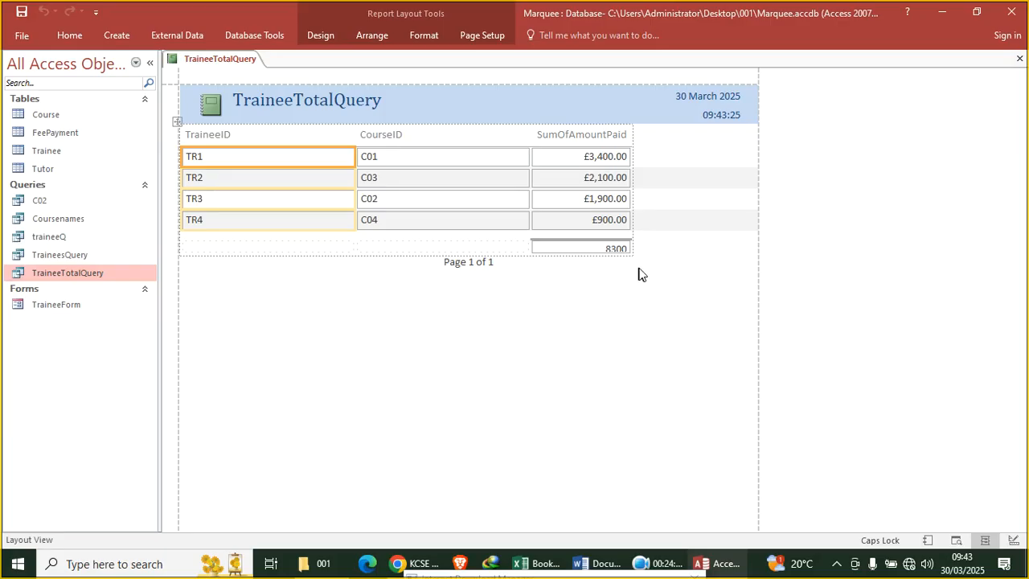
Switch the report to Design View and raise the top edge of the footer's =Sum total box
right_click(449, 115)
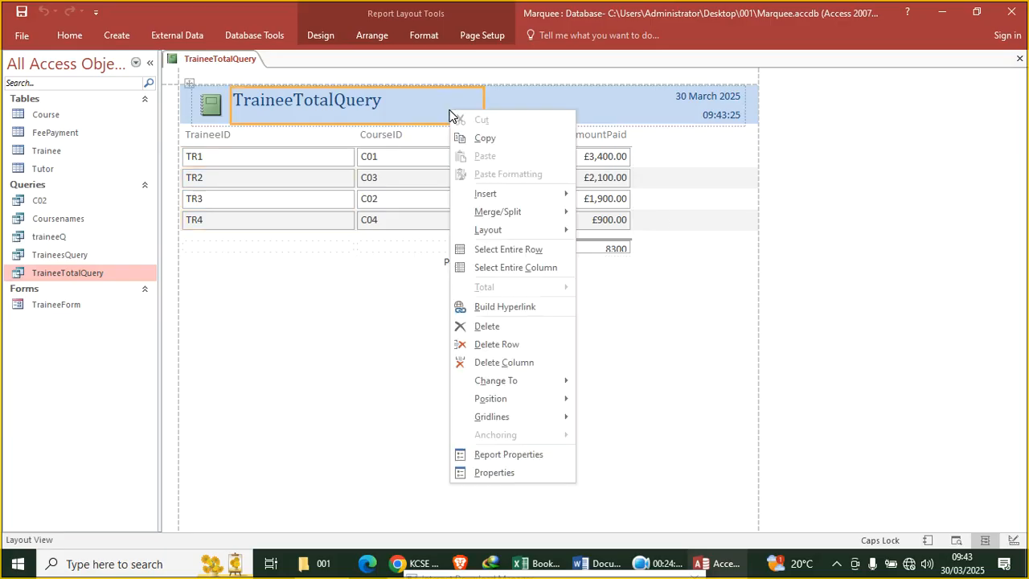
click(462, 73)
right_click(446, 82)
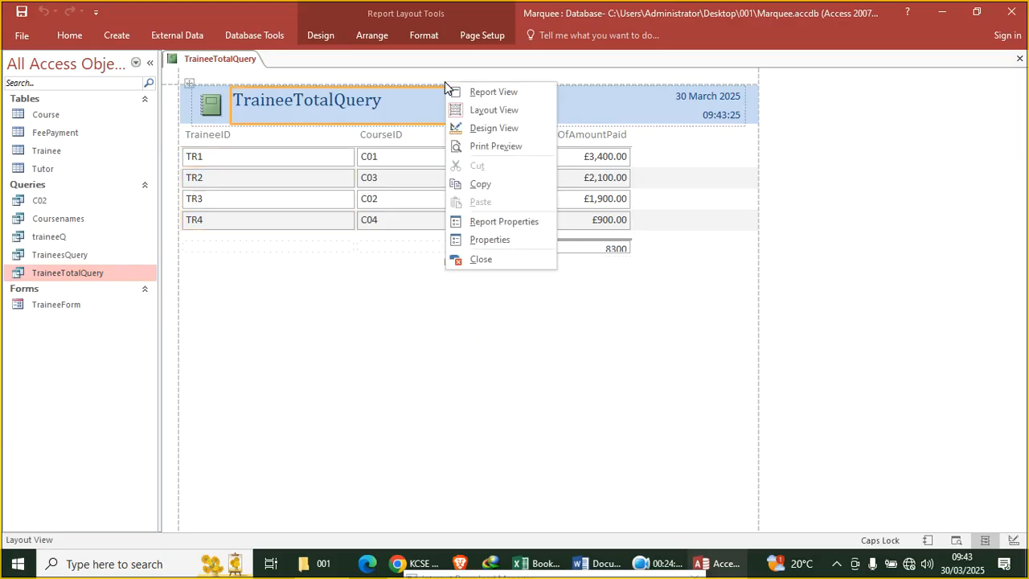
click(479, 128)
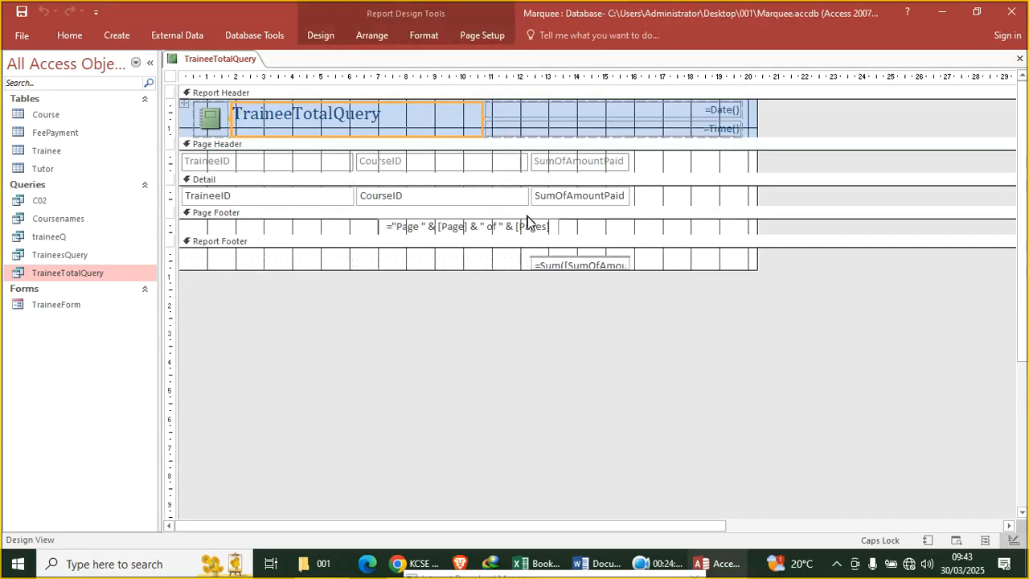
click(574, 262)
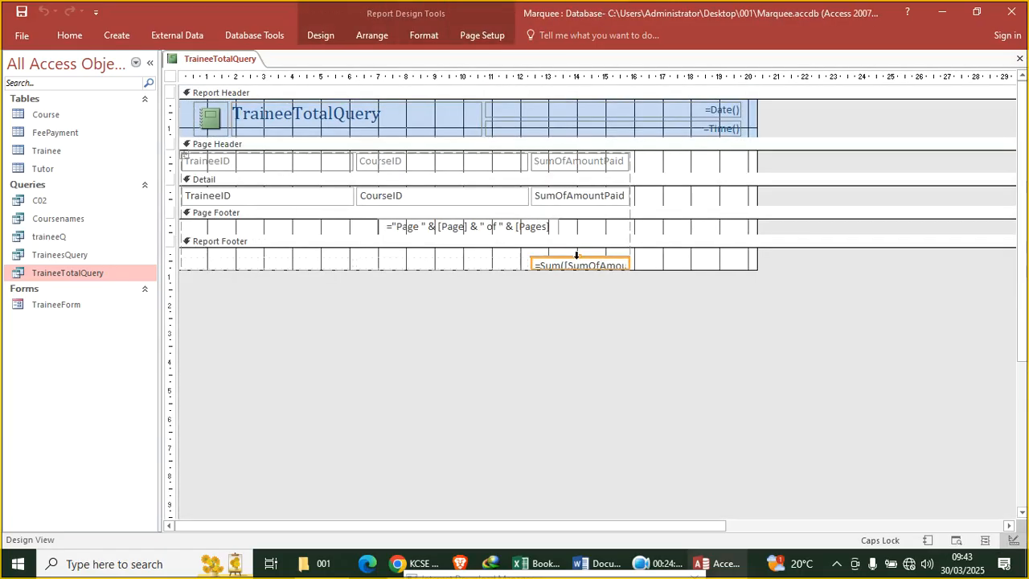
drag(578, 255, 578, 249)
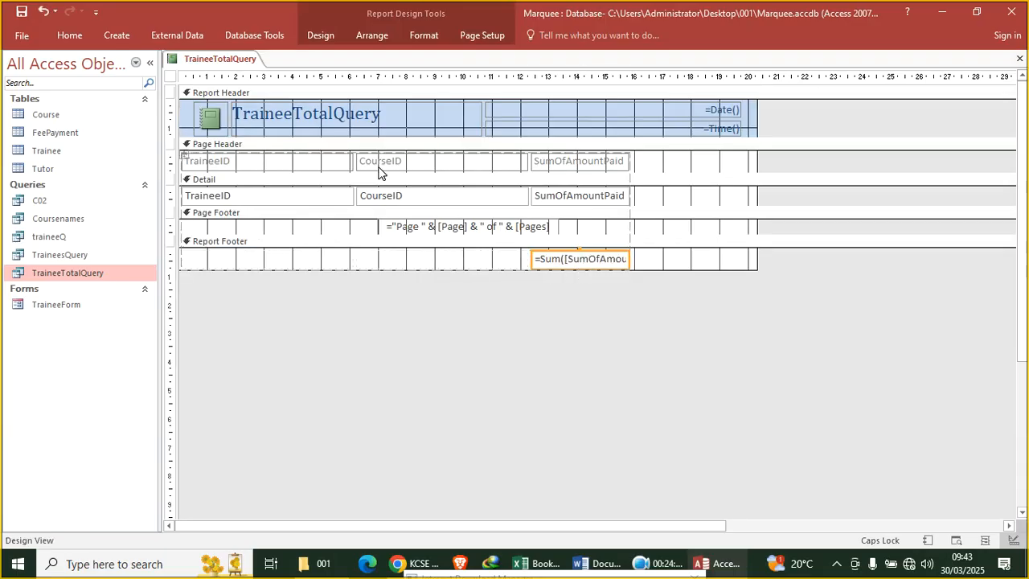
Show the Group, Sort, and Total pane, then close the report design
click(318, 35)
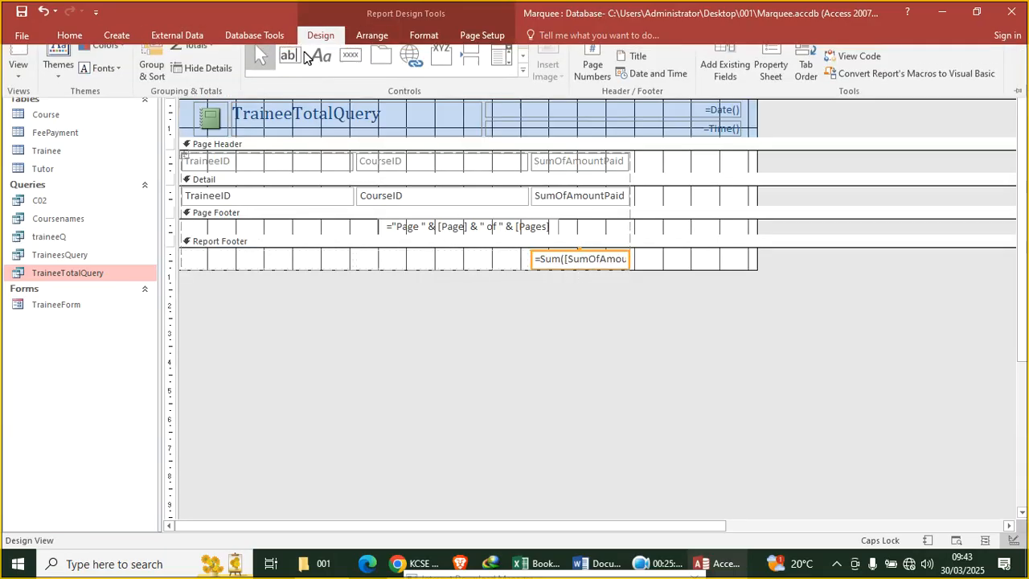
click(146, 91)
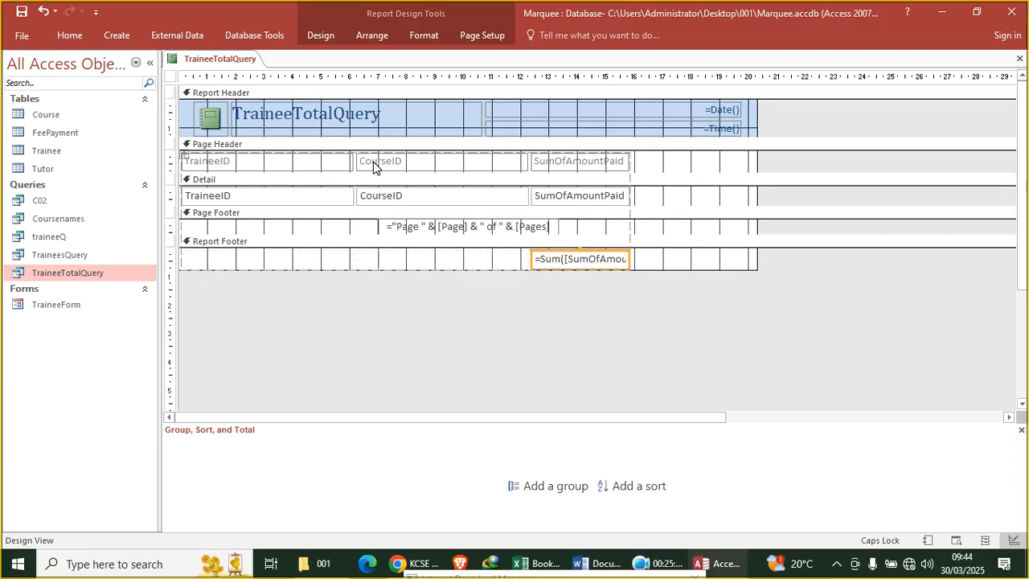
click(1019, 59)
Answer the save prompt to close the report, then copy the TraineeTotalQuery query
click(506, 324)
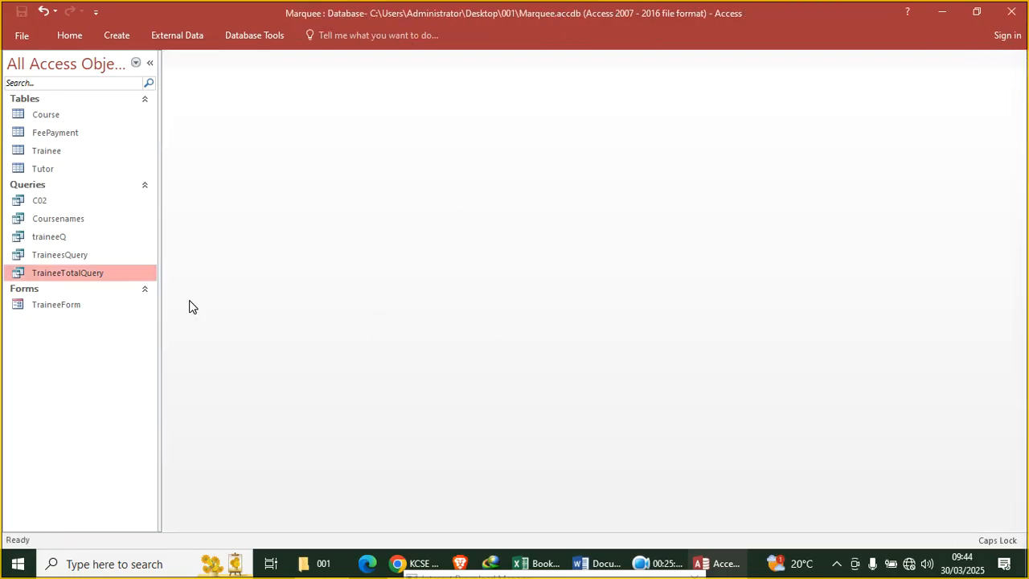
right_click(78, 278)
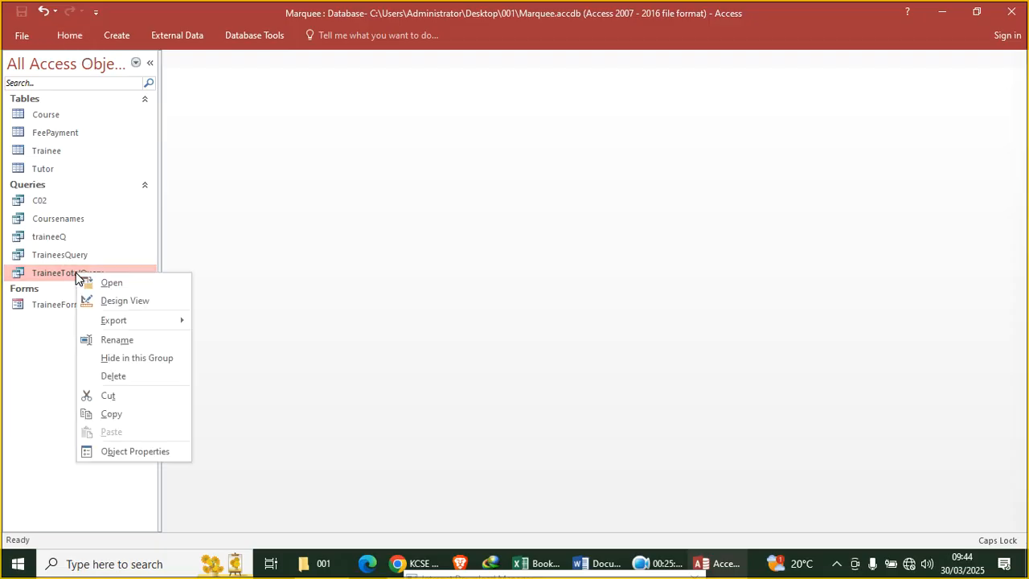
click(149, 412)
Paste the query, try renaming the copy, then cancel the Paste As dialog
right_click(105, 272)
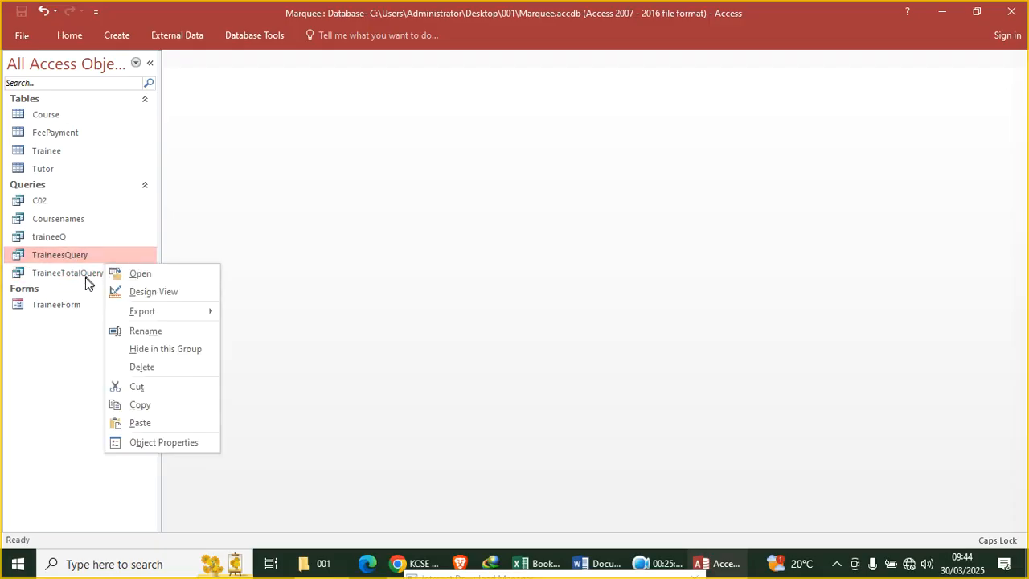
right_click(85, 276)
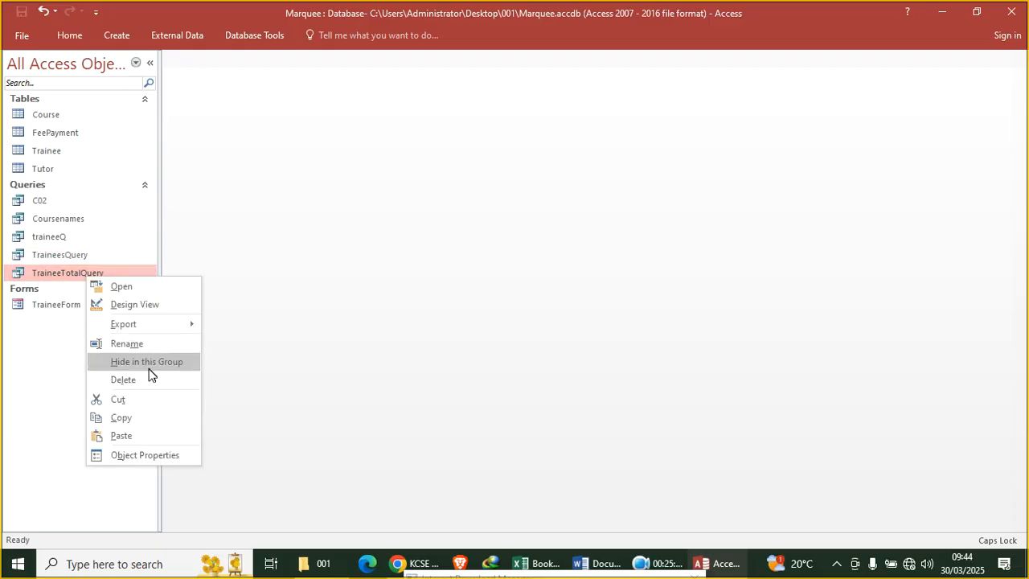
click(146, 433)
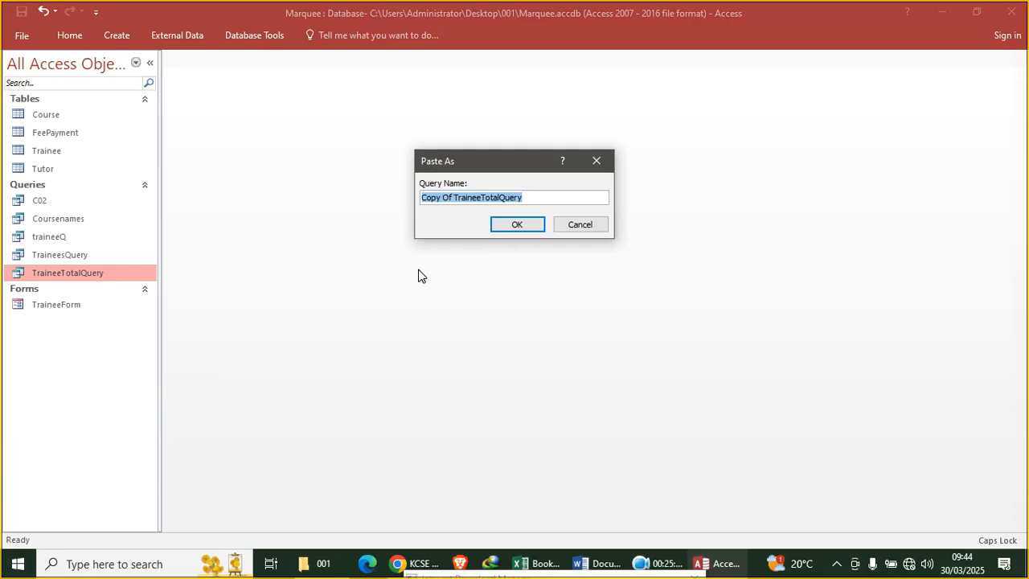
text(TraineeID CourseID SumOfAmountPaid)
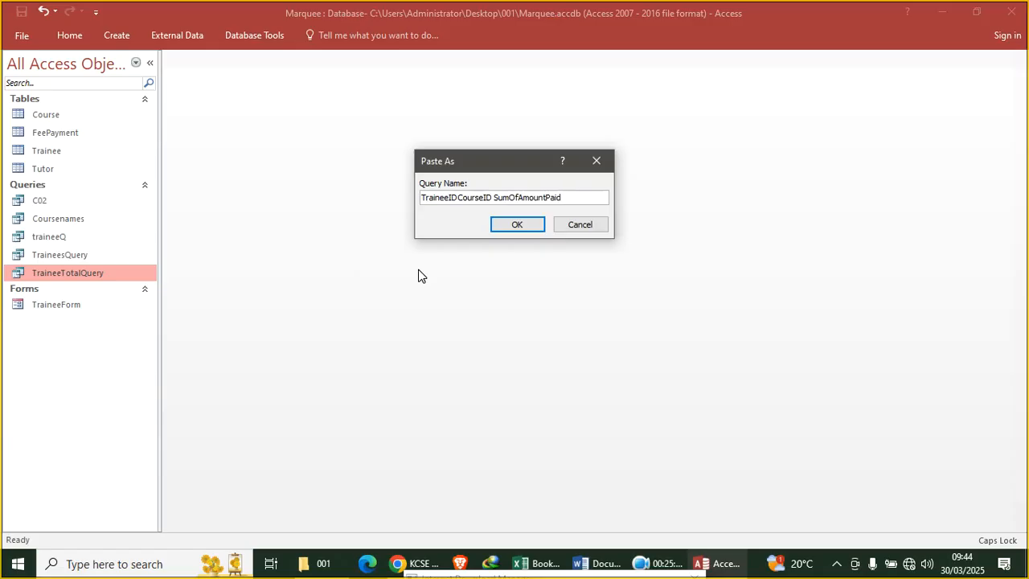
key(ctrl+z)
key(BackSpace)
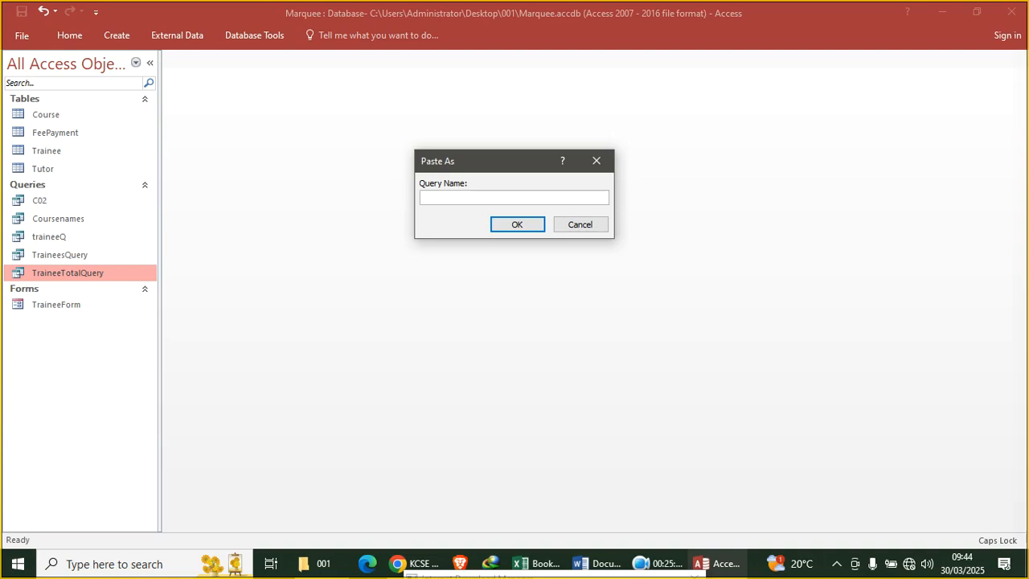
text(f)
key(Caps_Lock)
key(BackSpace)
key(BackSpace)
key(BackSpace)
key(BackSpace)
click(580, 224)
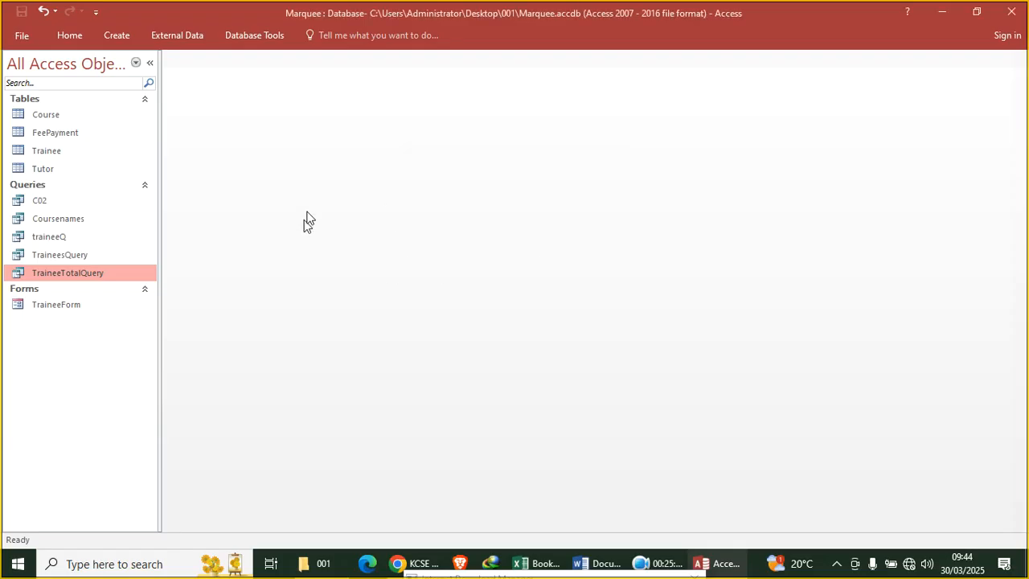
Start a new query design containing the FeePayment and Trainee tables
click(121, 35)
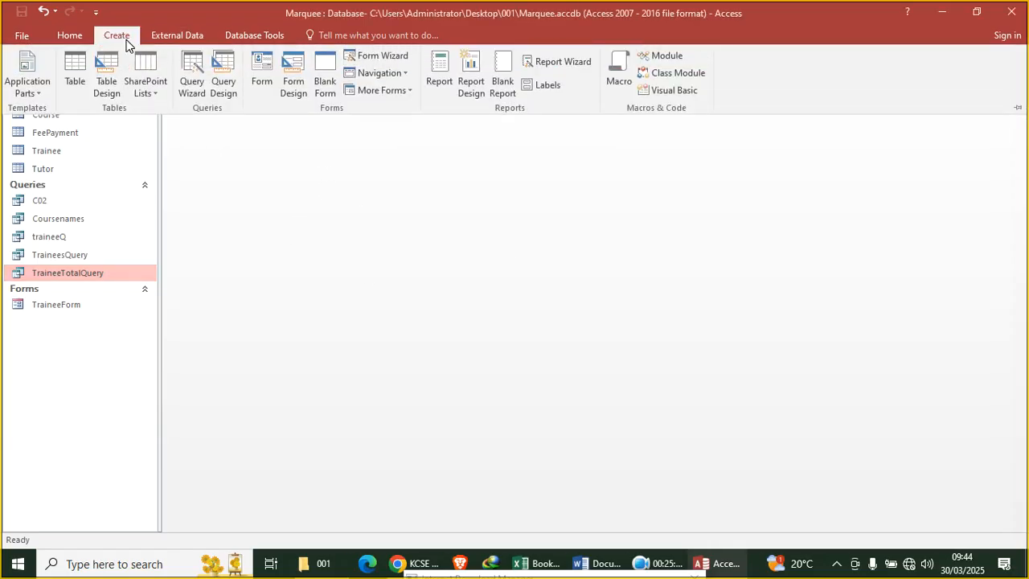
click(226, 85)
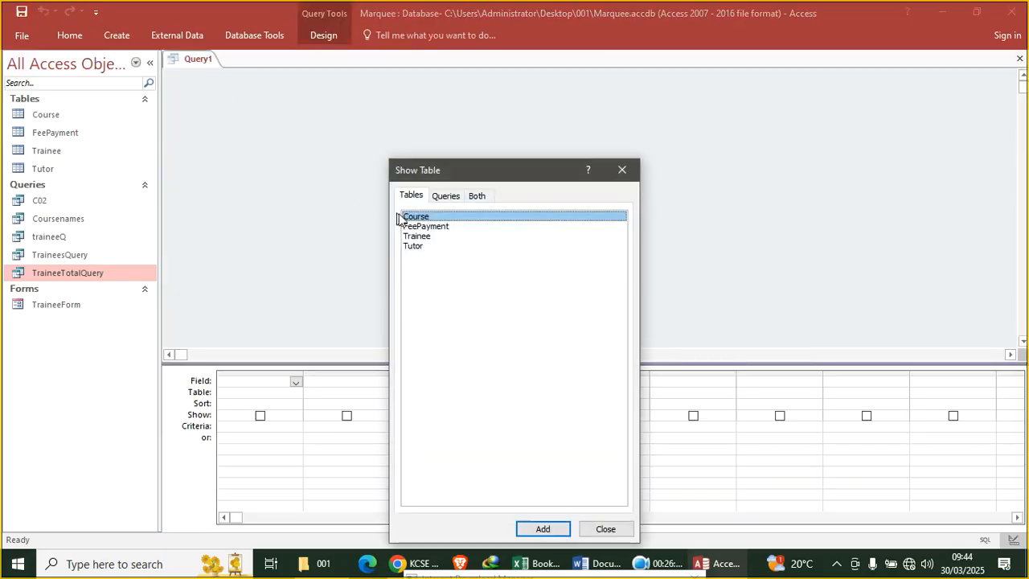
click(420, 238)
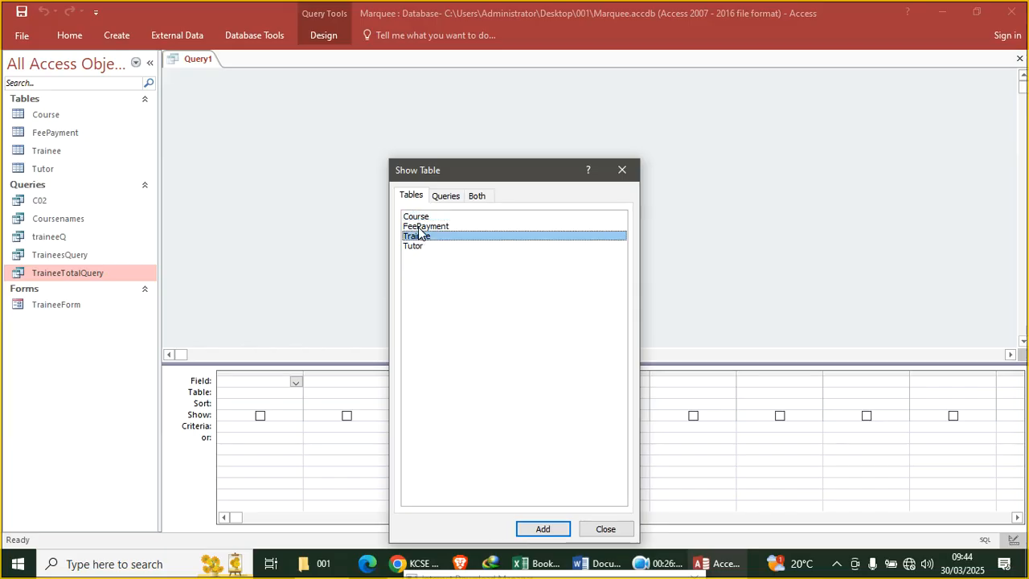
click(429, 229)
double_click(428, 229)
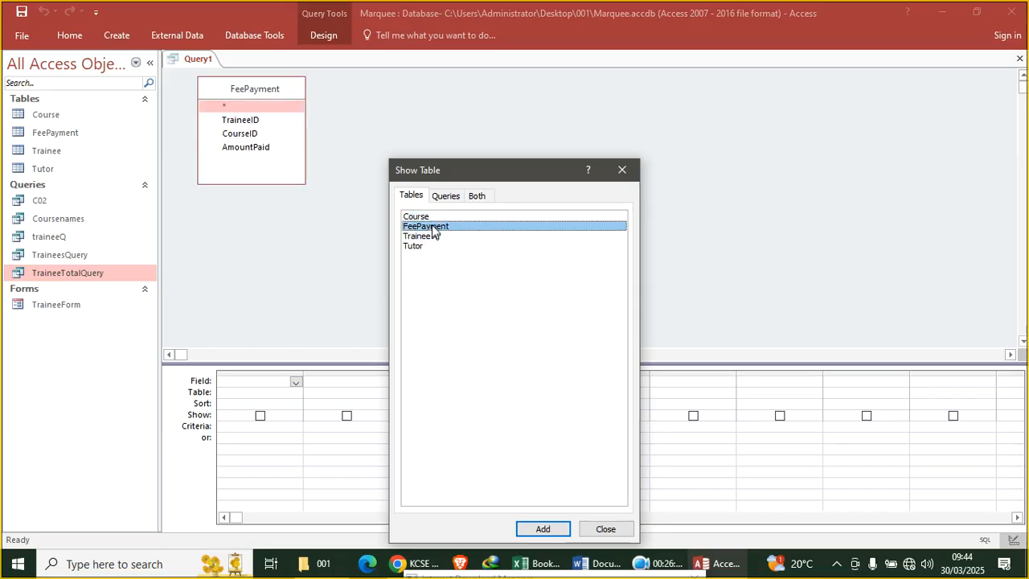
double_click(418, 236)
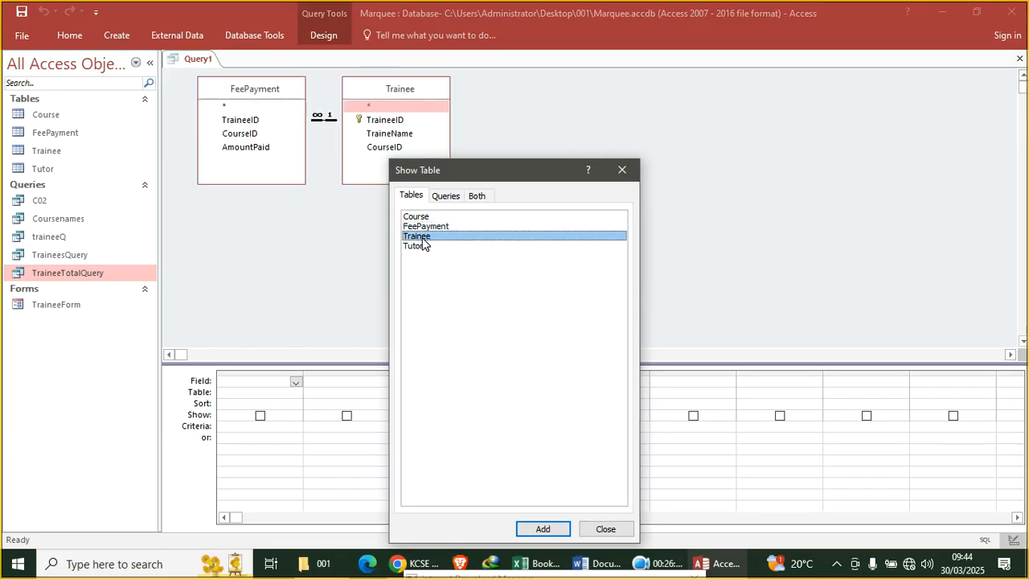
click(621, 169)
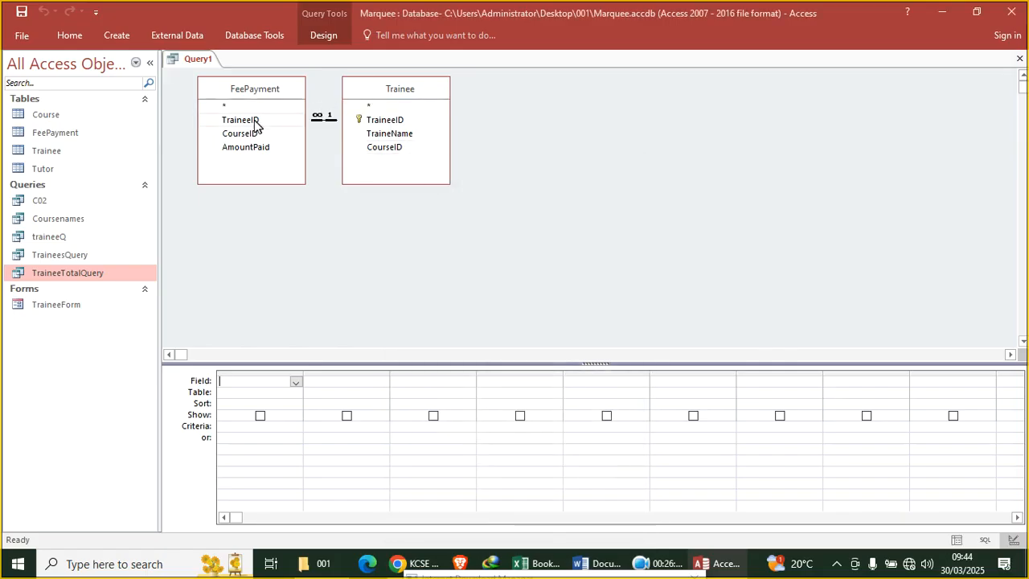
Add TraineeID, TraineeName and AmountPaid, then run the query to view its 8 records
double_click(241, 120)
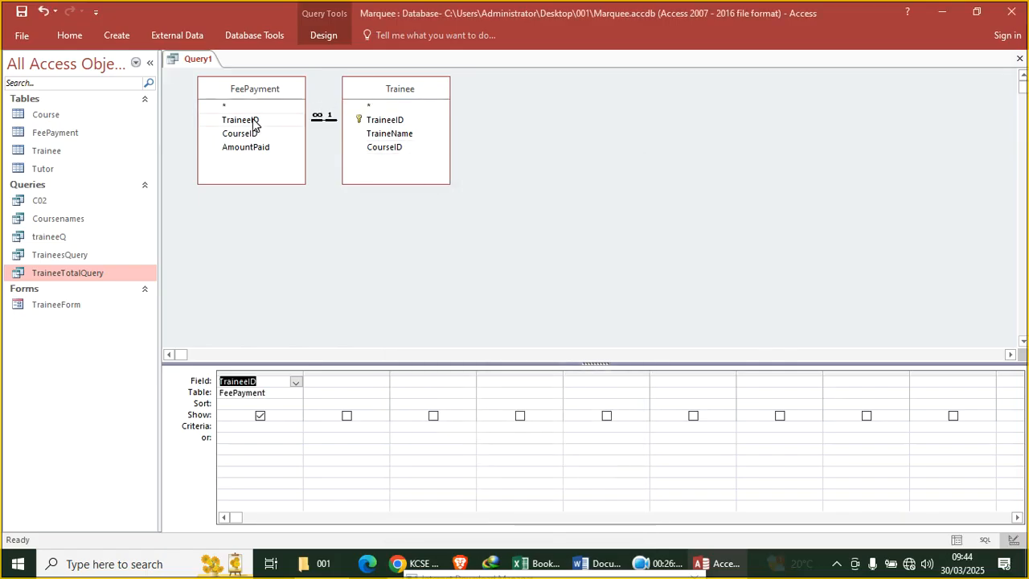
double_click(389, 134)
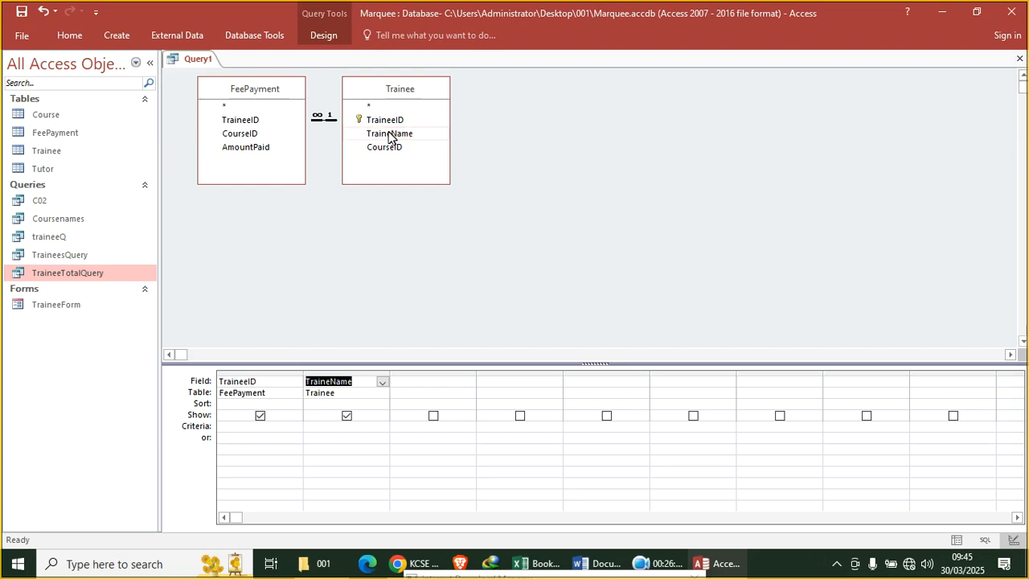
double_click(268, 148)
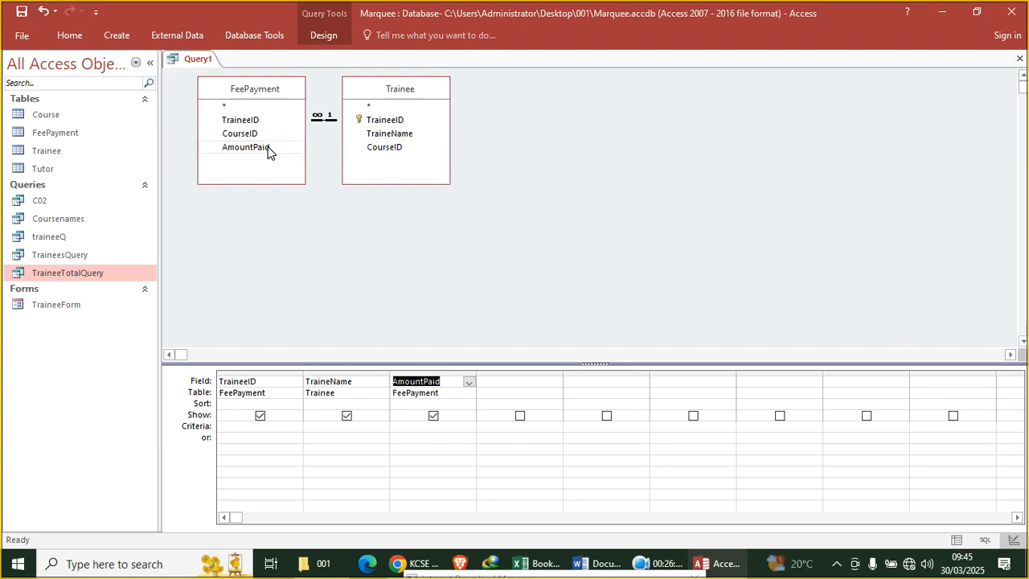
click(70, 36)
click(15, 66)
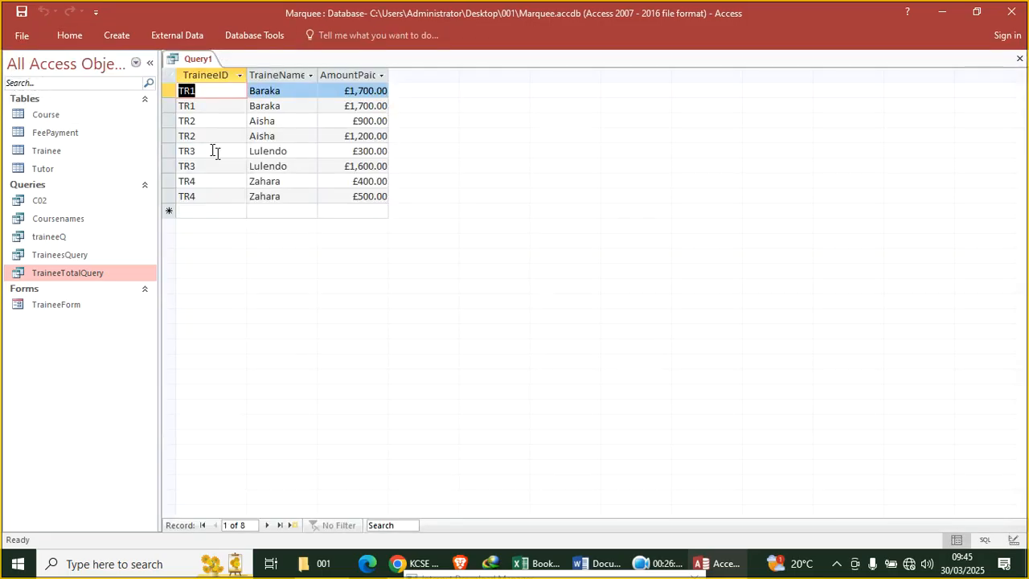
Save the Query1 query under the name 'FeePaymentq' and close its tab
right_click(190, 58)
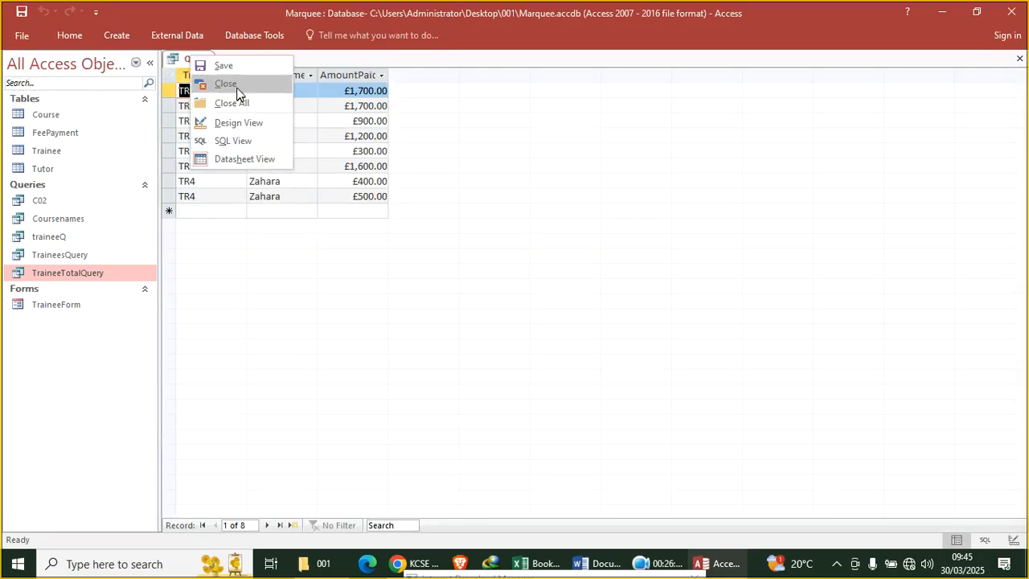
click(228, 65)
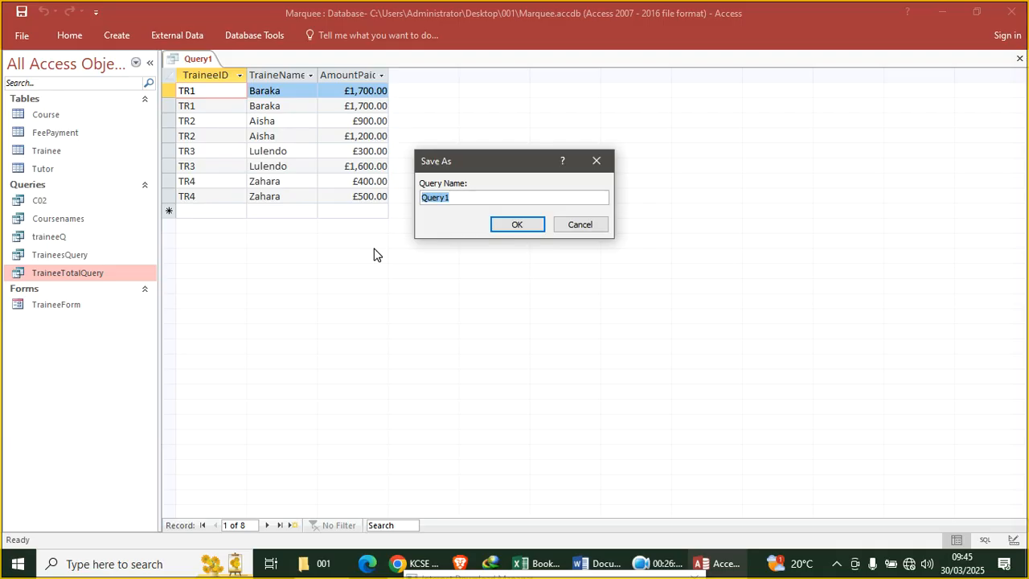
text(F)
key(Caps_Lock)
text(eeP)
key(Caps_Lock)
text(a)
text(q)
click(515, 225)
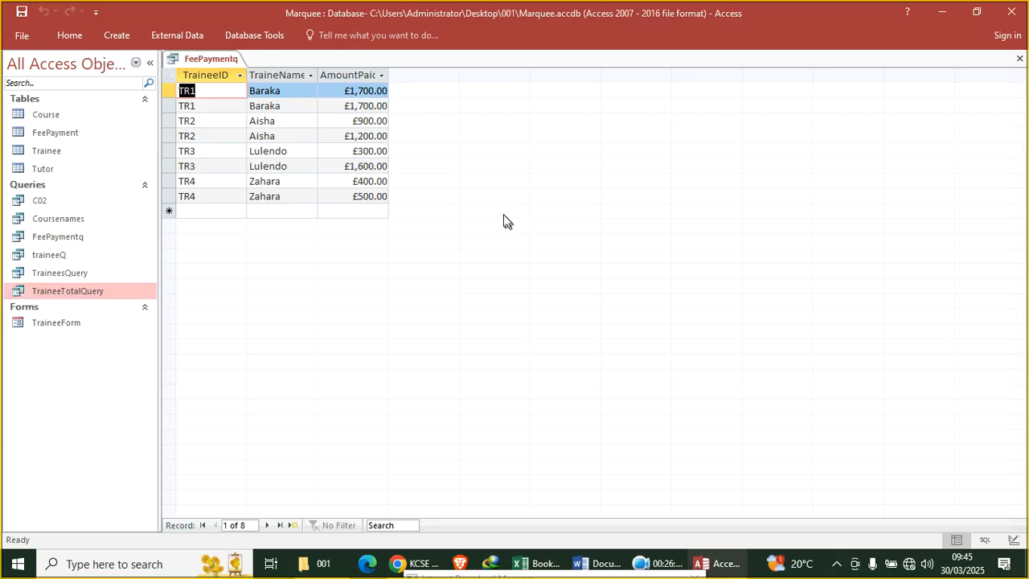
click(1018, 54)
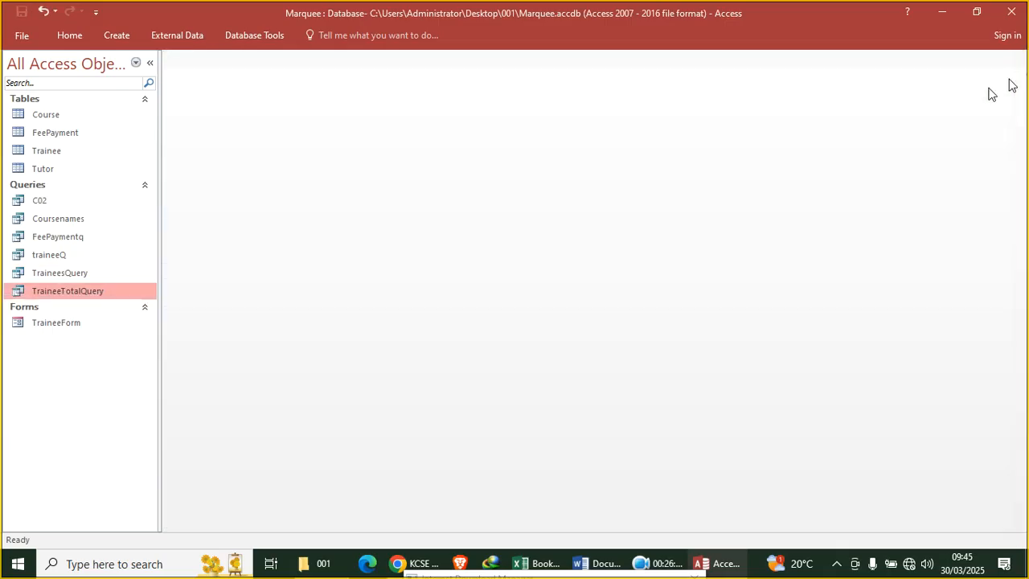
right_click(79, 293)
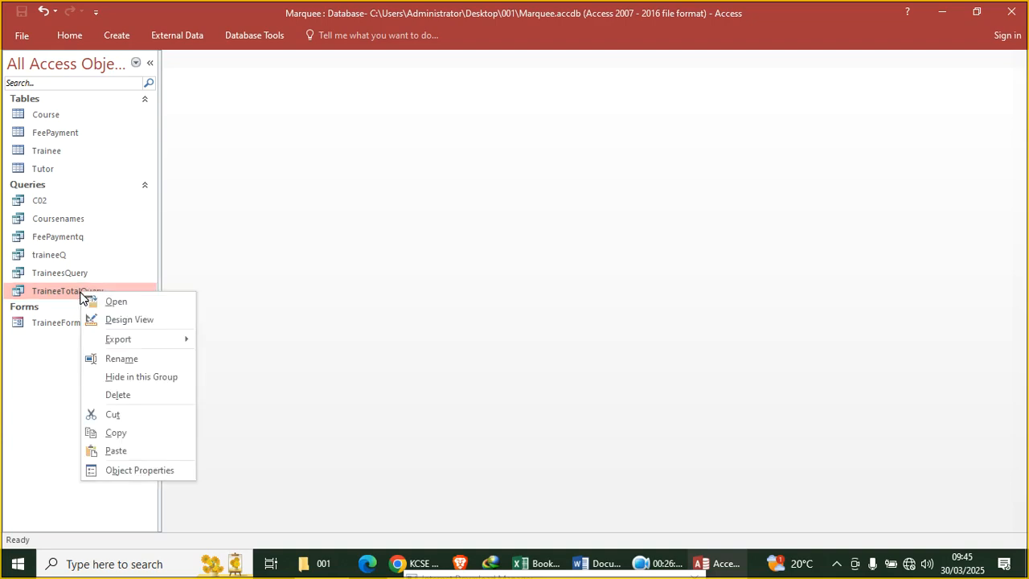
click(117, 319)
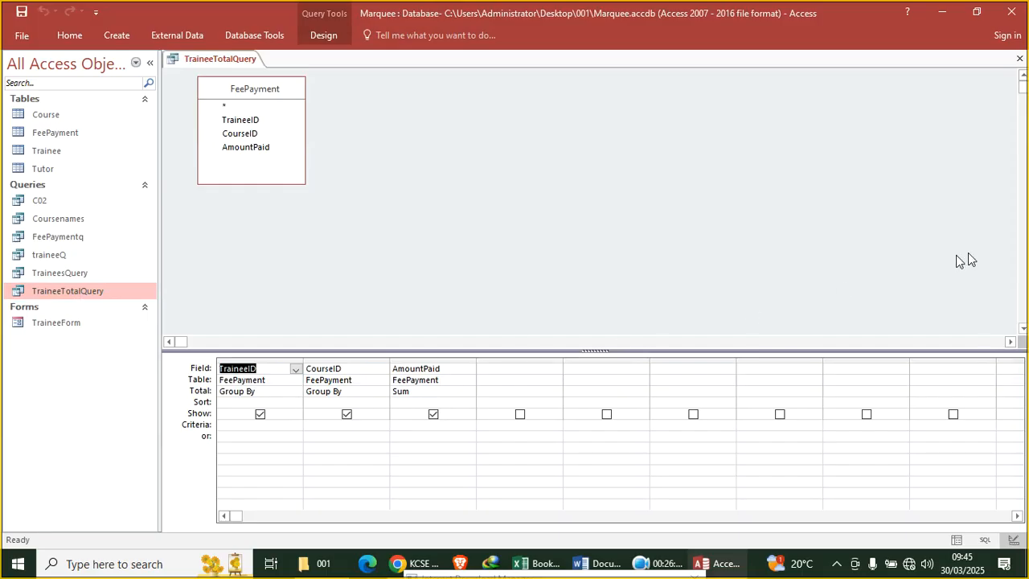
click(1020, 58)
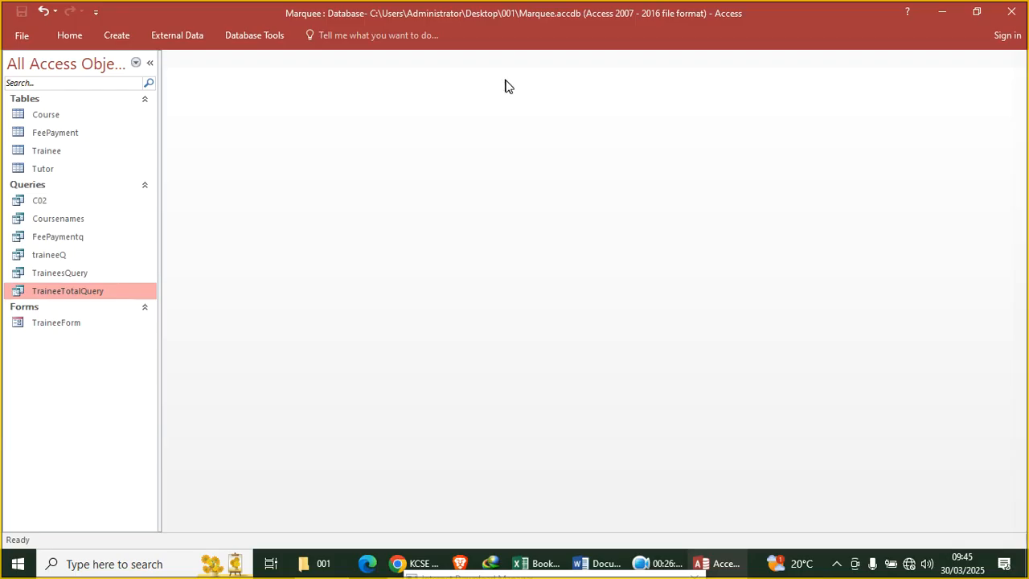
Generate a quick report from TraineeTotalQuery and close it without saving
click(121, 37)
click(440, 80)
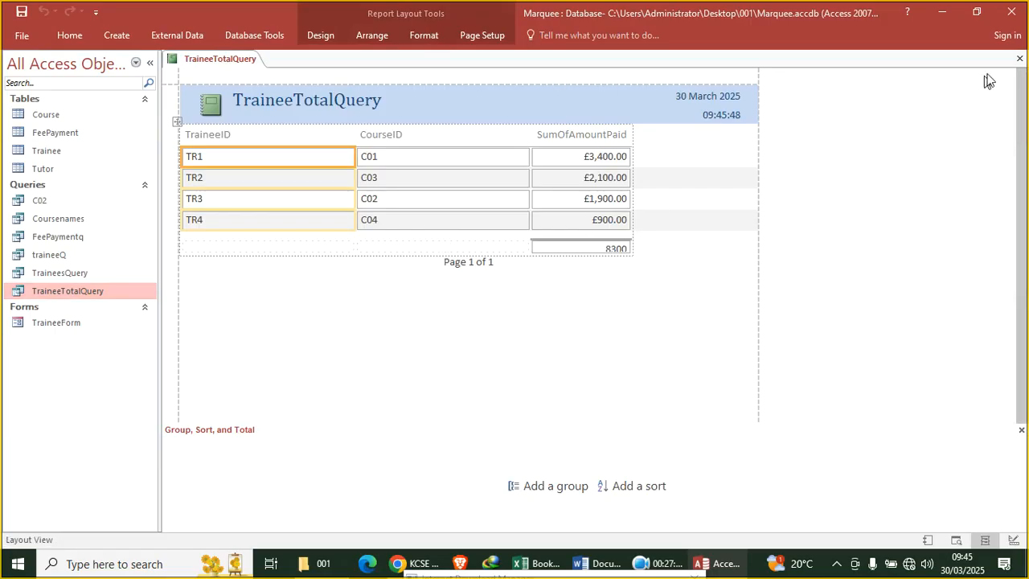
click(1019, 60)
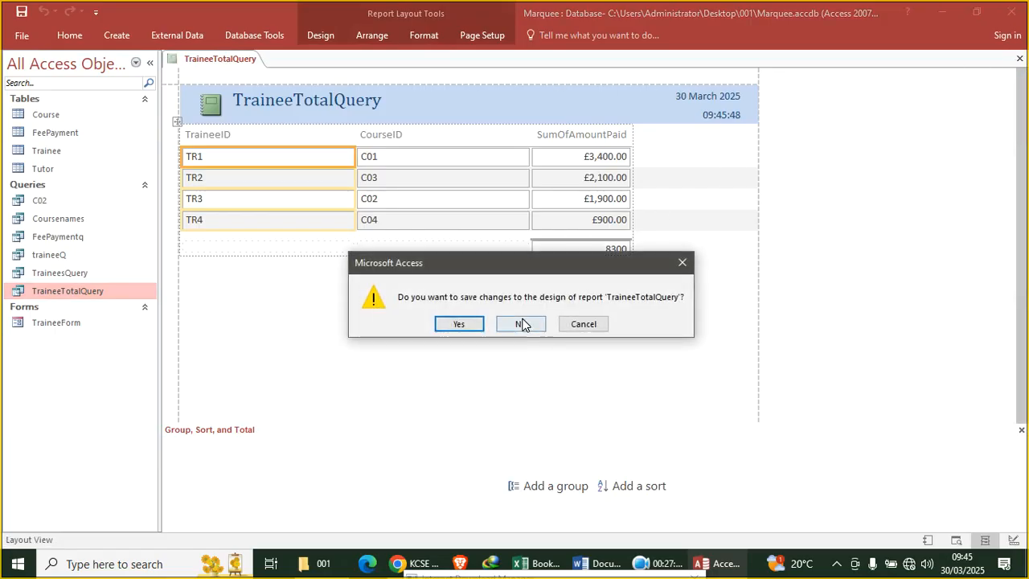
click(519, 324)
Build a quick report from FeePaymentq, totalling £8,300.00, and discard it without saving
click(92, 236)
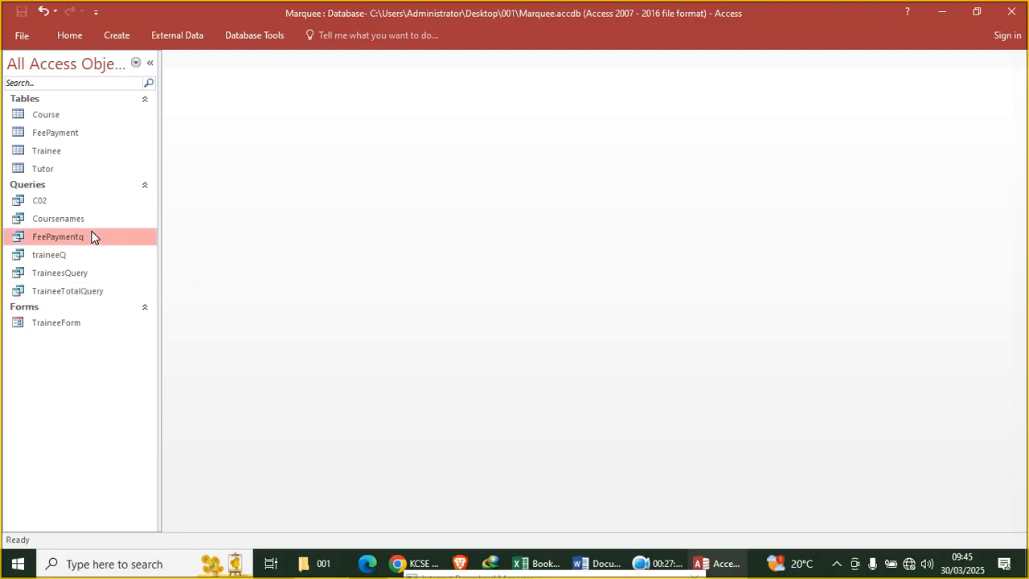
click(120, 35)
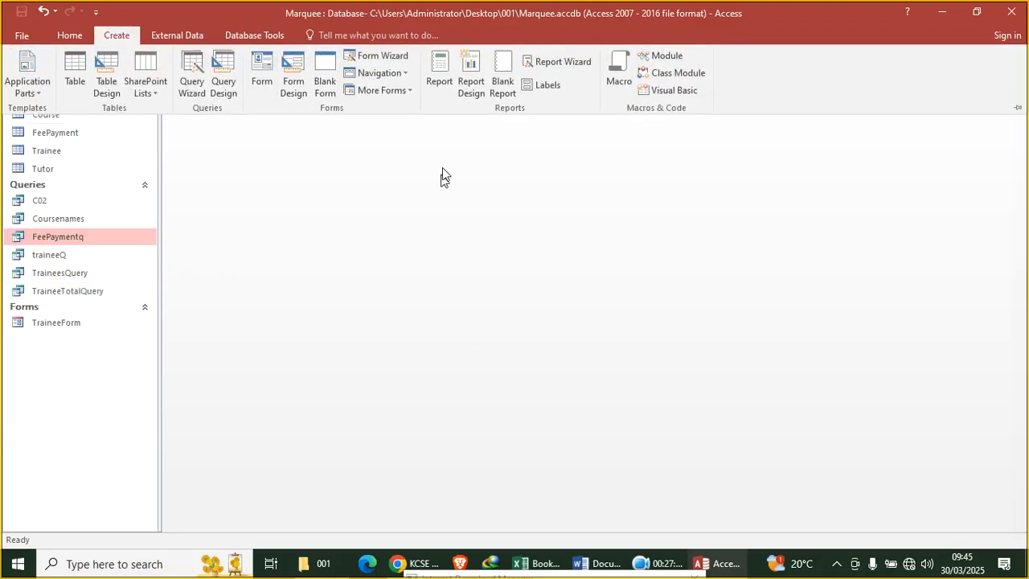
click(440, 77)
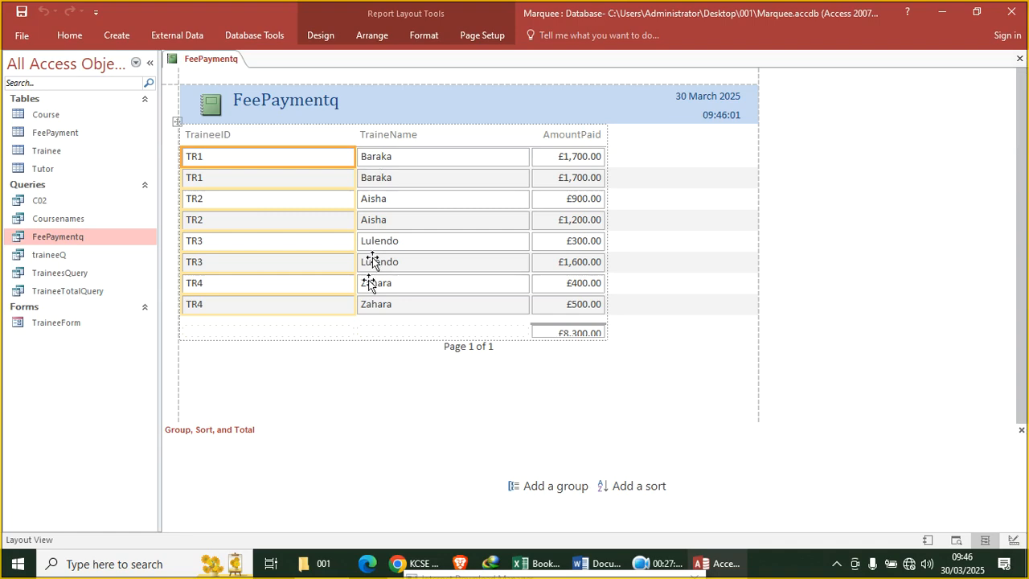
right_click(297, 369)
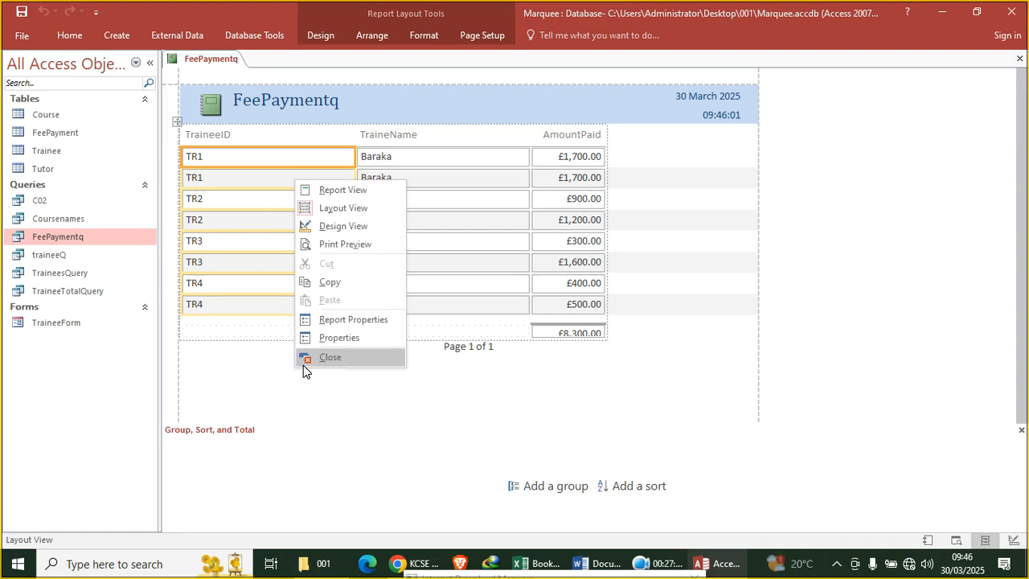
click(1020, 58)
click(522, 324)
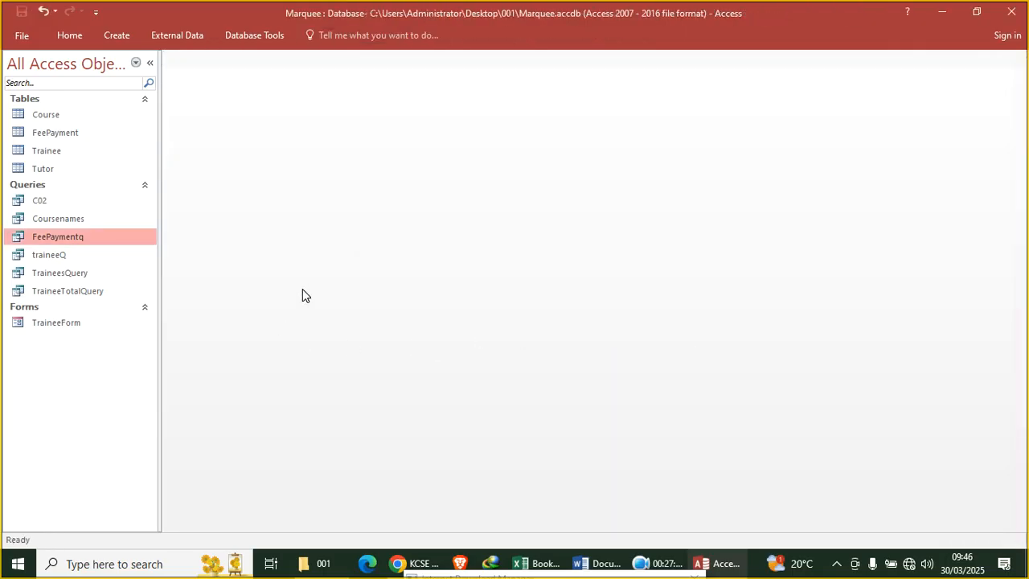
Add a Totals row to FeePaymentq, set AmountPaid to Sum, and view the four trainees' totals
right_click(93, 241)
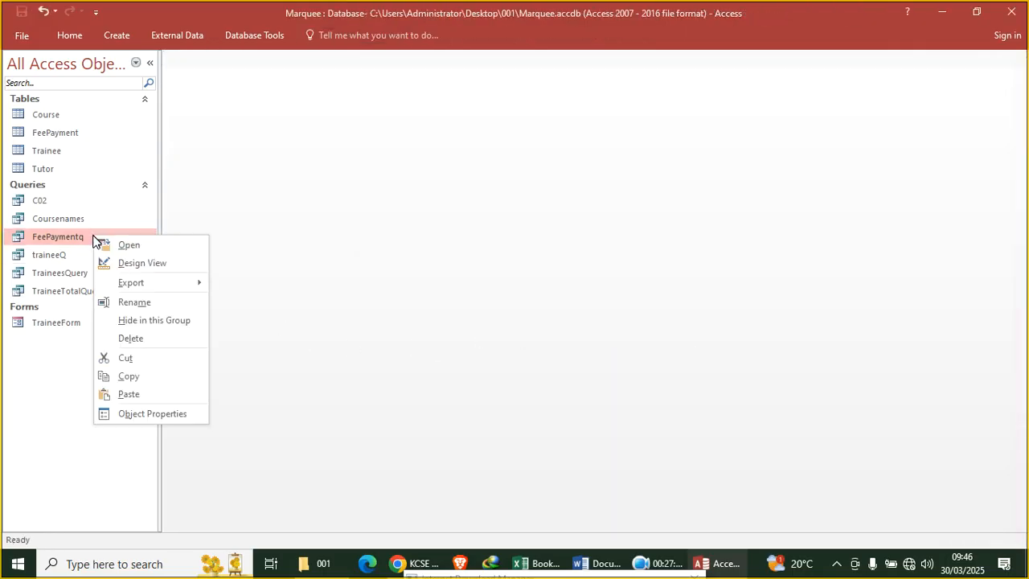
click(145, 264)
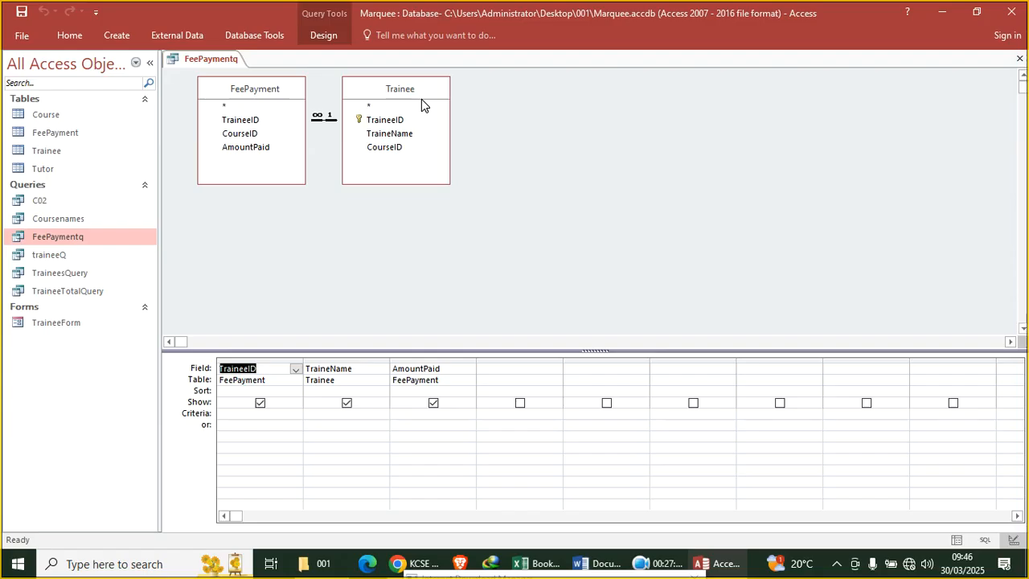
click(329, 38)
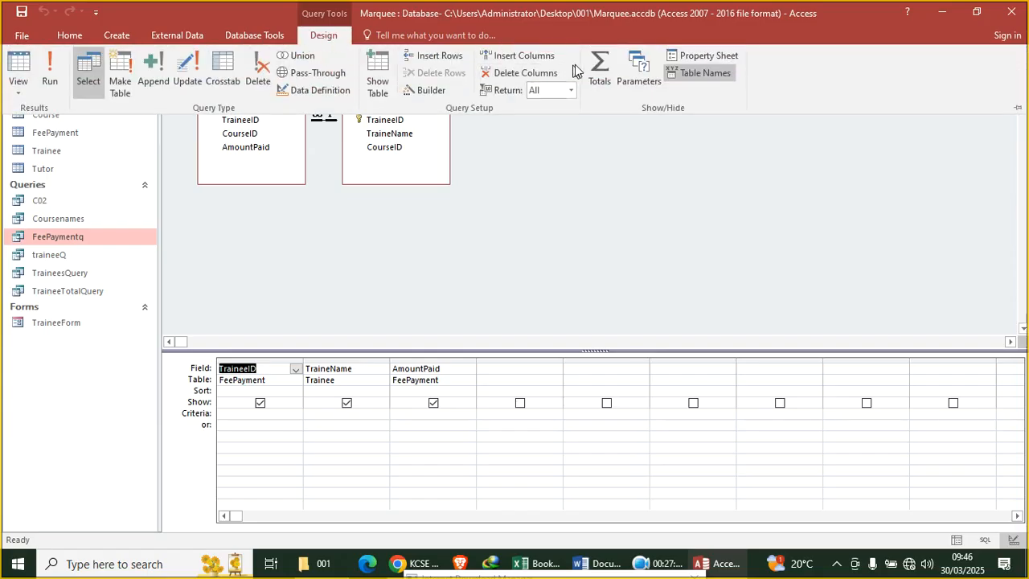
click(601, 78)
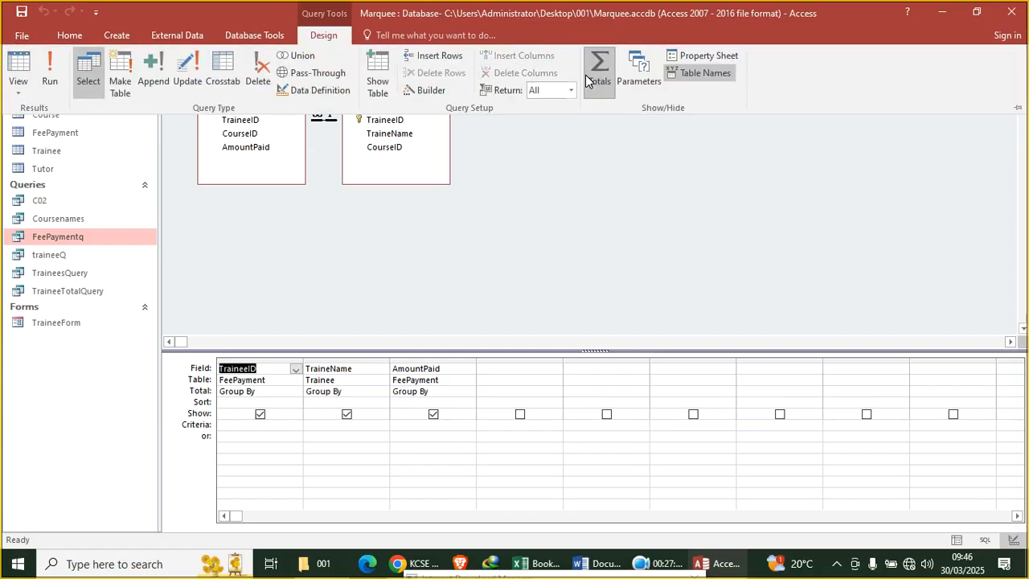
click(450, 394)
click(469, 392)
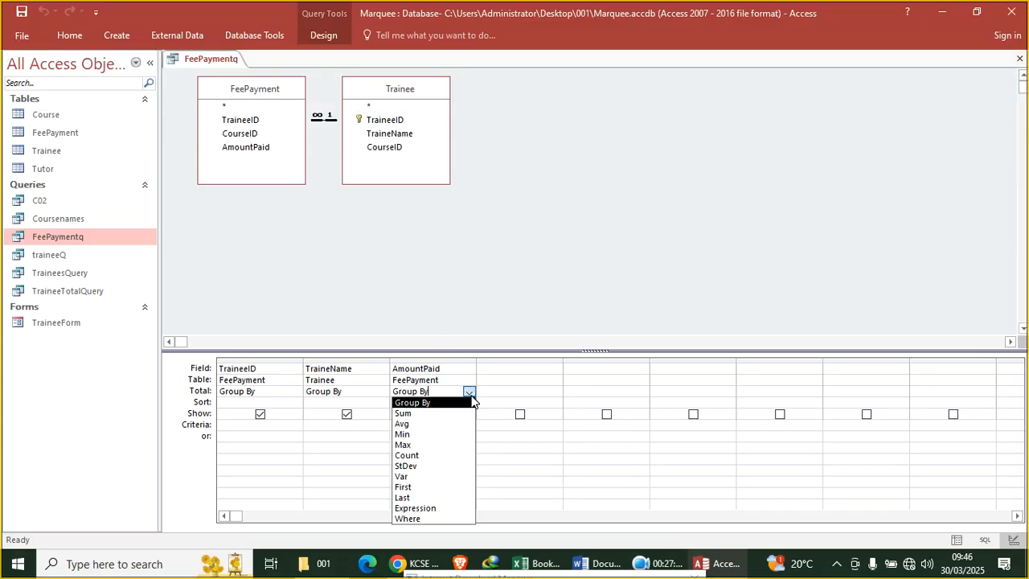
click(456, 413)
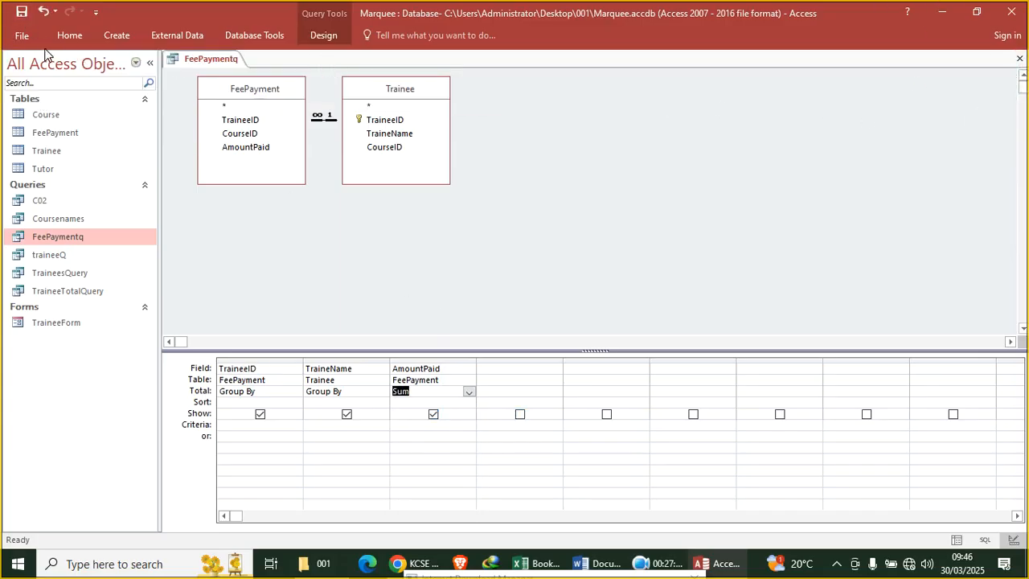
click(70, 36)
click(23, 74)
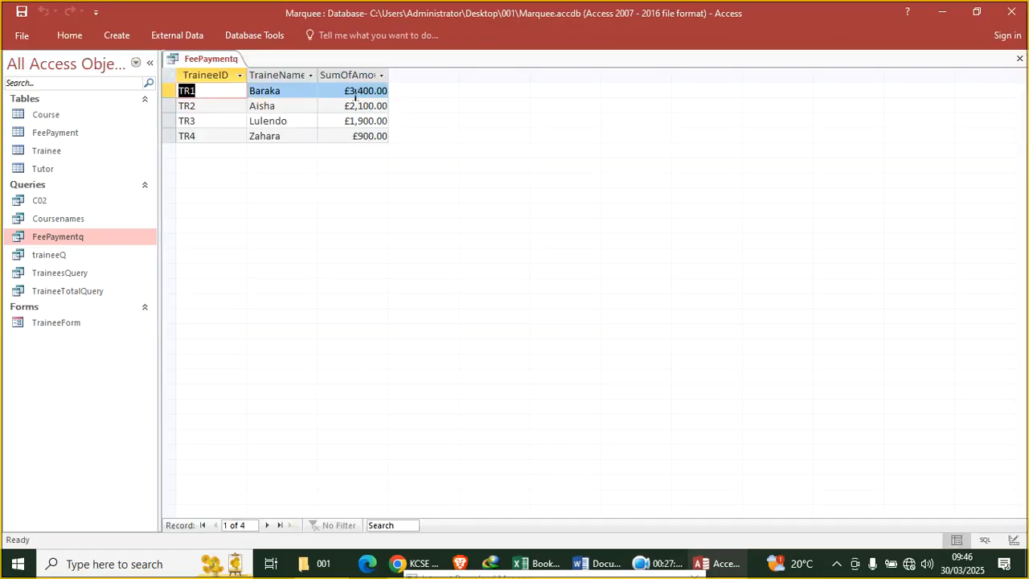
Close the datasheet, build a quick report from FeePaymentq, and open it in Design View
click(1019, 59)
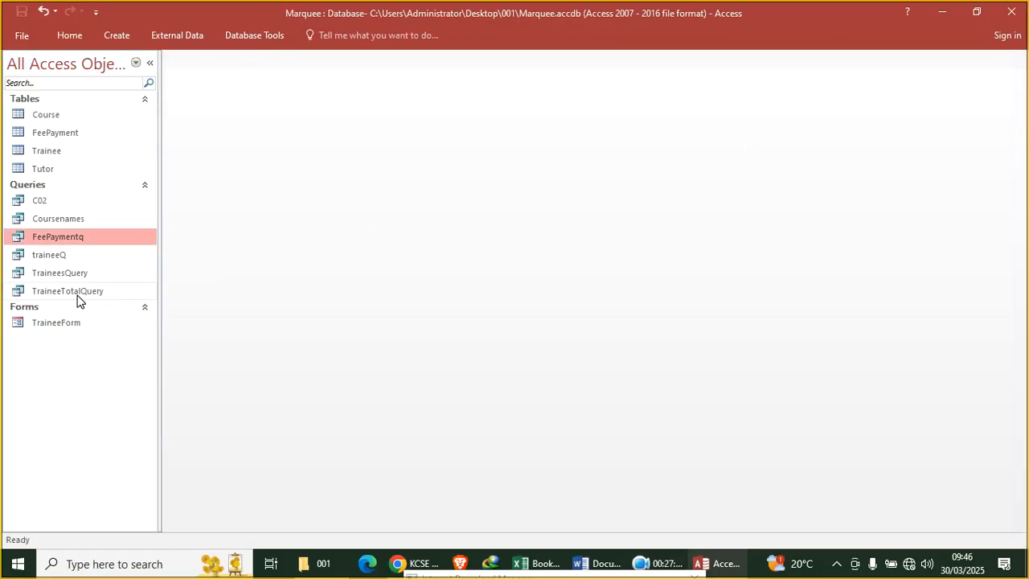
click(118, 37)
click(438, 77)
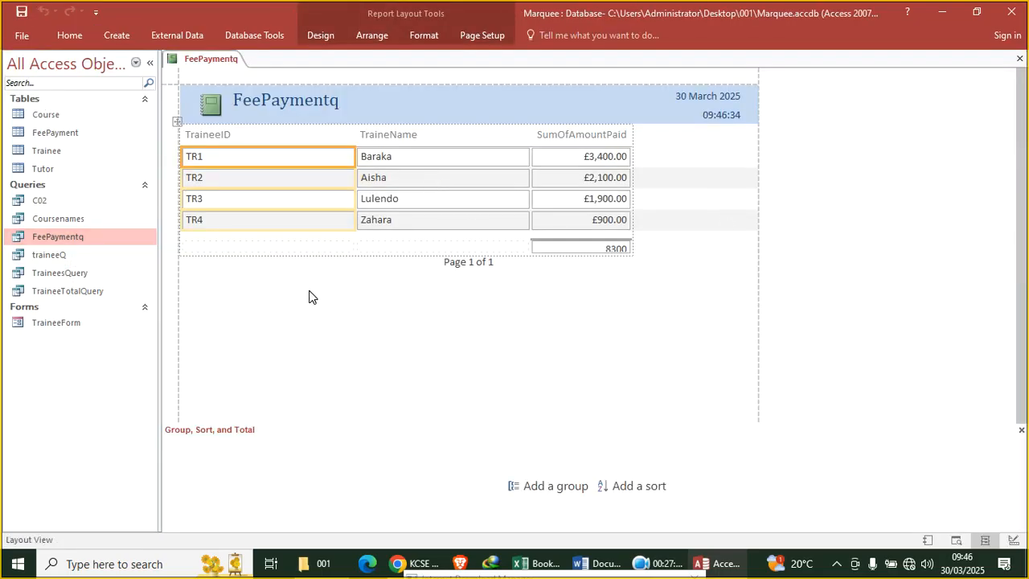
right_click(263, 277)
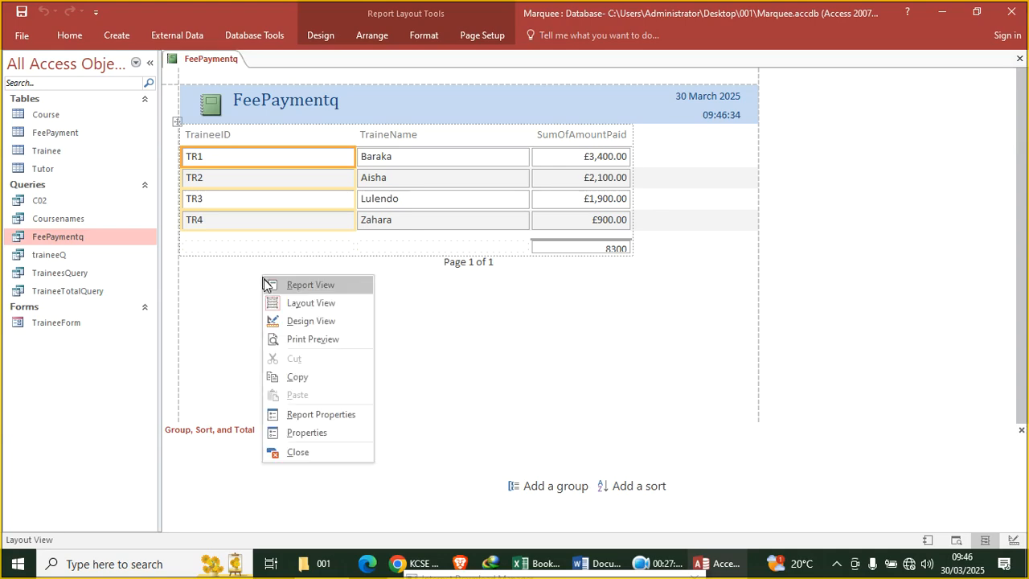
click(302, 322)
Enlarge the footer =Sum box and make headings, fields, page number and total bold black
click(575, 264)
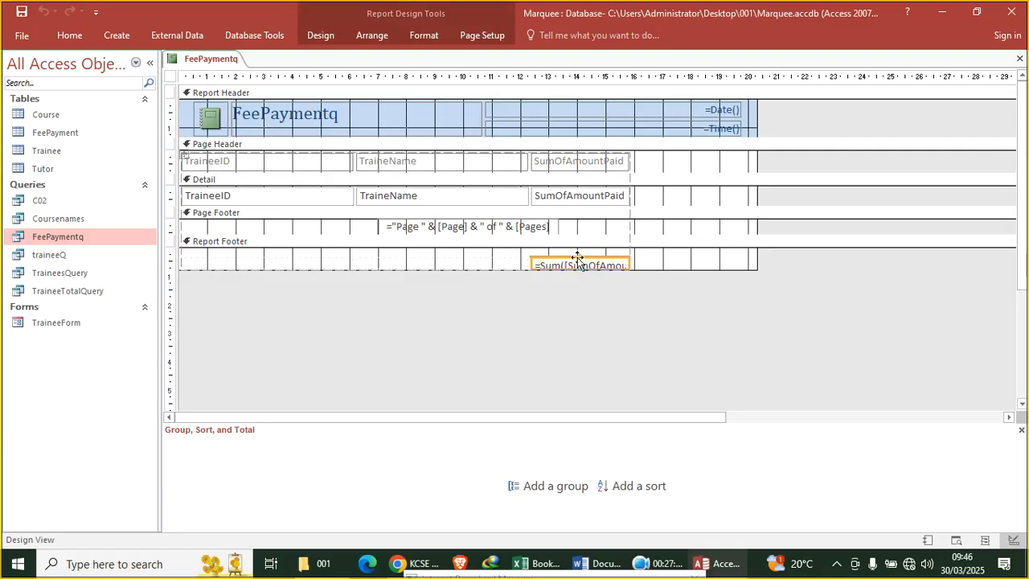
drag(578, 255, 577, 247)
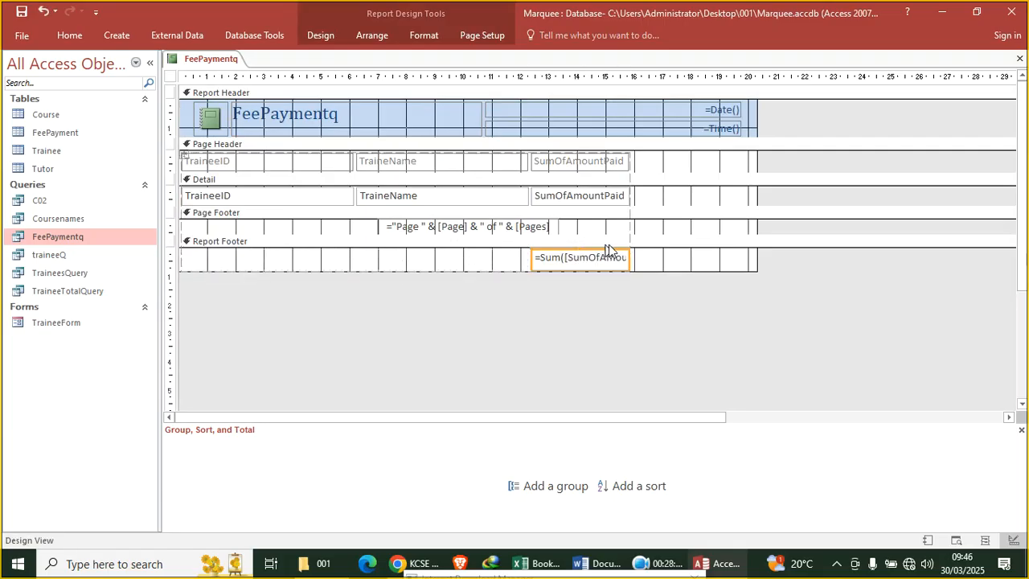
drag(650, 258, 183, 153)
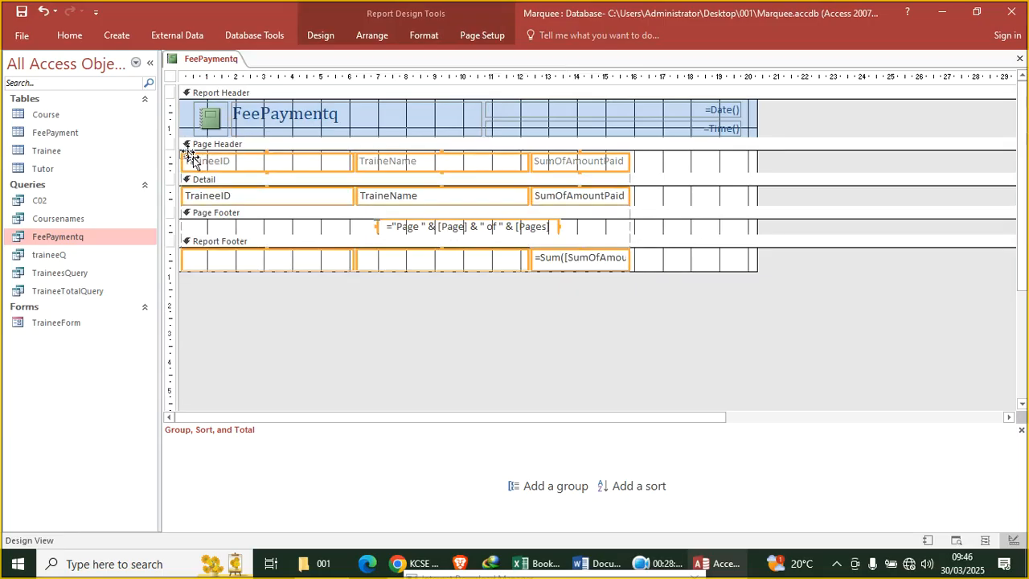
click(423, 33)
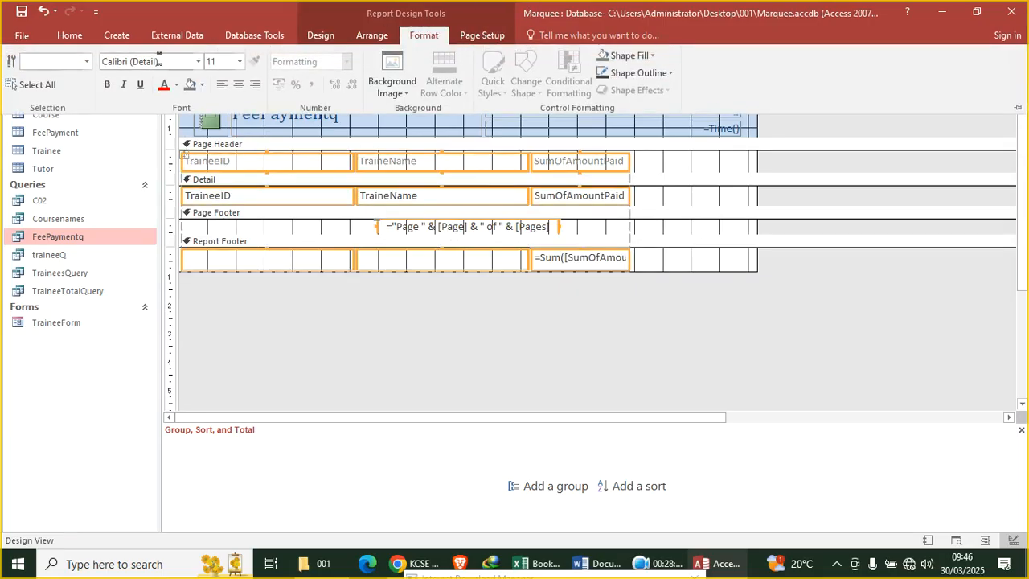
click(107, 85)
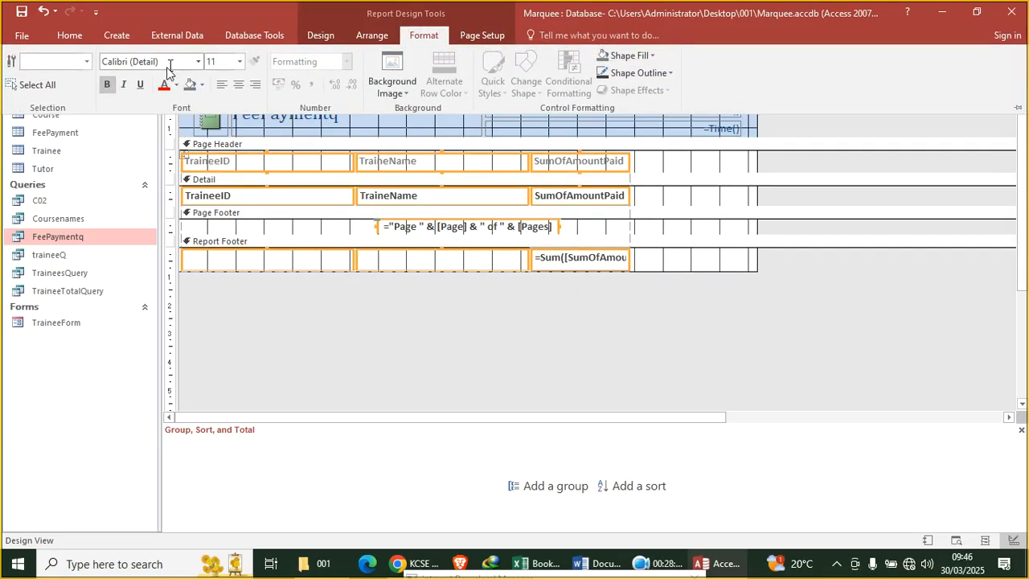
click(178, 84)
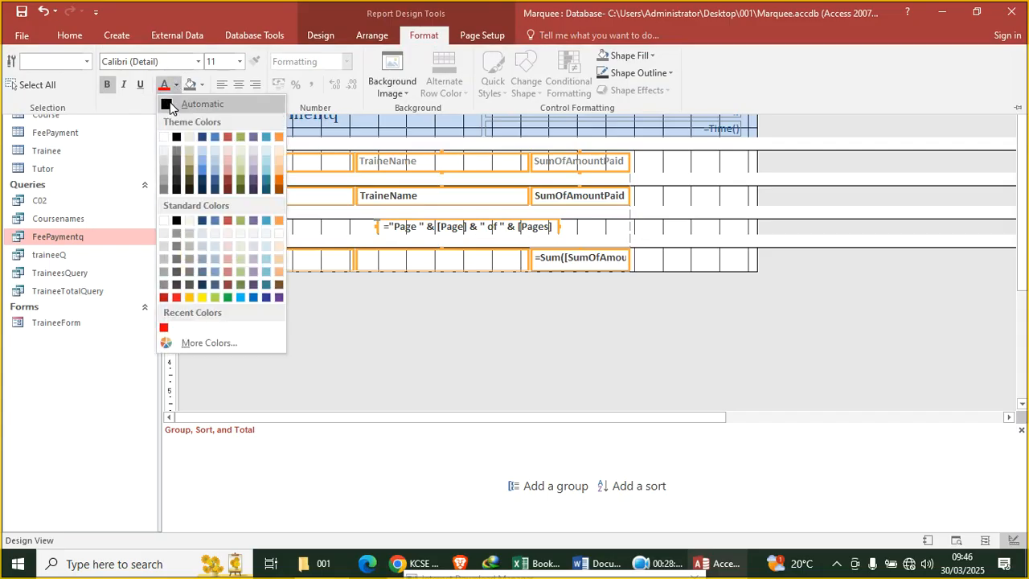
click(178, 142)
click(728, 231)
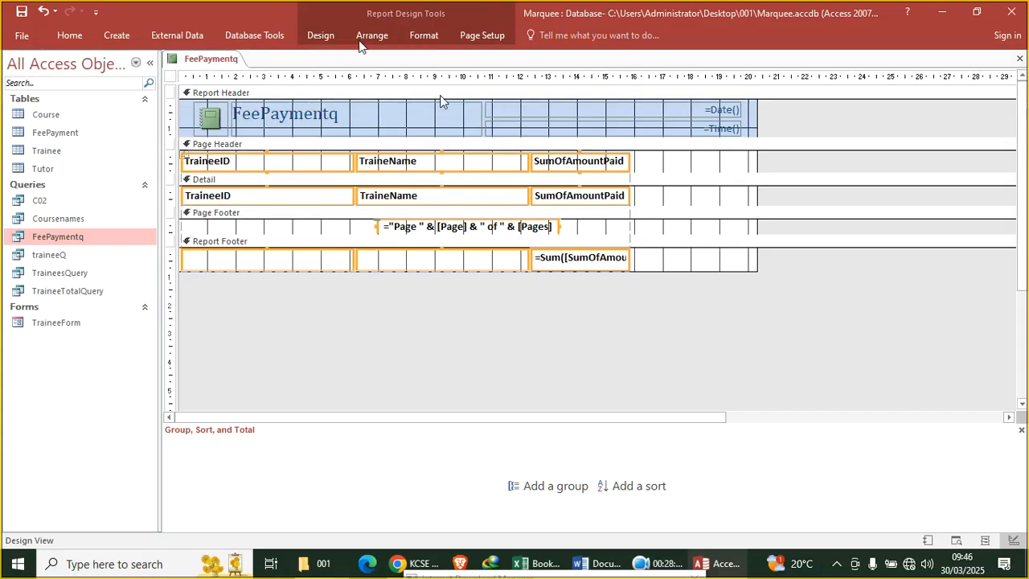
click(170, 76)
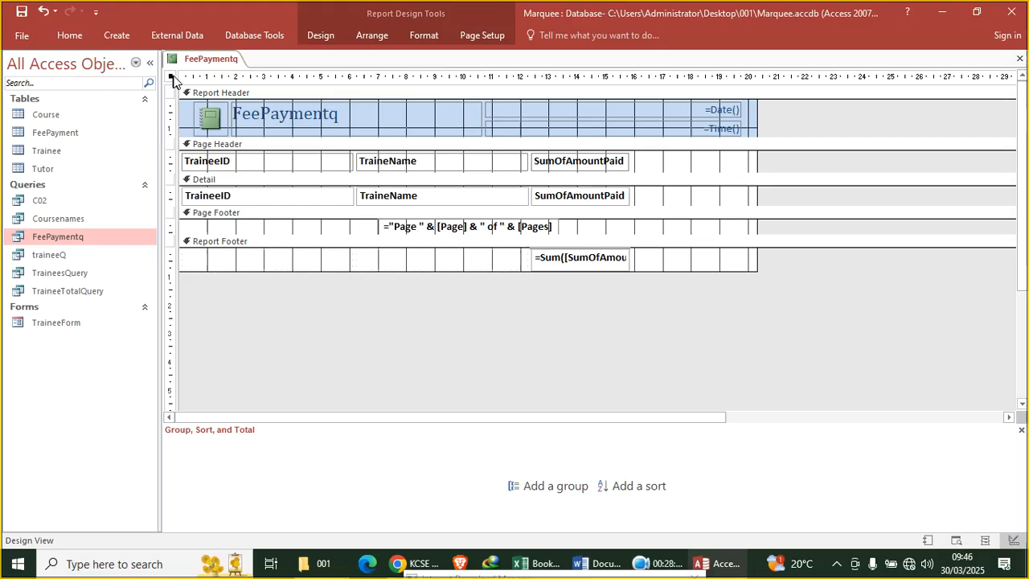
Group the report on SumOfAmountPaid and shrink its empty group header to zero height
click(323, 37)
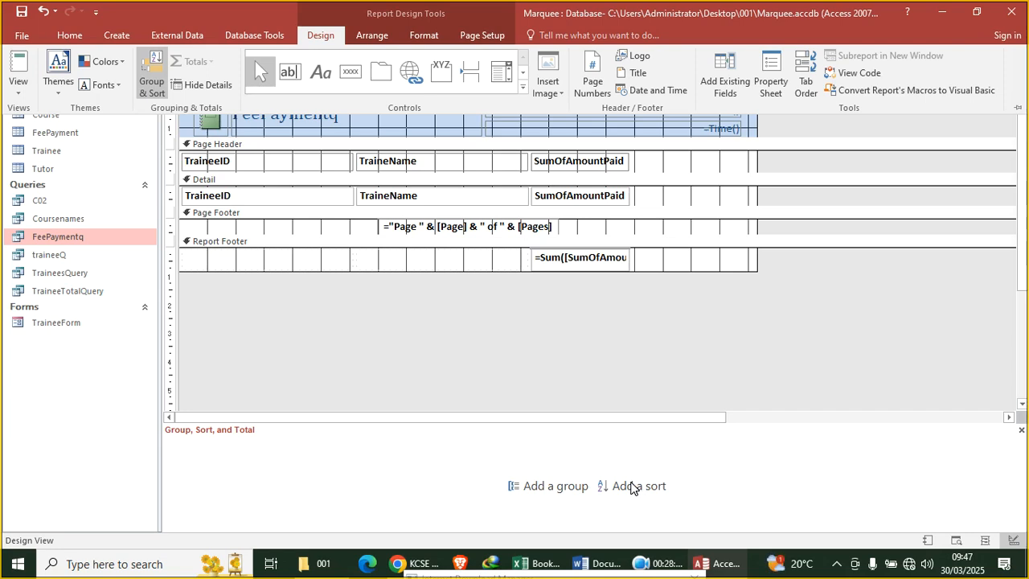
click(227, 434)
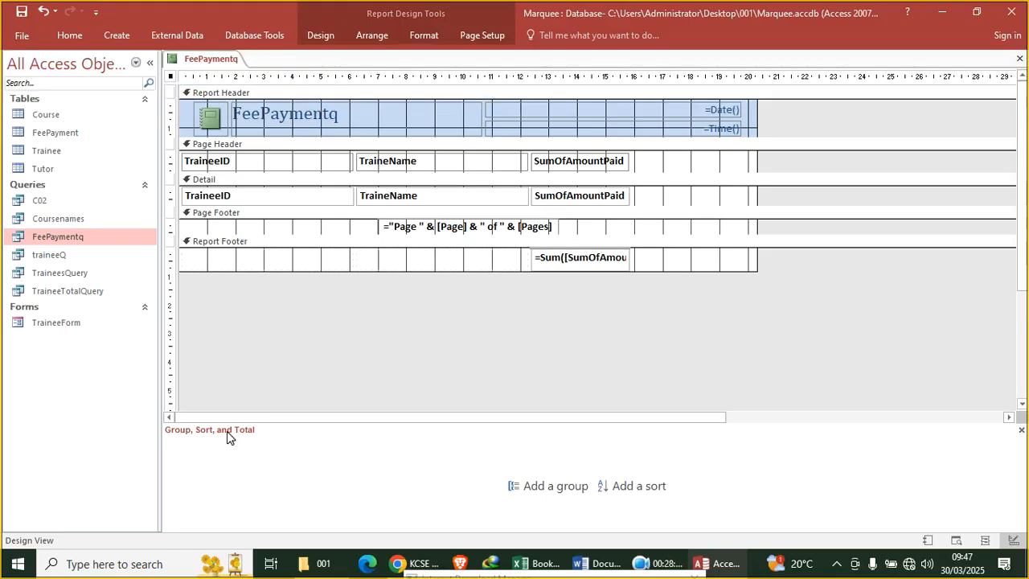
click(553, 486)
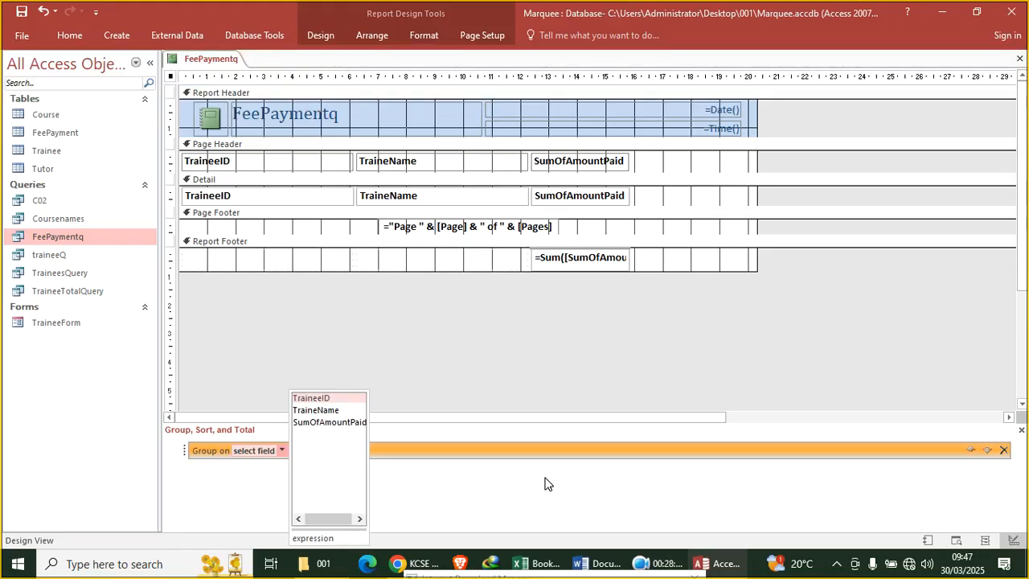
click(338, 421)
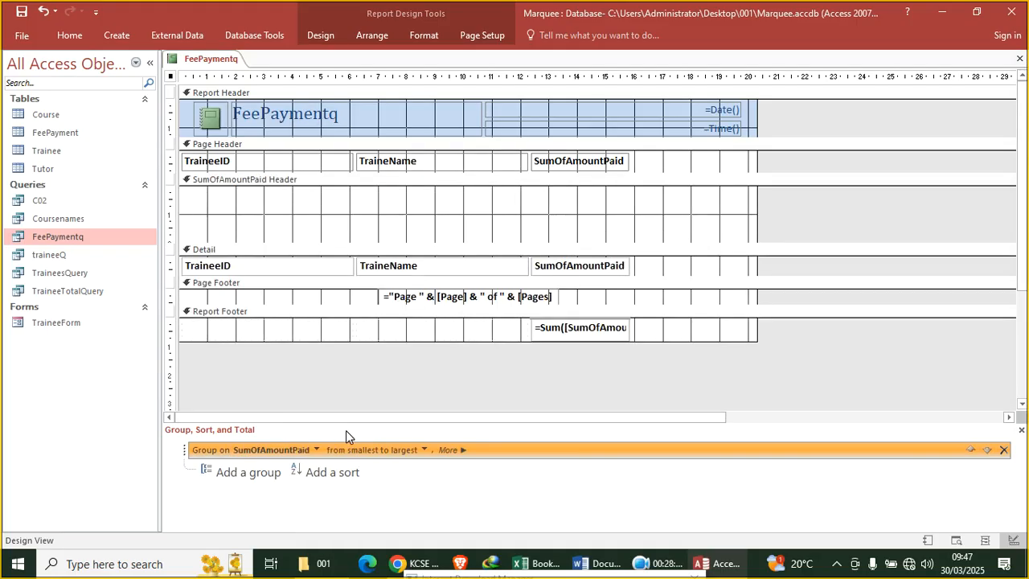
drag(300, 242, 297, 225)
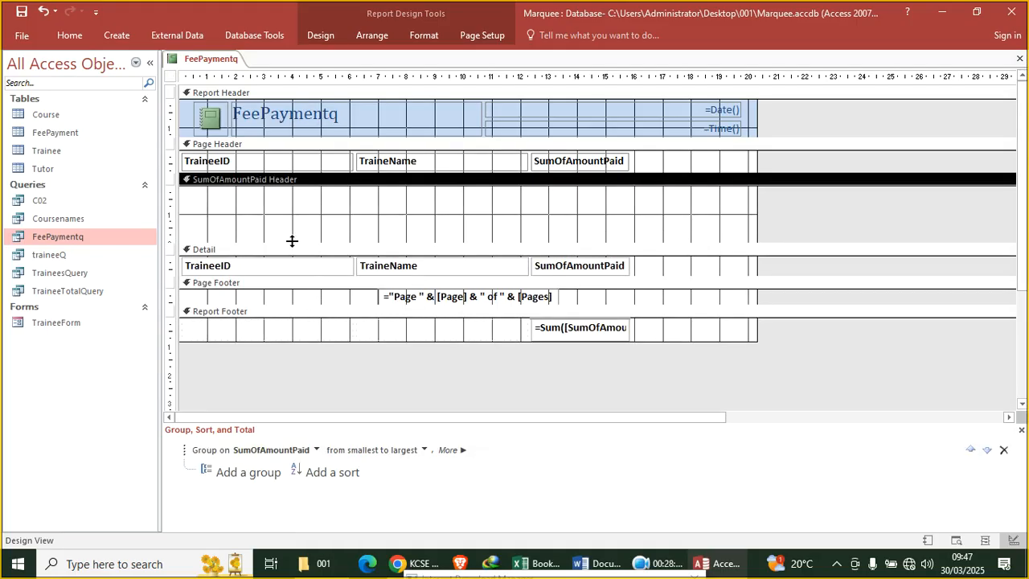
click(286, 251)
drag(280, 243, 302, 173)
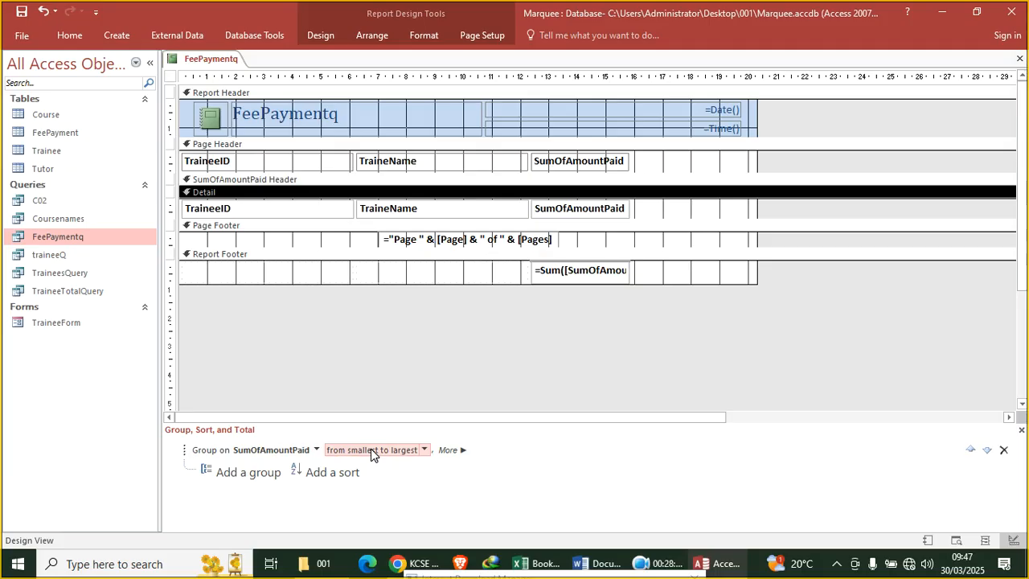
Sort the SumOfAmountPaid group from largest to smallest and save the report
click(424, 449)
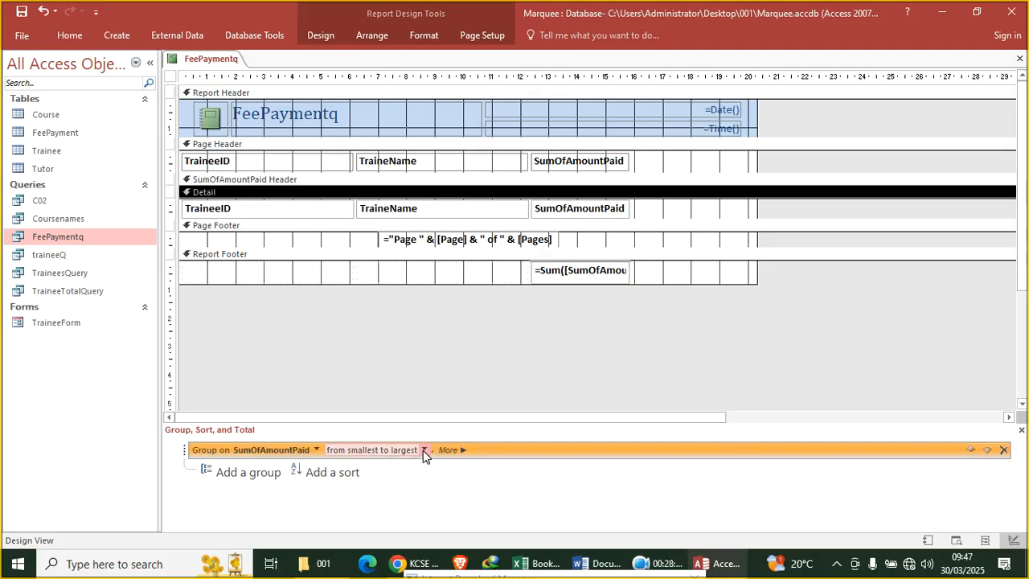
click(385, 475)
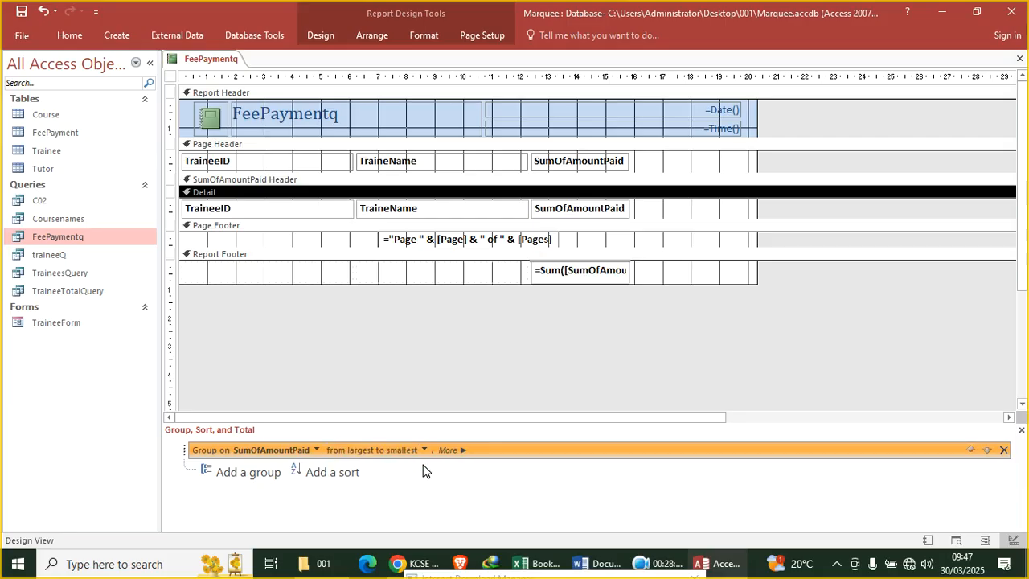
click(22, 11)
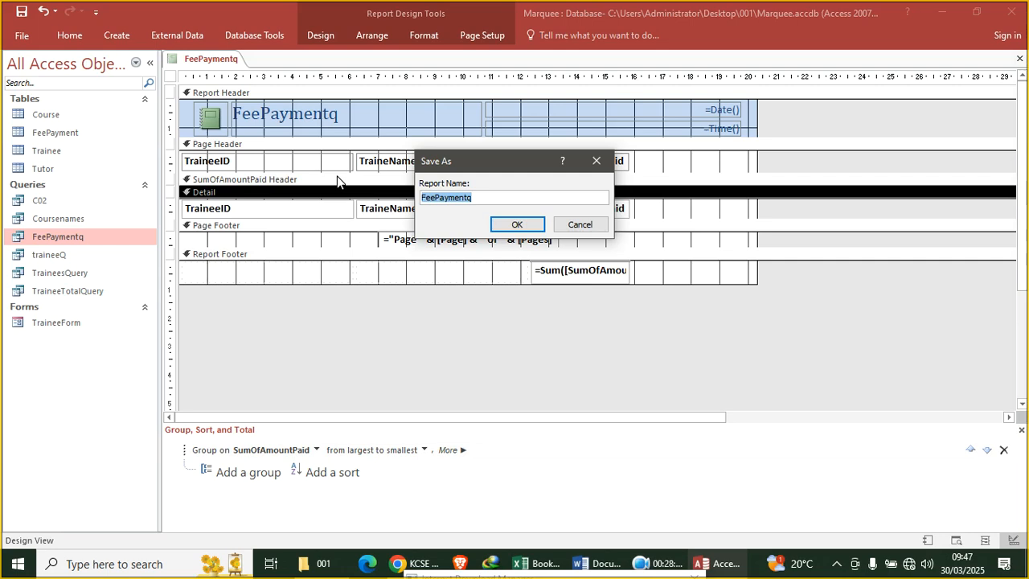
Save the report as FeePayment, view payments from £3,400.00 to £900.00, then return to Chrome
key(End)
key(Return)
double_click(81, 350)
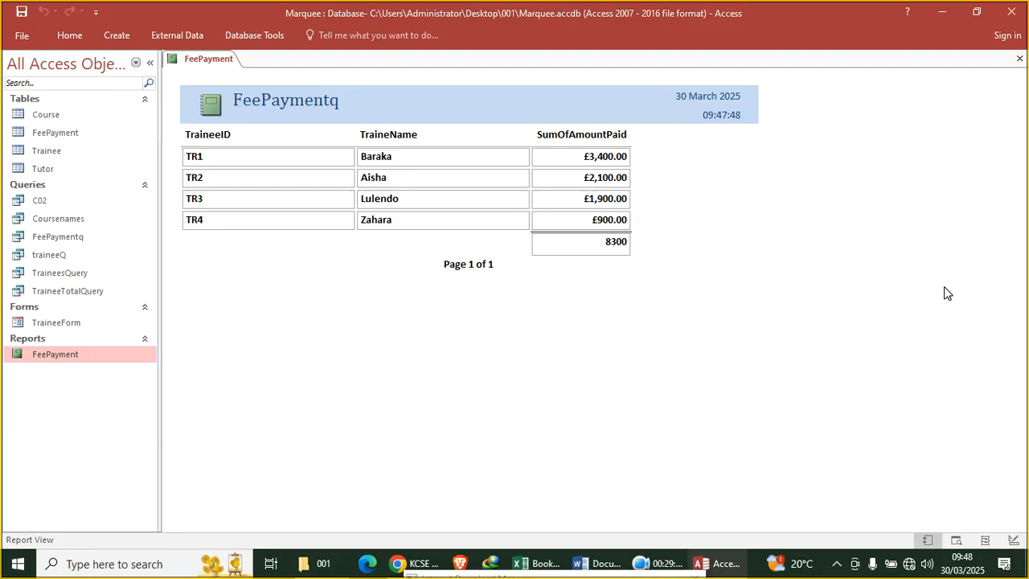
click(413, 565)
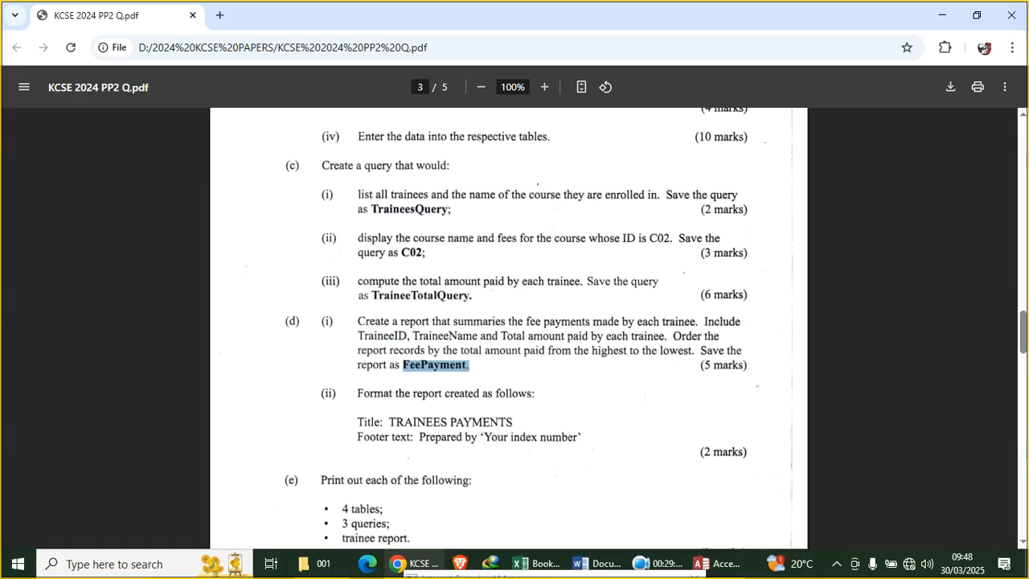
Highlight the required title 'TRAINEES PAYMENTS' in the exam paper, then return to the Access report
drag(512, 422, 397, 422)
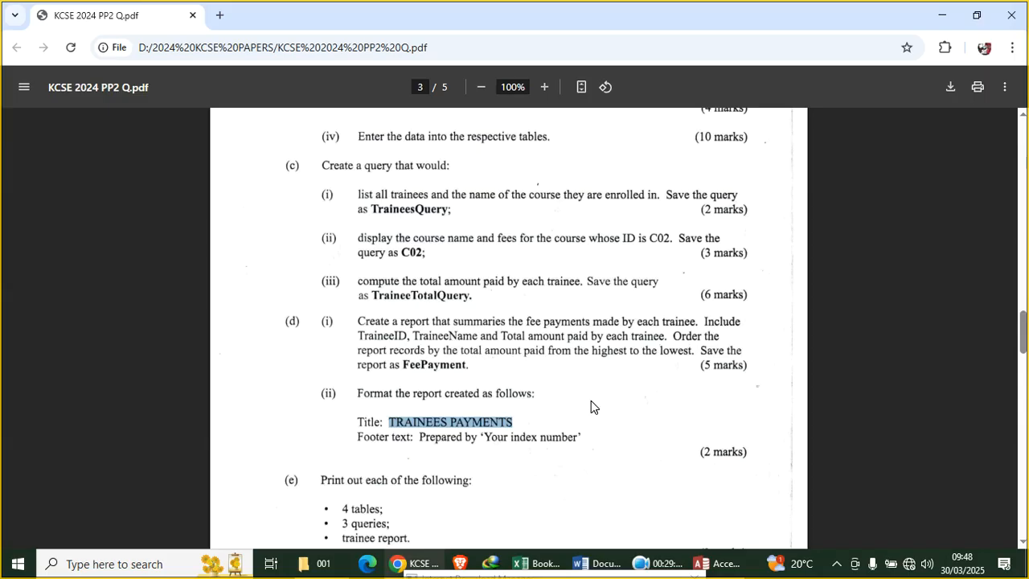
click(708, 563)
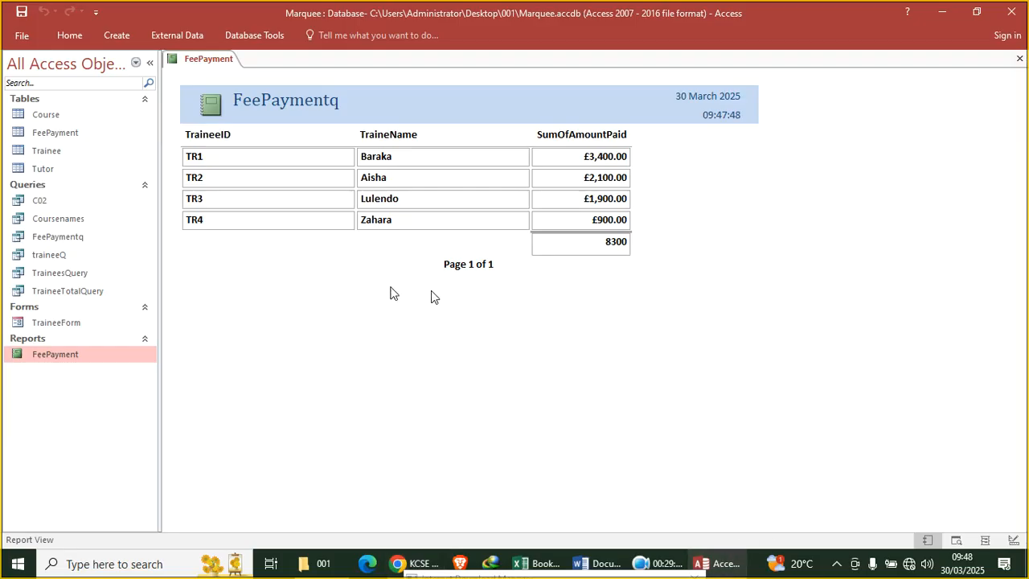
In Design View, change the FeePayment report title from 'FeePaymentq' to 'TRAINEES PAYMENTS'
right_click(252, 271)
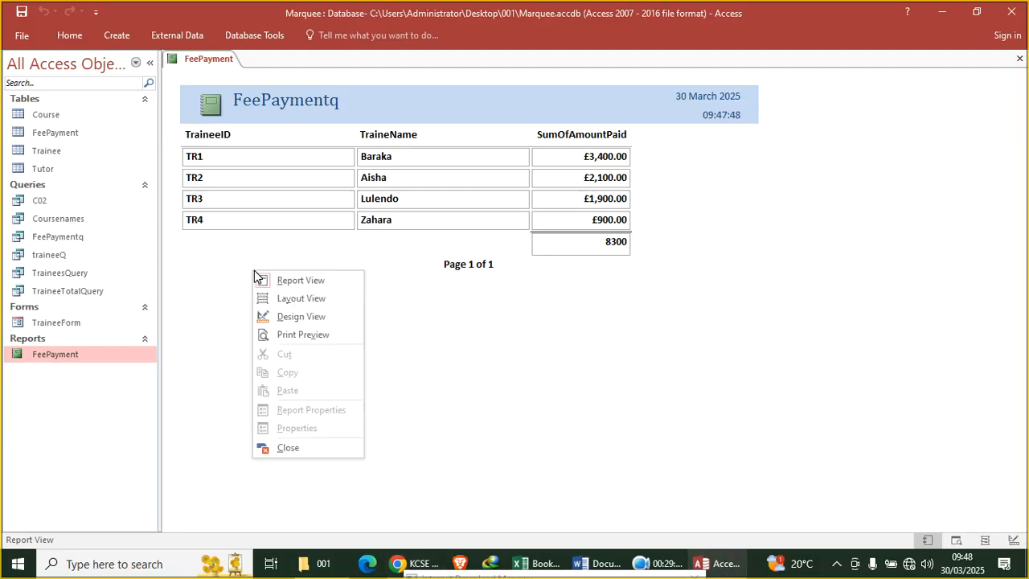
click(304, 319)
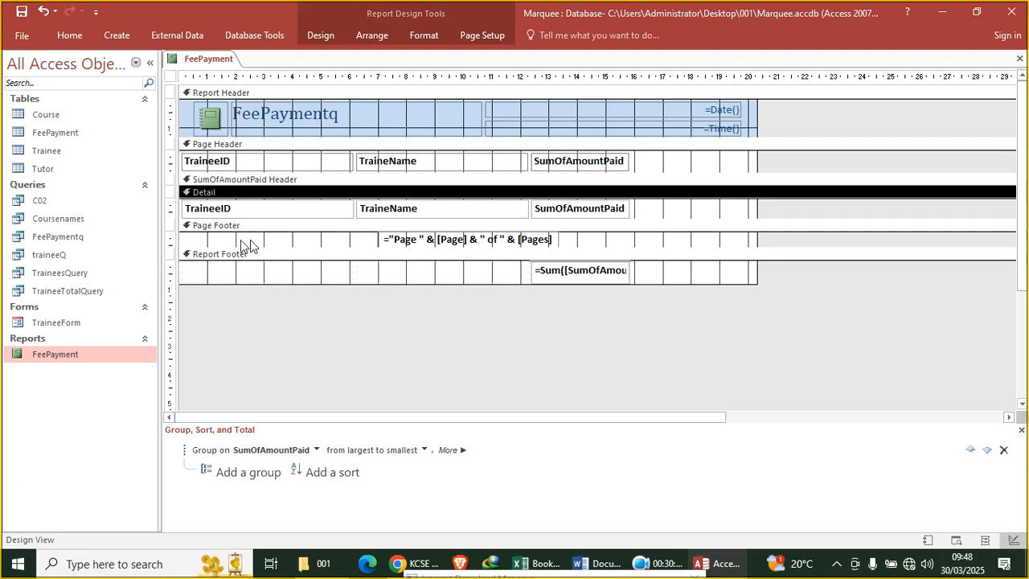
click(310, 117)
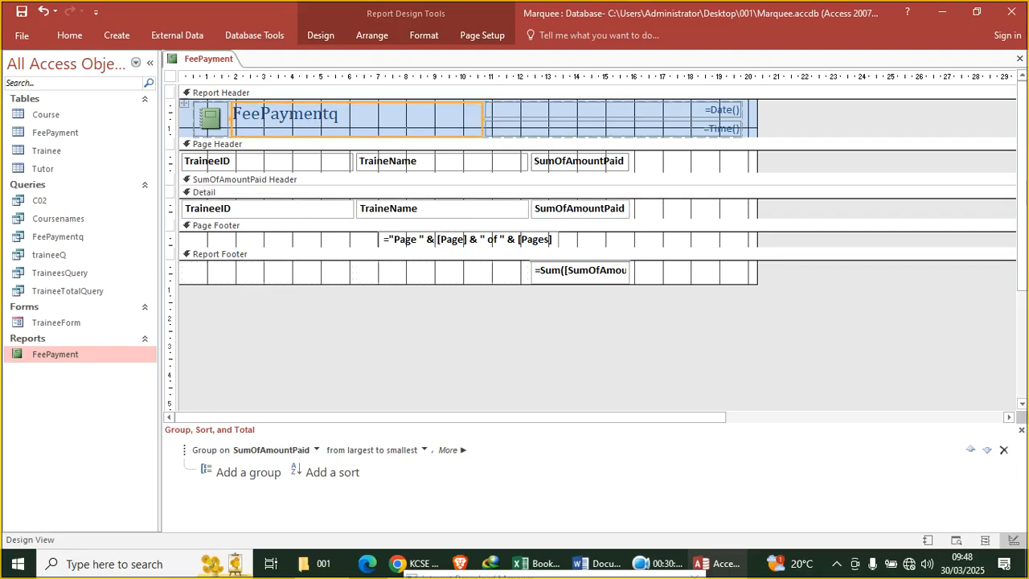
double_click(292, 119)
text(TRAINEES PAYMENTS)
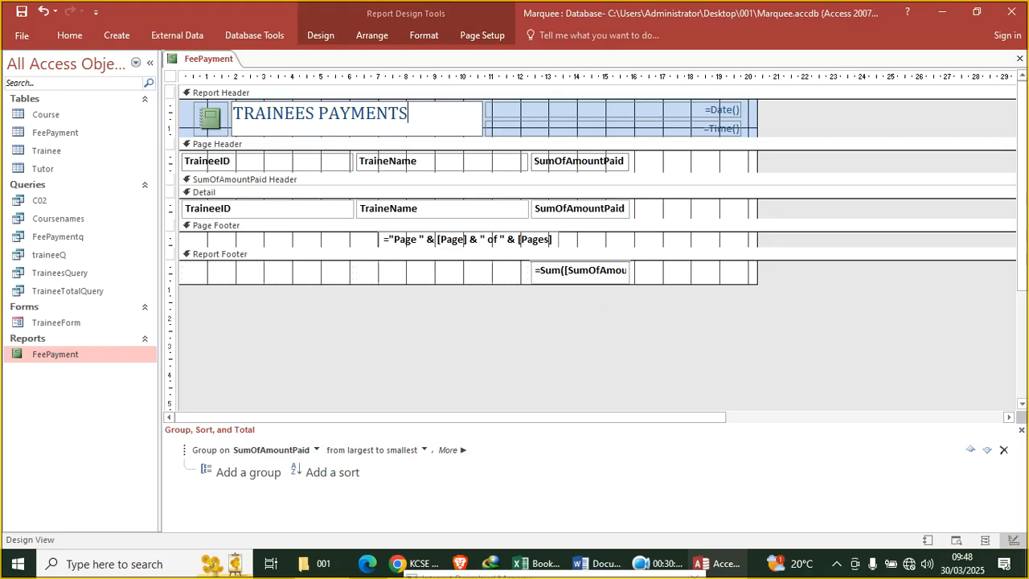
Add a label with the candidate's index number at the left of the Page Footer
click(285, 240)
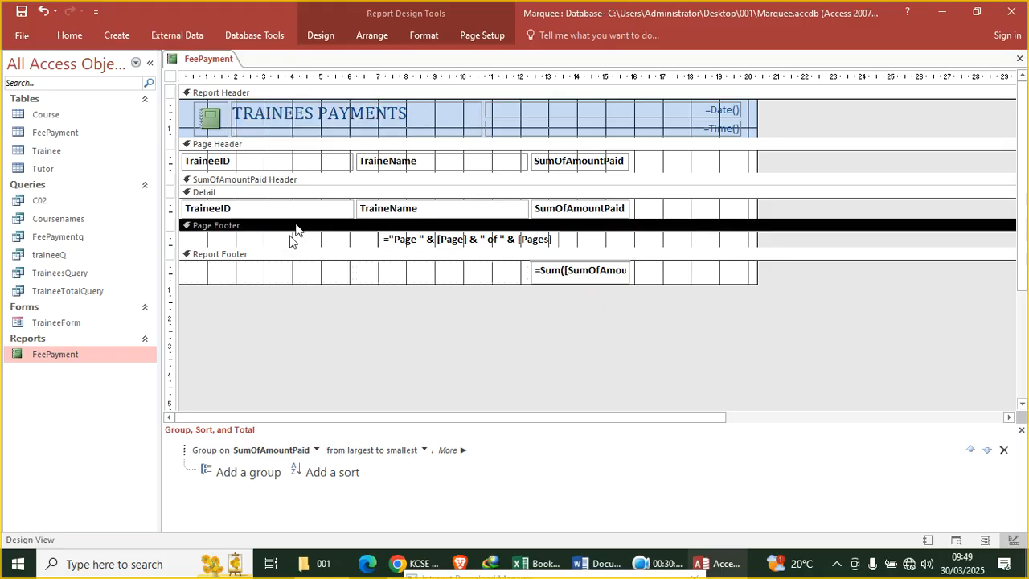
click(322, 36)
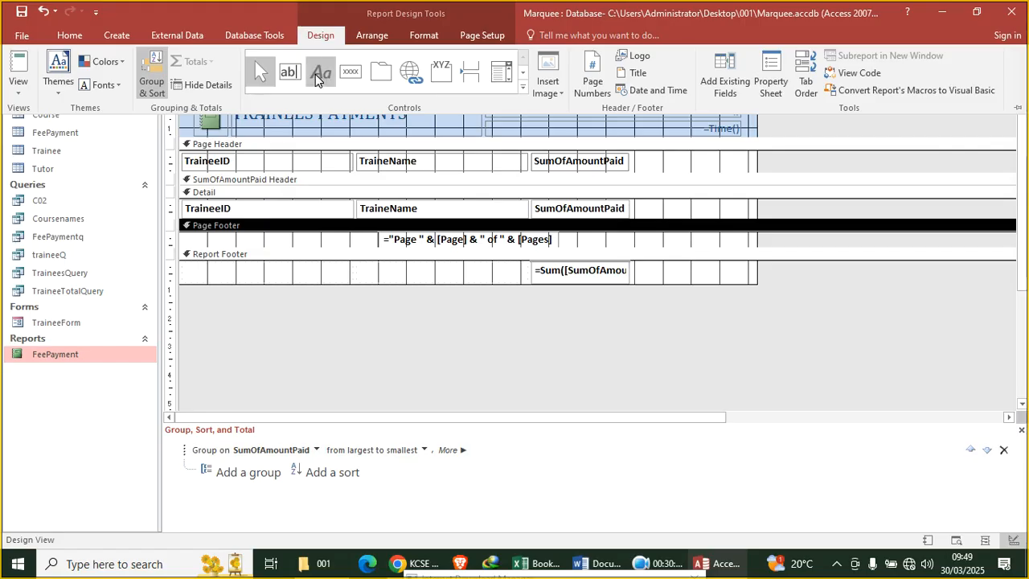
click(315, 74)
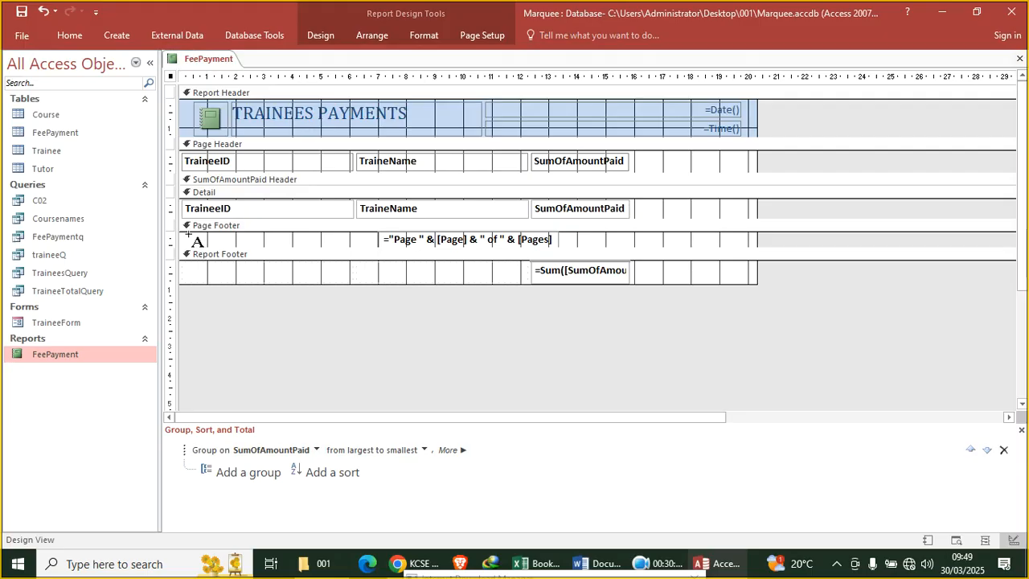
mouse_move(187, 233)
mouse_down()
mouse_move(217, 250)
mouse_move(362, 249)
mouse_up()
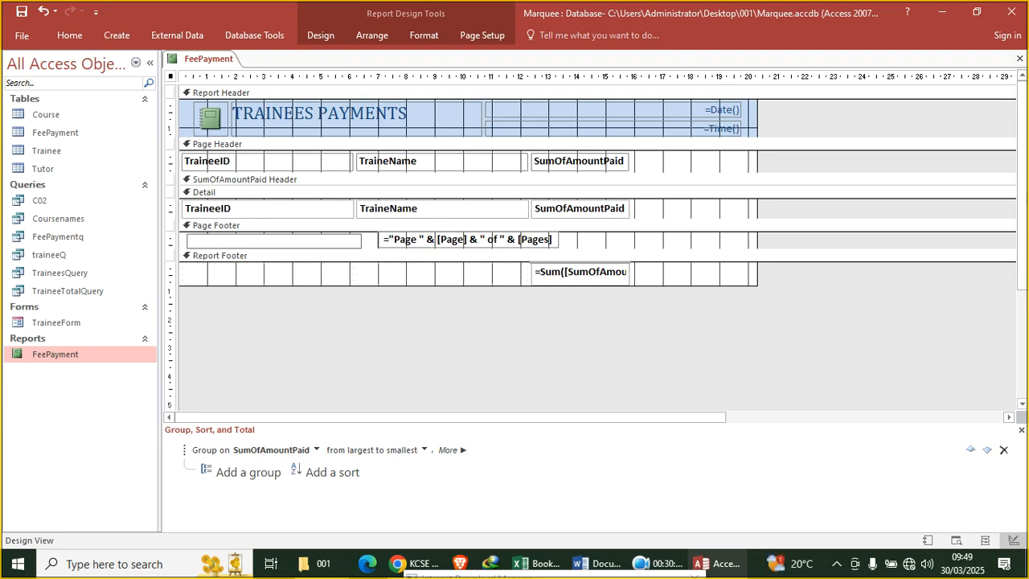
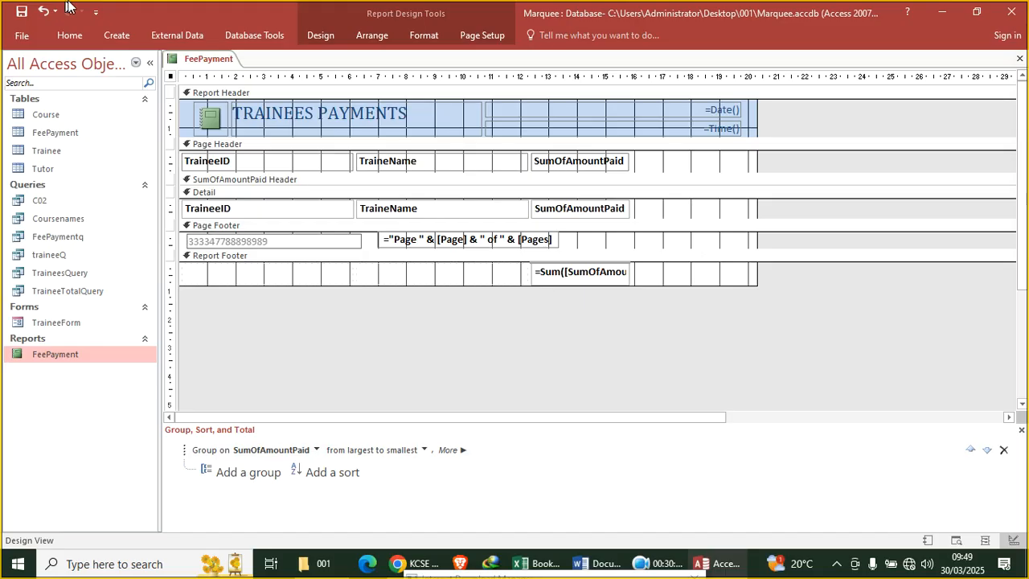
click(393, 346)
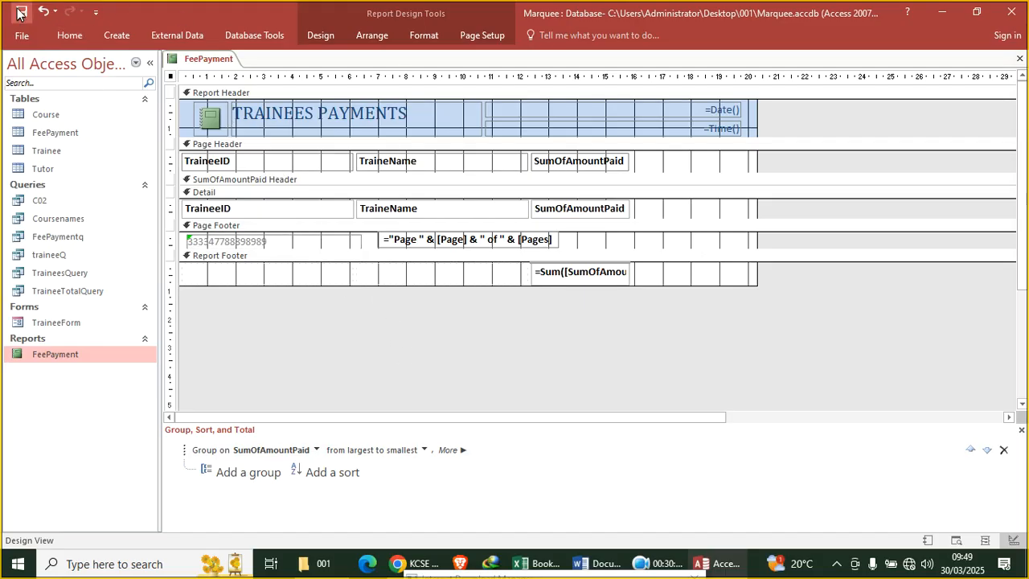
Preview the finished report in Report View, then bring the exam paper back up
click(69, 35)
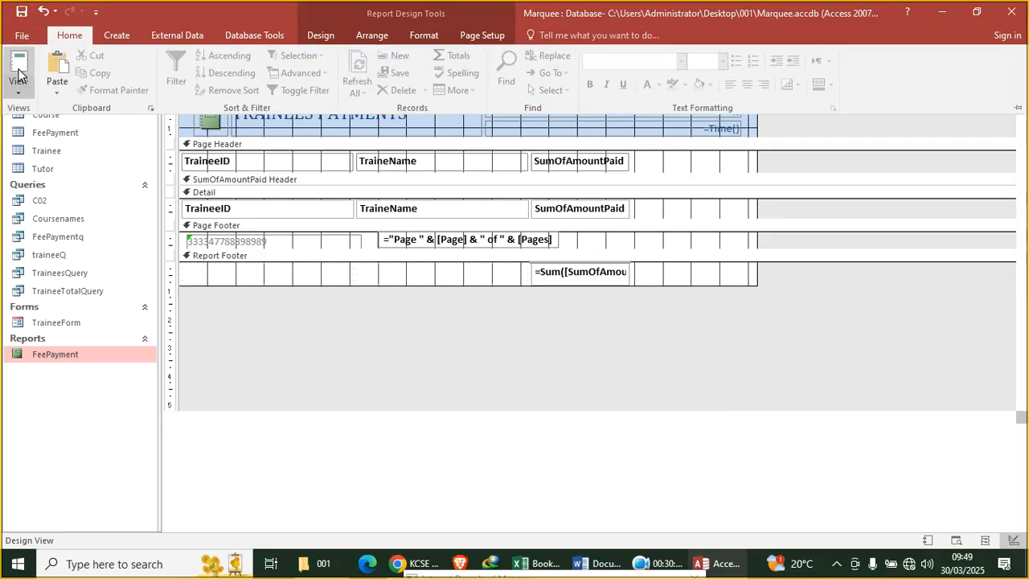
click(18, 75)
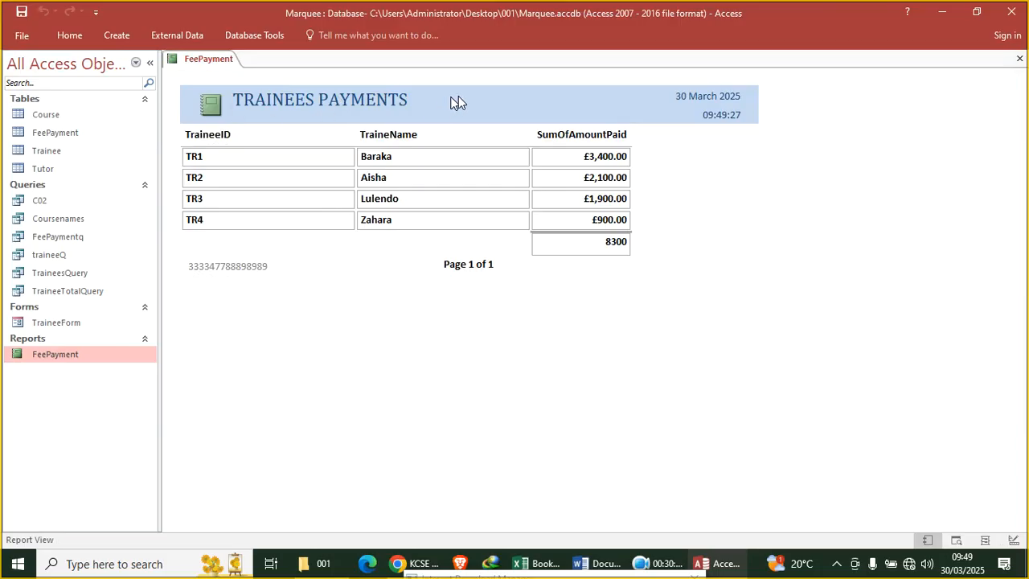
click(421, 567)
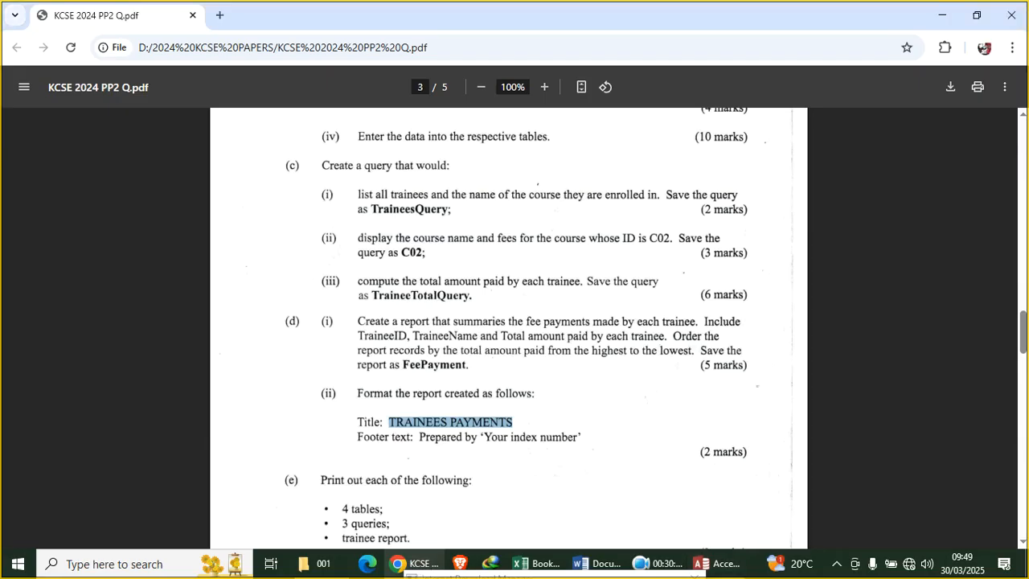
scroll(431, 415, down, 3)
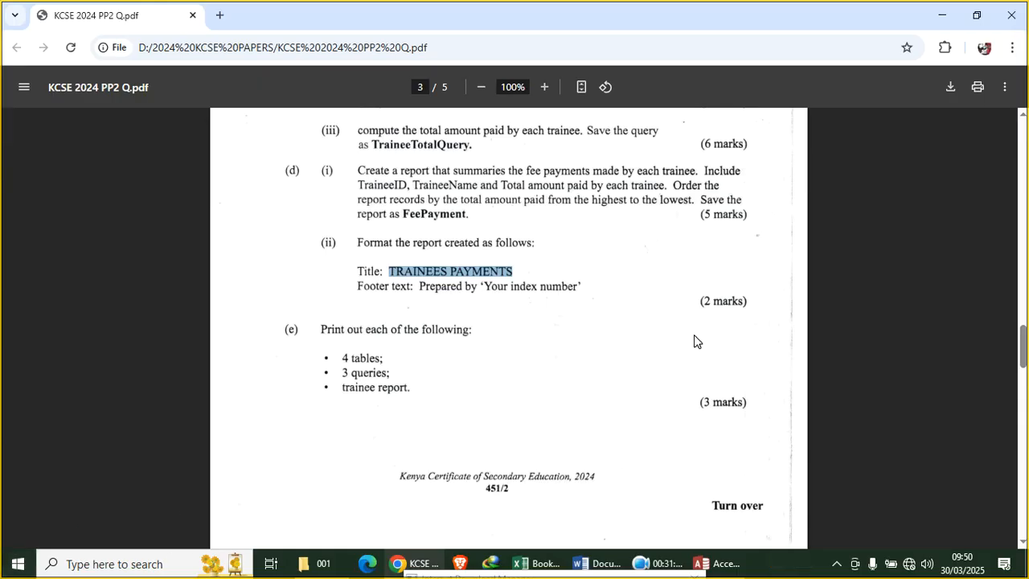
click(664, 563)
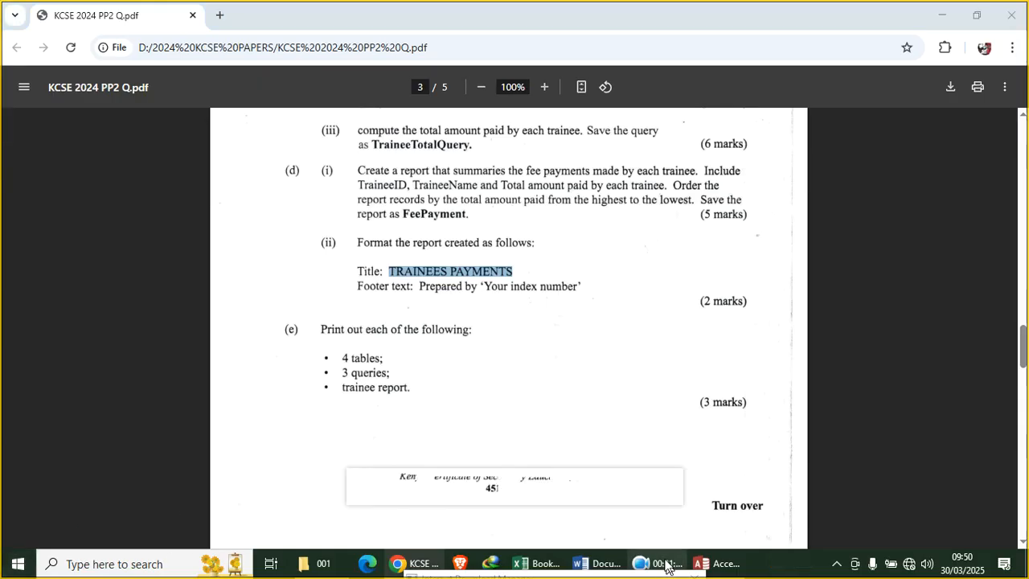